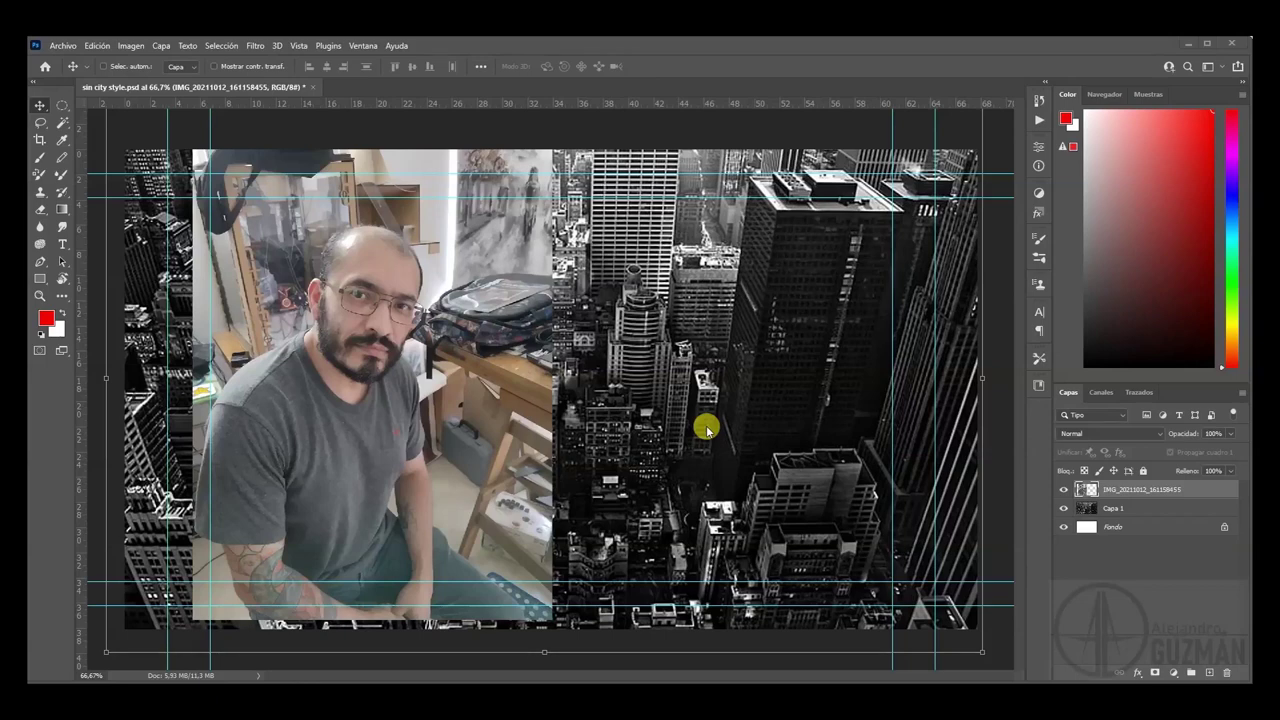
- Hide the city background layer Capa 1 and leave the portrait photo layer visible over the white background
{"action": "left_click", "coordinate": [1064, 489]}
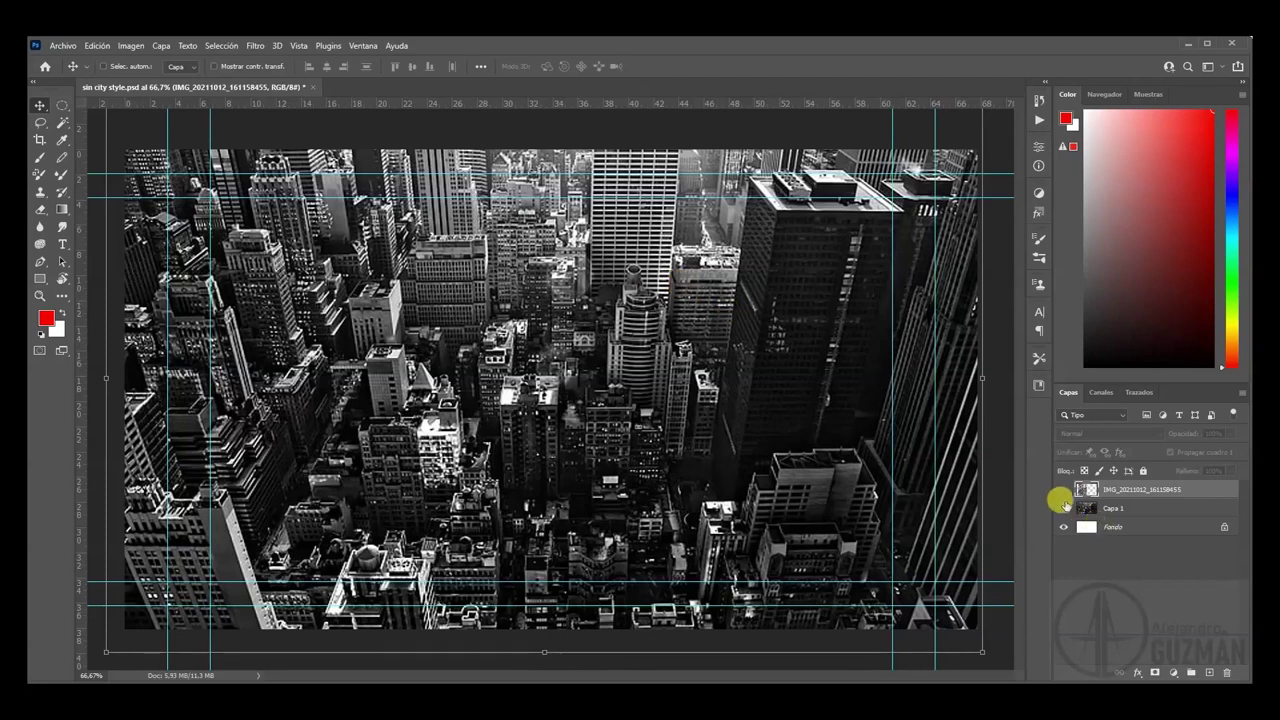
{"action": "left_click", "coordinate": [1063, 508]}
{"action": "left_click", "coordinate": [1063, 489]}
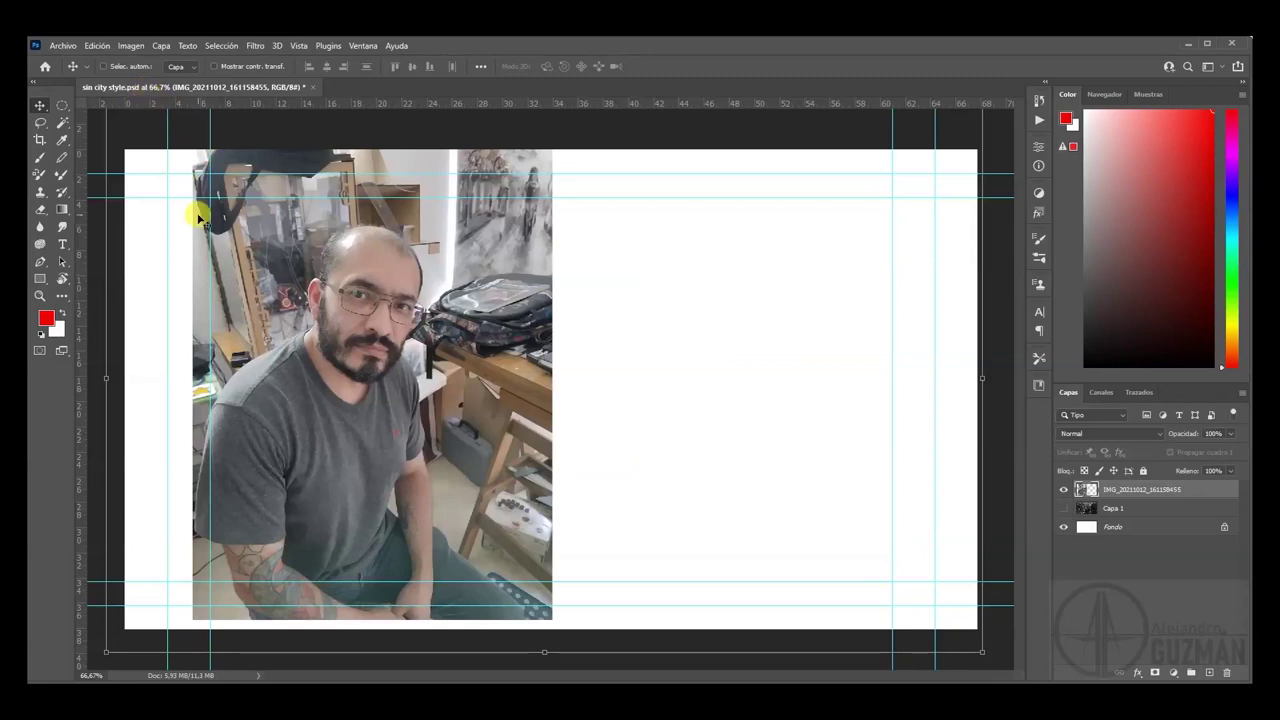
- Desaturate the portrait photo layer to turn it into grayscale
{"action": "left_click", "coordinate": [131, 50]}
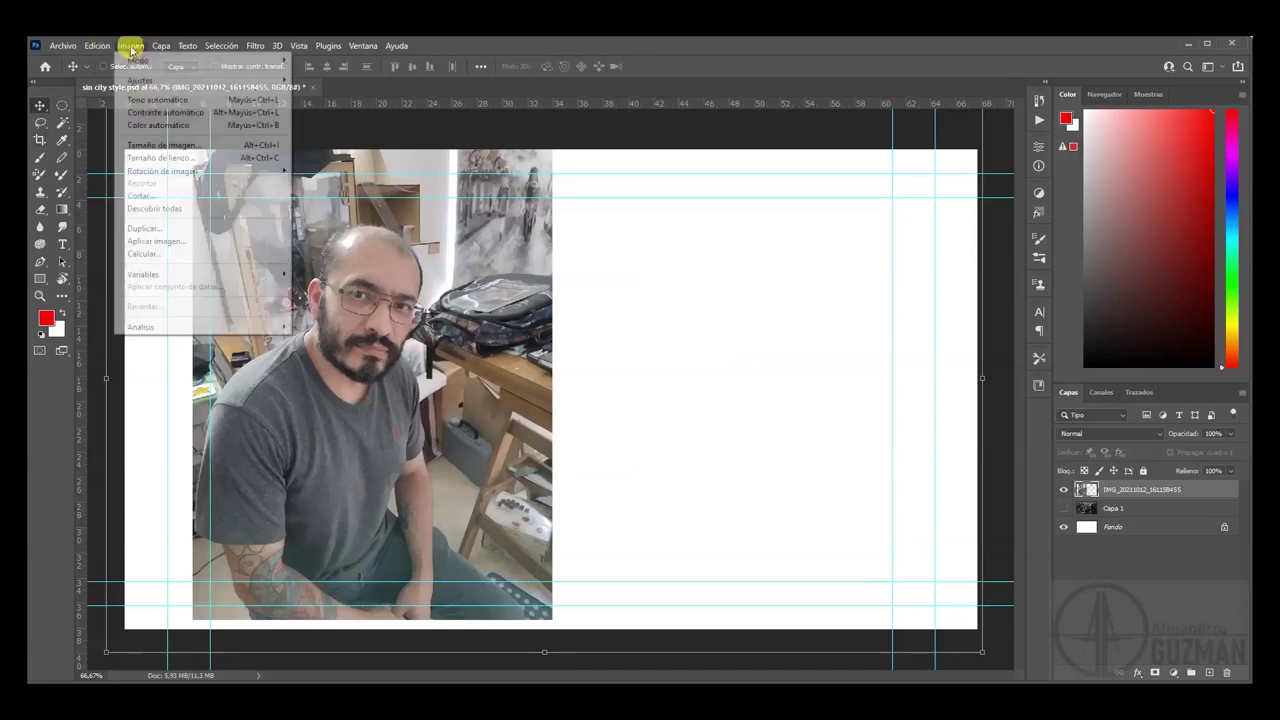
{"action": "mouse_move", "coordinate": [140, 80]}
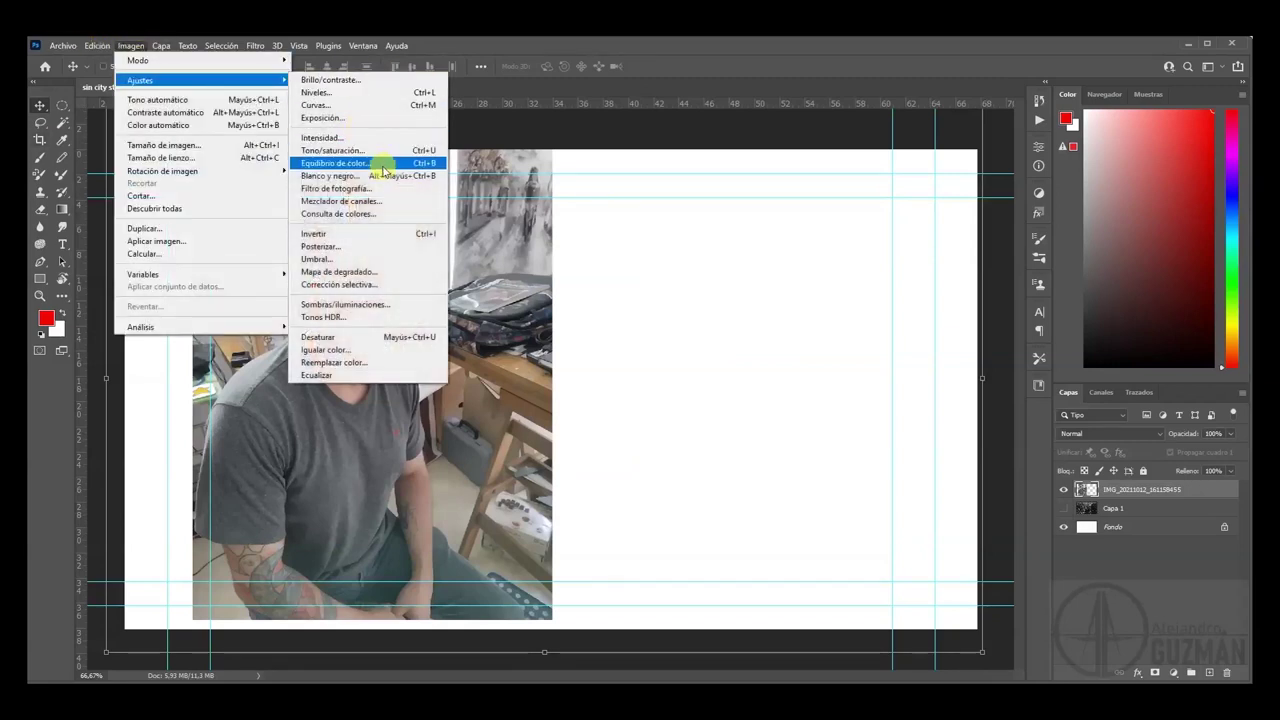
{"action": "left_click", "coordinate": [329, 341]}
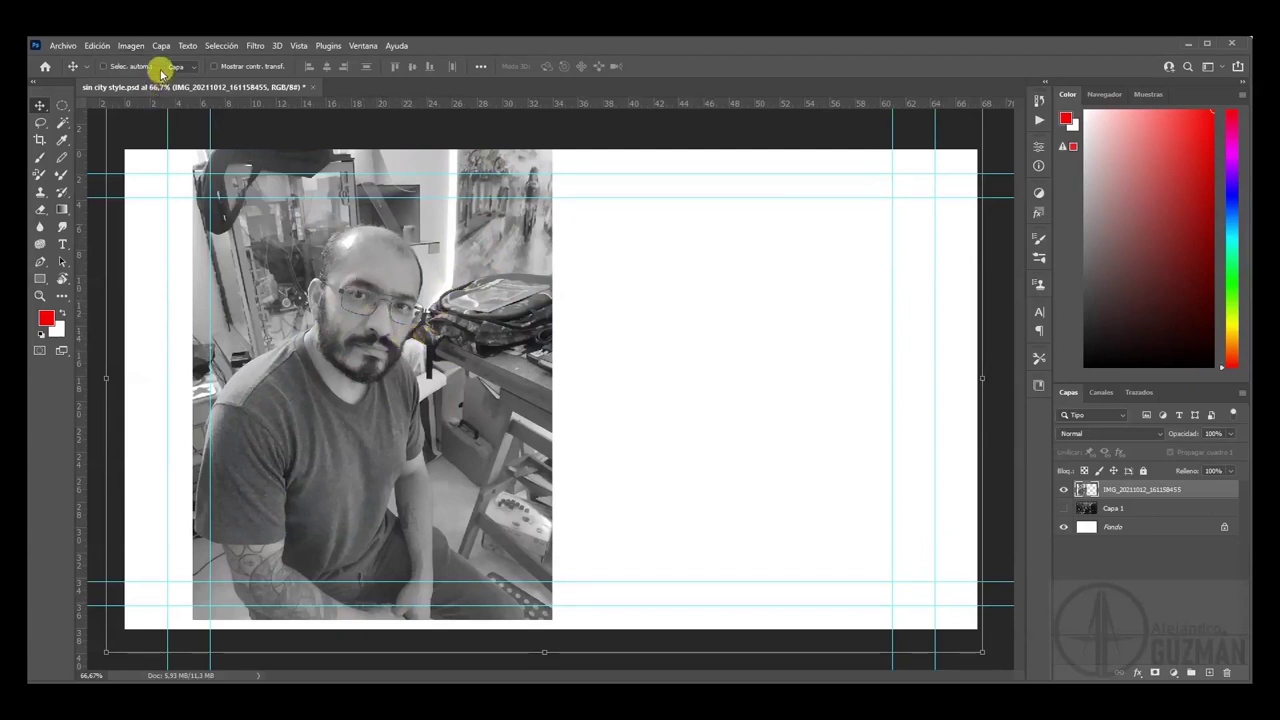
- Apply a Brightness/Contrast adjustment to the portrait with brightness about -98 and contrast 100
{"action": "left_click", "coordinate": [131, 45]}
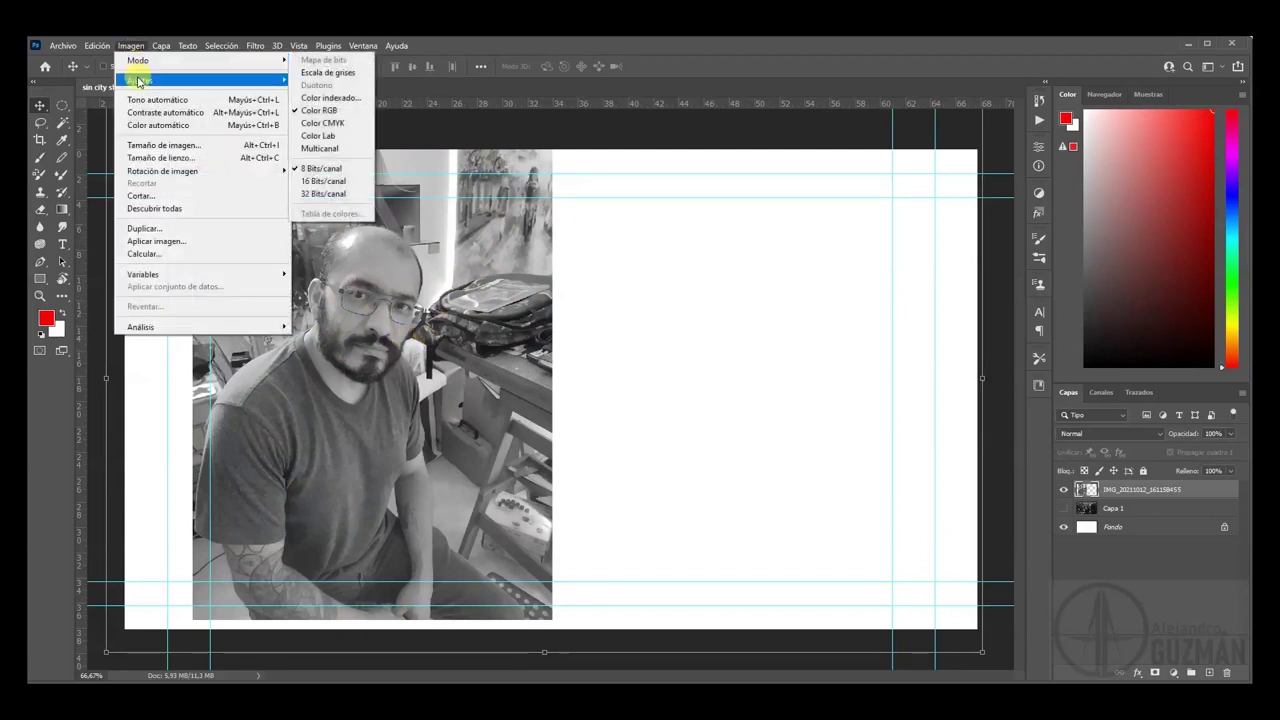
{"action": "left_click", "coordinate": [335, 80]}
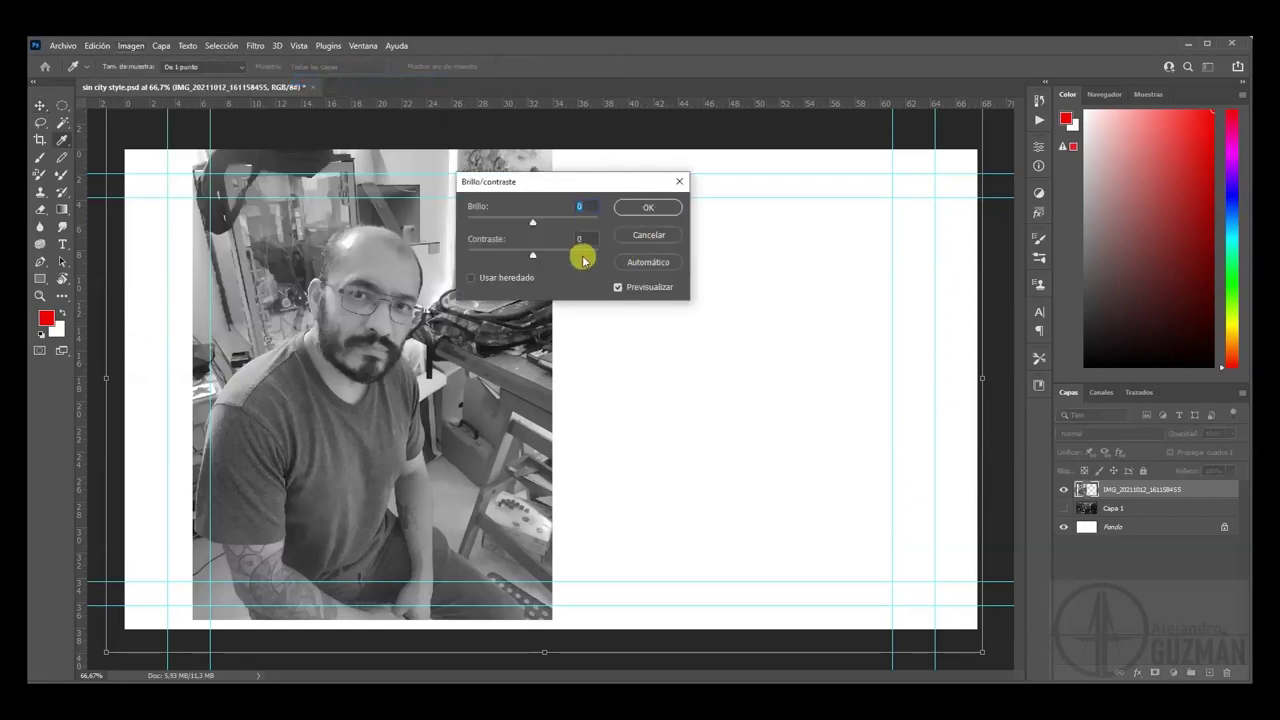
{"action": "left_click_drag", "start_coordinate": [536, 262], "coordinate": [606, 257]}
{"action": "left_click_drag", "start_coordinate": [540, 225], "coordinate": [489, 226]}
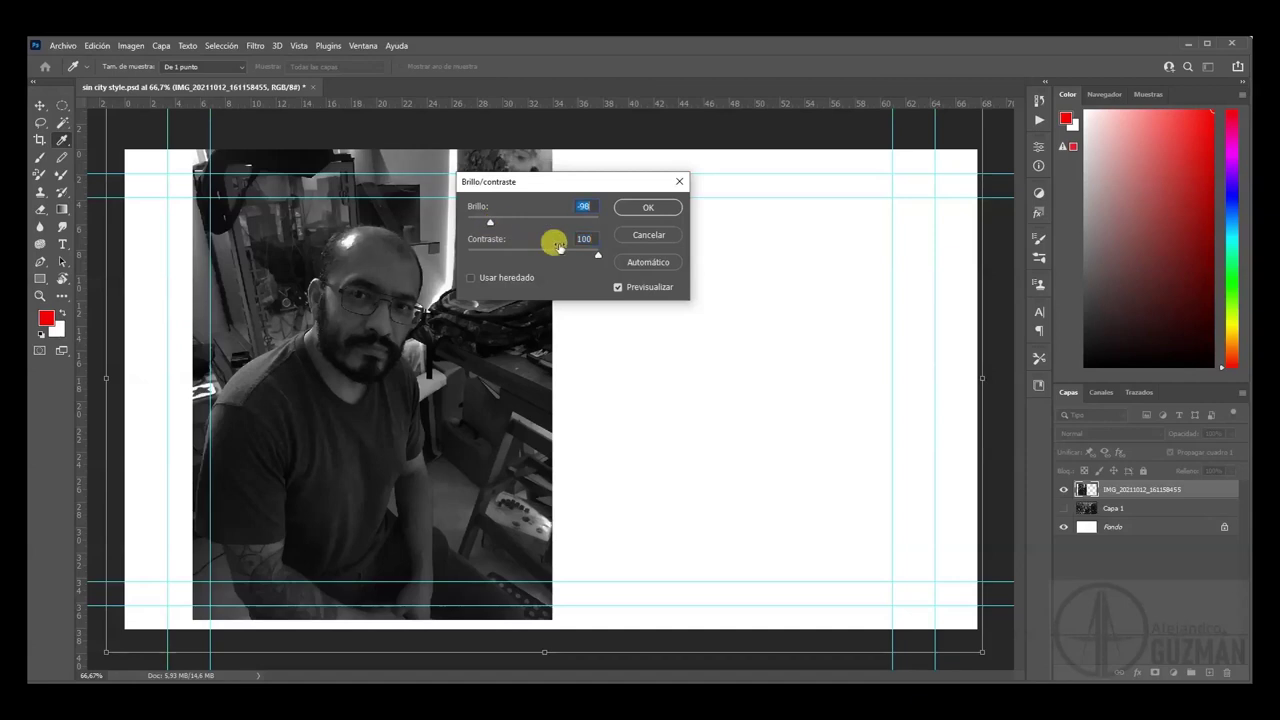
{"action": "left_click", "coordinate": [648, 208]}
{"action": "key", "text": "v"}
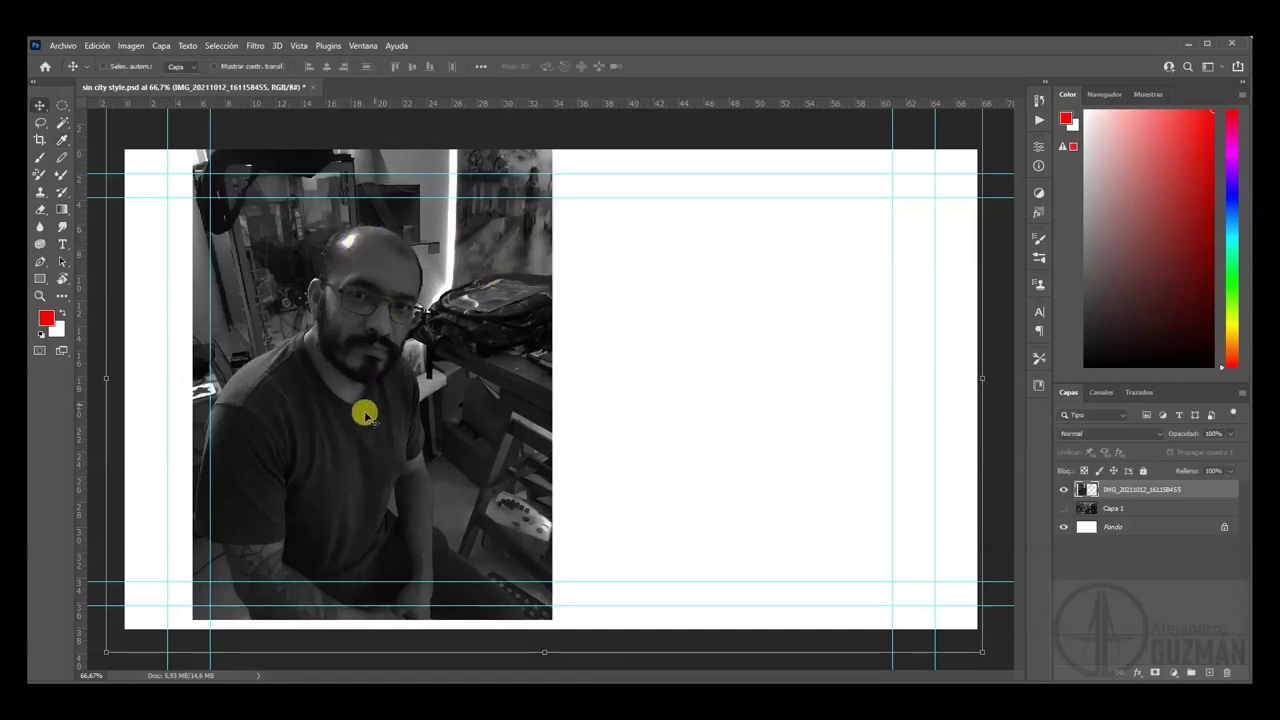
- Start a Curves adjustment on the portrait, shaping the RGB curve with points that deepen the shadows and lift the midtones
{"action": "left_click", "coordinate": [131, 45]}
{"action": "mouse_move", "coordinate": [140, 80]}
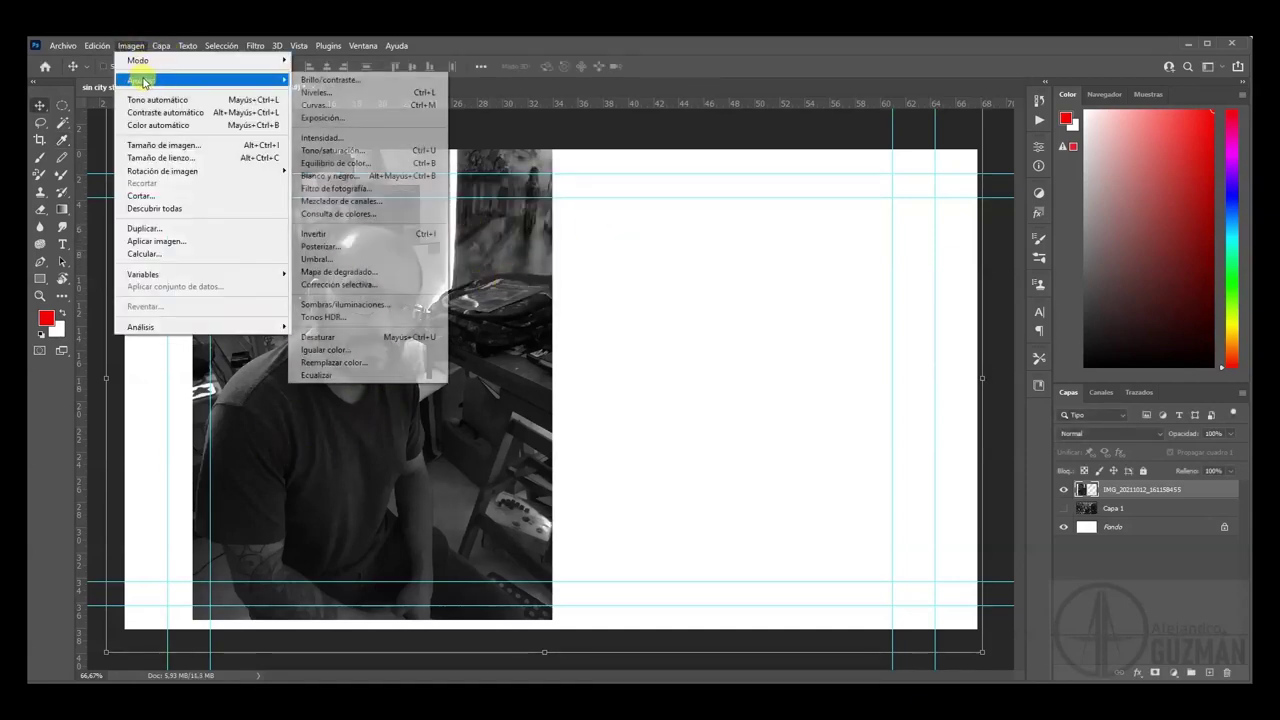
{"action": "left_click", "coordinate": [329, 107]}
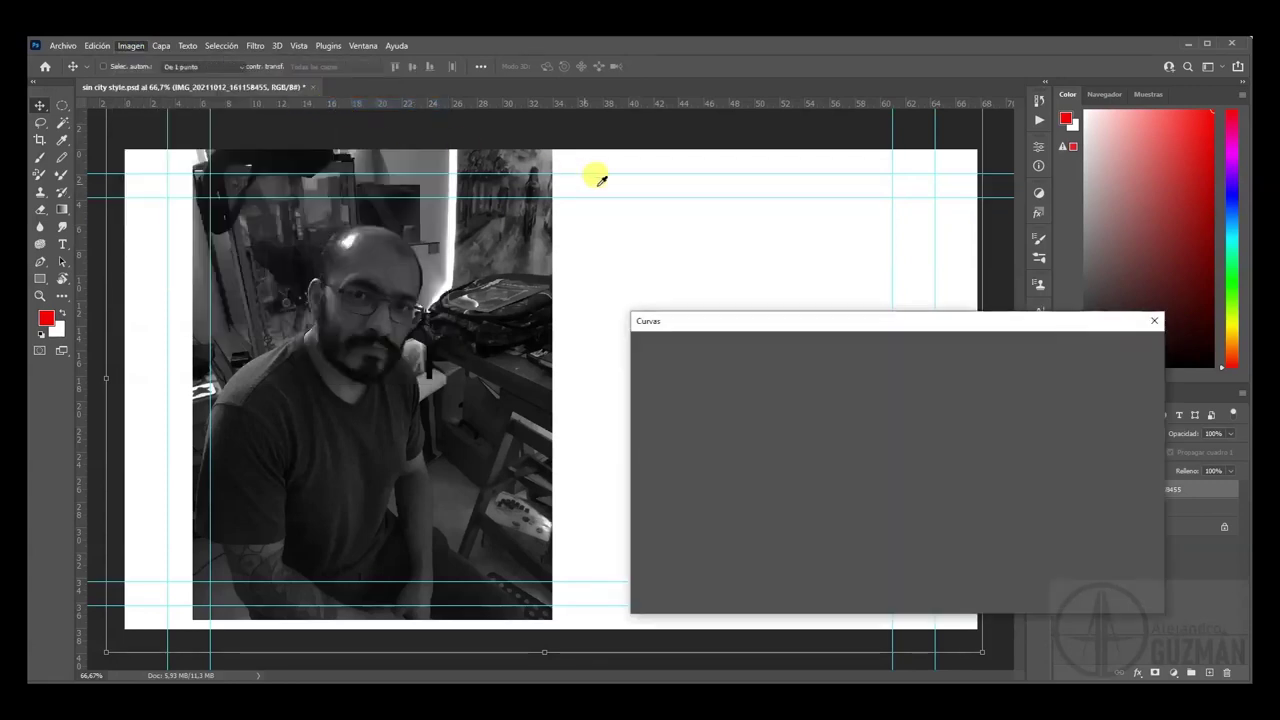
{"action": "left_click", "coordinate": [817, 427]}
{"action": "left_click_drag", "start_coordinate": [817, 427], "coordinate": [796, 402]}
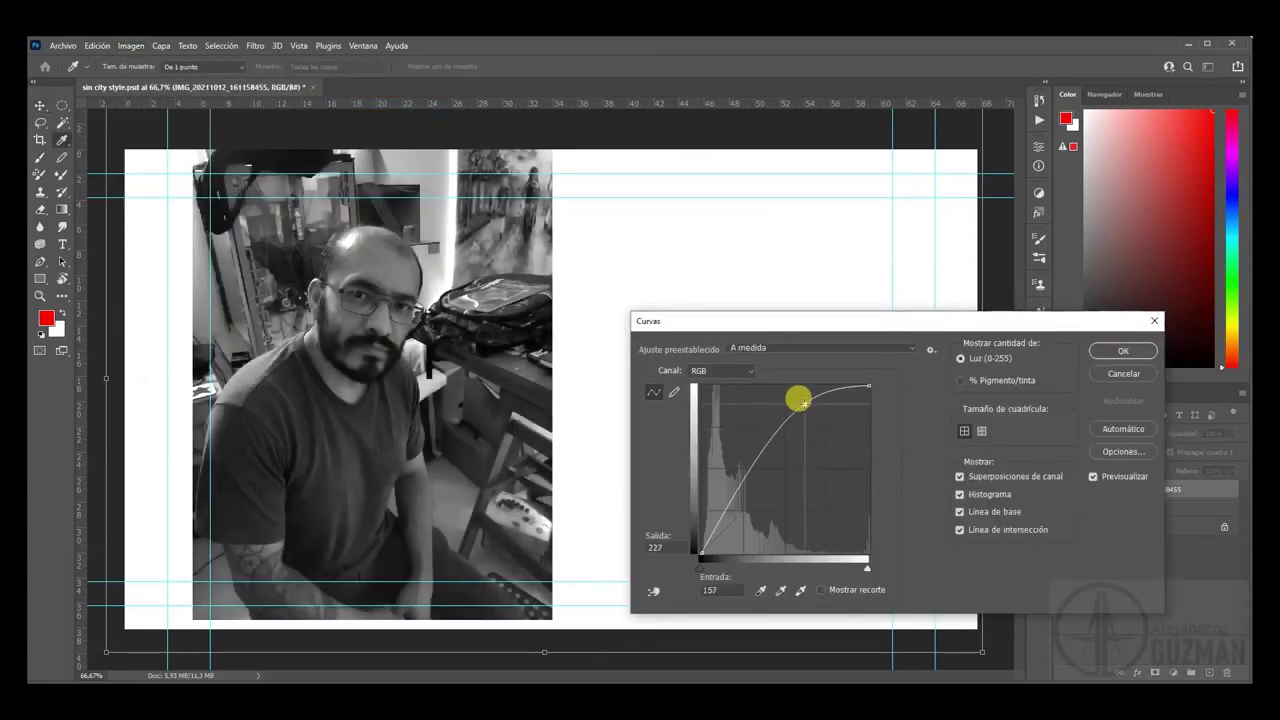
{"action": "left_click_drag", "start_coordinate": [731, 471], "coordinate": [738, 520]}
{"action": "left_click", "coordinate": [792, 403]}
{"action": "mouse_move", "coordinate": [792, 403]}
{"action": "left_mouse_down"}
{"action": "mouse_move", "coordinate": [803, 414]}
{"action": "mouse_move", "coordinate": [771, 451]}
{"action": "mouse_move", "coordinate": [793, 472]}
{"action": "mouse_move", "coordinate": [763, 420]}
{"action": "mouse_move", "coordinate": [765, 437]}
{"action": "mouse_move", "coordinate": [812, 409]}
{"action": "left_mouse_up"}
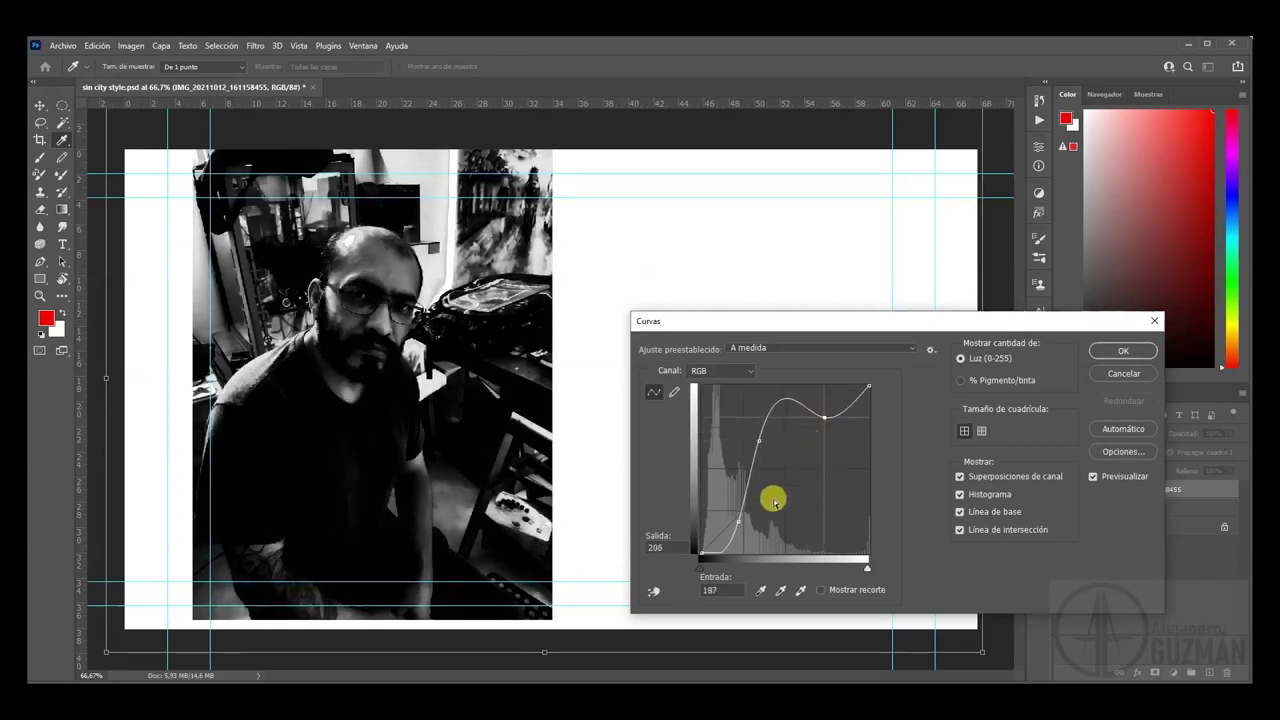
- Refine the curve with a shadow point at input 51, output 52 and a midtone point at input 66, output 143, and apply it
{"action": "mouse_move", "coordinate": [755, 528]}
{"action": "left_mouse_down"}
{"action": "mouse_move", "coordinate": [723, 506]}
{"action": "mouse_move", "coordinate": [735, 519]}
{"action": "left_mouse_up"}
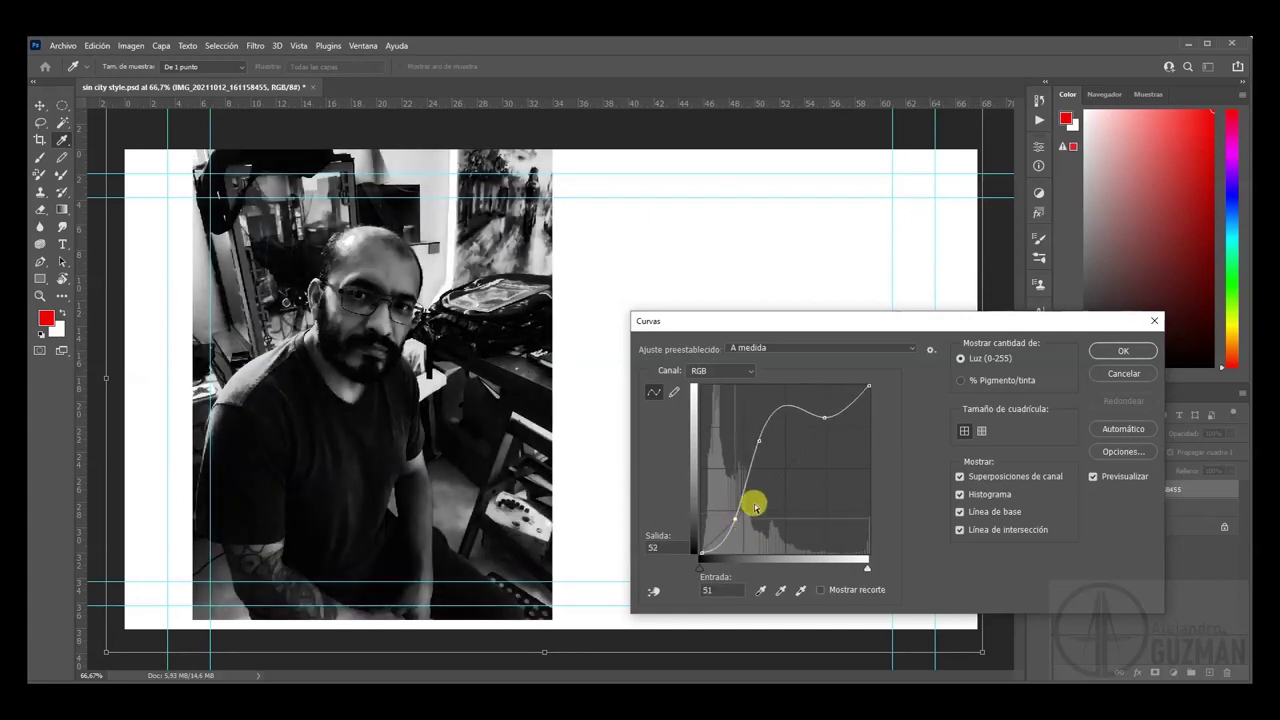
{"action": "left_click_drag", "start_coordinate": [757, 443], "coordinate": [737, 447]}
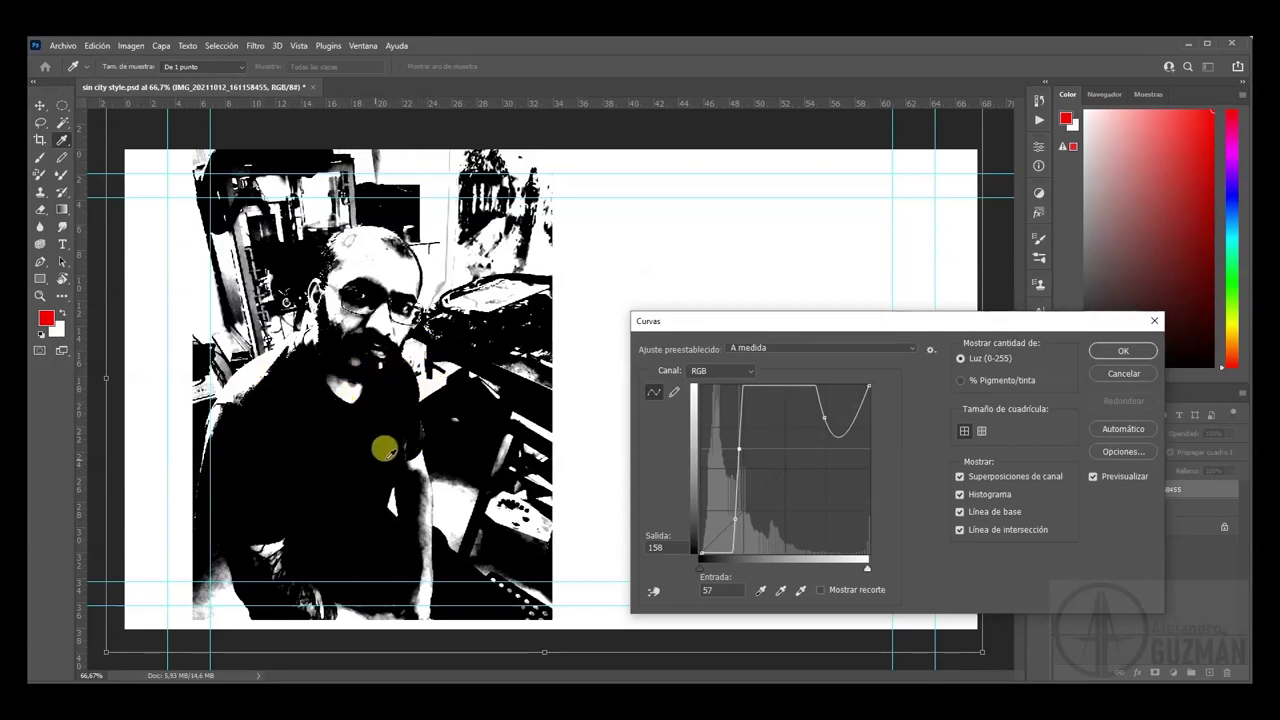
{"action": "left_click_drag", "start_coordinate": [738, 442], "coordinate": [745, 458]}
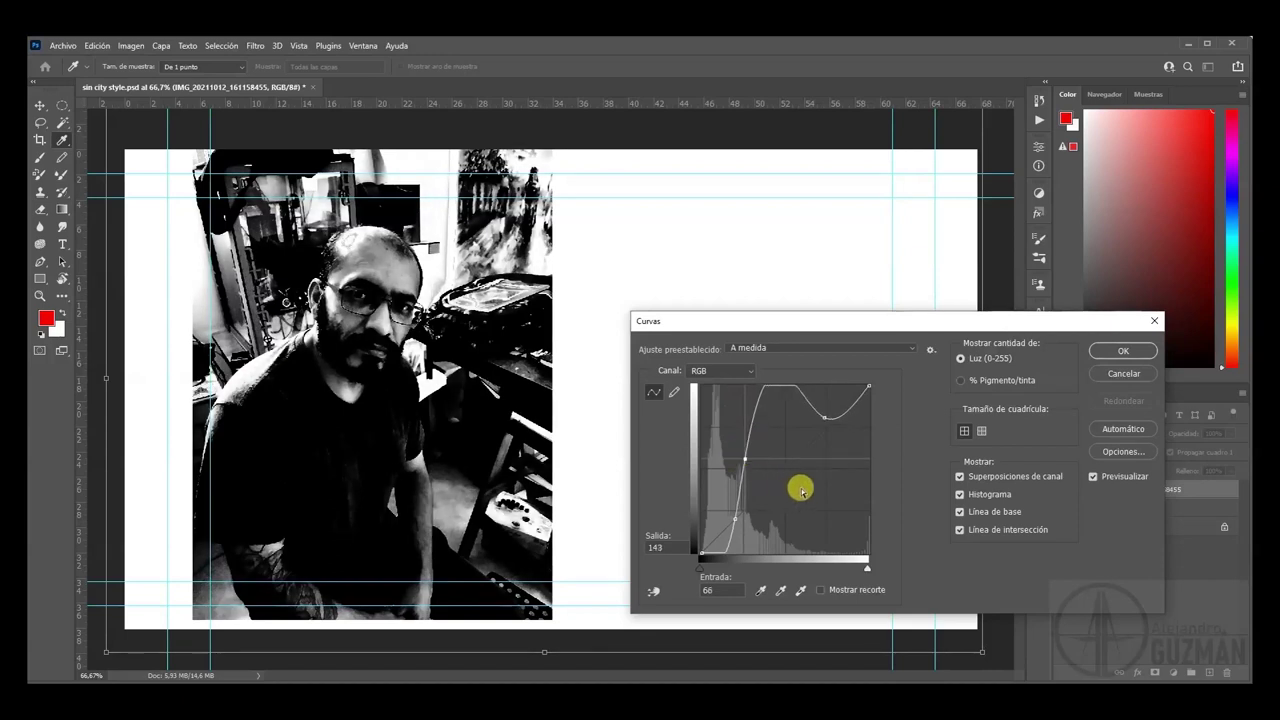
{"action": "left_click", "coordinate": [1125, 352]}
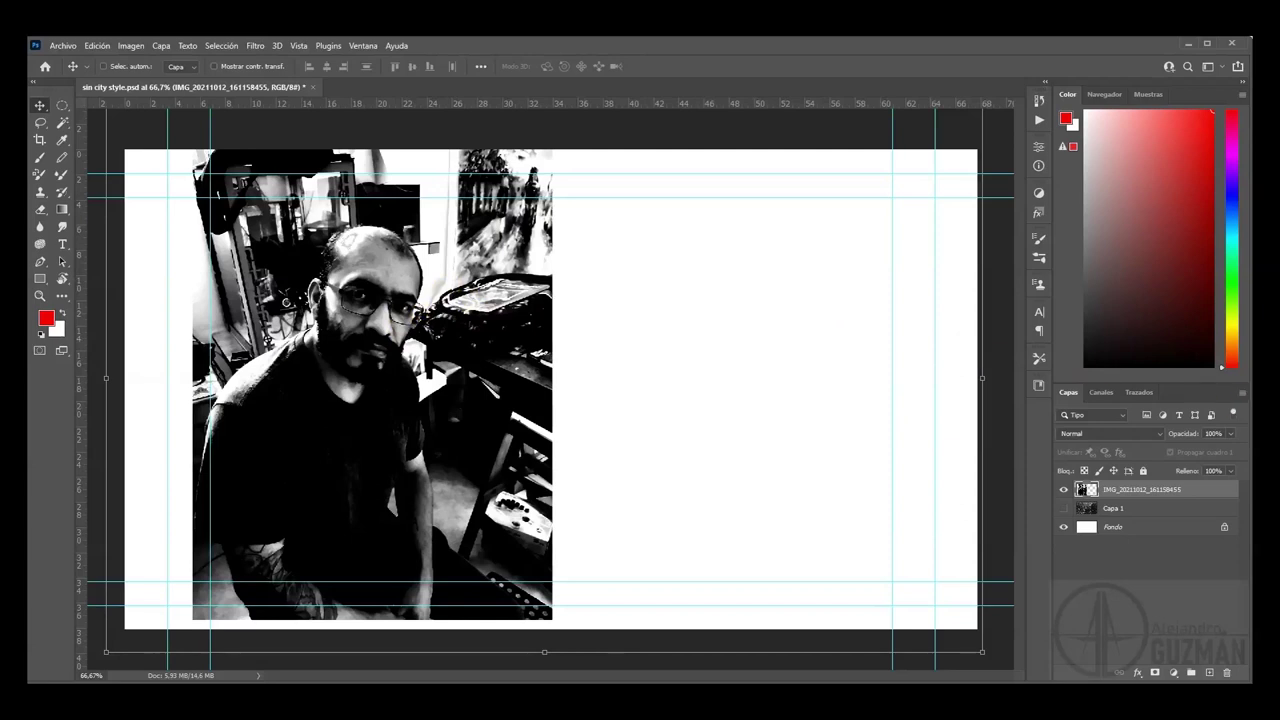
- Add a new empty layer above the portrait and set up the Brush tool with the default black foreground colour
{"action": "left_click", "coordinate": [1210, 672]}
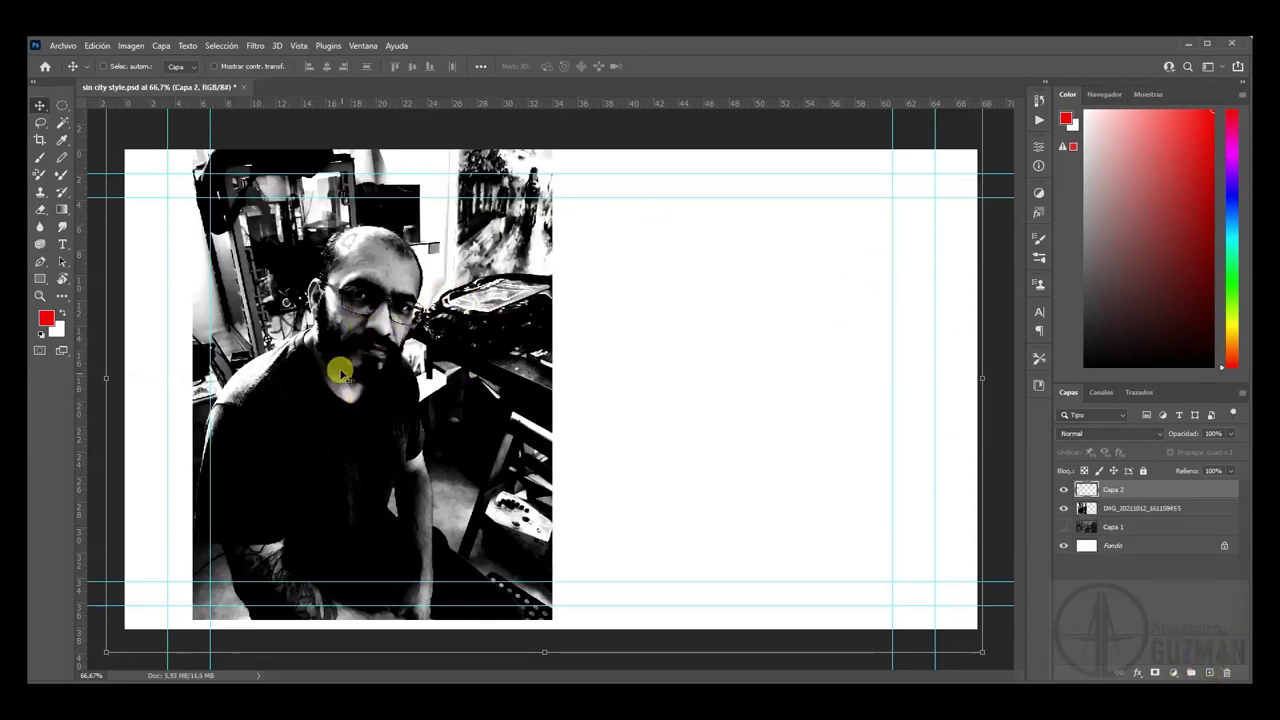
{"action": "left_click", "coordinate": [41, 332]}
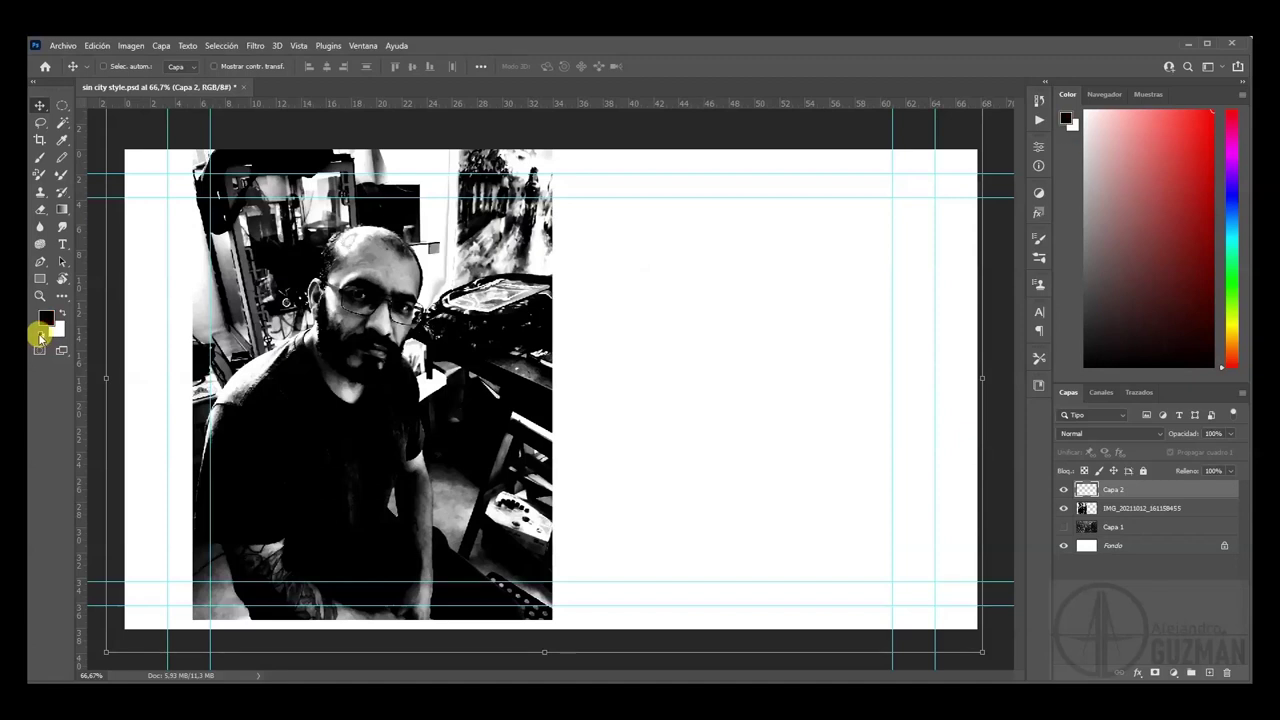
{"action": "left_click", "coordinate": [40, 158]}
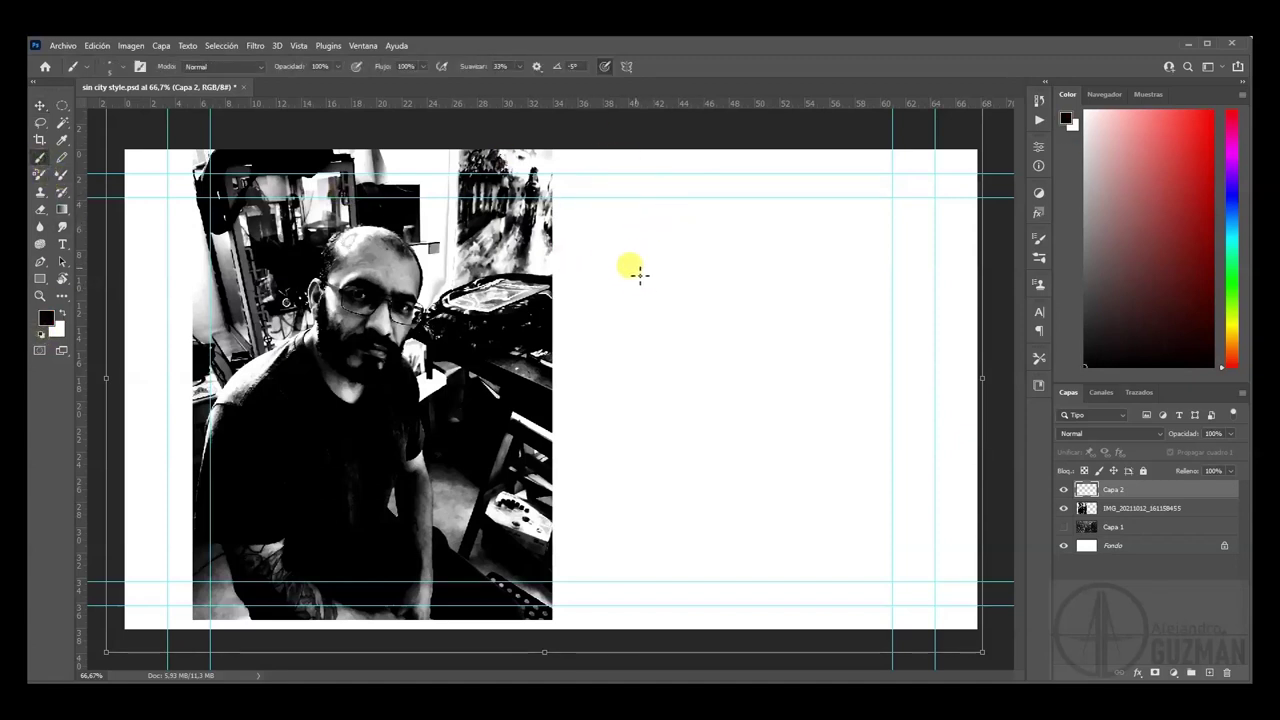
- Test the brush with a freehand stroke on the blank area, undo it, and set the brush opacity to 35%
{"action": "mouse_move", "coordinate": [617, 312]}
{"action": "left_mouse_down"}
{"action": "mouse_move", "coordinate": [796, 262]}
{"action": "mouse_move", "coordinate": [855, 348]}
{"action": "left_mouse_up"}
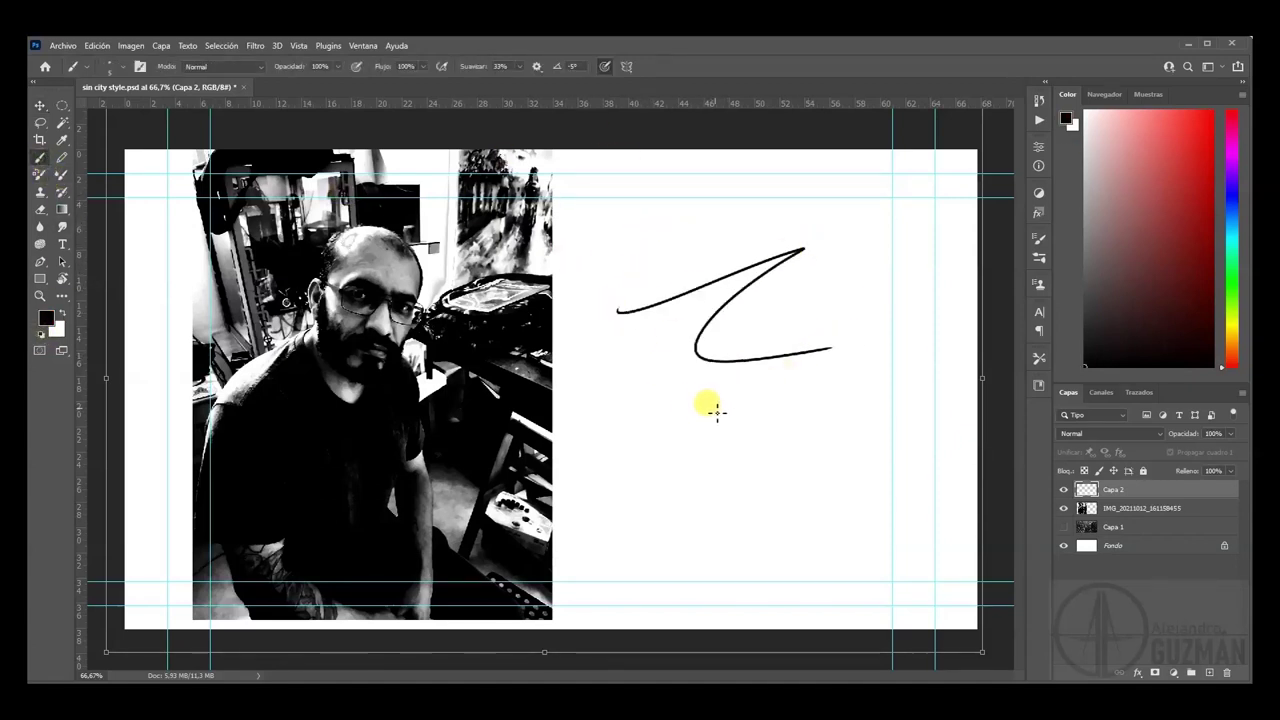
{"action": "key", "text": "ctrl+z"}
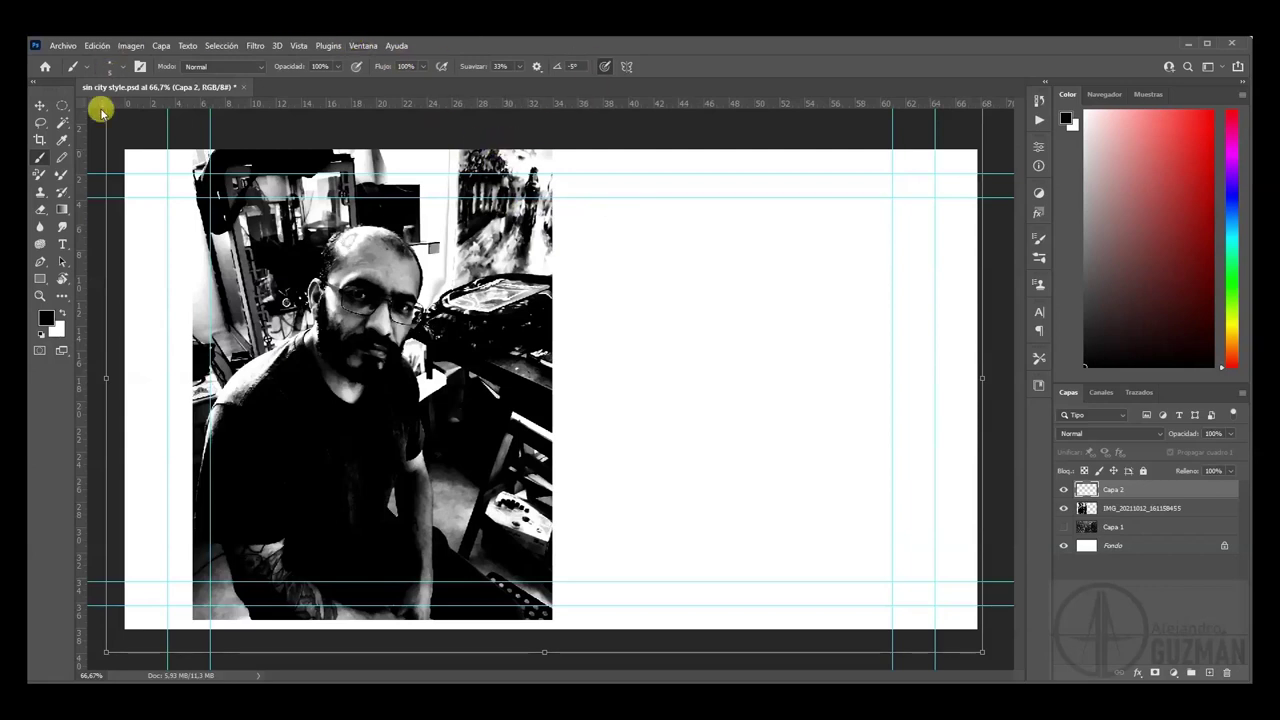
{"action": "left_click", "coordinate": [337, 66]}
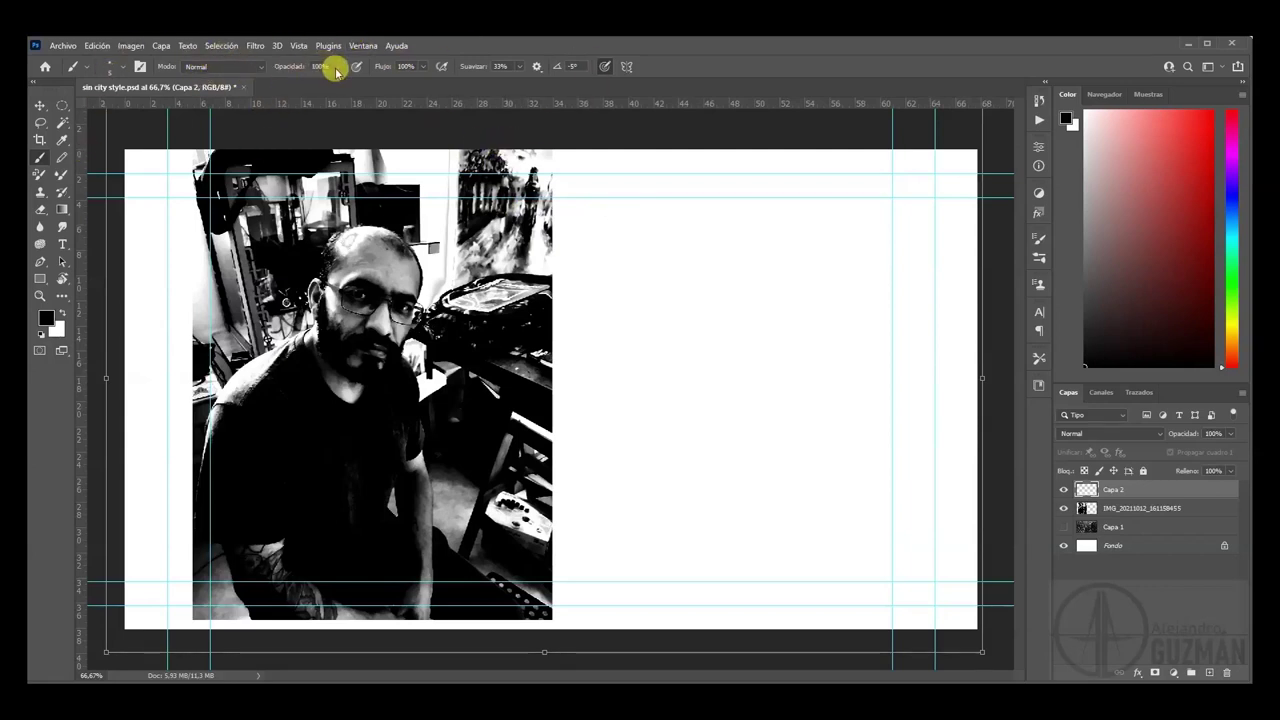
{"action": "left_click_drag", "start_coordinate": [320, 77], "coordinate": [296, 80]}
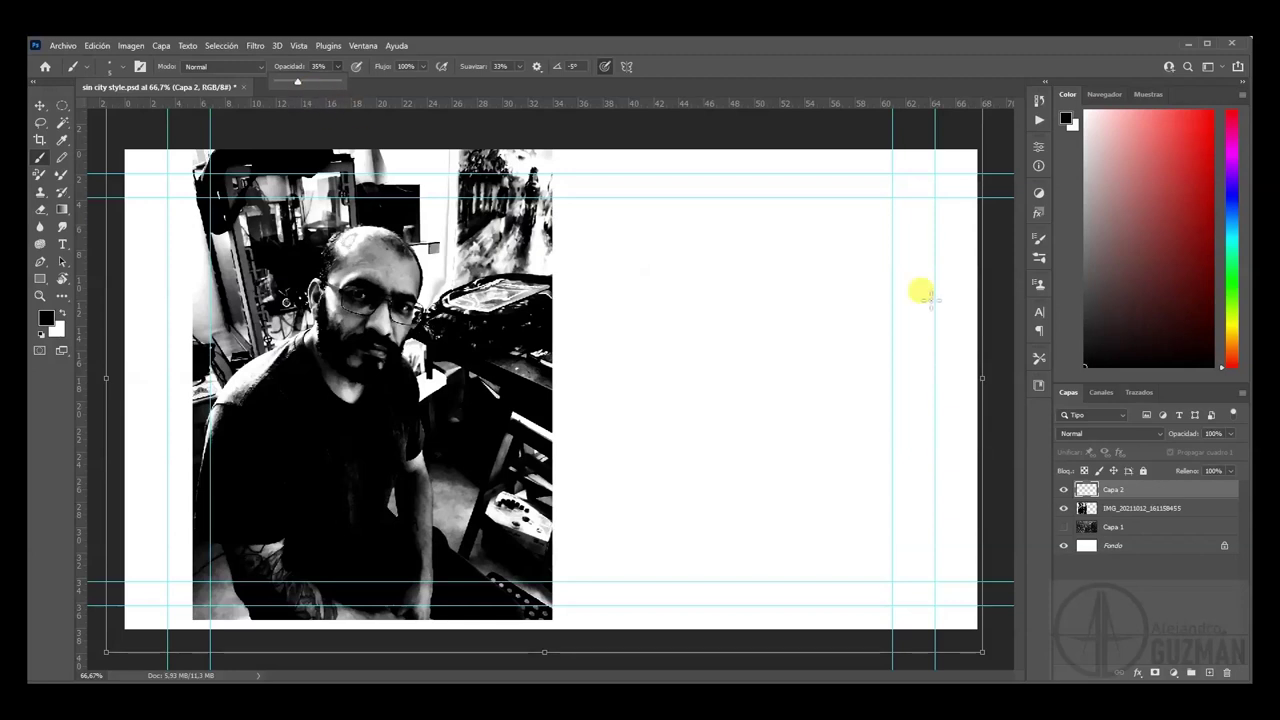
- Reduce the portrait photo layer's opacity so that it serves as a faded tracing guide
{"action": "left_click", "coordinate": [1141, 508]}
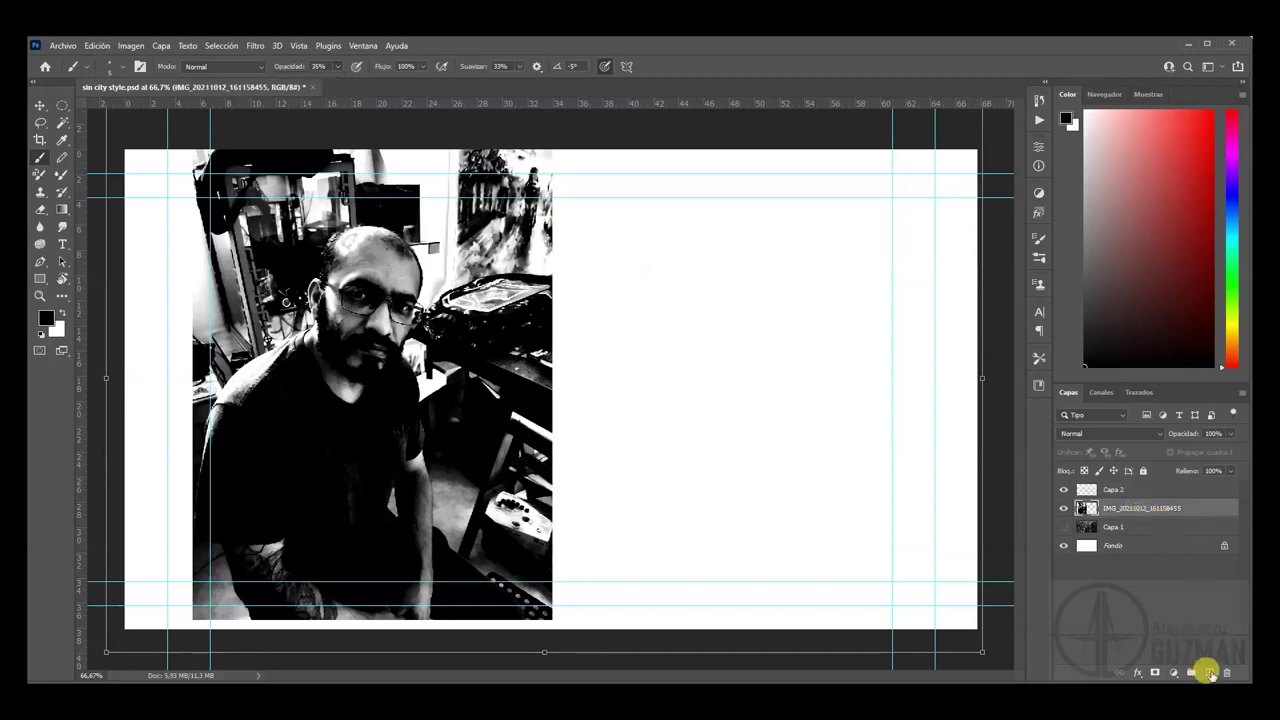
{"action": "left_click", "coordinate": [1229, 433]}
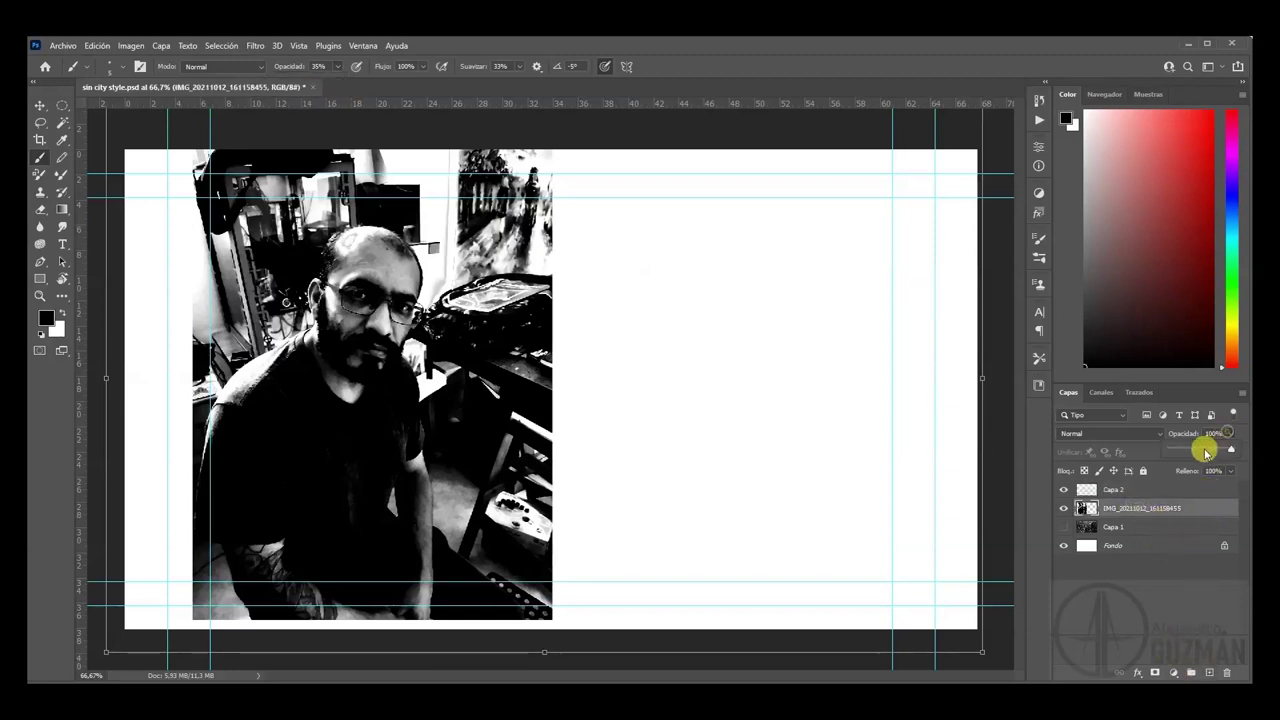
{"action": "left_click_drag", "start_coordinate": [1203, 449], "coordinate": [1203, 453]}
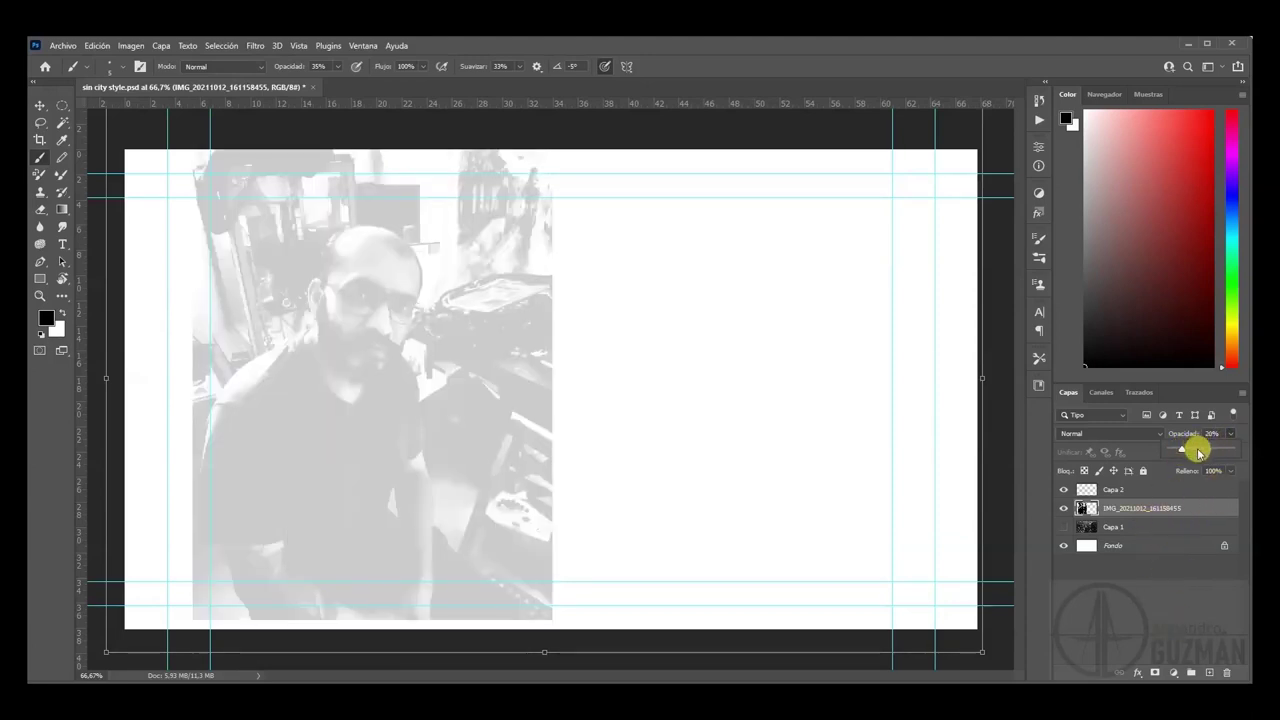
{"action": "left_click", "coordinate": [1200, 450]}
- On layer Capa 2, trace the outline of the eyebrow above the image-left lens of the glasses with the brush
{"action": "left_click", "coordinate": [1120, 489]}
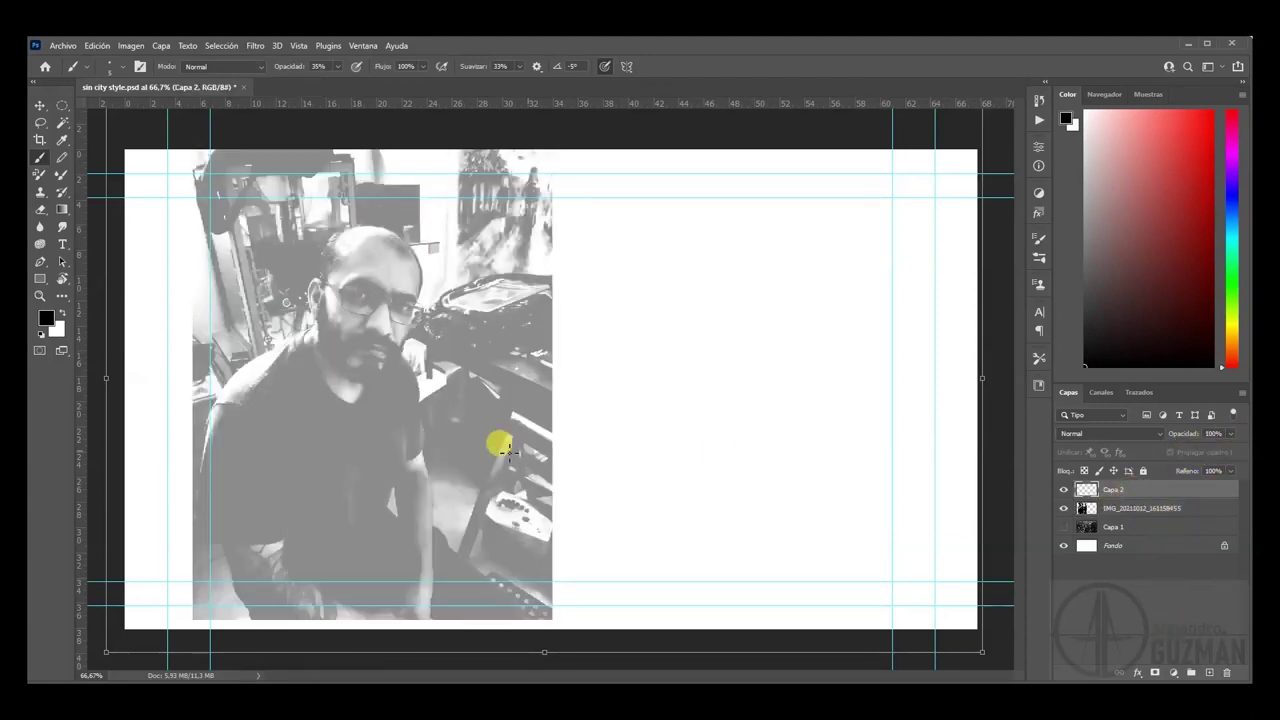
{"action": "key", "text": "ctrl+plus"}
{"action": "key", "text": "ctrl+plus"}
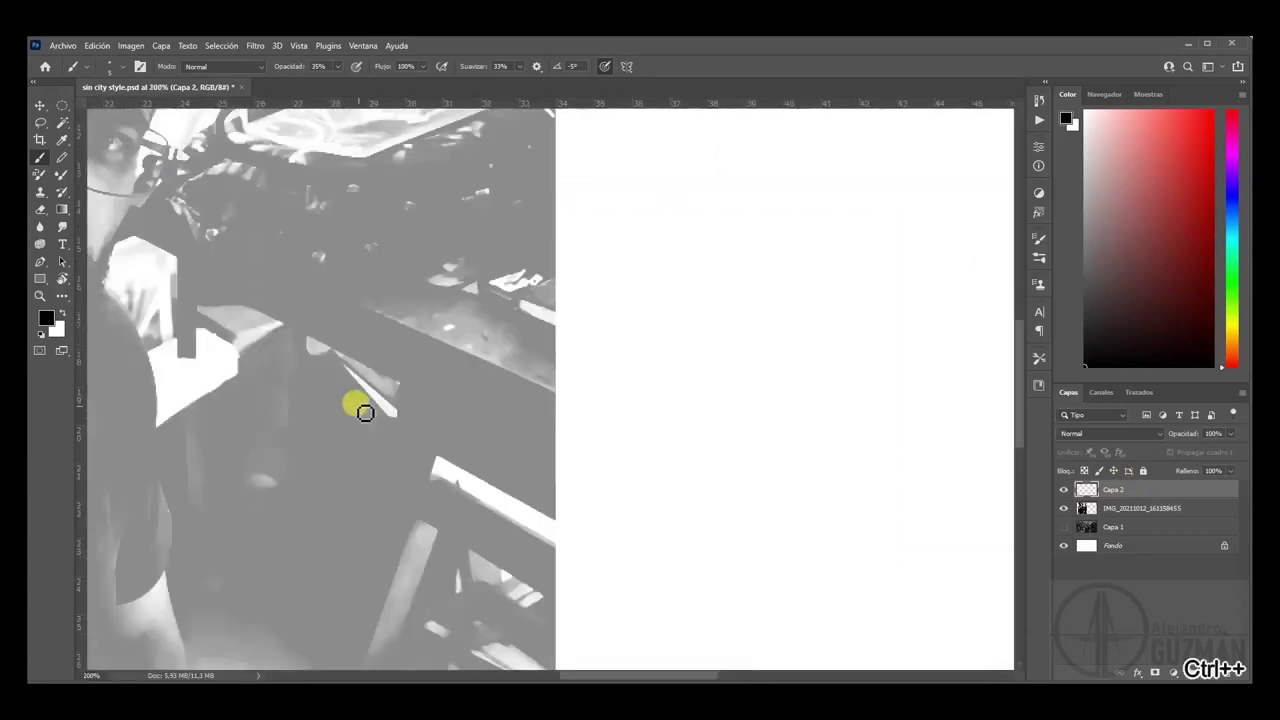
{"action": "mouse_move", "coordinate": [243, 466]}
{"action": "left_mouse_down"}
{"action": "mouse_move", "coordinate": [645, 563]}
{"action": "mouse_move", "coordinate": [477, 517]}
{"action": "left_mouse_up"}
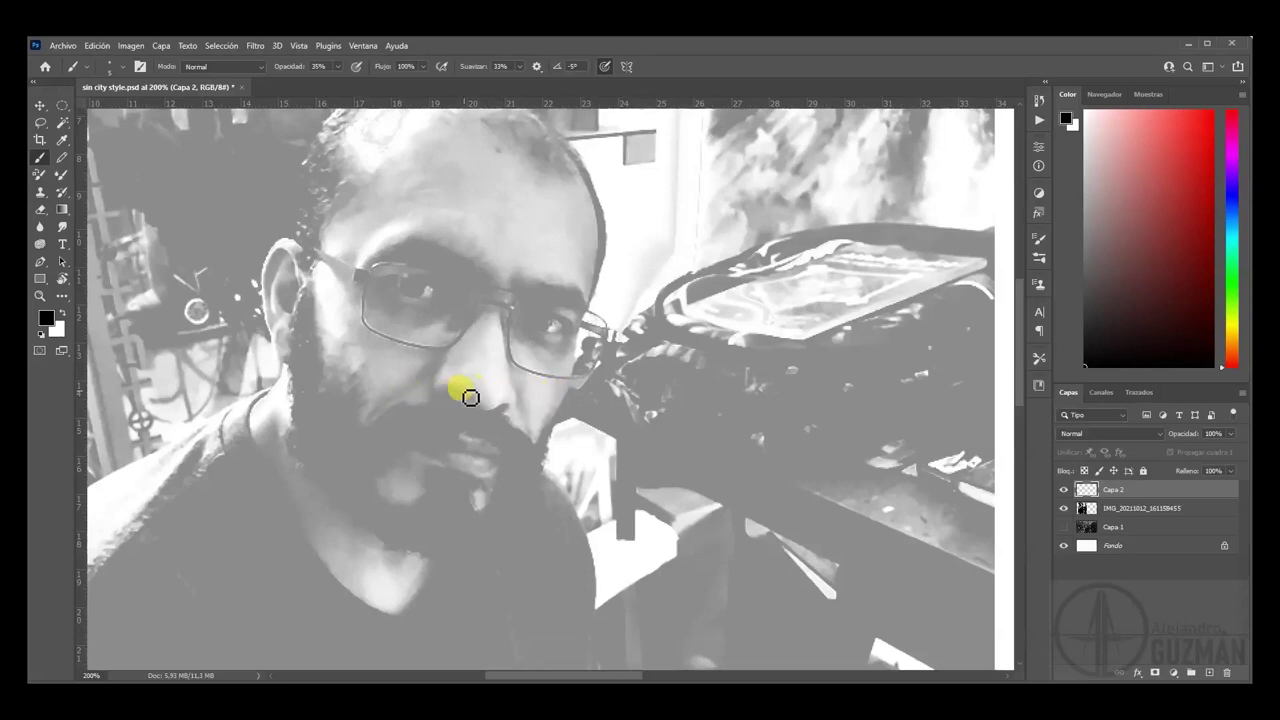
{"action": "mouse_move", "coordinate": [441, 319]}
{"action": "left_mouse_down"}
{"action": "mouse_move", "coordinate": [502, 301]}
{"action": "mouse_move", "coordinate": [489, 304]}
{"action": "mouse_move", "coordinate": [505, 329]}
{"action": "mouse_move", "coordinate": [466, 280]}
{"action": "mouse_move", "coordinate": [388, 307]}
{"action": "mouse_move", "coordinate": [366, 285]}
{"action": "mouse_move", "coordinate": [479, 285]}
{"action": "mouse_move", "coordinate": [472, 320]}
{"action": "mouse_move", "coordinate": [385, 344]}
{"action": "mouse_move", "coordinate": [358, 286]}
{"action": "mouse_move", "coordinate": [415, 268]}
{"action": "mouse_move", "coordinate": [507, 293]}
{"action": "mouse_move", "coordinate": [458, 361]}
{"action": "mouse_move", "coordinate": [353, 321]}
{"action": "mouse_move", "coordinate": [383, 268]}
{"action": "mouse_move", "coordinate": [514, 296]}
{"action": "mouse_move", "coordinate": [411, 357]}
{"action": "mouse_move", "coordinate": [379, 302]}
{"action": "mouse_move", "coordinate": [431, 279]}
{"action": "mouse_move", "coordinate": [480, 341]}
{"action": "mouse_move", "coordinate": [385, 278]}
{"action": "left_mouse_up"}
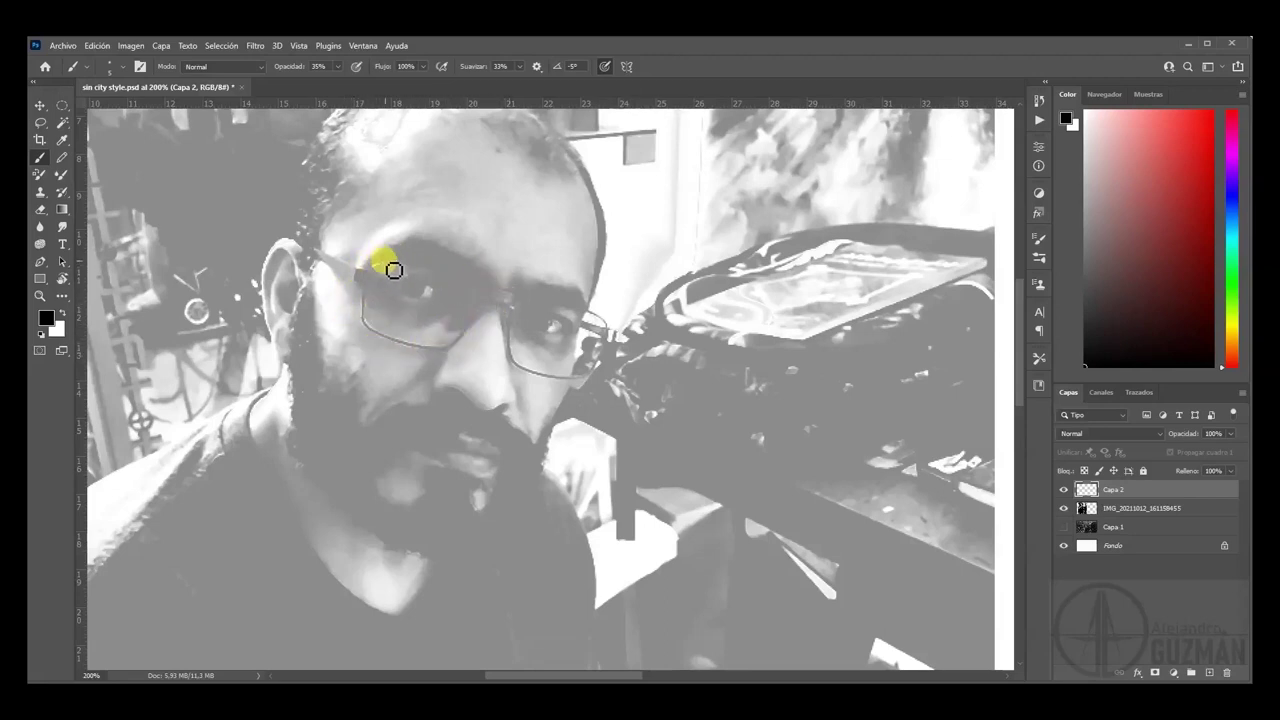
{"action": "mouse_move", "coordinate": [410, 246]}
{"action": "left_mouse_down"}
{"action": "mouse_move", "coordinate": [506, 271]}
{"action": "mouse_move", "coordinate": [484, 289]}
{"action": "mouse_move", "coordinate": [373, 277]}
{"action": "mouse_move", "coordinate": [480, 281]}
{"action": "mouse_move", "coordinate": [497, 286]}
{"action": "mouse_move", "coordinate": [372, 274]}
{"action": "mouse_move", "coordinate": [414, 272]}
{"action": "mouse_move", "coordinate": [557, 317]}
{"action": "left_mouse_up"}
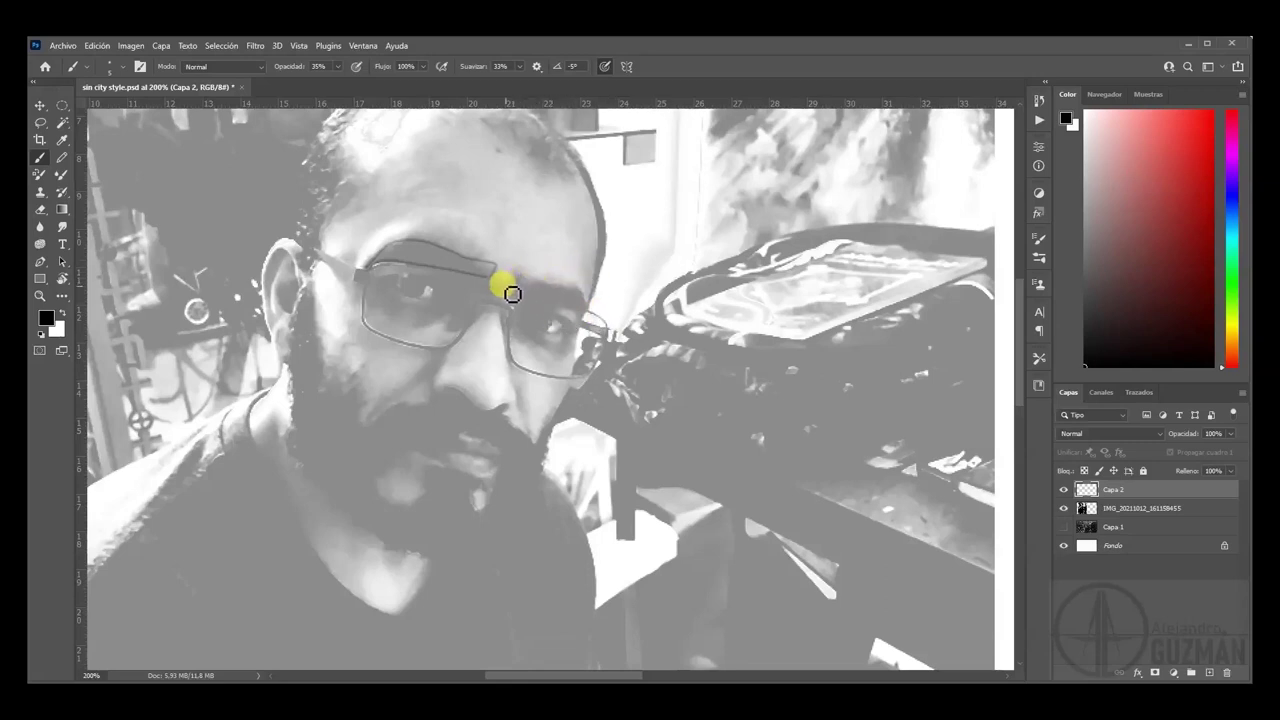
- On layer Capa 2, trace the outline of the eyebrow above the image-right lens with the brush
{"action": "mouse_move", "coordinate": [529, 284]}
{"action": "left_mouse_down"}
{"action": "mouse_move", "coordinate": [583, 292]}
{"action": "mouse_move", "coordinate": [592, 314]}
{"action": "mouse_move", "coordinate": [510, 297]}
{"action": "left_mouse_up"}
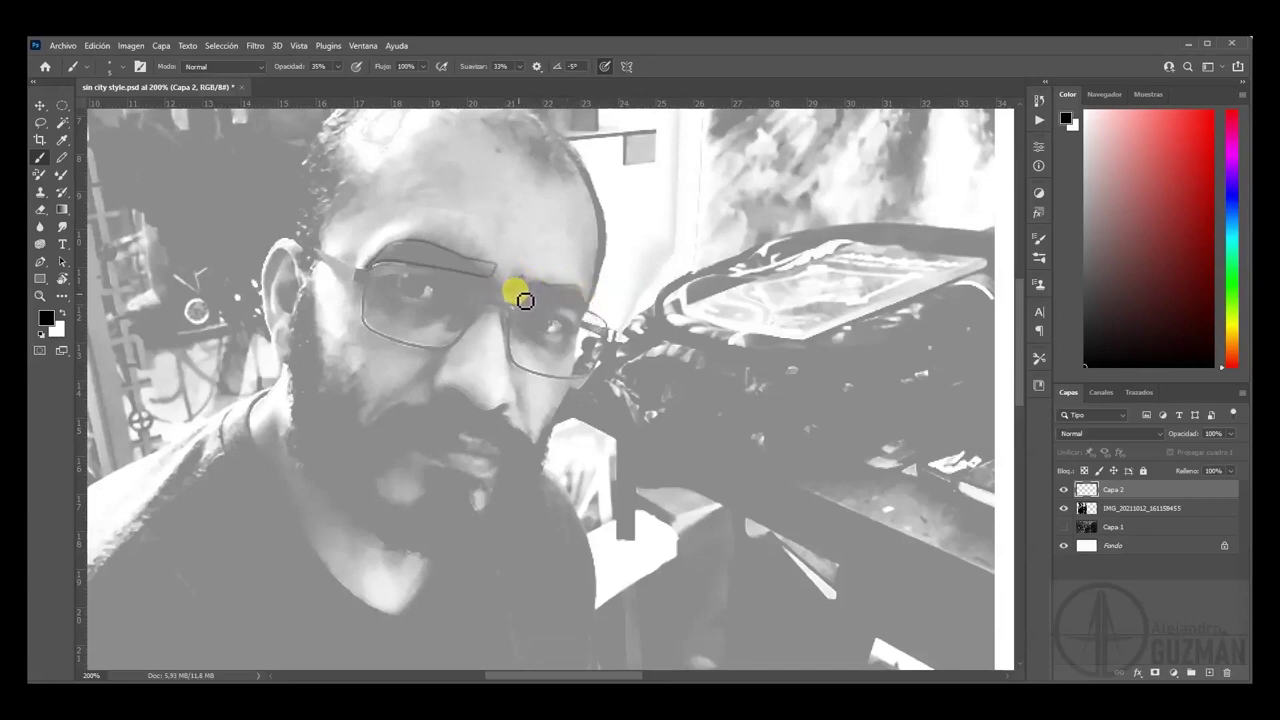
{"action": "mouse_move", "coordinate": [614, 327]}
{"action": "left_mouse_down"}
{"action": "mouse_move", "coordinate": [584, 361]}
{"action": "mouse_move", "coordinate": [525, 353]}
{"action": "mouse_move", "coordinate": [422, 308]}
{"action": "mouse_move", "coordinate": [360, 303]}
{"action": "left_mouse_up"}
{"action": "mouse_move", "coordinate": [535, 358]}
{"action": "left_mouse_down"}
{"action": "mouse_move", "coordinate": [392, 303]}
{"action": "mouse_move", "coordinate": [400, 338]}
{"action": "mouse_move", "coordinate": [514, 319]}
{"action": "mouse_move", "coordinate": [462, 375]}
{"action": "mouse_move", "coordinate": [418, 382]}
{"action": "left_mouse_up"}
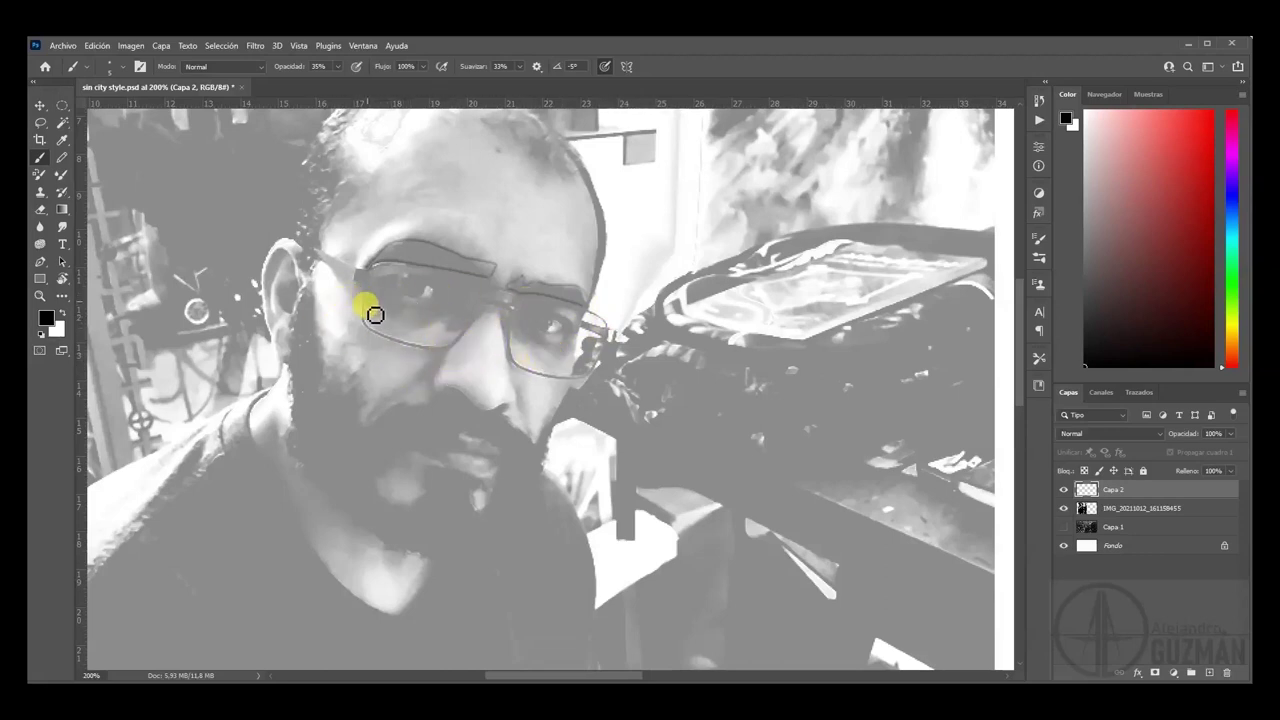
{"action": "mouse_move", "coordinate": [359, 275]}
{"action": "left_mouse_down"}
{"action": "mouse_move", "coordinate": [389, 274]}
{"action": "mouse_move", "coordinate": [367, 277]}
{"action": "left_mouse_up"}
{"action": "key", "text": "ctrl+z"}
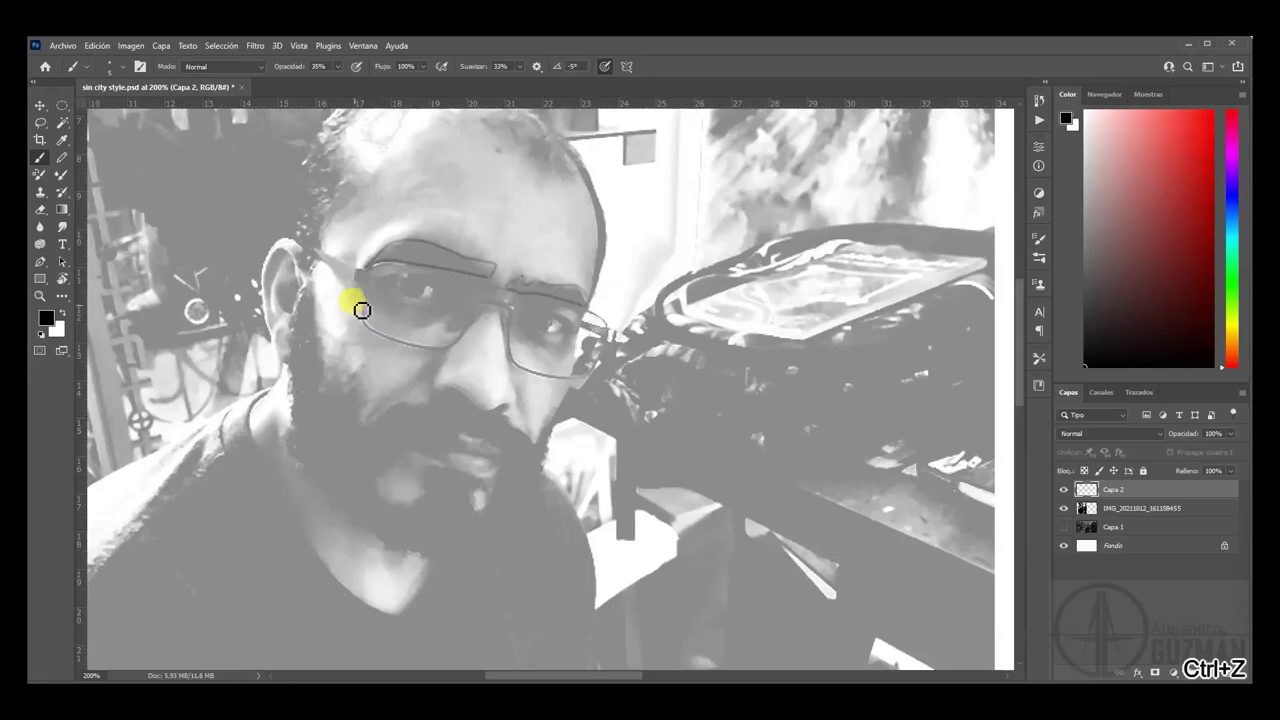
- Trace the hinge and the outer and lower edges of the image-left lens frame with the brush
{"action": "left_click", "coordinate": [39, 296]}
{"action": "left_click_drag", "start_coordinate": [340, 243], "coordinate": [532, 368]}
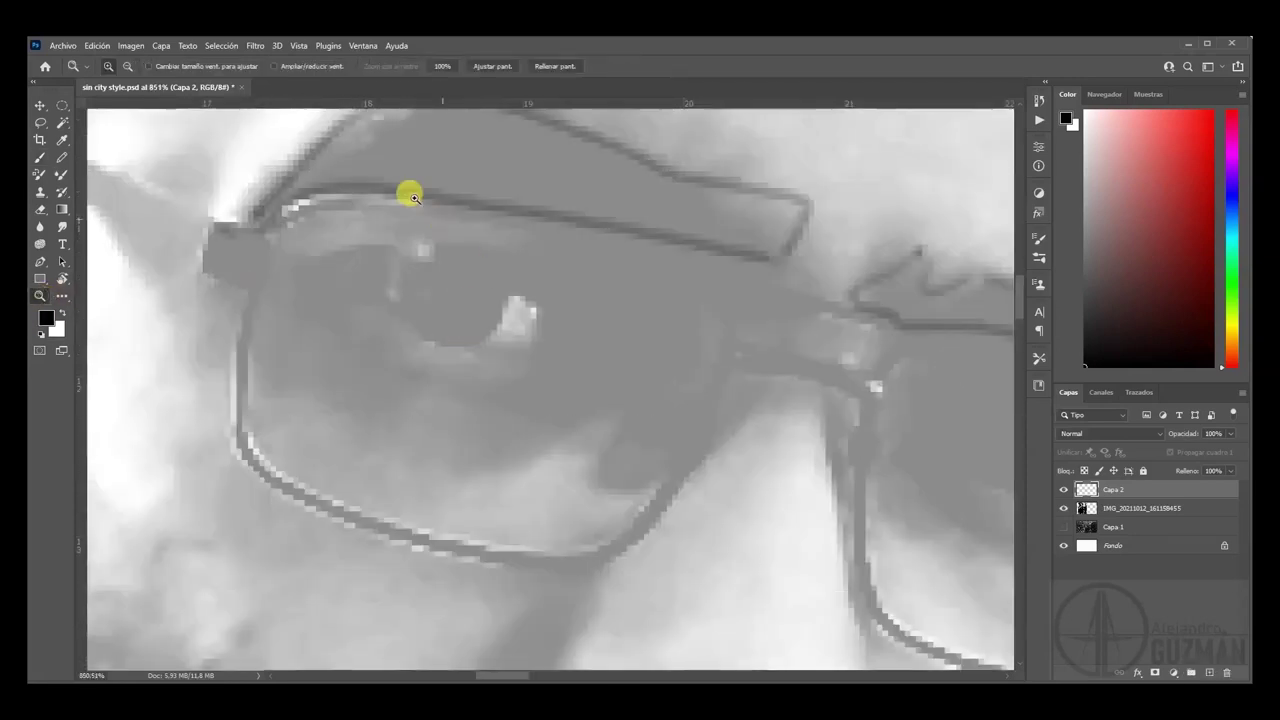
{"action": "left_click", "coordinate": [39, 157]}
{"action": "mouse_move", "coordinate": [131, 199]}
{"action": "left_mouse_down"}
{"action": "mouse_move", "coordinate": [198, 237]}
{"action": "mouse_move", "coordinate": [186, 246]}
{"action": "mouse_move", "coordinate": [209, 222]}
{"action": "mouse_move", "coordinate": [181, 272]}
{"action": "mouse_move", "coordinate": [285, 316]}
{"action": "mouse_move", "coordinate": [238, 357]}
{"action": "left_mouse_up"}
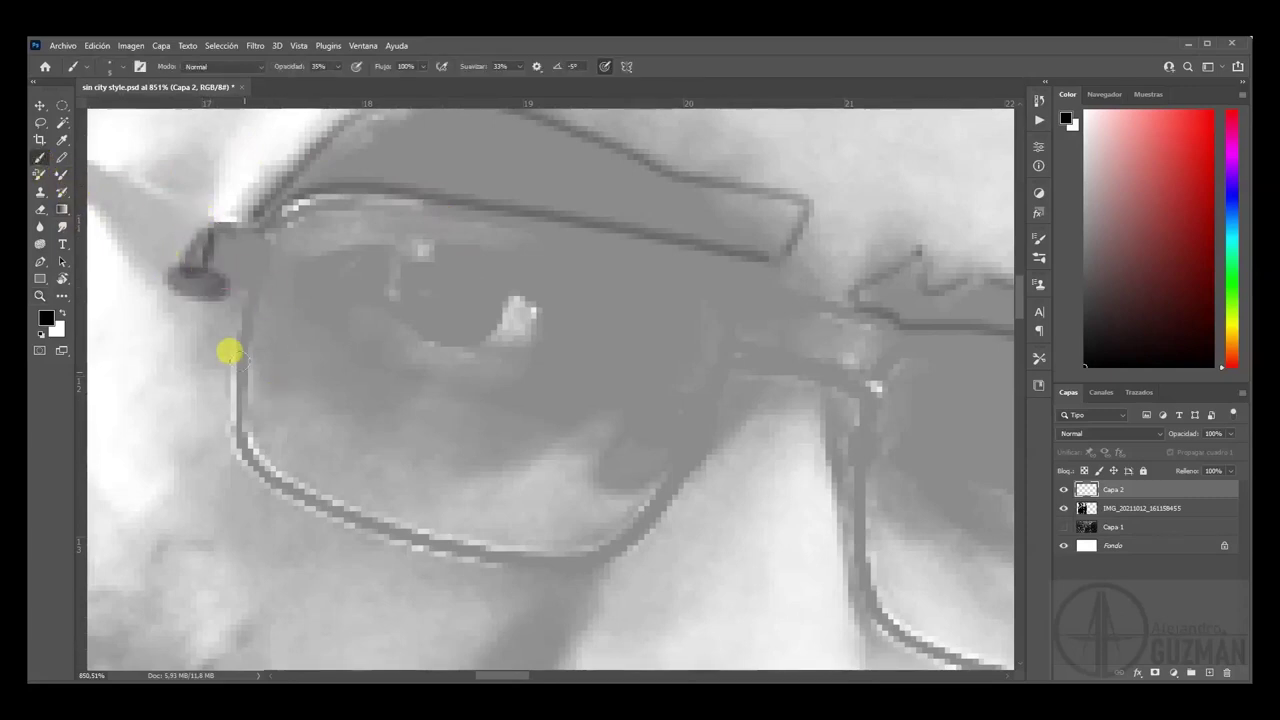
{"action": "left_click_drag", "start_coordinate": [209, 282], "coordinate": [196, 420]}
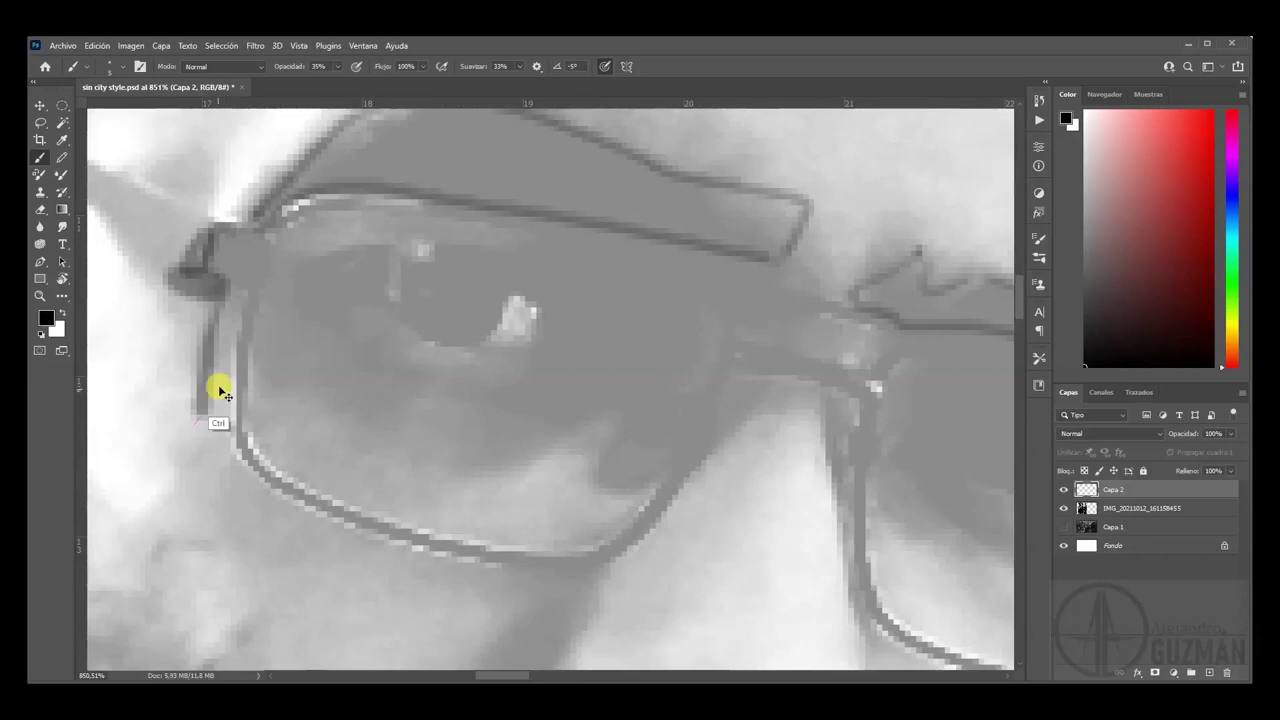
{"action": "key", "text": "ctrl+z"}
{"action": "left_click_drag", "start_coordinate": [222, 300], "coordinate": [225, 457]}
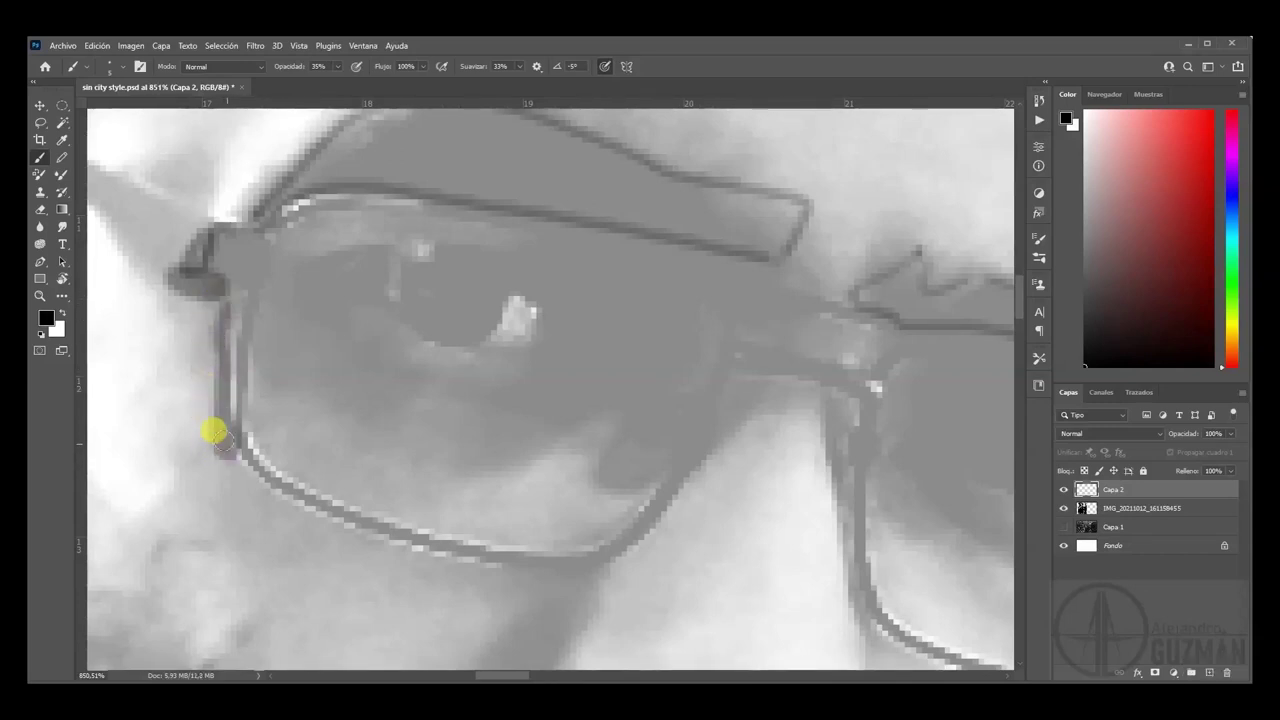
{"action": "mouse_move", "coordinate": [253, 461]}
{"action": "left_mouse_down"}
{"action": "mouse_move", "coordinate": [303, 484]}
{"action": "mouse_move", "coordinate": [209, 458]}
{"action": "mouse_move", "coordinate": [375, 509]}
{"action": "mouse_move", "coordinate": [622, 558]}
{"action": "left_mouse_up"}
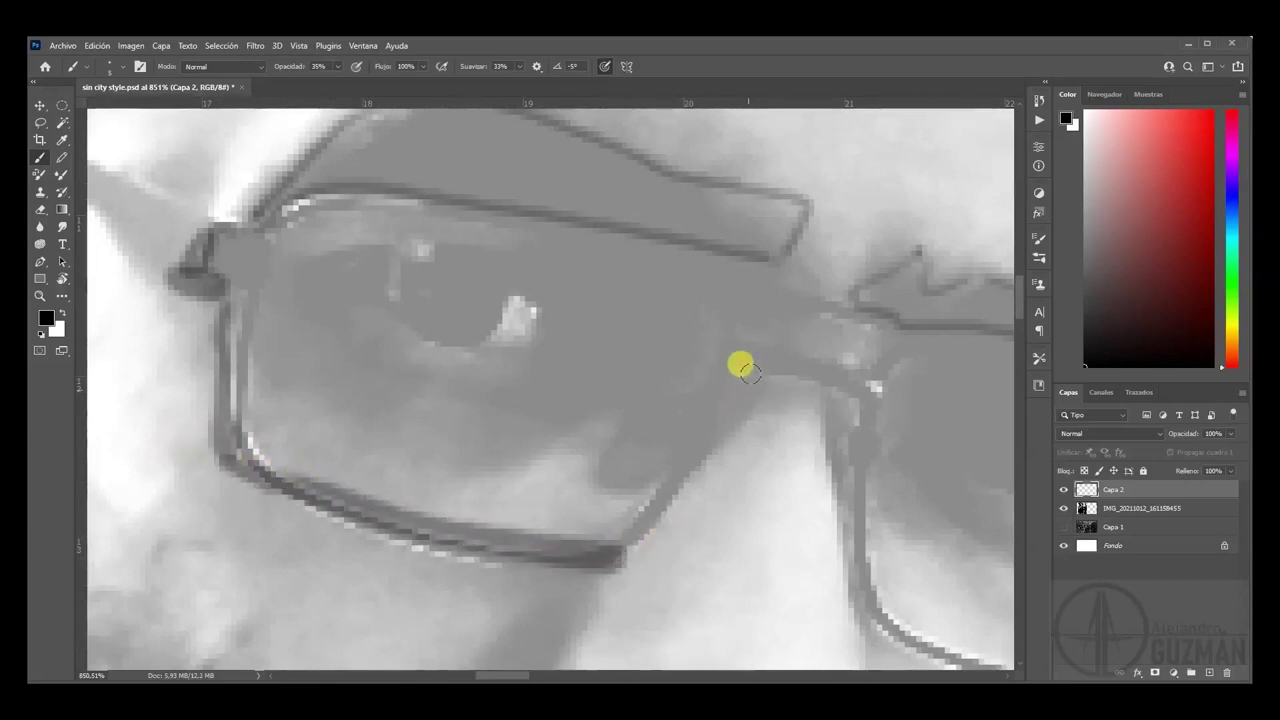
- Trace the bridge of the glasses, the image-left lens's inner rim and the complete image-right lens frame
{"action": "mouse_move", "coordinate": [729, 366]}
{"action": "left_mouse_down"}
{"action": "mouse_move", "coordinate": [624, 546]}
{"action": "mouse_move", "coordinate": [872, 397]}
{"action": "mouse_move", "coordinate": [801, 379]}
{"action": "mouse_move", "coordinate": [846, 390]}
{"action": "left_mouse_up"}
{"action": "mouse_move", "coordinate": [880, 277]}
{"action": "left_mouse_down"}
{"action": "mouse_move", "coordinate": [801, 286]}
{"action": "mouse_move", "coordinate": [779, 268]}
{"action": "mouse_move", "coordinate": [865, 298]}
{"action": "mouse_move", "coordinate": [879, 322]}
{"action": "mouse_move", "coordinate": [922, 335]}
{"action": "mouse_move", "coordinate": [925, 361]}
{"action": "mouse_move", "coordinate": [924, 322]}
{"action": "mouse_move", "coordinate": [864, 410]}
{"action": "mouse_move", "coordinate": [912, 322]}
{"action": "left_mouse_up"}
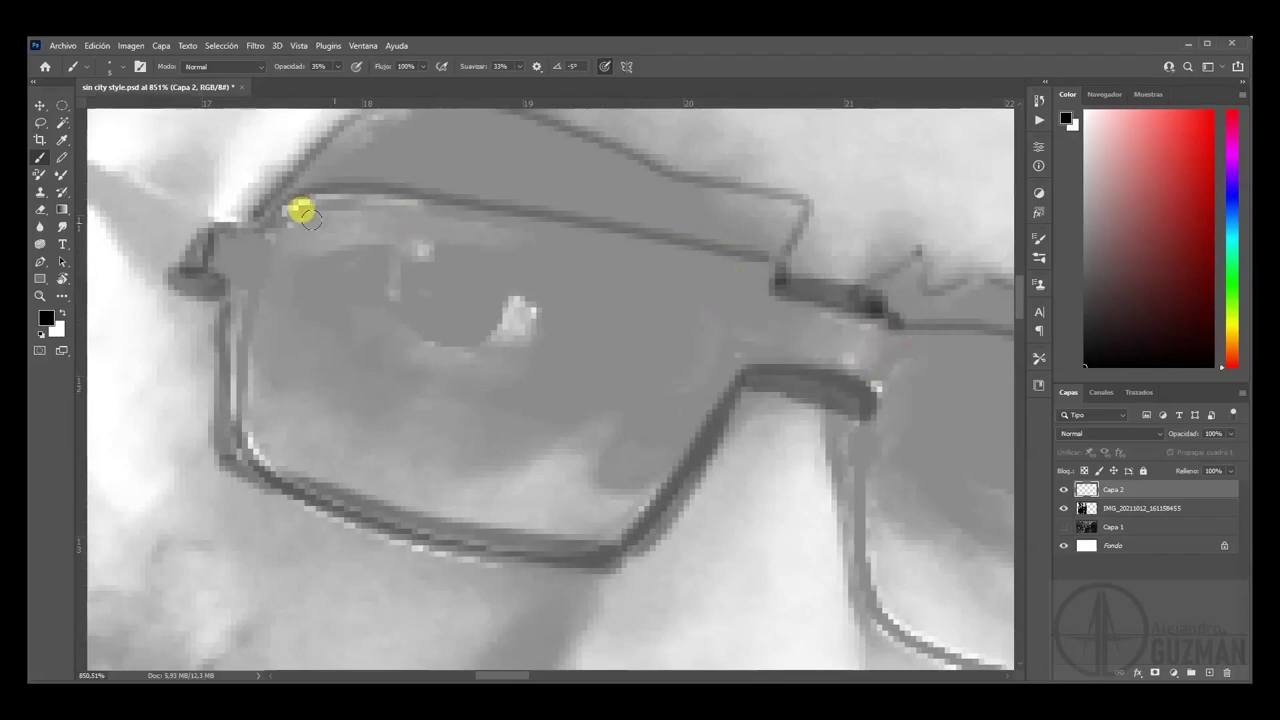
{"action": "mouse_move", "coordinate": [256, 264]}
{"action": "left_mouse_down"}
{"action": "mouse_move", "coordinate": [312, 213]}
{"action": "mouse_move", "coordinate": [372, 211]}
{"action": "mouse_move", "coordinate": [698, 270]}
{"action": "mouse_move", "coordinate": [720, 290]}
{"action": "mouse_move", "coordinate": [725, 322]}
{"action": "mouse_move", "coordinate": [581, 518]}
{"action": "mouse_move", "coordinate": [425, 519]}
{"action": "mouse_move", "coordinate": [263, 463]}
{"action": "mouse_move", "coordinate": [241, 412]}
{"action": "mouse_move", "coordinate": [258, 252]}
{"action": "left_mouse_up"}
{"action": "mouse_move", "coordinate": [823, 366]}
{"action": "left_mouse_down"}
{"action": "mouse_move", "coordinate": [663, 423]}
{"action": "mouse_move", "coordinate": [640, 347]}
{"action": "left_mouse_up"}
{"action": "mouse_move", "coordinate": [600, 288]}
{"action": "left_mouse_down"}
{"action": "mouse_move", "coordinate": [551, 331]}
{"action": "mouse_move", "coordinate": [574, 509]}
{"action": "mouse_move", "coordinate": [604, 541]}
{"action": "mouse_move", "coordinate": [825, 605]}
{"action": "mouse_move", "coordinate": [869, 598]}
{"action": "mouse_move", "coordinate": [921, 532]}
{"action": "mouse_move", "coordinate": [960, 392]}
{"action": "mouse_move", "coordinate": [700, 284]}
{"action": "mouse_move", "coordinate": [641, 279]}
{"action": "mouse_move", "coordinate": [575, 297]}
{"action": "mouse_move", "coordinate": [614, 255]}
{"action": "mouse_move", "coordinate": [587, 253]}
{"action": "mouse_move", "coordinate": [728, 254]}
{"action": "mouse_move", "coordinate": [809, 279]}
{"action": "mouse_move", "coordinate": [963, 370]}
{"action": "mouse_move", "coordinate": [988, 412]}
{"action": "mouse_move", "coordinate": [981, 437]}
{"action": "mouse_move", "coordinate": [954, 462]}
{"action": "mouse_move", "coordinate": [922, 548]}
{"action": "mouse_move", "coordinate": [849, 629]}
{"action": "mouse_move", "coordinate": [694, 603]}
{"action": "mouse_move", "coordinate": [595, 555]}
{"action": "mouse_move", "coordinate": [559, 515]}
{"action": "mouse_move", "coordinate": [566, 314]}
{"action": "left_mouse_up"}
- Trace the nose outline with its nostrils and the shadowed smile folds on both sides of it
{"action": "key", "text": "ctrl+minus"}
{"action": "key", "text": "ctrl+minus"}
{"action": "key", "text": "ctrl+minus"}
{"action": "key", "text": "ctrl+minus"}
{"action": "key", "text": "ctrl+minus"}
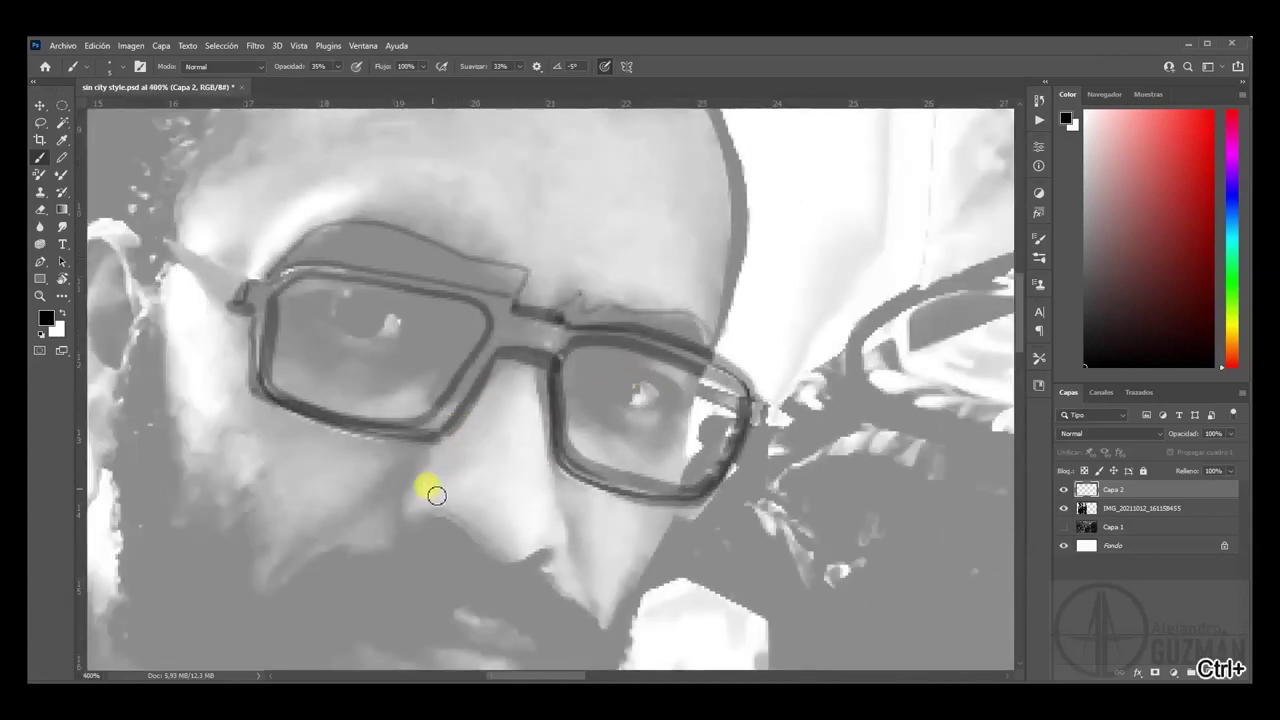
{"action": "mouse_move", "coordinate": [396, 480]}
{"action": "left_mouse_down"}
{"action": "mouse_move", "coordinate": [393, 521]}
{"action": "mouse_move", "coordinate": [391, 479]}
{"action": "mouse_move", "coordinate": [392, 516]}
{"action": "mouse_move", "coordinate": [401, 476]}
{"action": "mouse_move", "coordinate": [431, 461]}
{"action": "mouse_move", "coordinate": [405, 532]}
{"action": "mouse_move", "coordinate": [427, 514]}
{"action": "mouse_move", "coordinate": [497, 564]}
{"action": "mouse_move", "coordinate": [485, 560]}
{"action": "mouse_move", "coordinate": [530, 560]}
{"action": "left_mouse_up"}
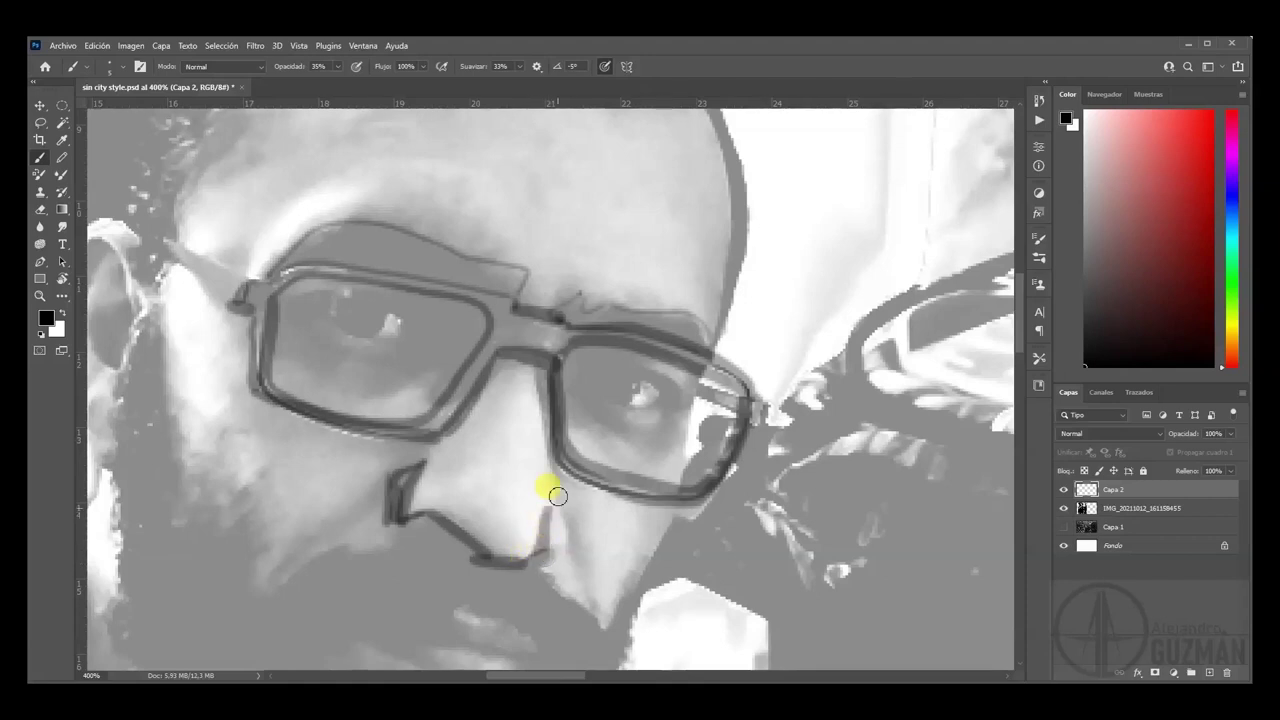
{"action": "mouse_move", "coordinate": [567, 552]}
{"action": "left_mouse_down"}
{"action": "mouse_move", "coordinate": [511, 568]}
{"action": "mouse_move", "coordinate": [585, 539]}
{"action": "mouse_move", "coordinate": [571, 526]}
{"action": "mouse_move", "coordinate": [588, 607]}
{"action": "mouse_move", "coordinate": [572, 563]}
{"action": "mouse_move", "coordinate": [604, 623]}
{"action": "mouse_move", "coordinate": [586, 538]}
{"action": "mouse_move", "coordinate": [596, 627]}
{"action": "mouse_move", "coordinate": [573, 557]}
{"action": "left_mouse_up"}
{"action": "mouse_move", "coordinate": [414, 569]}
{"action": "left_mouse_down"}
{"action": "mouse_move", "coordinate": [574, 499]}
{"action": "mouse_move", "coordinate": [484, 438]}
{"action": "mouse_move", "coordinate": [415, 540]}
{"action": "mouse_move", "coordinate": [484, 471]}
{"action": "mouse_move", "coordinate": [557, 437]}
{"action": "mouse_move", "coordinate": [529, 488]}
{"action": "mouse_move", "coordinate": [599, 488]}
{"action": "mouse_move", "coordinate": [481, 485]}
{"action": "mouse_move", "coordinate": [456, 506]}
{"action": "mouse_move", "coordinate": [498, 481]}
{"action": "mouse_move", "coordinate": [553, 477]}
{"action": "mouse_move", "coordinate": [553, 451]}
{"action": "mouse_move", "coordinate": [575, 445]}
{"action": "mouse_move", "coordinate": [641, 492]}
{"action": "mouse_move", "coordinate": [740, 531]}
{"action": "left_mouse_up"}
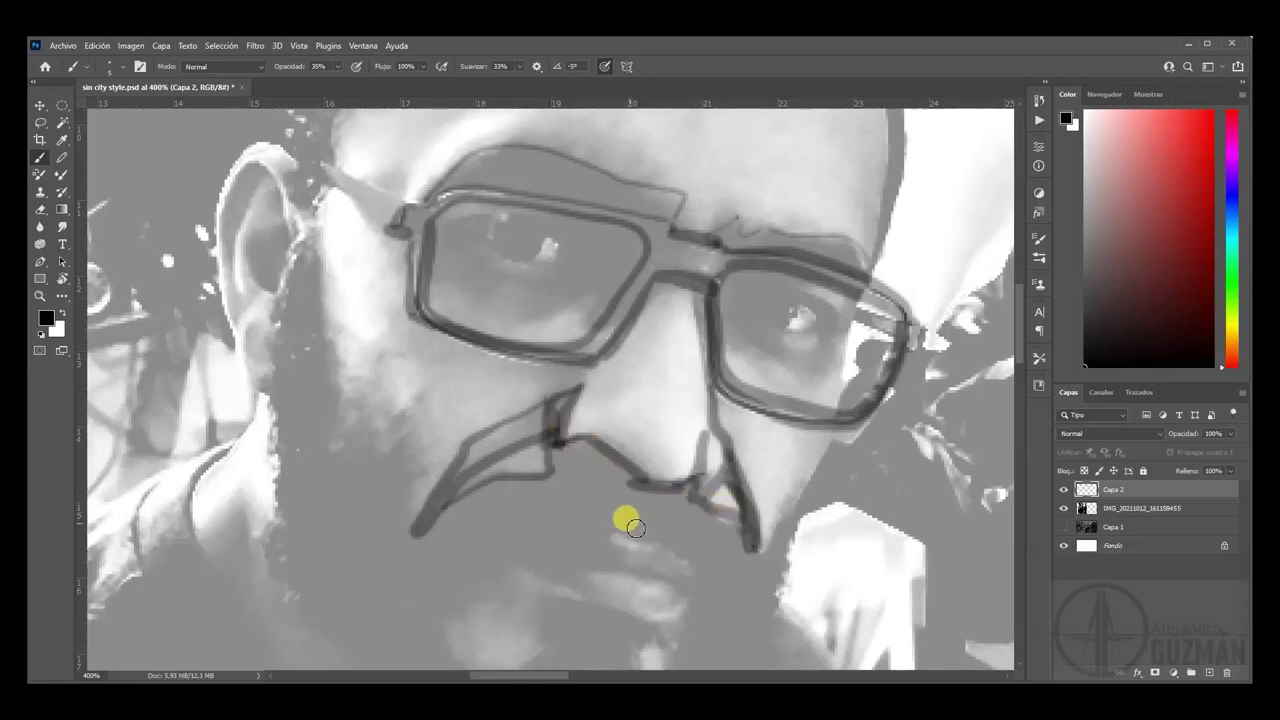
- Trace the upper and lower lips and outline the two light patches in the beard beneath them
{"action": "mouse_move", "coordinate": [668, 538]}
{"action": "left_mouse_down"}
{"action": "mouse_move", "coordinate": [625, 550]}
{"action": "mouse_move", "coordinate": [614, 532]}
{"action": "mouse_move", "coordinate": [492, 548]}
{"action": "mouse_move", "coordinate": [690, 586]}
{"action": "mouse_move", "coordinate": [643, 586]}
{"action": "left_mouse_up"}
{"action": "mouse_move", "coordinate": [733, 585]}
{"action": "left_mouse_down"}
{"action": "mouse_move", "coordinate": [745, 565]}
{"action": "mouse_move", "coordinate": [720, 508]}
{"action": "left_mouse_up"}
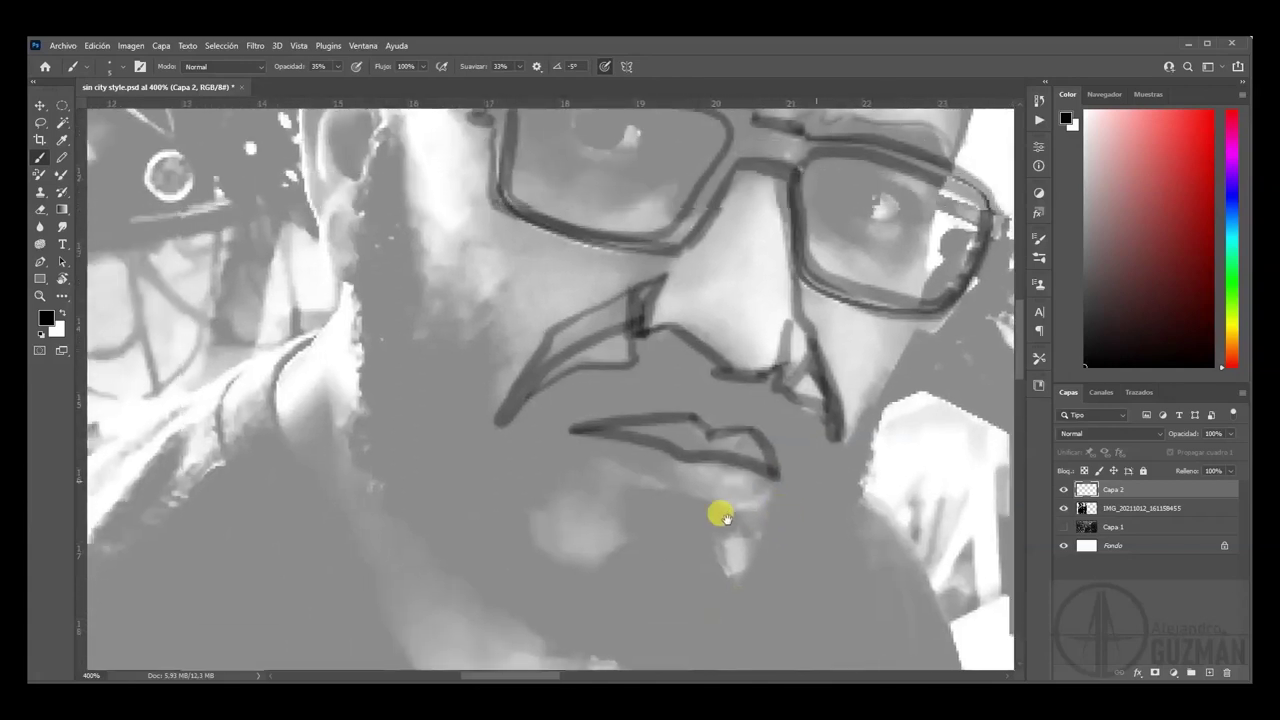
{"action": "mouse_move", "coordinate": [600, 480]}
{"action": "left_mouse_down"}
{"action": "mouse_move", "coordinate": [717, 533]}
{"action": "mouse_move", "coordinate": [759, 510]}
{"action": "mouse_move", "coordinate": [750, 475]}
{"action": "mouse_move", "coordinate": [779, 492]}
{"action": "mouse_move", "coordinate": [737, 491]}
{"action": "left_mouse_up"}
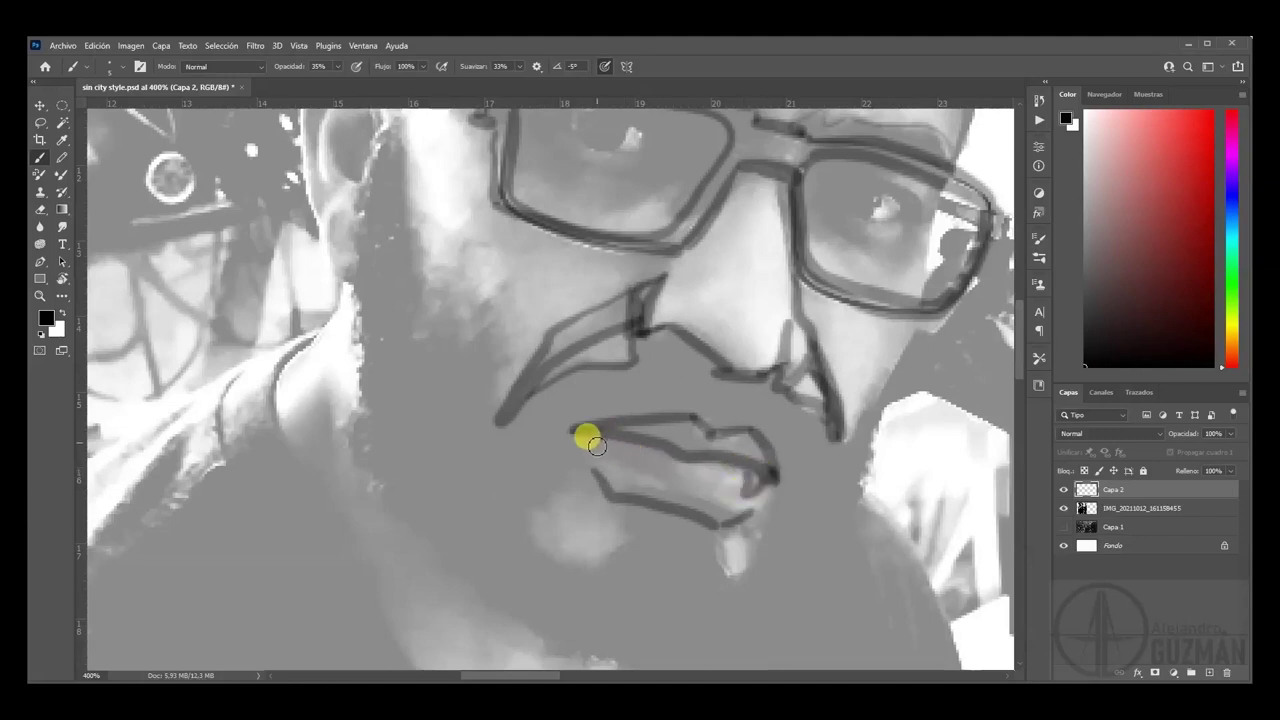
{"action": "mouse_move", "coordinate": [622, 447]}
{"action": "left_mouse_down"}
{"action": "mouse_move", "coordinate": [660, 475]}
{"action": "mouse_move", "coordinate": [601, 450]}
{"action": "mouse_move", "coordinate": [605, 490]}
{"action": "left_mouse_up"}
{"action": "mouse_move", "coordinate": [749, 514]}
{"action": "left_mouse_down"}
{"action": "mouse_move", "coordinate": [744, 566]}
{"action": "mouse_move", "coordinate": [703, 566]}
{"action": "mouse_move", "coordinate": [715, 534]}
{"action": "mouse_move", "coordinate": [608, 508]}
{"action": "mouse_move", "coordinate": [625, 506]}
{"action": "mouse_move", "coordinate": [613, 552]}
{"action": "mouse_move", "coordinate": [559, 557]}
{"action": "mouse_move", "coordinate": [549, 507]}
{"action": "mouse_move", "coordinate": [587, 465]}
{"action": "mouse_move", "coordinate": [578, 430]}
{"action": "left_mouse_up"}
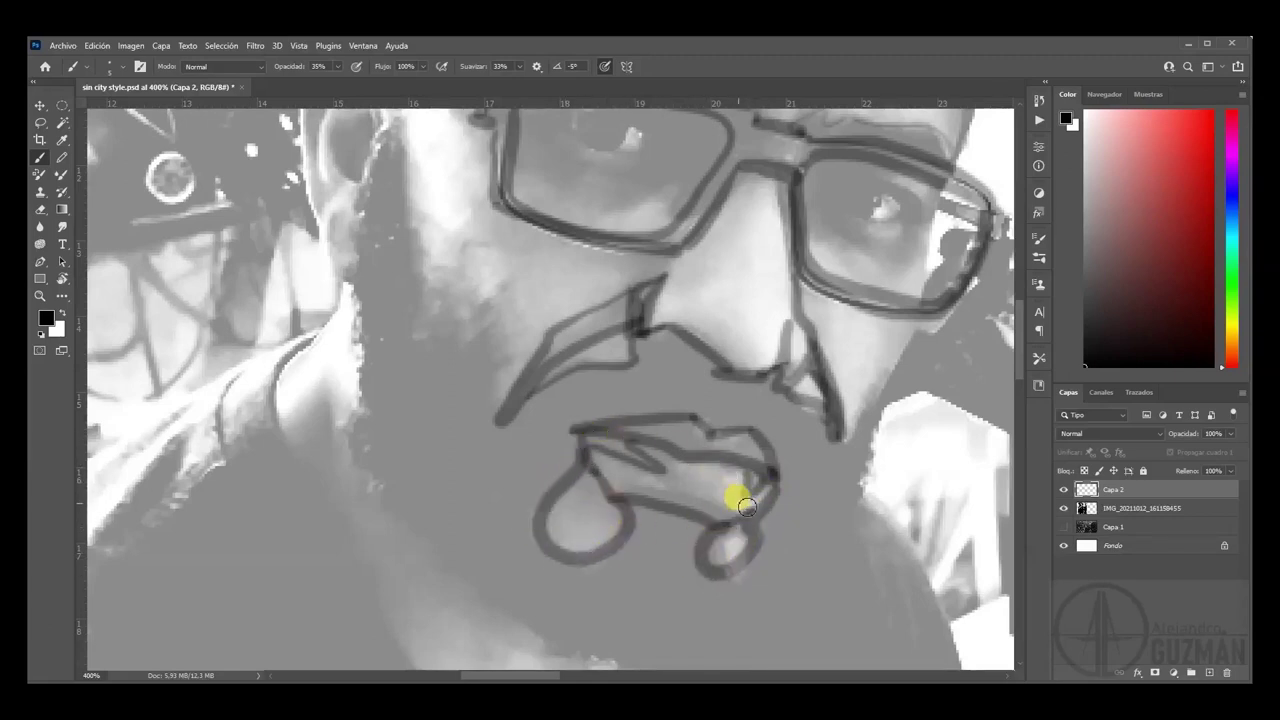
{"action": "mouse_move", "coordinate": [670, 441]}
{"action": "left_mouse_down"}
{"action": "mouse_move", "coordinate": [619, 441]}
{"action": "mouse_move", "coordinate": [640, 435]}
{"action": "mouse_move", "coordinate": [608, 448]}
{"action": "mouse_move", "coordinate": [692, 500]}
{"action": "left_mouse_up"}
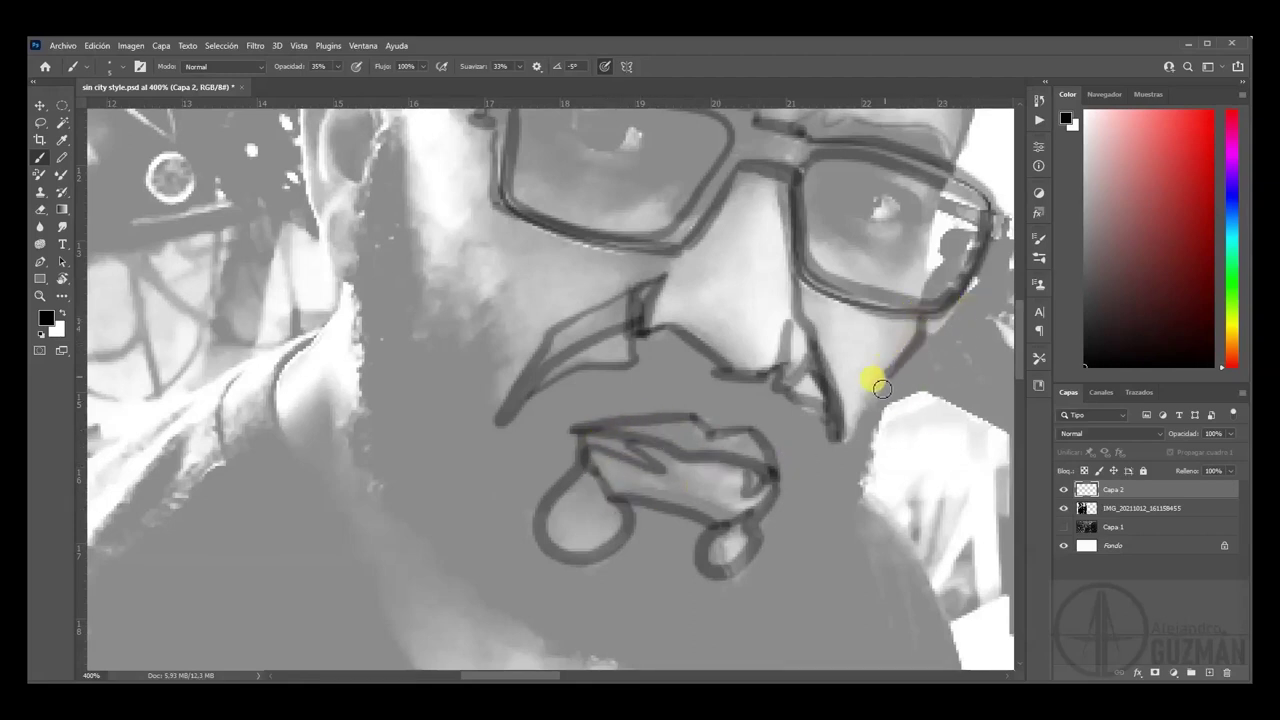
- Outline the beard along the jaw from the image-right cheek to the ear, including its edge across the image-left cheek
{"action": "mouse_move", "coordinate": [860, 454]}
{"action": "left_mouse_down"}
{"action": "mouse_move", "coordinate": [843, 515]}
{"action": "mouse_move", "coordinate": [811, 533]}
{"action": "mouse_move", "coordinate": [859, 447]}
{"action": "mouse_move", "coordinate": [886, 440]}
{"action": "mouse_move", "coordinate": [891, 411]}
{"action": "mouse_move", "coordinate": [813, 565]}
{"action": "mouse_move", "coordinate": [814, 591]}
{"action": "mouse_move", "coordinate": [611, 599]}
{"action": "mouse_move", "coordinate": [488, 523]}
{"action": "mouse_move", "coordinate": [431, 451]}
{"action": "mouse_move", "coordinate": [387, 385]}
{"action": "mouse_move", "coordinate": [425, 352]}
{"action": "left_mouse_up"}
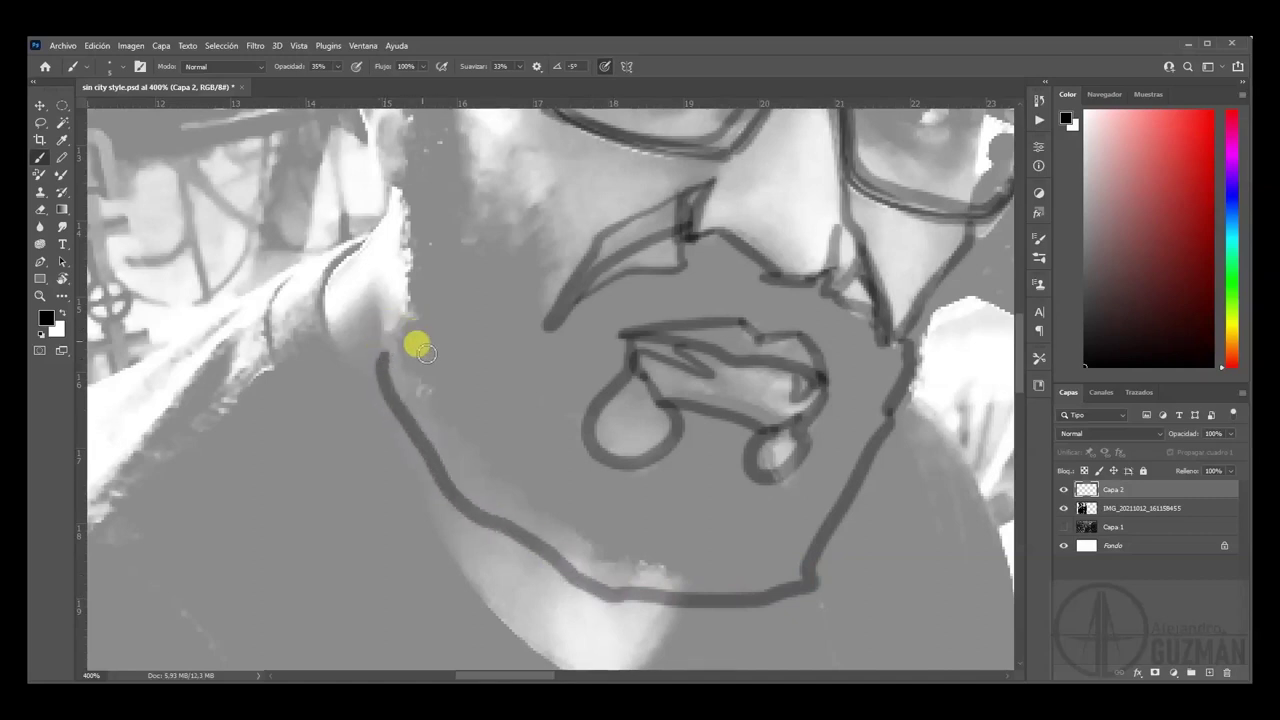
{"action": "left_click_drag", "start_coordinate": [600, 351], "coordinate": [512, 360]}
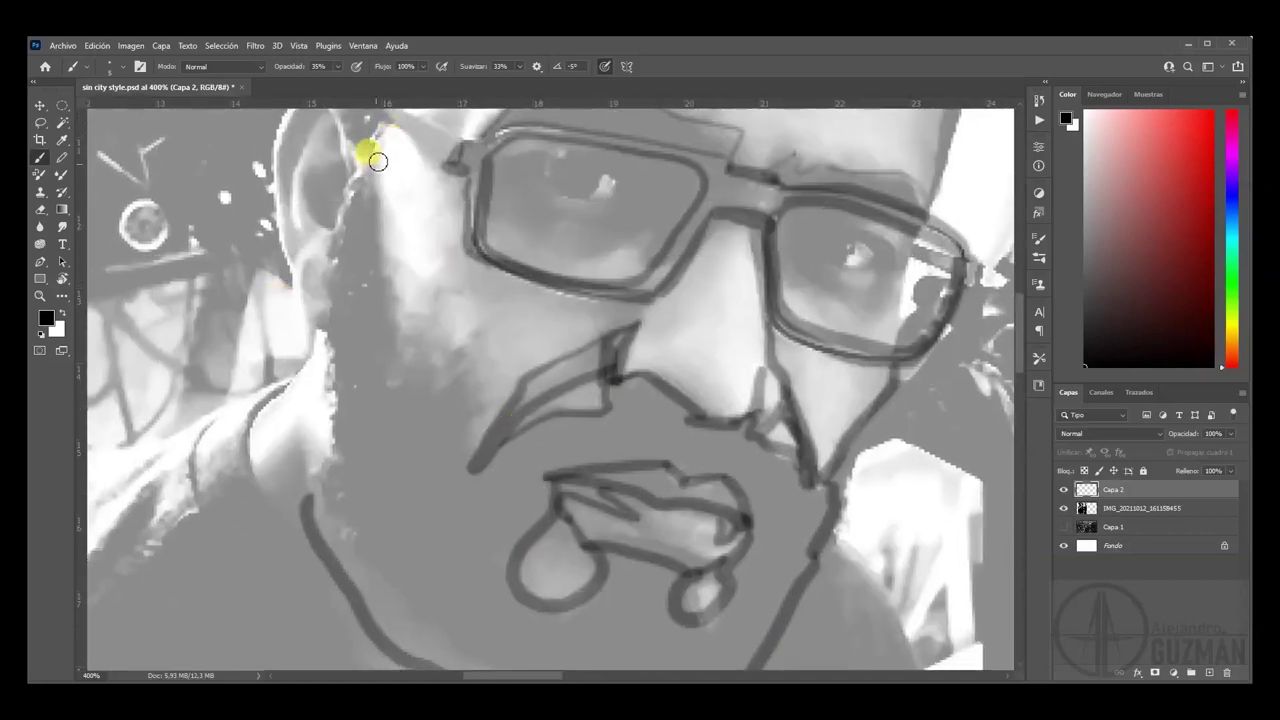
{"action": "mouse_move", "coordinate": [379, 172]}
{"action": "left_mouse_down"}
{"action": "mouse_move", "coordinate": [387, 279]}
{"action": "mouse_move", "coordinate": [497, 341]}
{"action": "mouse_move", "coordinate": [474, 368]}
{"action": "mouse_move", "coordinate": [472, 466]}
{"action": "left_mouse_up"}
{"action": "mouse_move", "coordinate": [383, 152]}
{"action": "left_mouse_down"}
{"action": "mouse_move", "coordinate": [336, 267]}
{"action": "mouse_move", "coordinate": [348, 318]}
{"action": "mouse_move", "coordinate": [328, 343]}
{"action": "mouse_move", "coordinate": [300, 520]}
{"action": "left_mouse_up"}
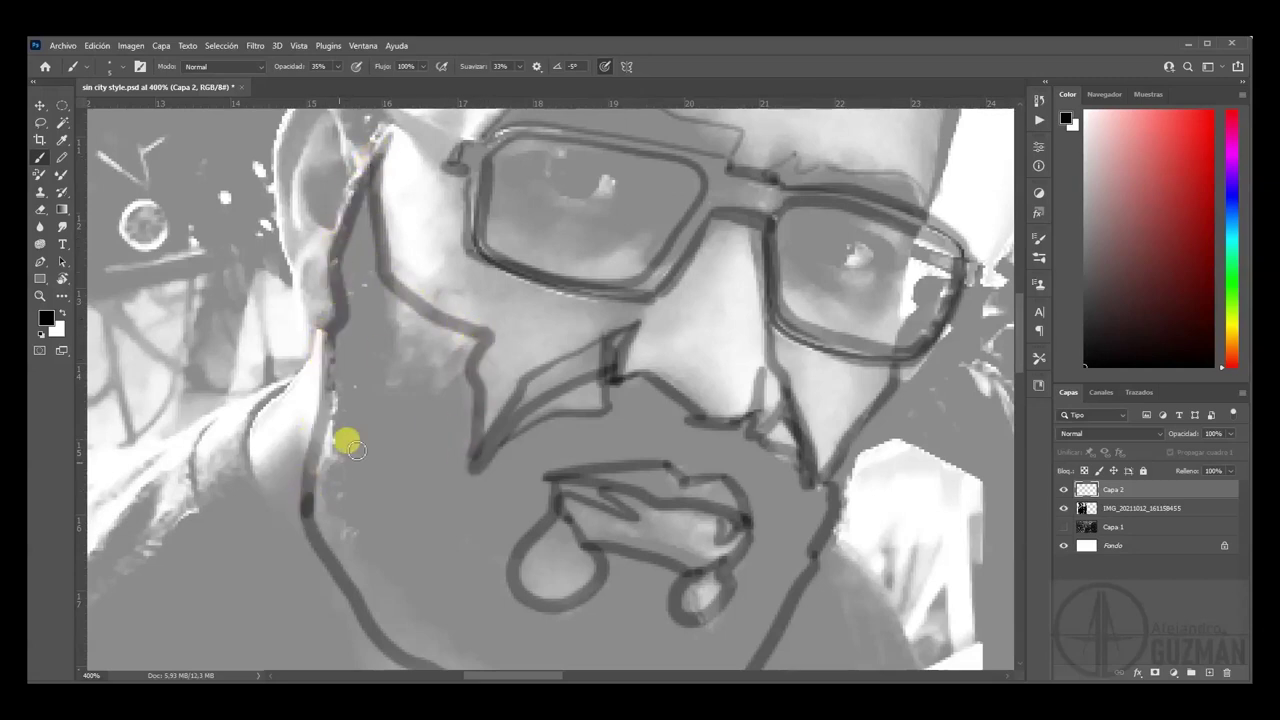
- Hide the portrait photo layer to review the traced line work by itself, and show the layer again
{"action": "left_click_drag", "start_coordinate": [671, 297], "coordinate": [594, 506]}
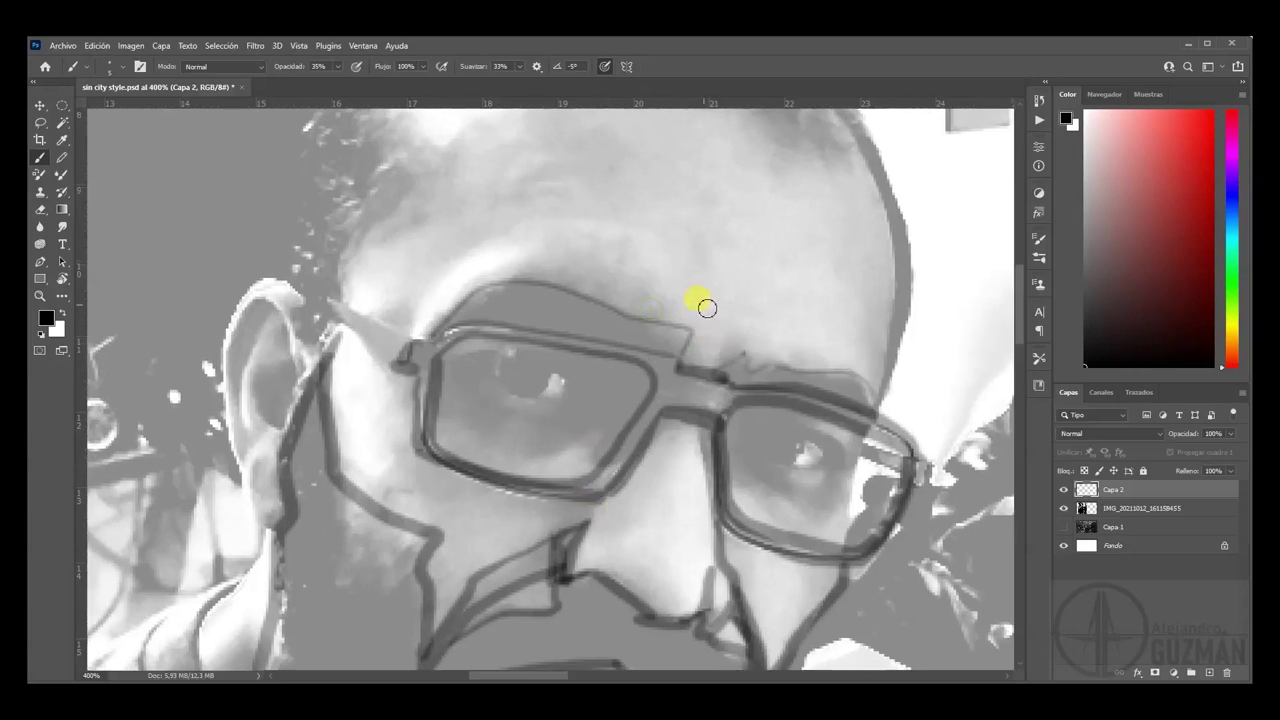
{"action": "key", "text": "ctrl+minus"}
{"action": "key", "text": "ctrl+minus"}
{"action": "key", "text": "ctrl+minus"}
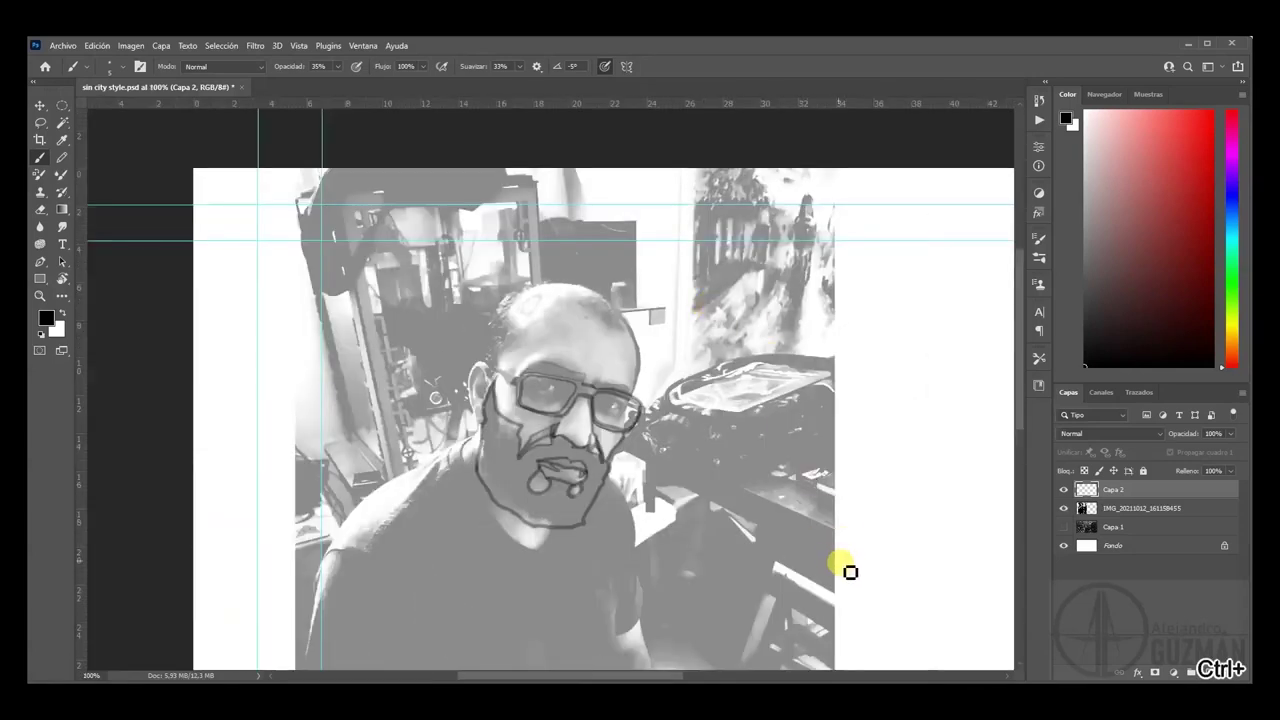
{"action": "left_click", "coordinate": [1064, 508]}
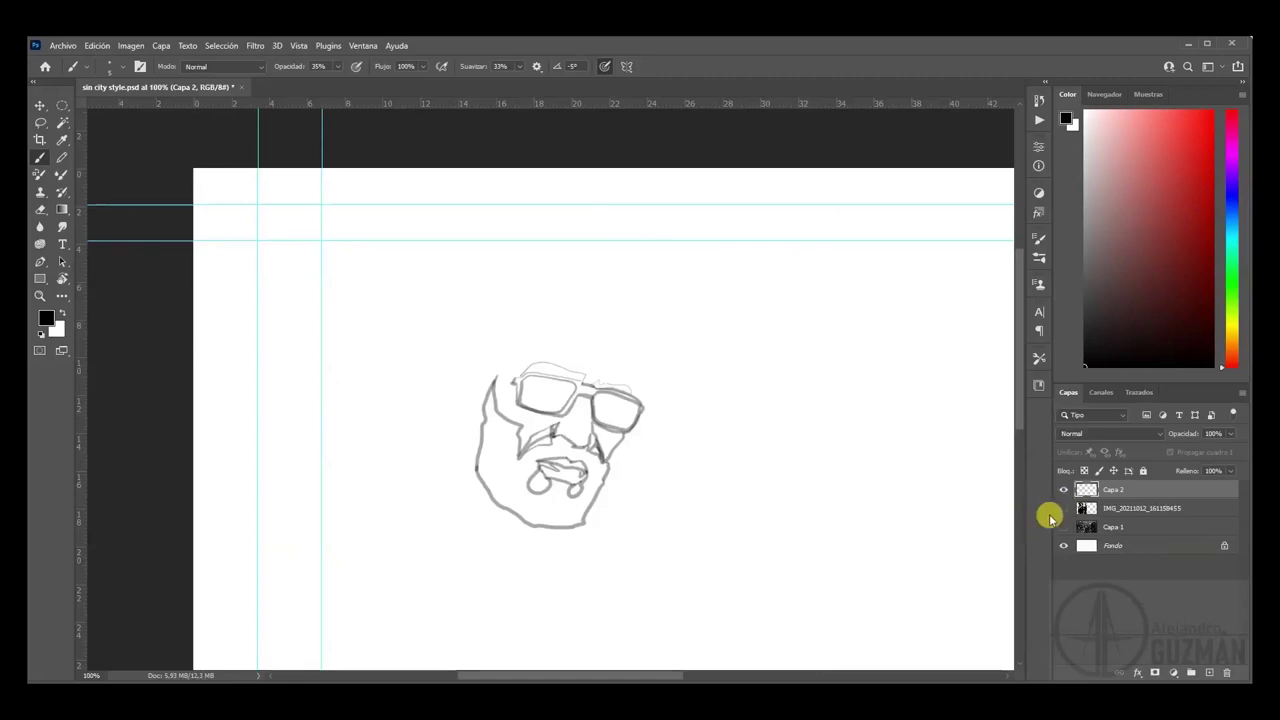
{"action": "left_click", "coordinate": [1064, 508]}
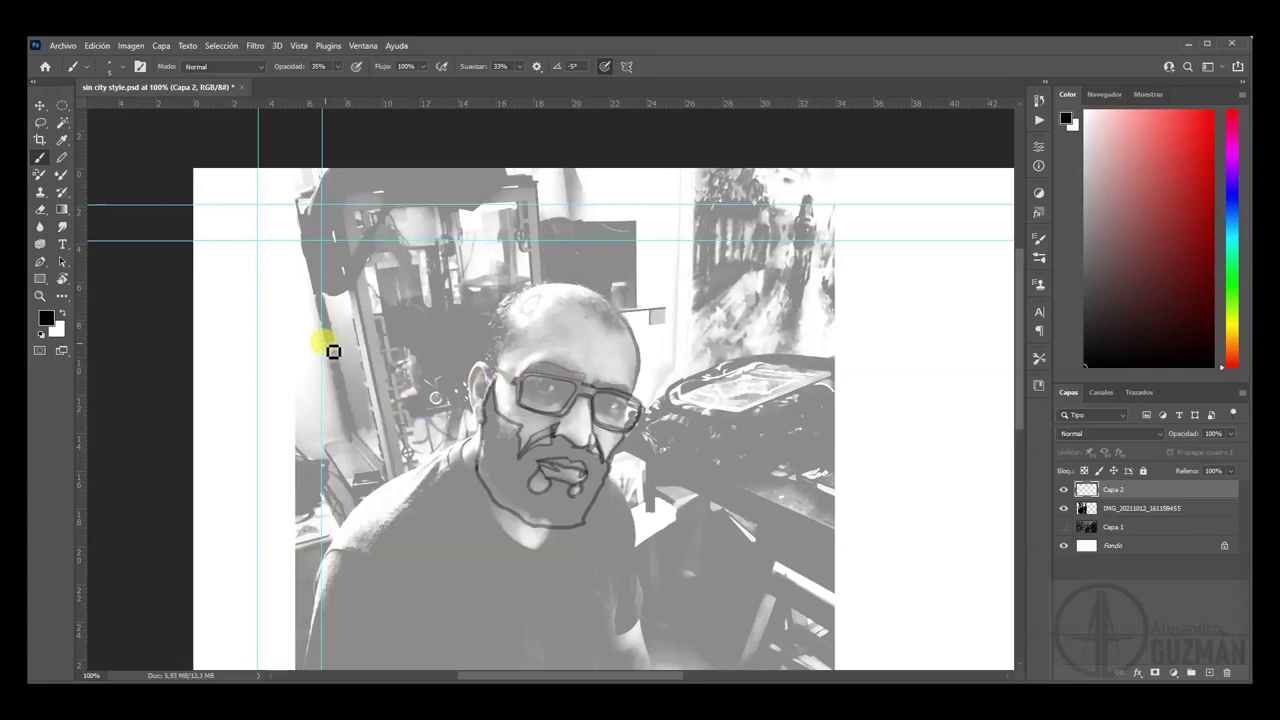
- Trace the image-left ear with its inner folds, the temple arm of the glasses and the hair area above the ear
{"action": "key", "text": "ctrl+plus"}
{"action": "key", "text": "ctrl+plus"}
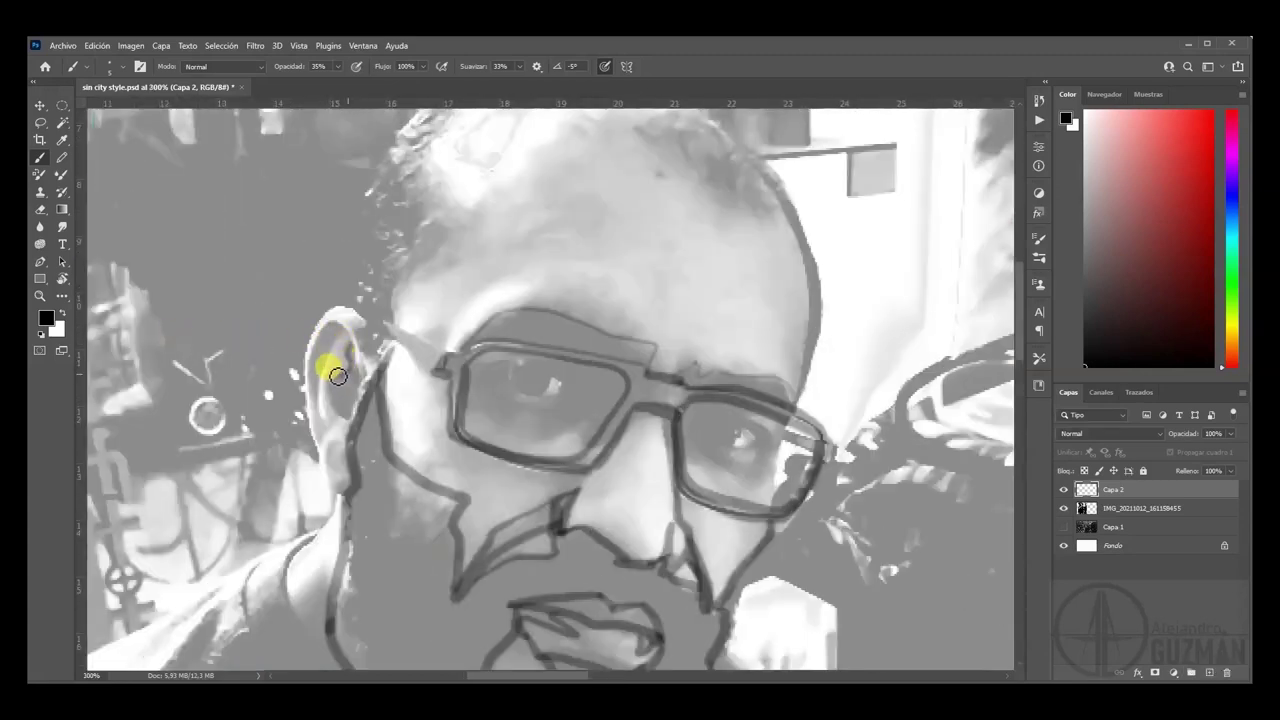
{"action": "mouse_move", "coordinate": [336, 413]}
{"action": "left_mouse_down"}
{"action": "mouse_move", "coordinate": [366, 380]}
{"action": "mouse_move", "coordinate": [353, 349]}
{"action": "mouse_move", "coordinate": [392, 351]}
{"action": "mouse_move", "coordinate": [342, 338]}
{"action": "left_mouse_up"}
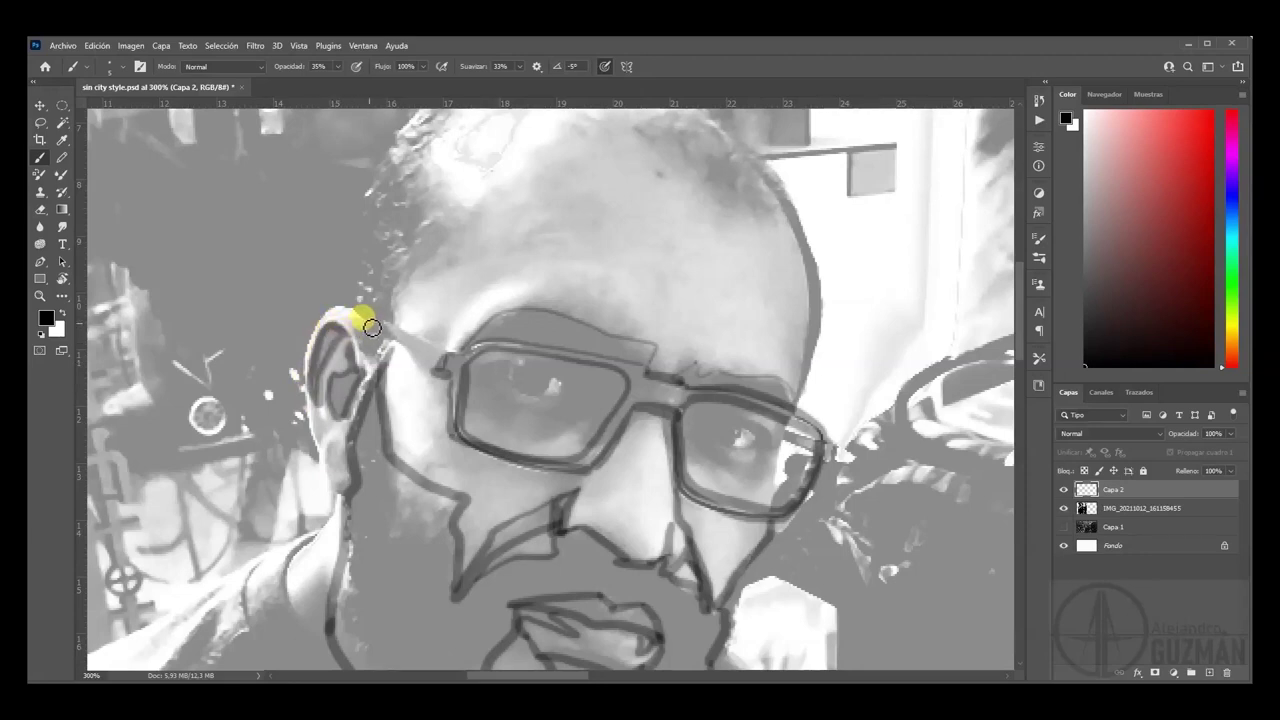
{"action": "left_click_drag", "start_coordinate": [320, 331], "coordinate": [307, 431]}
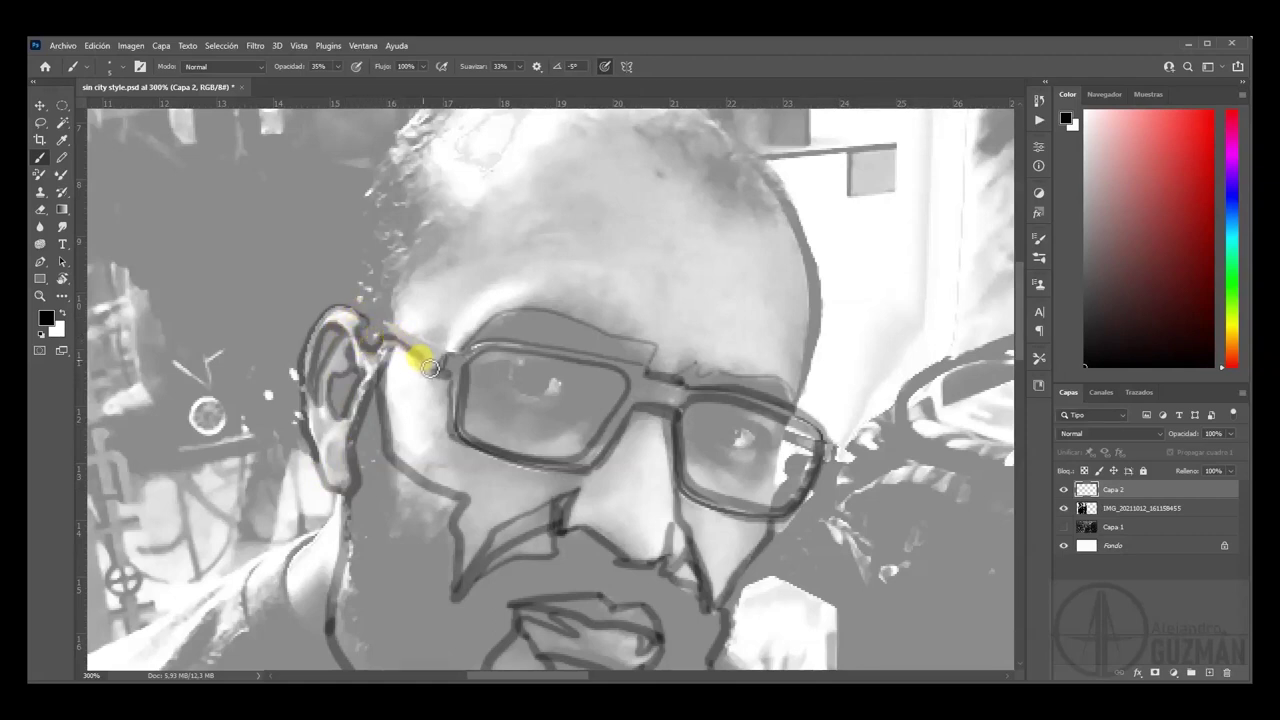
{"action": "mouse_move", "coordinate": [415, 345]}
{"action": "left_mouse_down"}
{"action": "mouse_move", "coordinate": [377, 330]}
{"action": "mouse_move", "coordinate": [401, 318]}
{"action": "mouse_move", "coordinate": [398, 292]}
{"action": "mouse_move", "coordinate": [449, 230]}
{"action": "mouse_move", "coordinate": [400, 140]}
{"action": "mouse_move", "coordinate": [355, 186]}
{"action": "mouse_move", "coordinate": [344, 300]}
{"action": "left_mouse_up"}
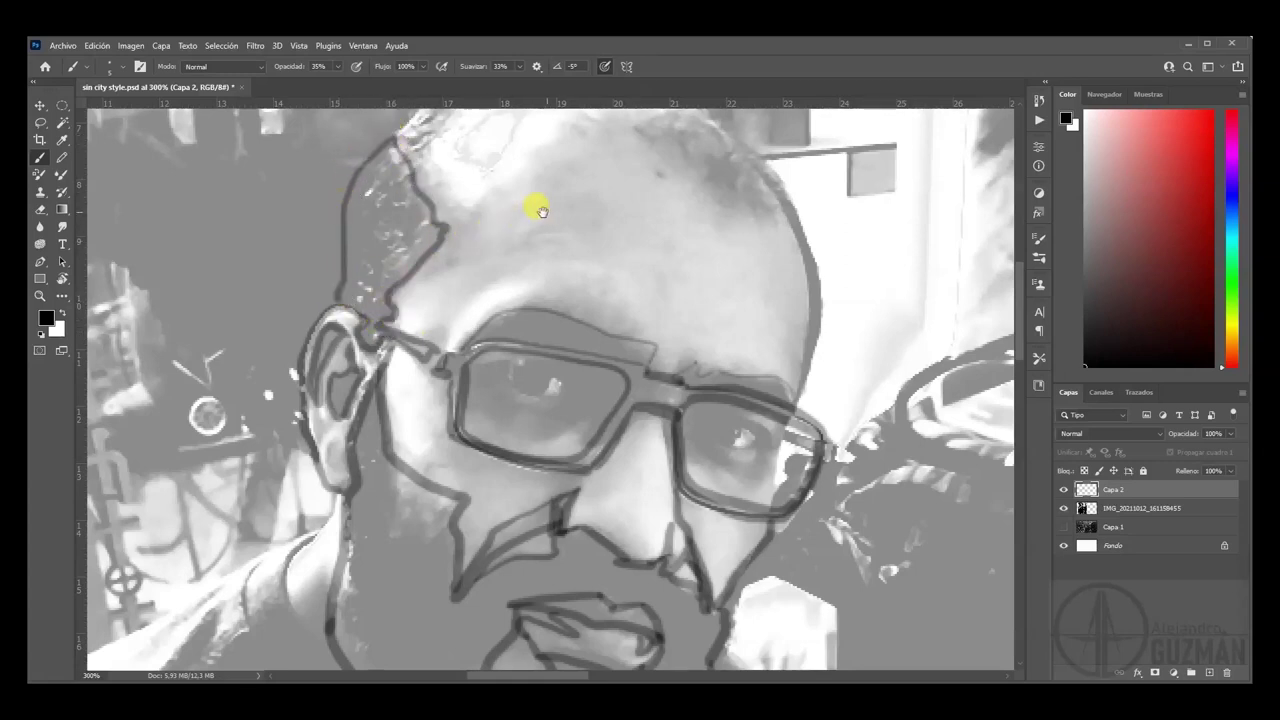
- Trace the contour of the head from the image-left hair over the crown and down the image-right side to the glasses
{"action": "left_click_drag", "start_coordinate": [545, 210], "coordinate": [428, 380]}
{"action": "left_click", "coordinate": [316, 298]}
{"action": "mouse_move", "coordinate": [310, 292]}
{"action": "left_mouse_down"}
{"action": "mouse_move", "coordinate": [411, 245]}
{"action": "mouse_move", "coordinate": [514, 241]}
{"action": "mouse_move", "coordinate": [609, 271]}
{"action": "left_mouse_up"}
{"action": "mouse_move", "coordinate": [653, 308]}
{"action": "left_mouse_down"}
{"action": "mouse_move", "coordinate": [690, 340]}
{"action": "mouse_move", "coordinate": [655, 310]}
{"action": "mouse_move", "coordinate": [694, 349]}
{"action": "mouse_move", "coordinate": [706, 386]}
{"action": "mouse_move", "coordinate": [706, 560]}
{"action": "mouse_move", "coordinate": [689, 364]}
{"action": "mouse_move", "coordinate": [723, 437]}
{"action": "mouse_move", "coordinate": [731, 503]}
{"action": "mouse_move", "coordinate": [714, 566]}
{"action": "mouse_move", "coordinate": [720, 523]}
{"action": "mouse_move", "coordinate": [679, 476]}
{"action": "left_mouse_up"}
- Outline the exposed patch of neck beneath the beard down to the point of the collar
{"action": "key", "text": "ctrl+minus"}
{"action": "key", "text": "ctrl+minus"}
{"action": "key", "text": "ctrl+minus"}
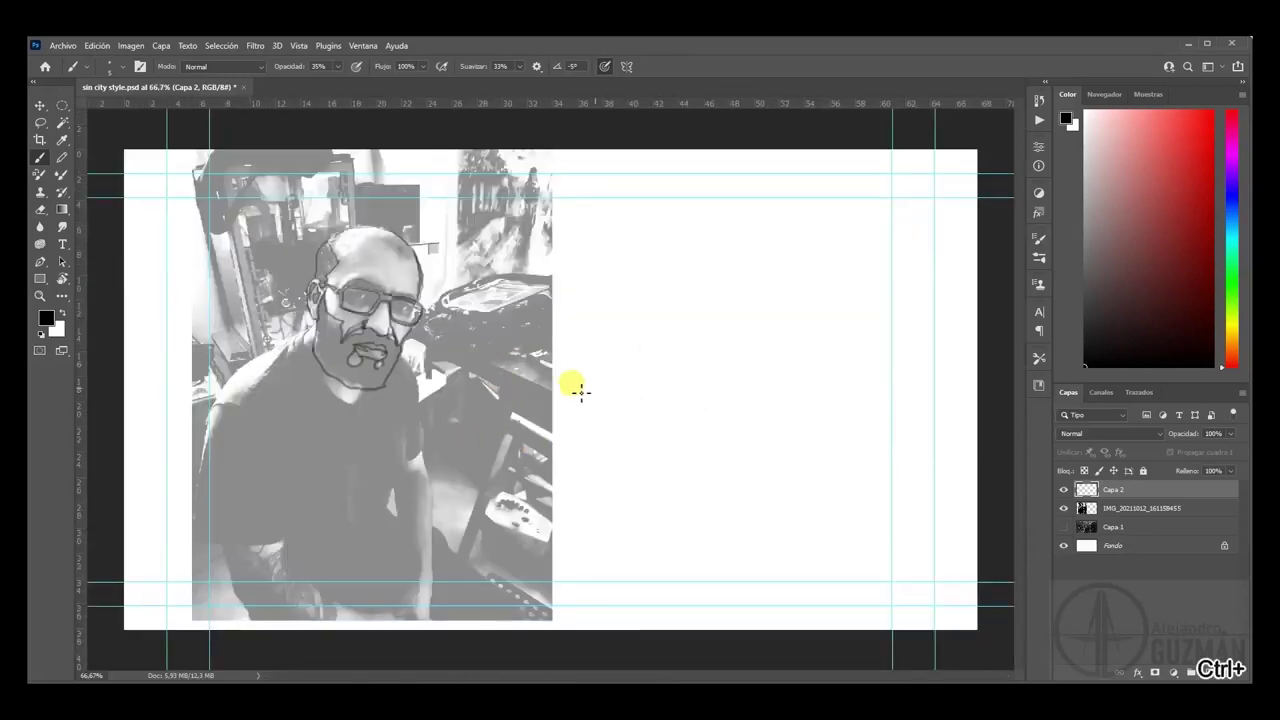
{"action": "key", "text": "ctrl+plus"}
{"action": "key", "text": "ctrl+plus"}
{"action": "key", "text": "ctrl+plus"}
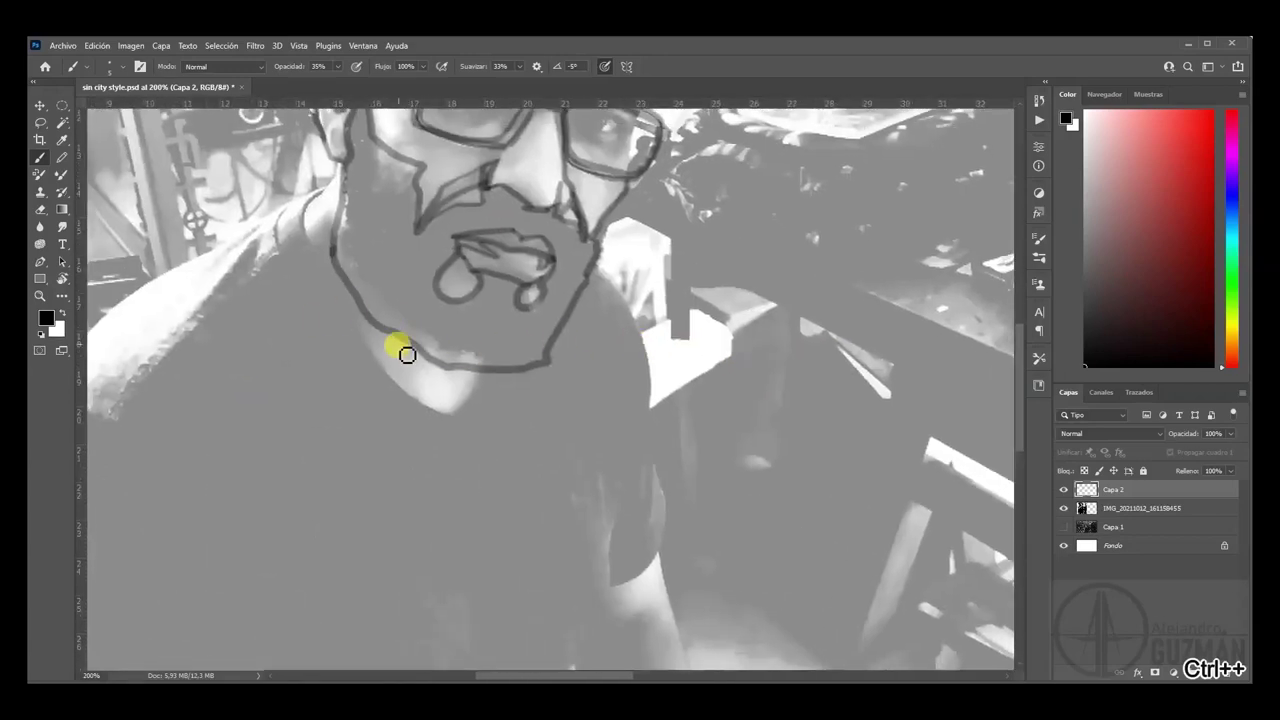
{"action": "mouse_move", "coordinate": [406, 355]}
{"action": "left_mouse_down"}
{"action": "mouse_move", "coordinate": [357, 299]}
{"action": "mouse_move", "coordinate": [378, 364]}
{"action": "mouse_move", "coordinate": [441, 418]}
{"action": "left_mouse_up"}
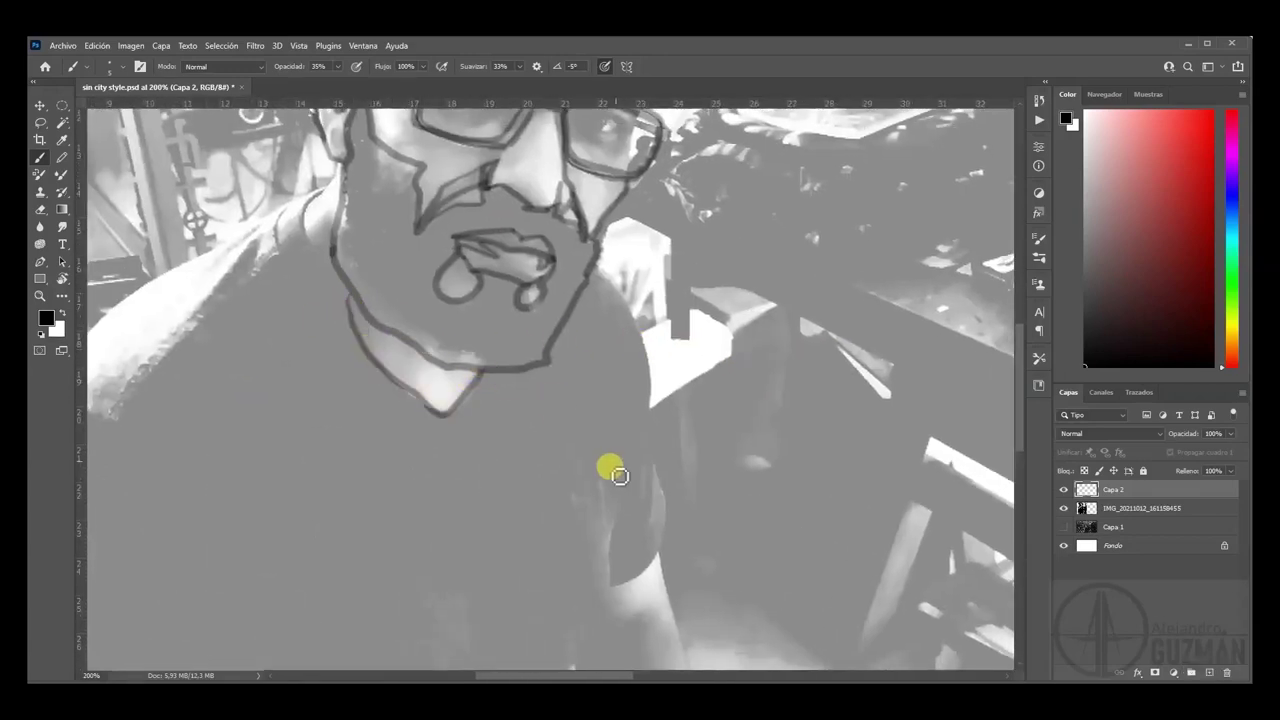
- Trace the shirt's jagged fold highlight and the image-right sleeve hem, erasing the excess line near the fold's lower tip
{"action": "mouse_move", "coordinate": [557, 380]}
{"action": "left_mouse_down"}
{"action": "mouse_move", "coordinate": [598, 492]}
{"action": "mouse_move", "coordinate": [608, 454]}
{"action": "mouse_move", "coordinate": [617, 508]}
{"action": "mouse_move", "coordinate": [627, 463]}
{"action": "mouse_move", "coordinate": [597, 500]}
{"action": "left_mouse_up"}
{"action": "mouse_move", "coordinate": [564, 388]}
{"action": "left_mouse_down"}
{"action": "mouse_move", "coordinate": [600, 615]}
{"action": "mouse_move", "coordinate": [614, 580]}
{"action": "left_mouse_up"}
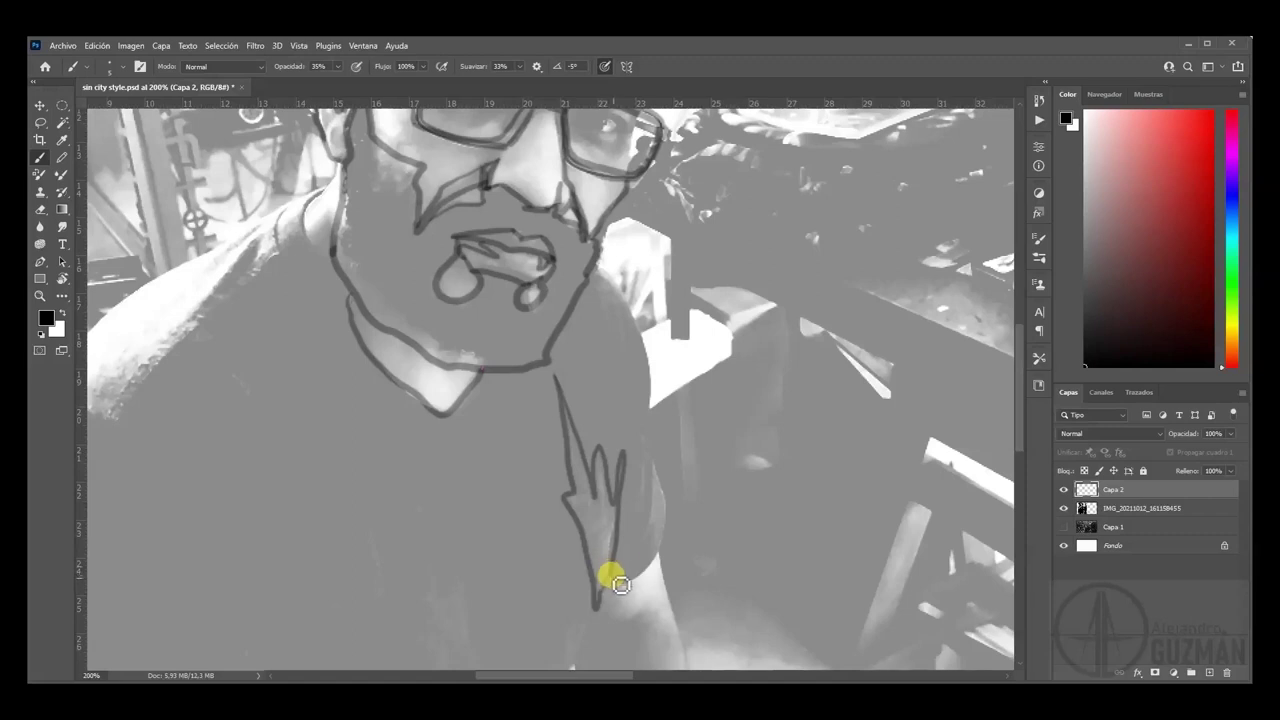
{"action": "key", "text": "e"}
{"action": "left_click_drag", "start_coordinate": [609, 596], "coordinate": [694, 583]}
{"action": "key", "text": "b"}
{"action": "mouse_move", "coordinate": [616, 591]}
{"action": "left_mouse_down"}
{"action": "mouse_move", "coordinate": [877, 360]}
{"action": "mouse_move", "coordinate": [800, 398]}
{"action": "left_mouse_up"}
{"action": "mouse_move", "coordinate": [724, 355]}
{"action": "left_mouse_down"}
{"action": "mouse_move", "coordinate": [694, 391]}
{"action": "mouse_move", "coordinate": [786, 300]}
{"action": "mouse_move", "coordinate": [745, 344]}
{"action": "left_mouse_up"}
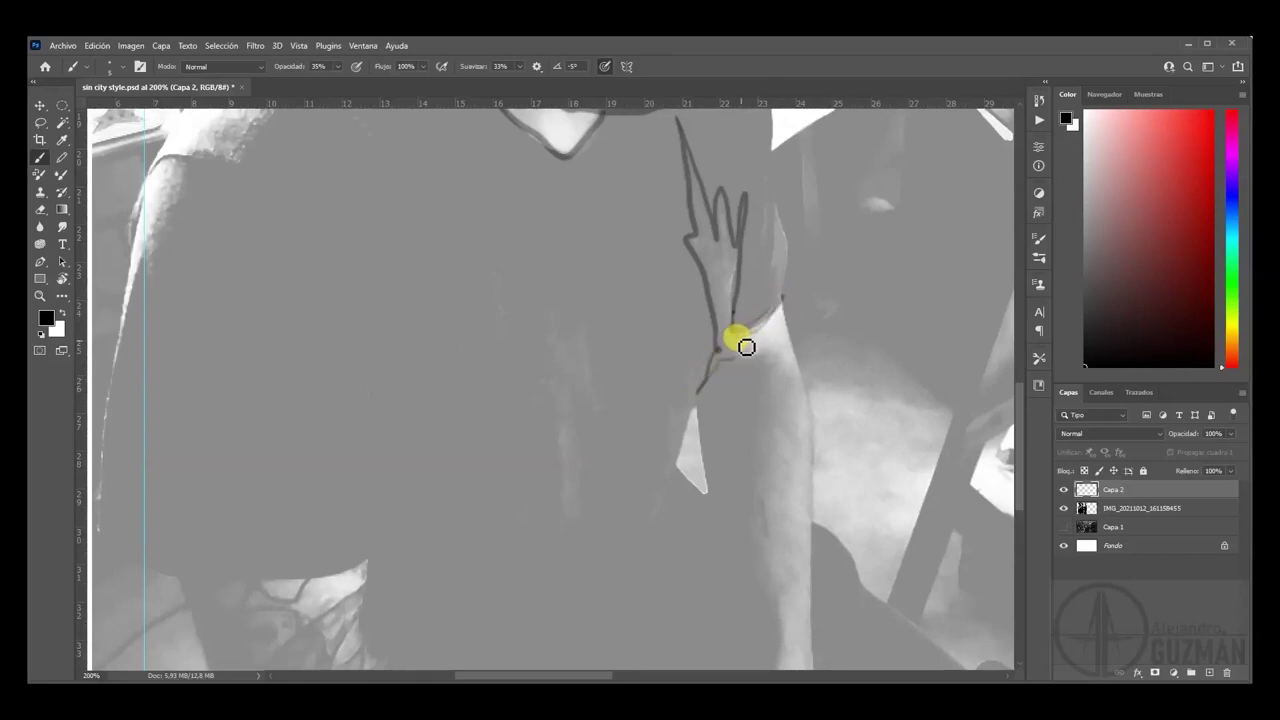
{"action": "key", "text": "ctrl+z"}
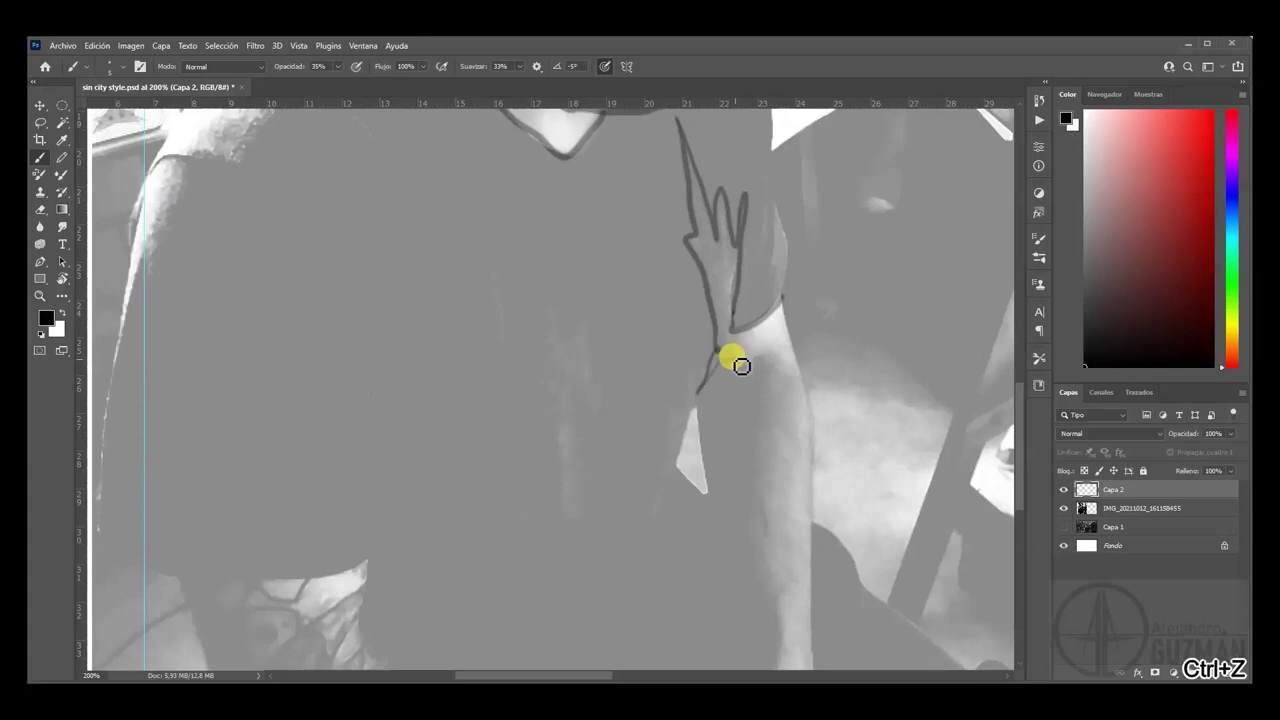
- Trace the shadow edge along the image-right arm down to the hand, and outline the small light patch beside the arm
{"action": "mouse_move", "coordinate": [766, 389]}
{"action": "left_mouse_down"}
{"action": "mouse_move", "coordinate": [774, 449]}
{"action": "mouse_move", "coordinate": [752, 487]}
{"action": "left_mouse_up"}
{"action": "mouse_move", "coordinate": [698, 428]}
{"action": "left_mouse_down"}
{"action": "mouse_move", "coordinate": [681, 463]}
{"action": "mouse_move", "coordinate": [710, 418]}
{"action": "left_mouse_up"}
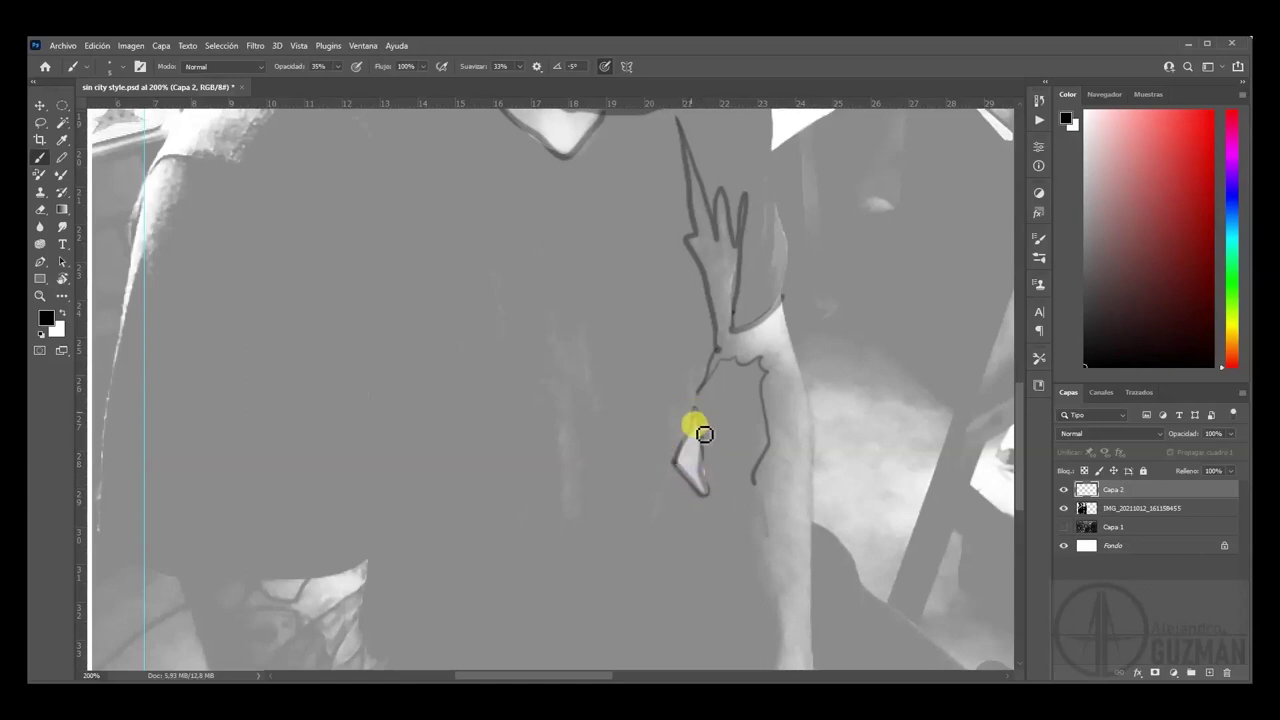
{"action": "left_click_drag", "start_coordinate": [820, 560], "coordinate": [702, 390]}
{"action": "mouse_move", "coordinate": [648, 314]}
{"action": "left_mouse_down"}
{"action": "mouse_move", "coordinate": [640, 340]}
{"action": "mouse_move", "coordinate": [670, 447]}
{"action": "left_mouse_up"}
{"action": "mouse_move", "coordinate": [672, 498]}
{"action": "left_mouse_down"}
{"action": "mouse_move", "coordinate": [606, 603]}
{"action": "mouse_move", "coordinate": [610, 625]}
{"action": "mouse_move", "coordinate": [643, 606]}
{"action": "mouse_move", "coordinate": [660, 645]}
{"action": "left_mouse_up"}
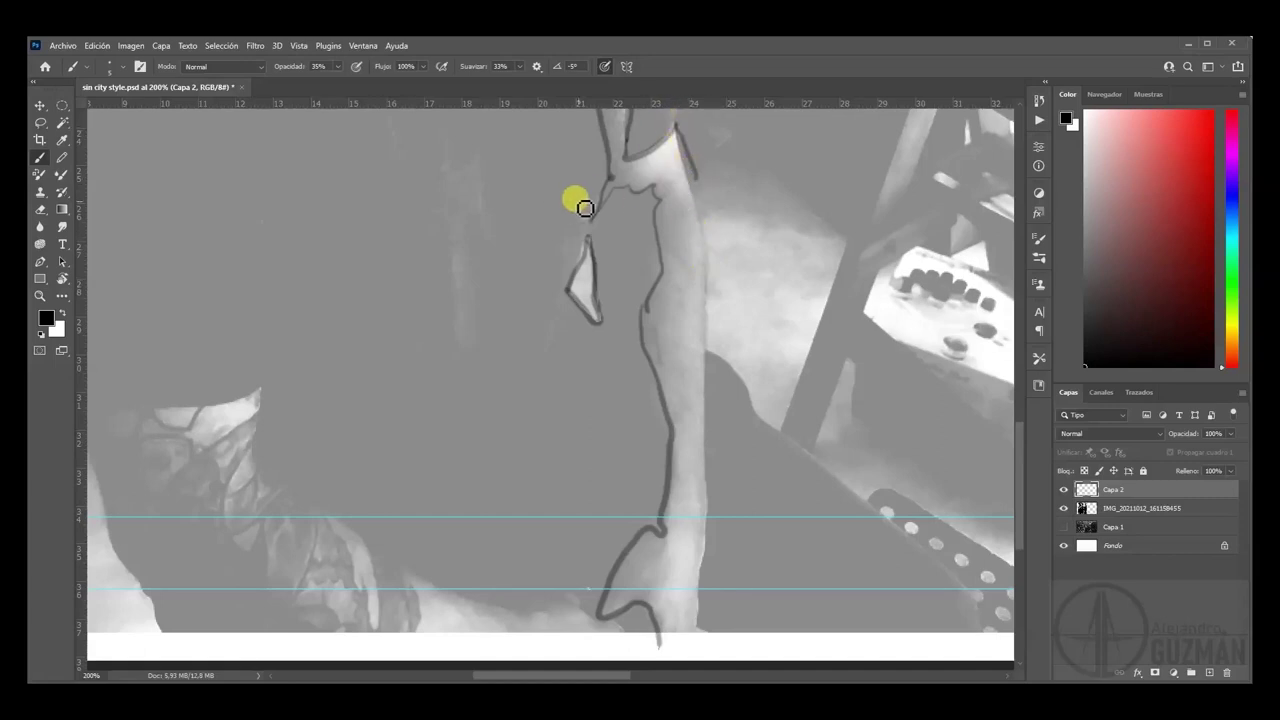
- Trace the outer contour of the image-right arm from the sleeve down past the hand, removing and redrawing the misplaced stretches
{"action": "key", "text": "ctrl+z"}
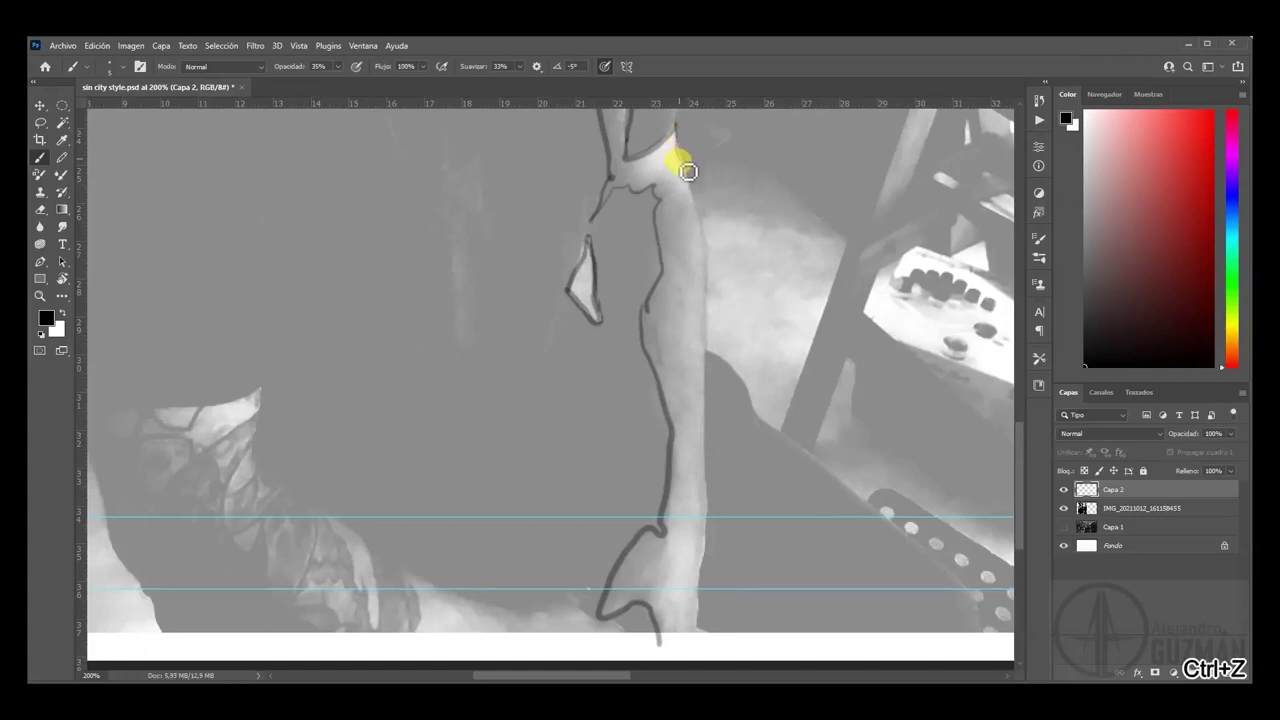
{"action": "left_click_drag", "start_coordinate": [713, 255], "coordinate": [702, 307]}
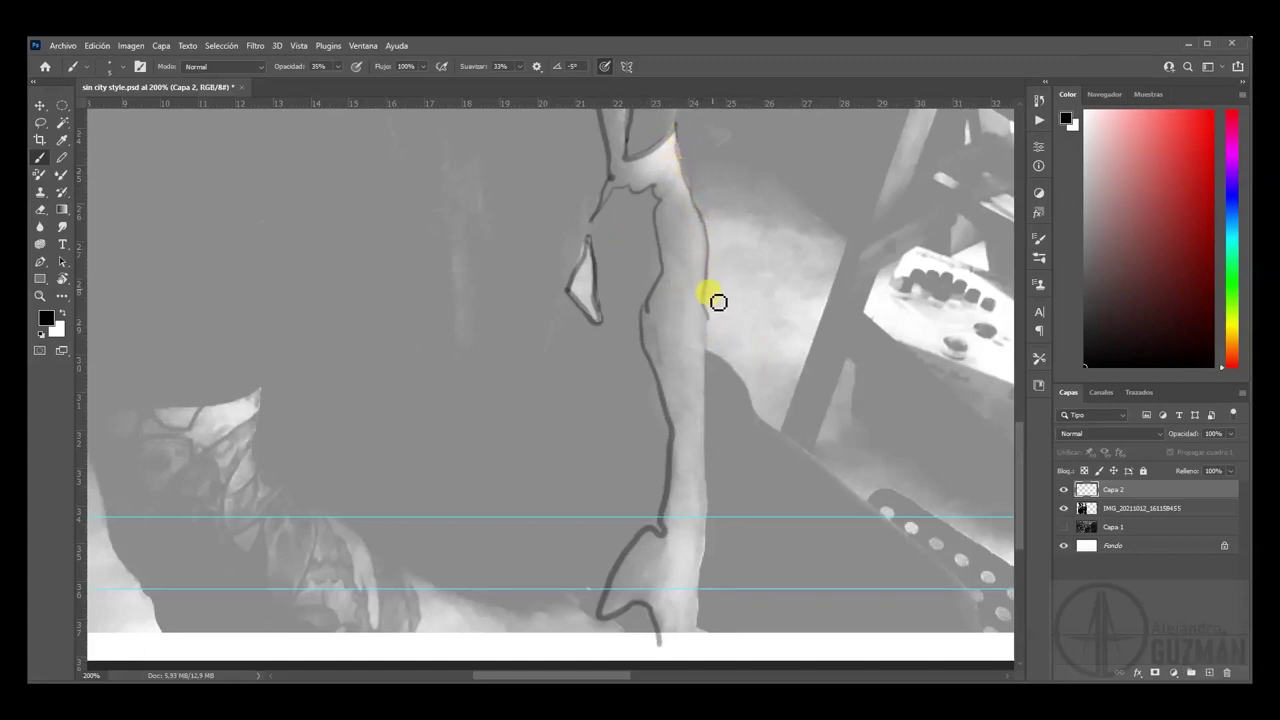
{"action": "key", "text": "e"}
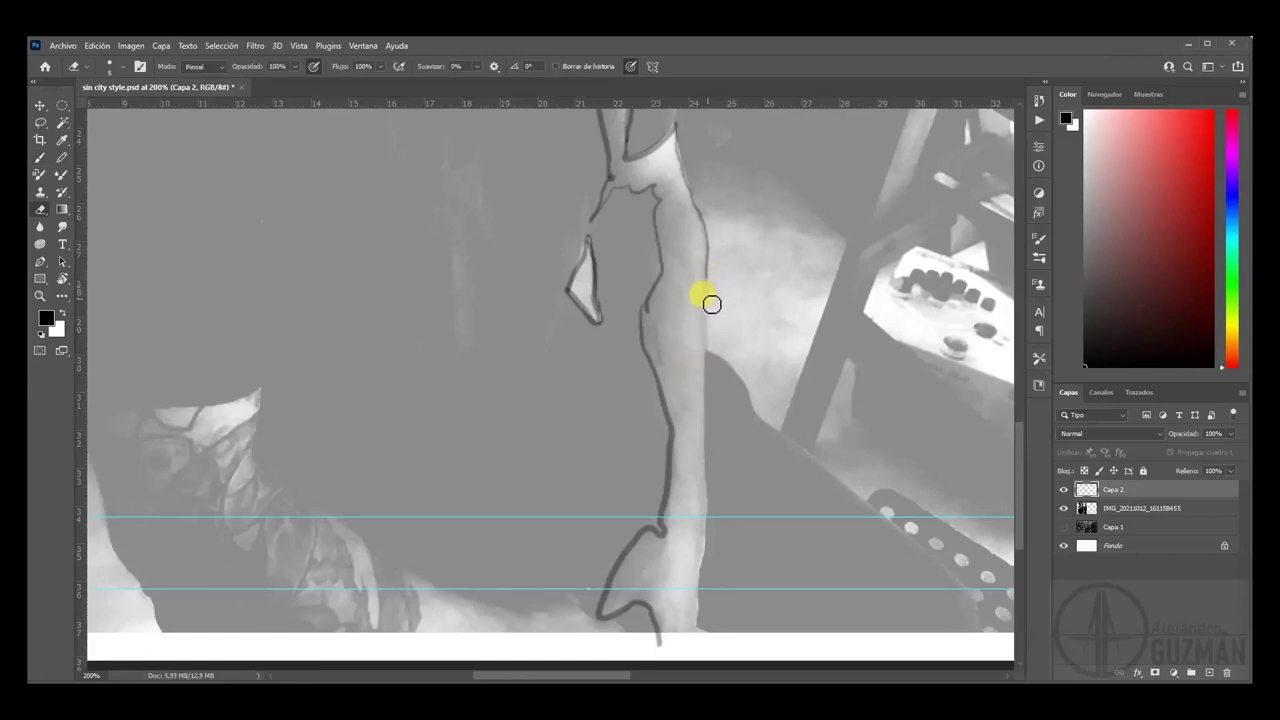
{"action": "key", "text": "b"}
{"action": "left_click_drag", "start_coordinate": [708, 337], "coordinate": [700, 505]}
{"action": "key", "text": "ctrl"}
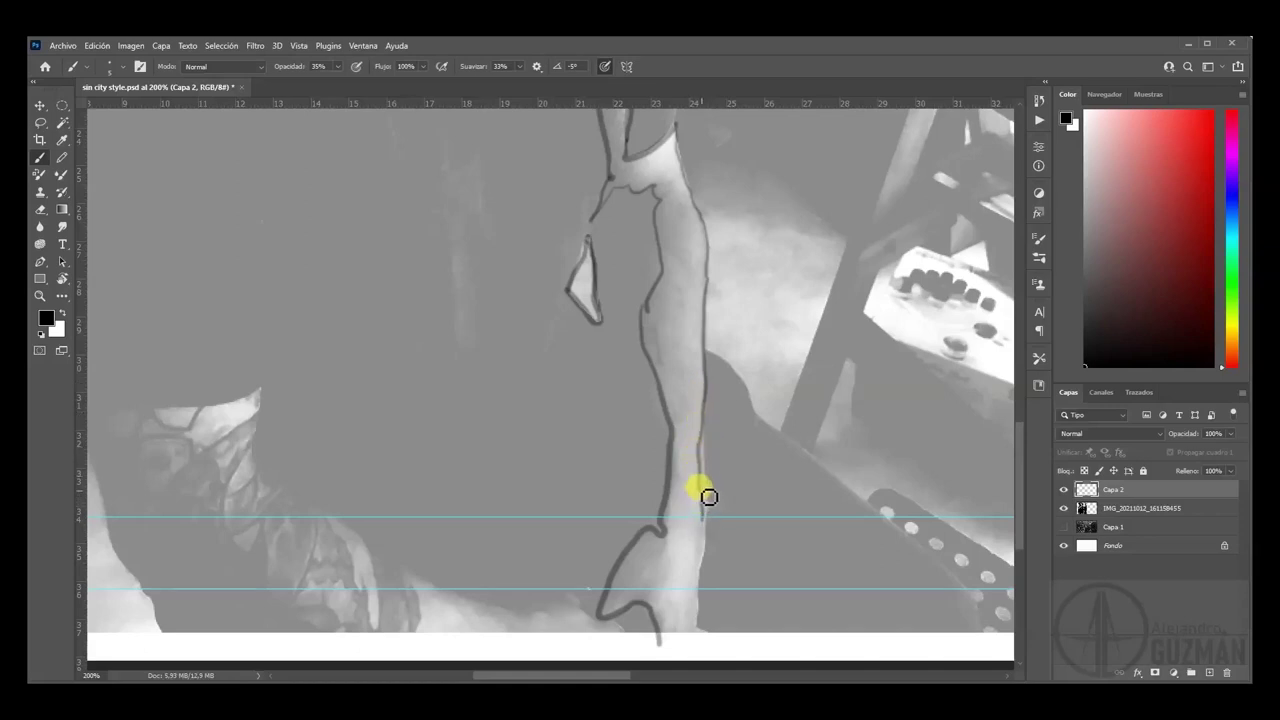
{"action": "key", "text": "e"}
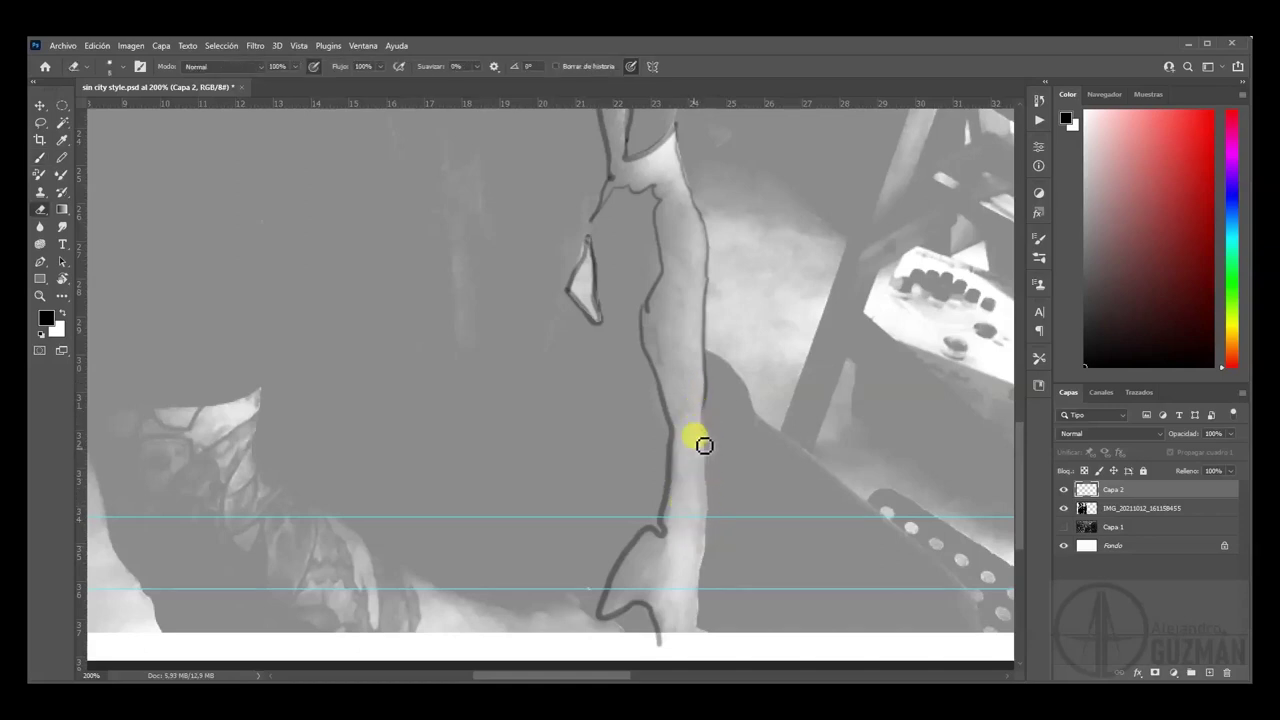
{"action": "key", "text": "b"}
{"action": "mouse_move", "coordinate": [716, 473]}
{"action": "left_mouse_down"}
{"action": "mouse_move", "coordinate": [708, 386]}
{"action": "mouse_move", "coordinate": [700, 497]}
{"action": "mouse_move", "coordinate": [716, 494]}
{"action": "mouse_move", "coordinate": [671, 670]}
{"action": "left_mouse_up"}
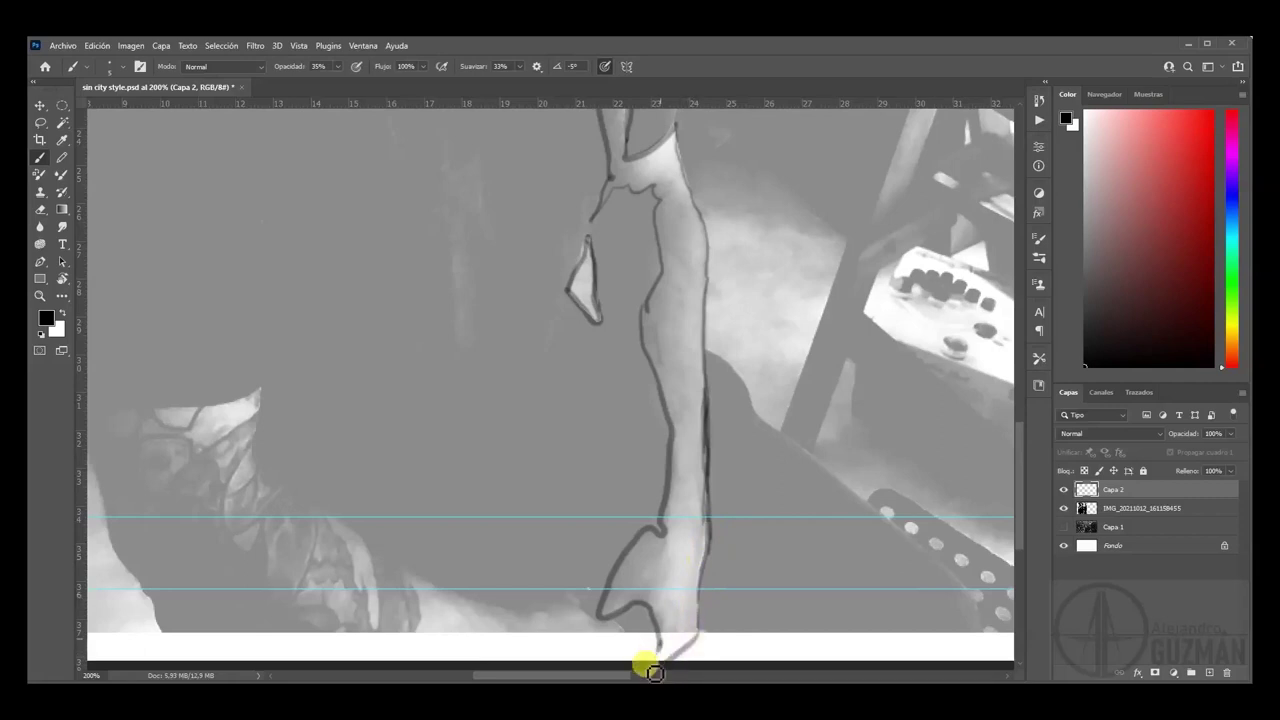
- Draw two jagged, pointed fold shapes on the shirt, one on the image-left chest and one lower near the middle of the torso
{"action": "left_click_drag", "start_coordinate": [379, 451], "coordinate": [486, 446]}
{"action": "scroll", "coordinate": [486, 446], "scroll_direction": "up", "scroll_amount": 5}
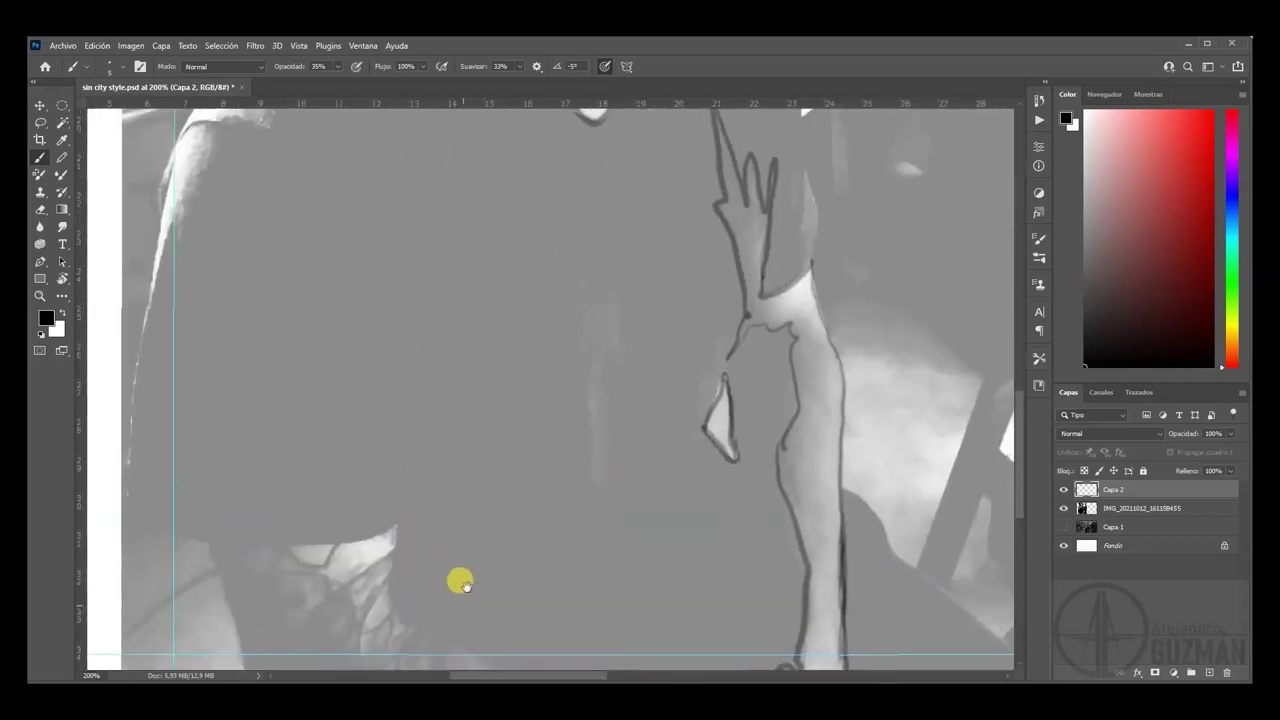
{"action": "left_click_drag", "start_coordinate": [365, 293], "coordinate": [420, 451]}
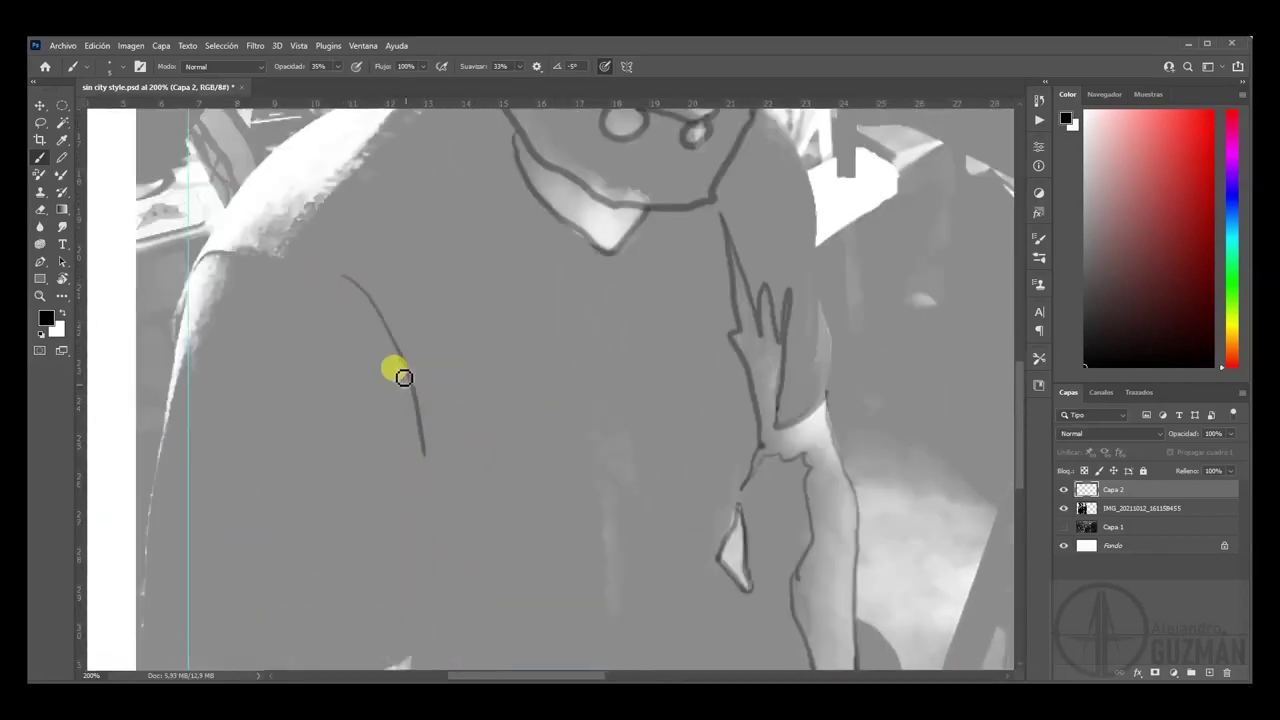
{"action": "mouse_move", "coordinate": [334, 271]}
{"action": "left_mouse_down"}
{"action": "mouse_move", "coordinate": [433, 354]}
{"action": "mouse_move", "coordinate": [438, 336]}
{"action": "mouse_move", "coordinate": [468, 385]}
{"action": "left_mouse_up"}
{"action": "left_click_drag", "start_coordinate": [504, 315], "coordinate": [428, 466]}
{"action": "left_click_drag", "start_coordinate": [632, 572], "coordinate": [668, 390]}
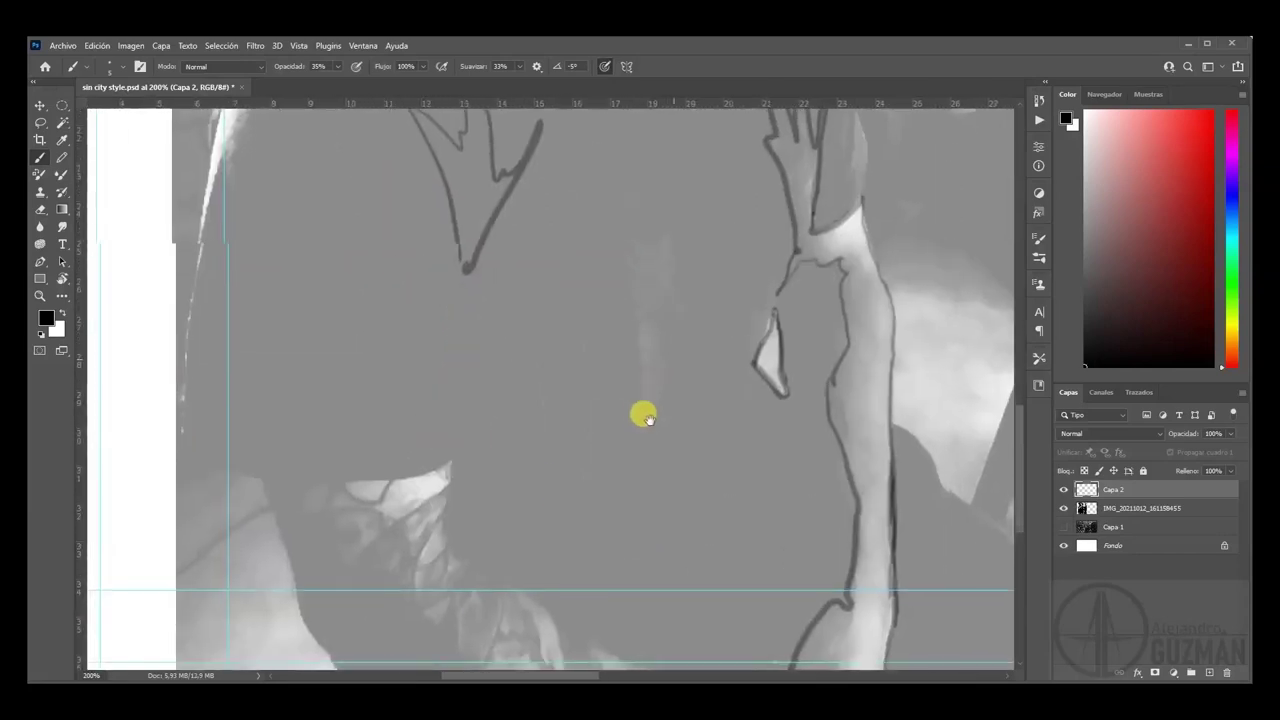
{"action": "mouse_move", "coordinate": [602, 483]}
{"action": "left_mouse_down"}
{"action": "mouse_move", "coordinate": [672, 341]}
{"action": "mouse_move", "coordinate": [703, 205]}
{"action": "mouse_move", "coordinate": [659, 402]}
{"action": "mouse_move", "coordinate": [609, 491]}
{"action": "left_mouse_up"}
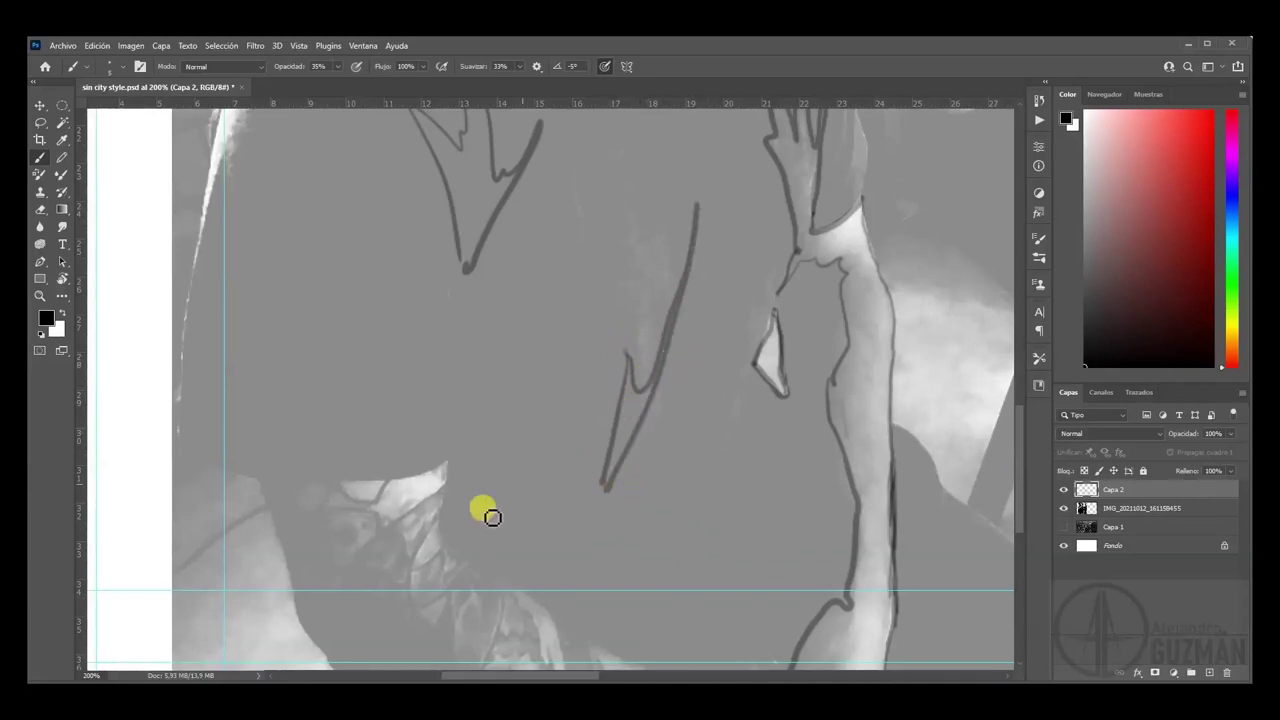
- Outline the image-left forearm along both edges, from the sleeve hem across the lap to the joined hands
{"action": "mouse_move", "coordinate": [270, 483]}
{"action": "left_mouse_down"}
{"action": "mouse_move", "coordinate": [351, 490]}
{"action": "mouse_move", "coordinate": [457, 463]}
{"action": "mouse_move", "coordinate": [443, 526]}
{"action": "mouse_move", "coordinate": [473, 562]}
{"action": "left_mouse_up"}
{"action": "mouse_move", "coordinate": [274, 482]}
{"action": "left_mouse_down"}
{"action": "mouse_move", "coordinate": [403, 565]}
{"action": "mouse_move", "coordinate": [425, 605]}
{"action": "left_mouse_up"}
{"action": "left_click_drag", "start_coordinate": [508, 596], "coordinate": [511, 397]}
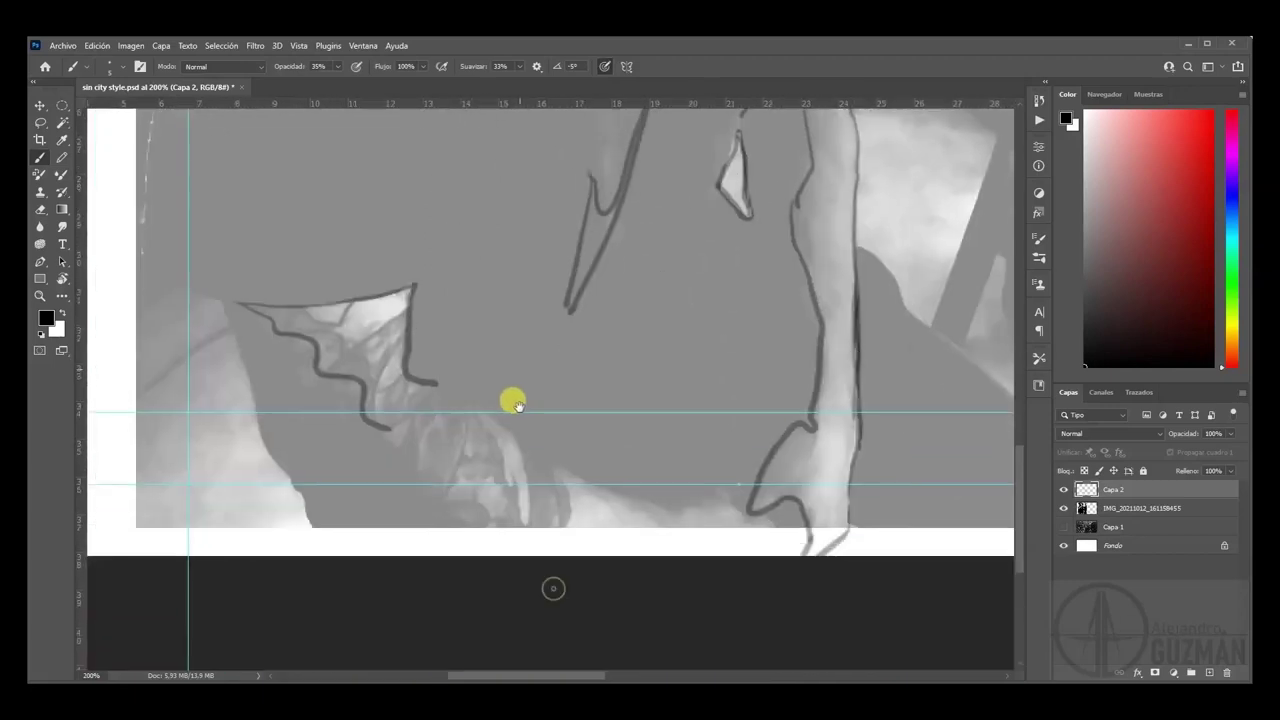
{"action": "mouse_move", "coordinate": [417, 426]}
{"action": "left_mouse_down"}
{"action": "mouse_move", "coordinate": [420, 457]}
{"action": "mouse_move", "coordinate": [563, 545]}
{"action": "mouse_move", "coordinate": [600, 550]}
{"action": "left_mouse_up"}
{"action": "mouse_move", "coordinate": [440, 380]}
{"action": "left_mouse_down"}
{"action": "mouse_move", "coordinate": [586, 473]}
{"action": "mouse_move", "coordinate": [674, 511]}
{"action": "mouse_move", "coordinate": [734, 494]}
{"action": "mouse_move", "coordinate": [791, 537]}
{"action": "left_mouse_up"}
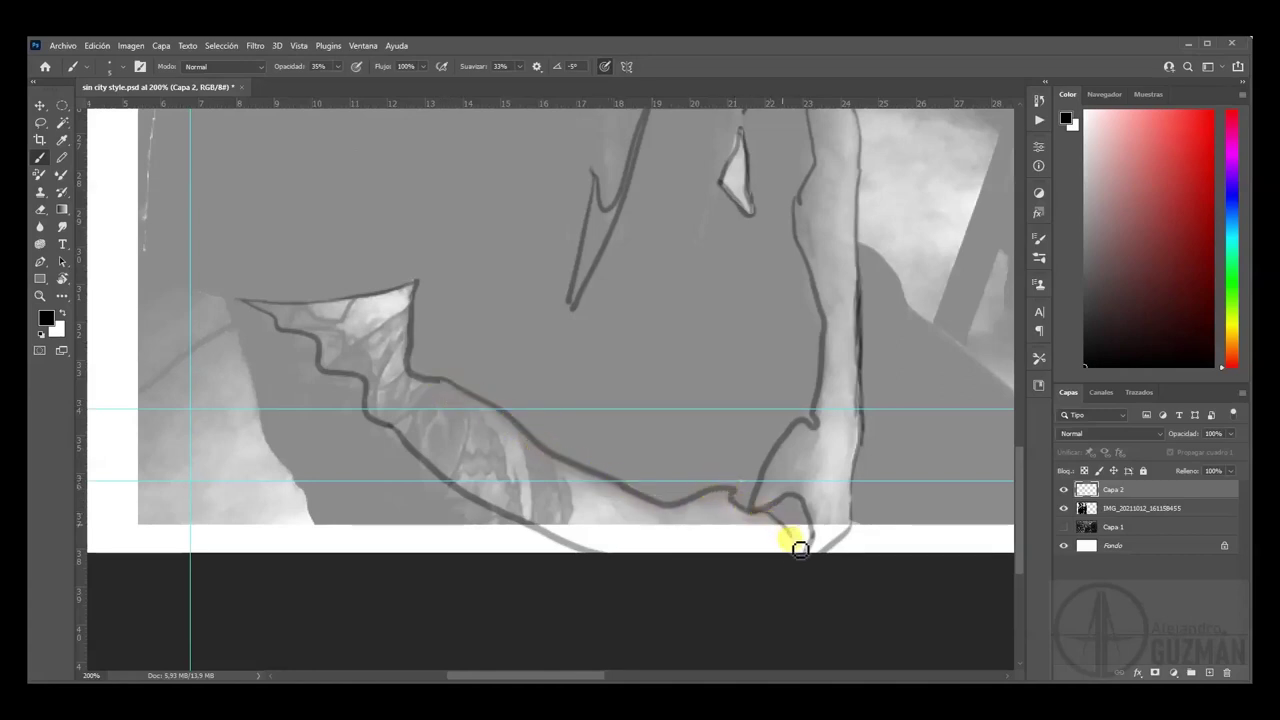
- Trace the edge of the dark area beneath the image-left sleeve down to the lower border of the canvas
{"action": "scroll", "coordinate": [626, 451], "scroll_direction": "up", "scroll_amount": 2}
{"action": "scroll", "coordinate": [626, 451], "scroll_direction": "left", "scroll_amount": 5}
{"action": "mouse_move", "coordinate": [335, 343]}
{"action": "left_mouse_down"}
{"action": "mouse_move", "coordinate": [373, 358]}
{"action": "mouse_move", "coordinate": [397, 465]}
{"action": "mouse_move", "coordinate": [455, 561]}
{"action": "mouse_move", "coordinate": [460, 620]}
{"action": "left_mouse_up"}
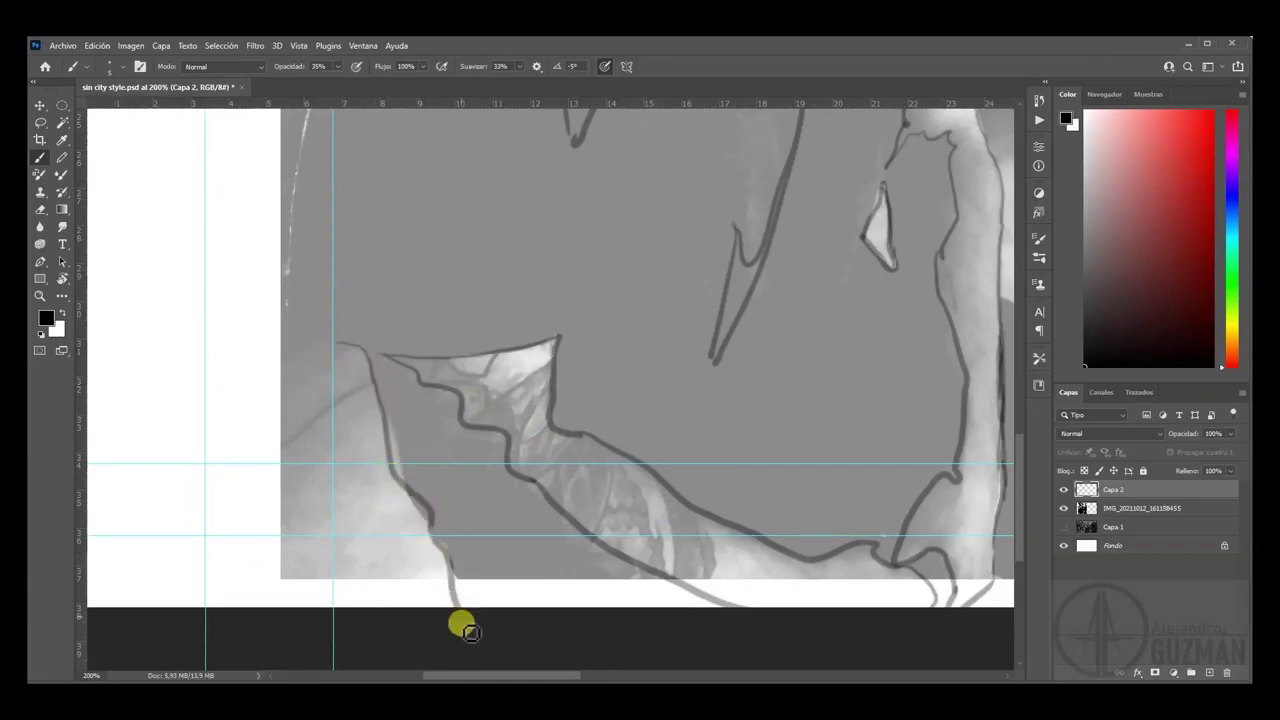
- Trace the image-left sleeve and shoulder, including the outer edge, the seam and the highlight boundary up to the neck
{"action": "left_click_drag", "start_coordinate": [557, 320], "coordinate": [477, 514]}
{"action": "left_click_drag", "start_coordinate": [371, 505], "coordinate": [428, 410]}
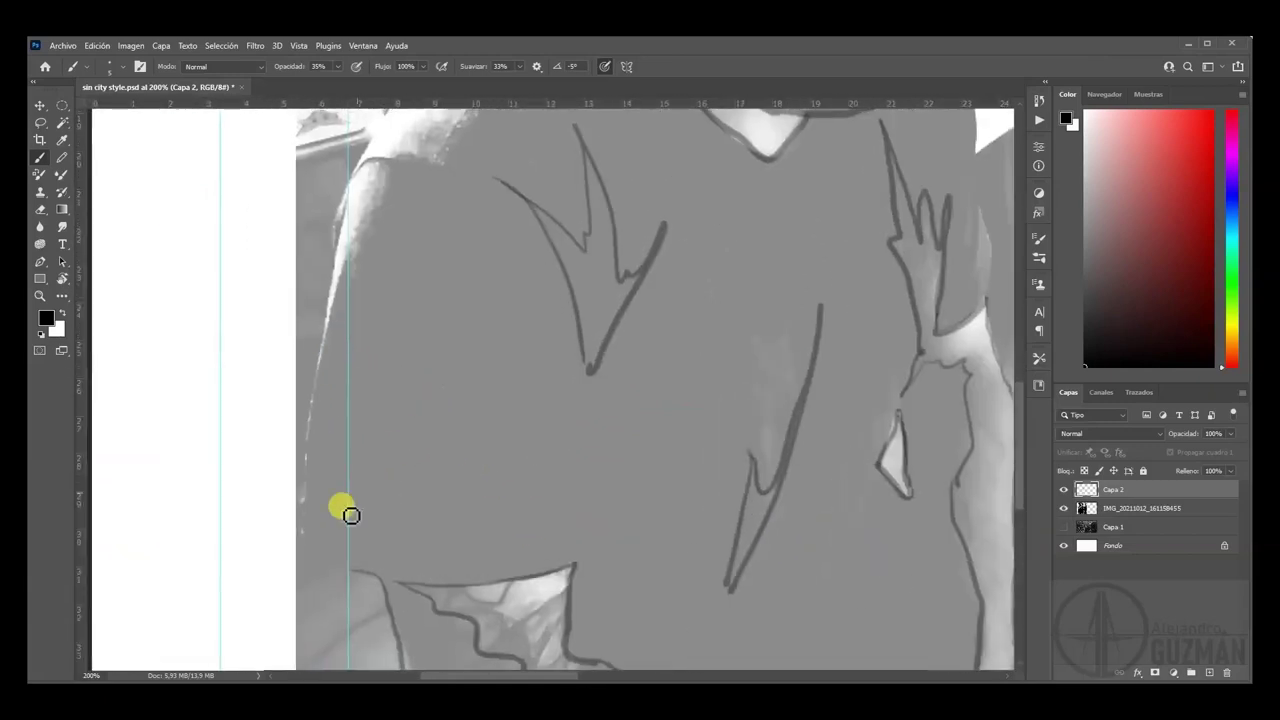
{"action": "mouse_move", "coordinate": [349, 569]}
{"action": "left_mouse_down"}
{"action": "mouse_move", "coordinate": [313, 521]}
{"action": "mouse_move", "coordinate": [351, 294]}
{"action": "mouse_move", "coordinate": [403, 218]}
{"action": "mouse_move", "coordinate": [415, 173]}
{"action": "mouse_move", "coordinate": [470, 168]}
{"action": "left_mouse_up"}
{"action": "left_click_drag", "start_coordinate": [695, 327], "coordinate": [697, 472]}
{"action": "mouse_move", "coordinate": [551, 214]}
{"action": "left_mouse_down"}
{"action": "mouse_move", "coordinate": [456, 349]}
{"action": "mouse_move", "coordinate": [609, 181]}
{"action": "mouse_move", "coordinate": [625, 190]}
{"action": "mouse_move", "coordinate": [623, 176]}
{"action": "mouse_move", "coordinate": [643, 169]}
{"action": "mouse_move", "coordinate": [666, 189]}
{"action": "mouse_move", "coordinate": [668, 149]}
{"action": "mouse_move", "coordinate": [660, 228]}
{"action": "mouse_move", "coordinate": [691, 189]}
{"action": "left_mouse_up"}
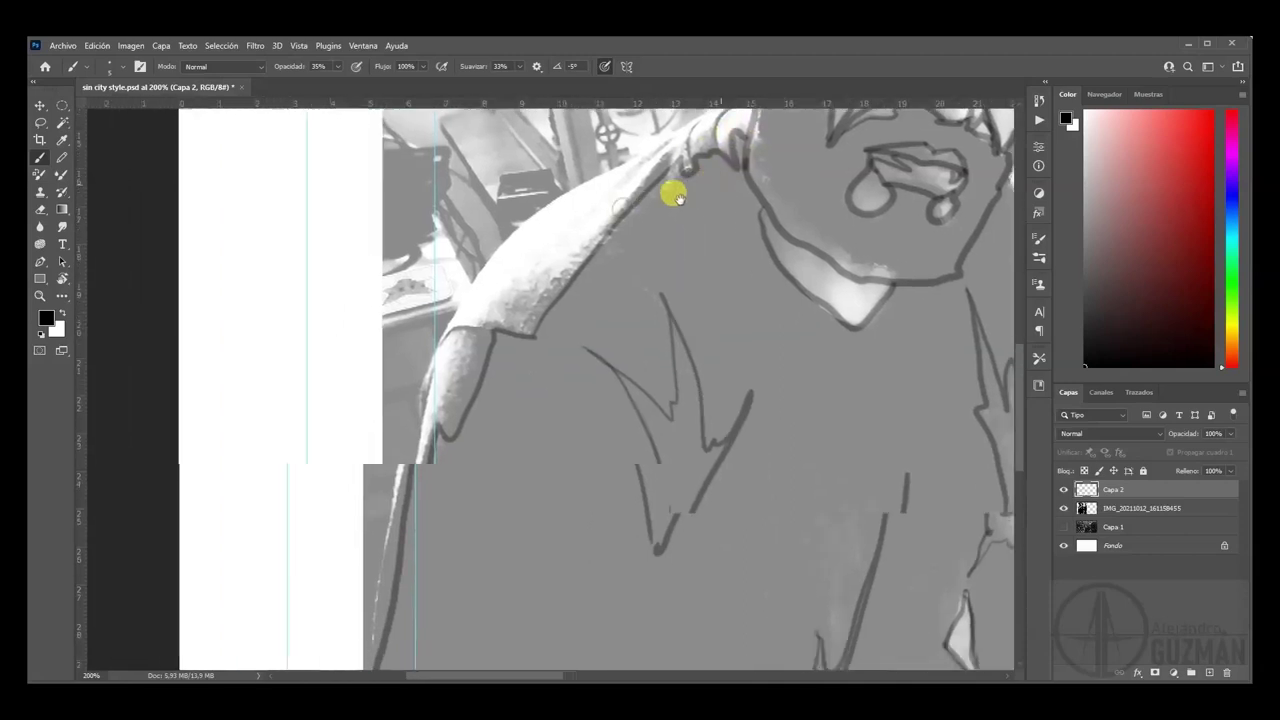
{"action": "mouse_move", "coordinate": [377, 409]}
{"action": "left_mouse_down"}
{"action": "mouse_move", "coordinate": [340, 573]}
{"action": "mouse_move", "coordinate": [349, 424]}
{"action": "mouse_move", "coordinate": [384, 235]}
{"action": "mouse_move", "coordinate": [454, 127]}
{"action": "mouse_move", "coordinate": [503, 188]}
{"action": "mouse_move", "coordinate": [470, 456]}
{"action": "mouse_move", "coordinate": [411, 381]}
{"action": "mouse_move", "coordinate": [416, 393]}
{"action": "mouse_move", "coordinate": [398, 389]}
{"action": "mouse_move", "coordinate": [465, 330]}
{"action": "mouse_move", "coordinate": [639, 230]}
{"action": "mouse_move", "coordinate": [639, 206]}
{"action": "mouse_move", "coordinate": [860, 258]}
{"action": "mouse_move", "coordinate": [646, 432]}
{"action": "mouse_move", "coordinate": [608, 528]}
{"action": "mouse_move", "coordinate": [582, 336]}
{"action": "mouse_move", "coordinate": [600, 265]}
{"action": "left_mouse_up"}
- Check the line art with the photo layer hidden, and trace the missing image-right shoulder and sleeve contour over the photo
{"action": "left_click", "coordinate": [1063, 508]}
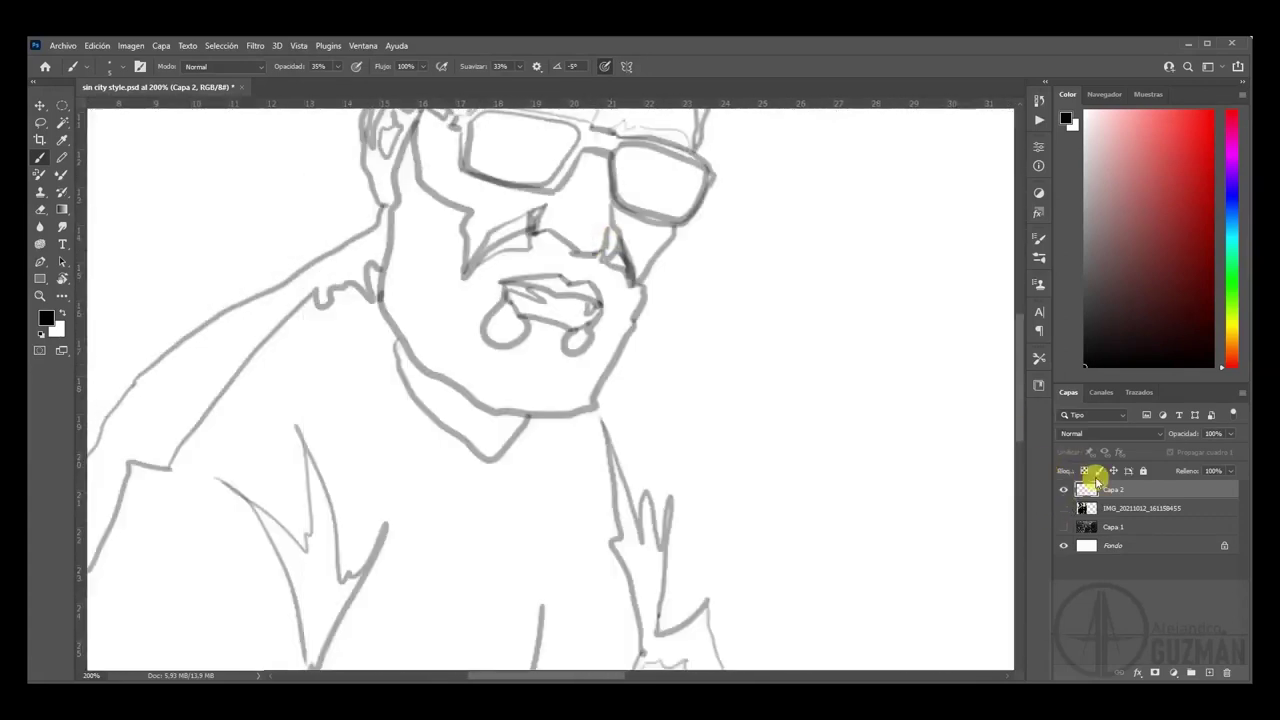
{"action": "key", "text": "ctrl+minus"}
{"action": "key", "text": "ctrl+minus"}
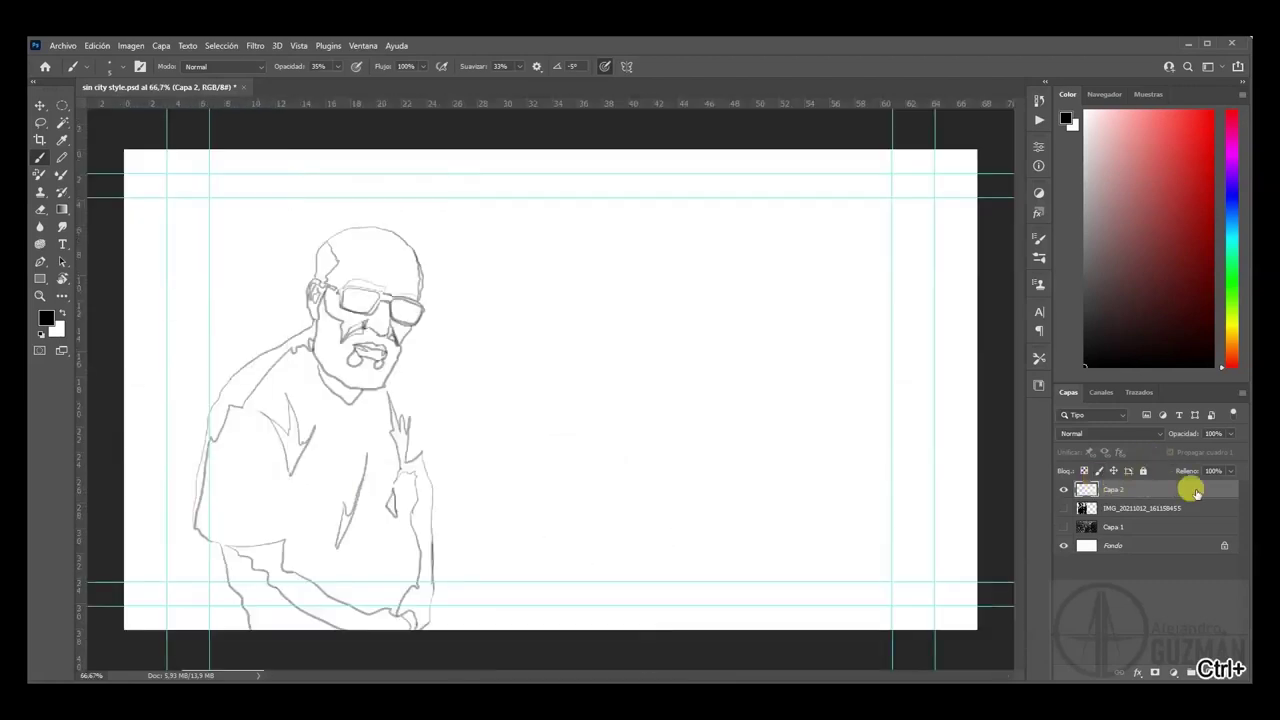
{"action": "left_click", "coordinate": [1063, 508]}
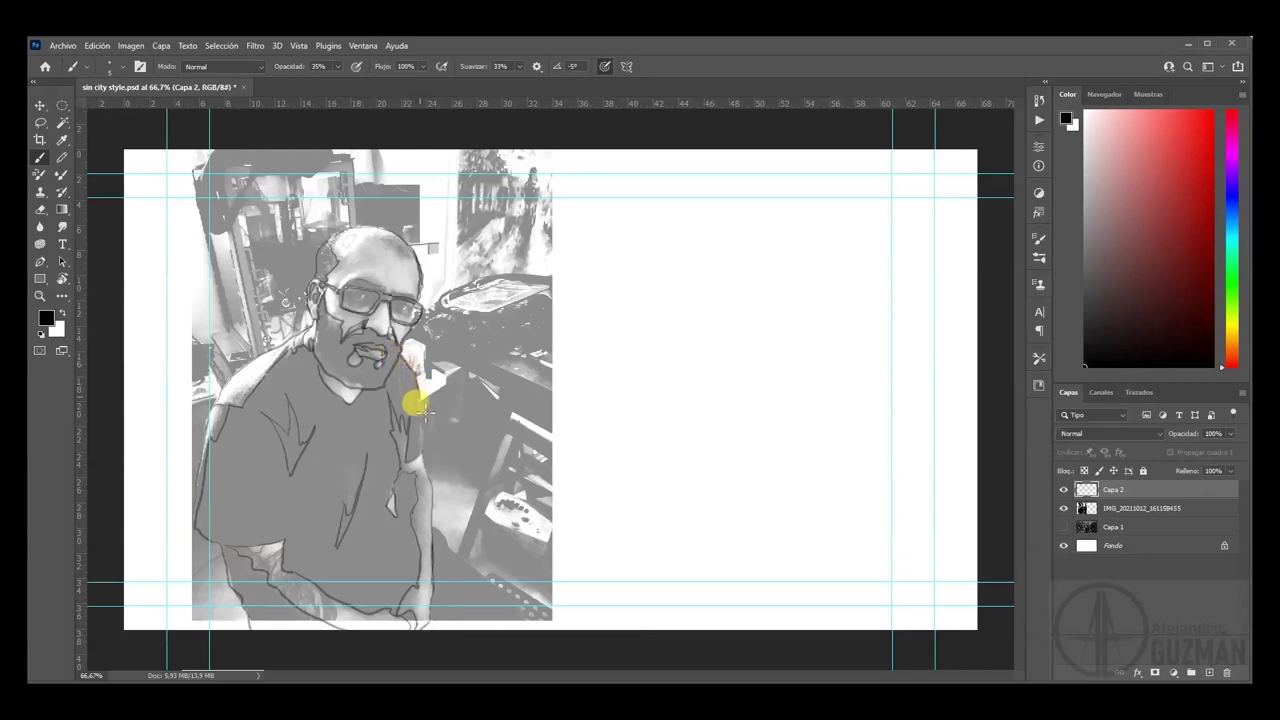
{"action": "left_click", "coordinate": [1063, 508]}
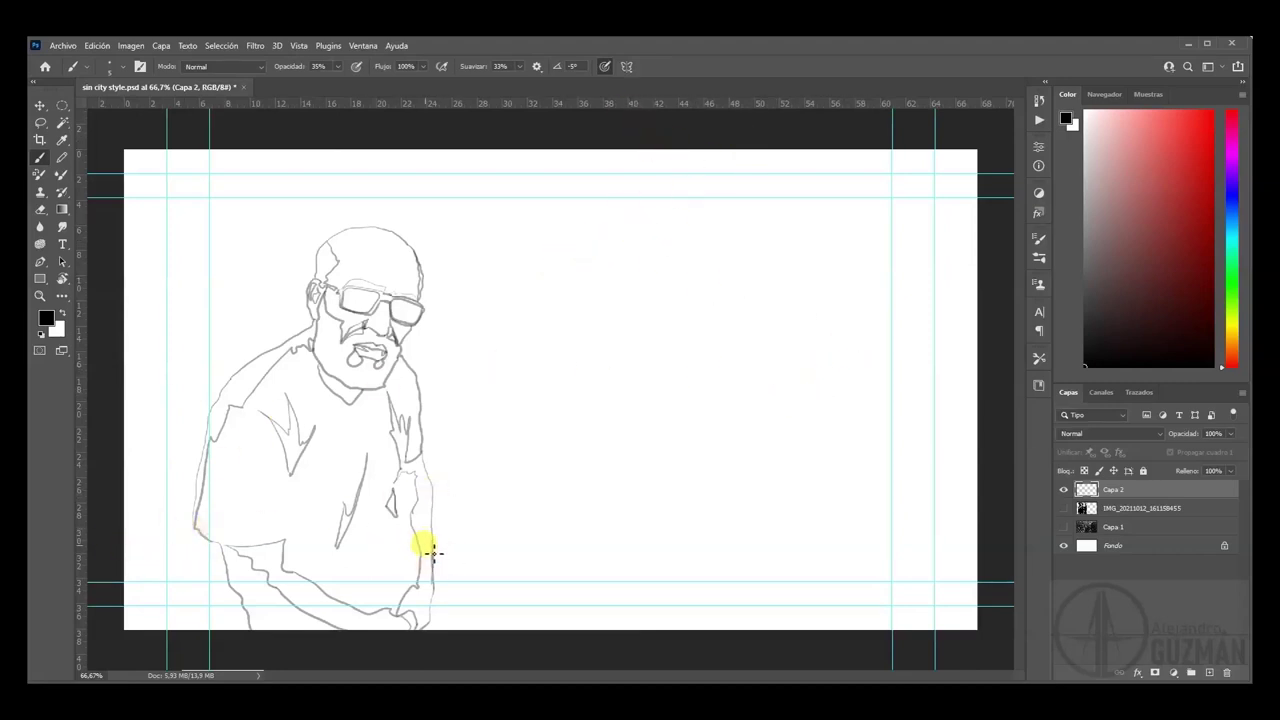
- Trace the thigh contour from the image-right arm down to the canvas's lower border over the photo, and hide the photo layer
{"action": "left_click", "coordinate": [1062, 508]}
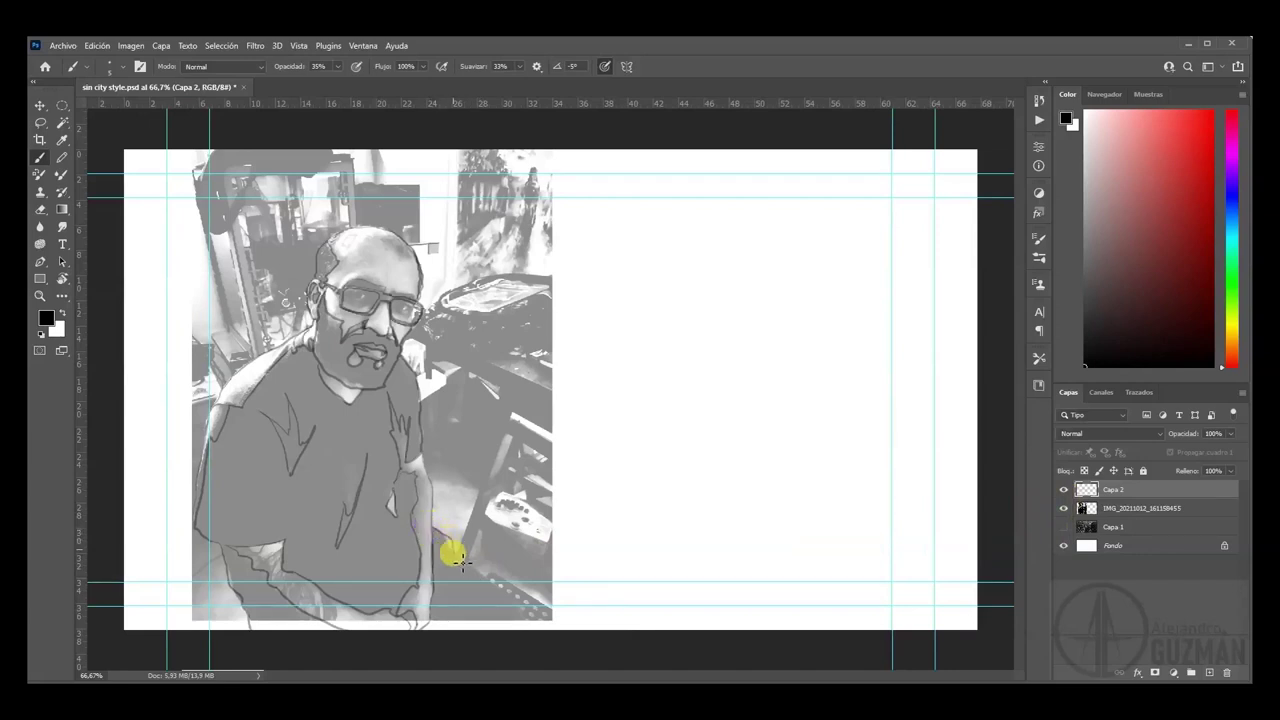
{"action": "left_click_drag", "start_coordinate": [414, 423], "coordinate": [394, 549]}
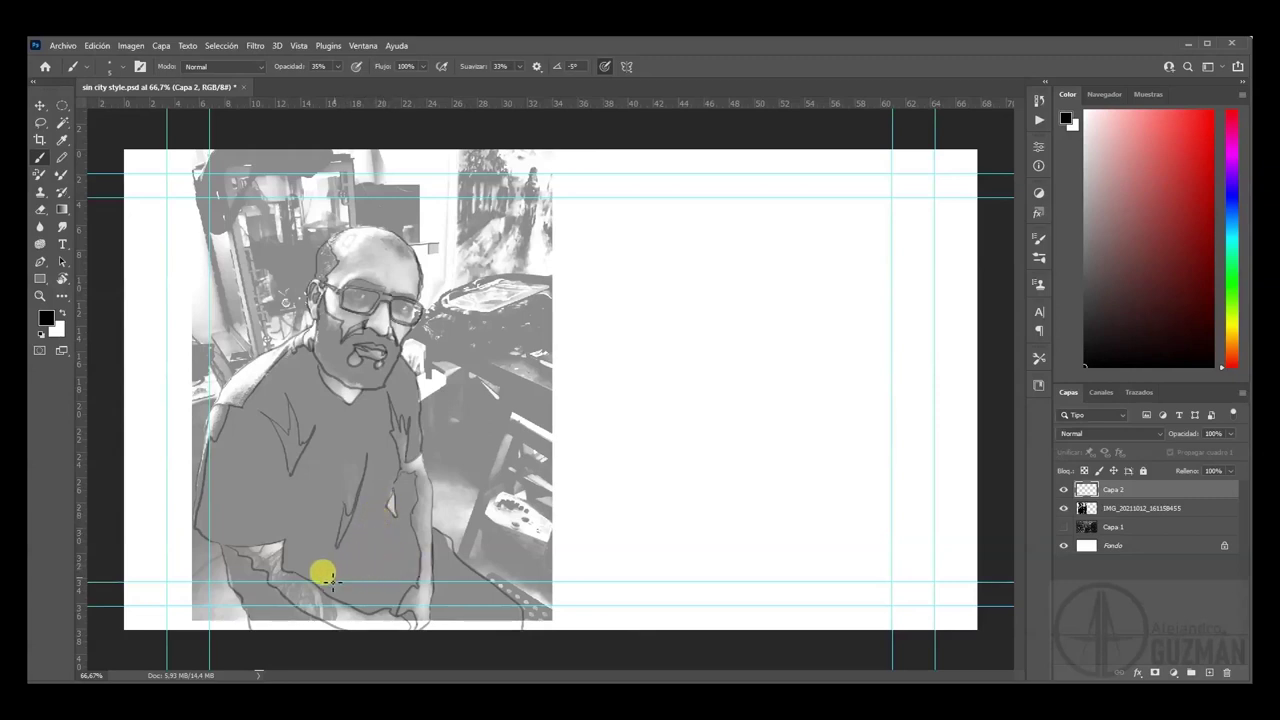
{"action": "left_click", "coordinate": [1063, 509]}
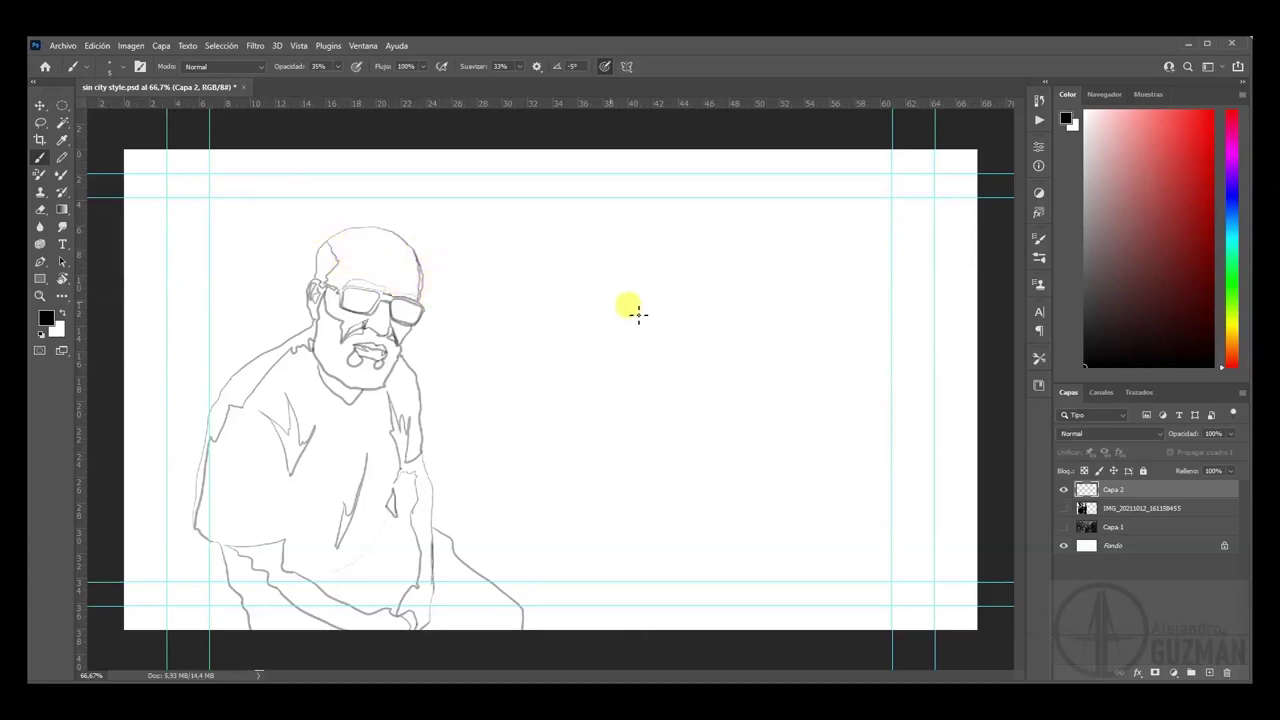
- Add an empty layer above the line art, reselect Capa 2 and close the gap in the image-left hair outline with the brush
{"action": "left_click", "coordinate": [1205, 671]}
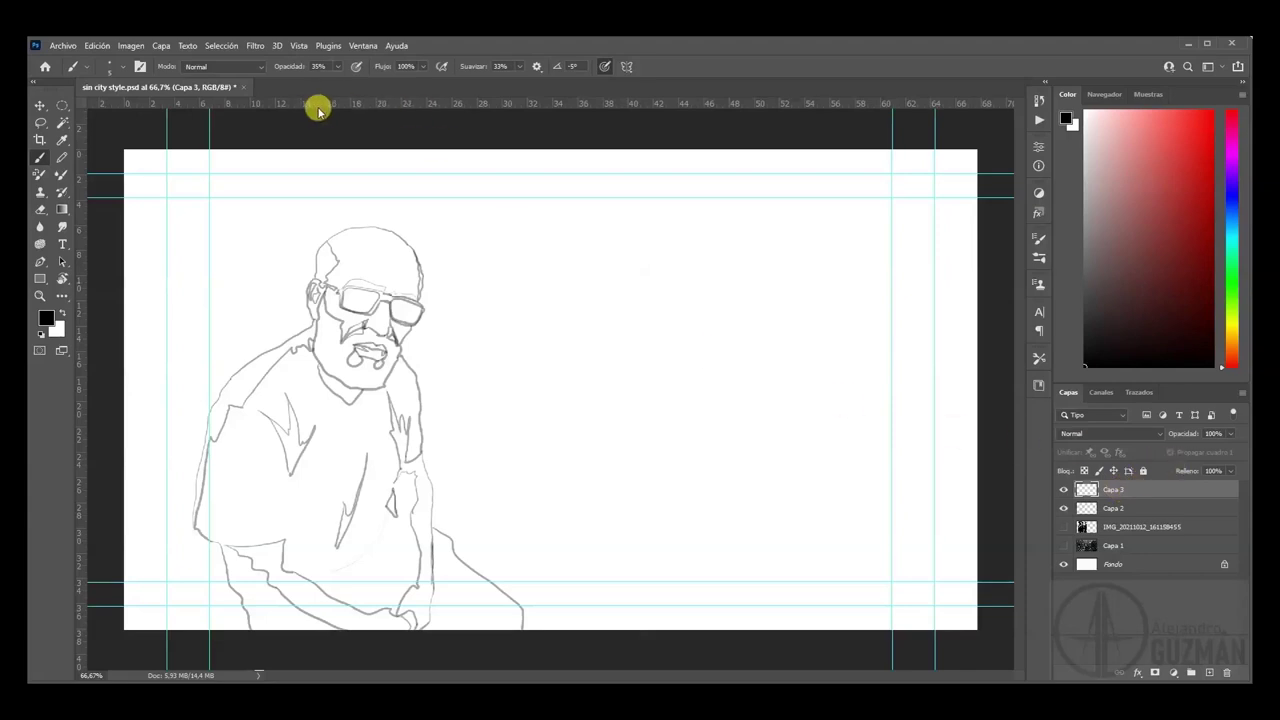
{"action": "left_click", "coordinate": [40, 296]}
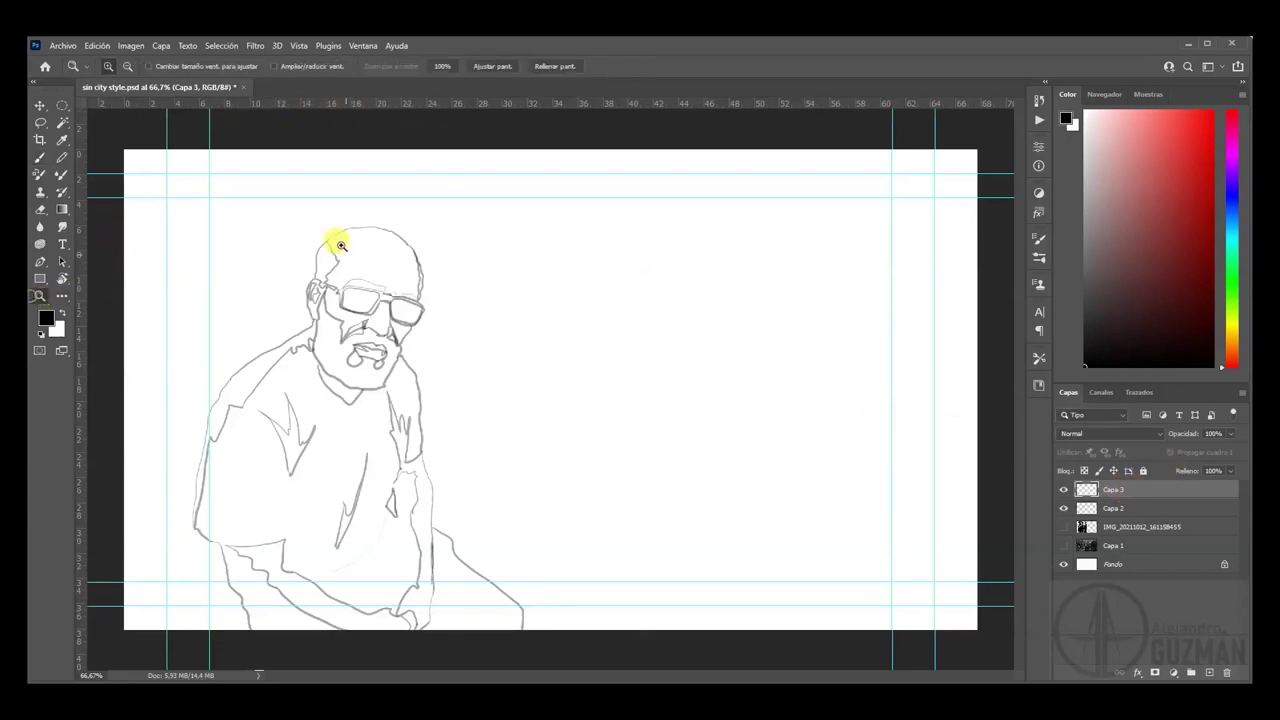
{"action": "left_click", "coordinate": [1113, 508]}
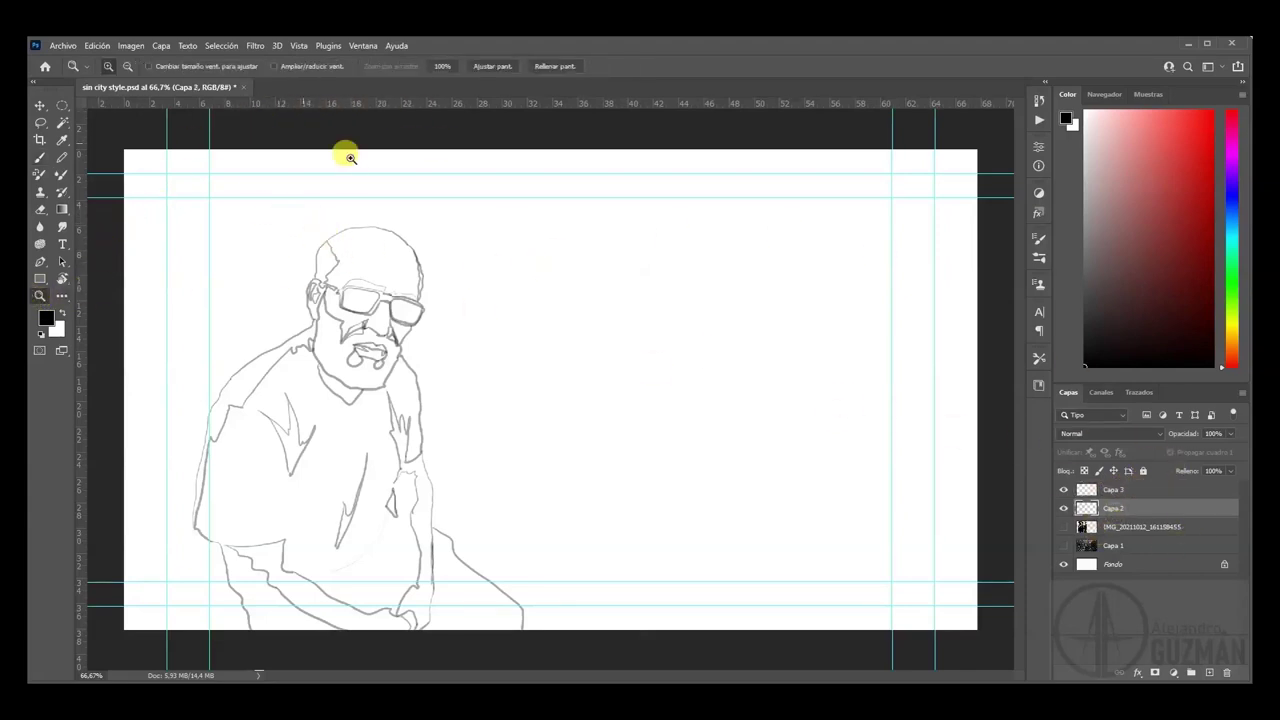
{"action": "left_click", "coordinate": [420, 175]}
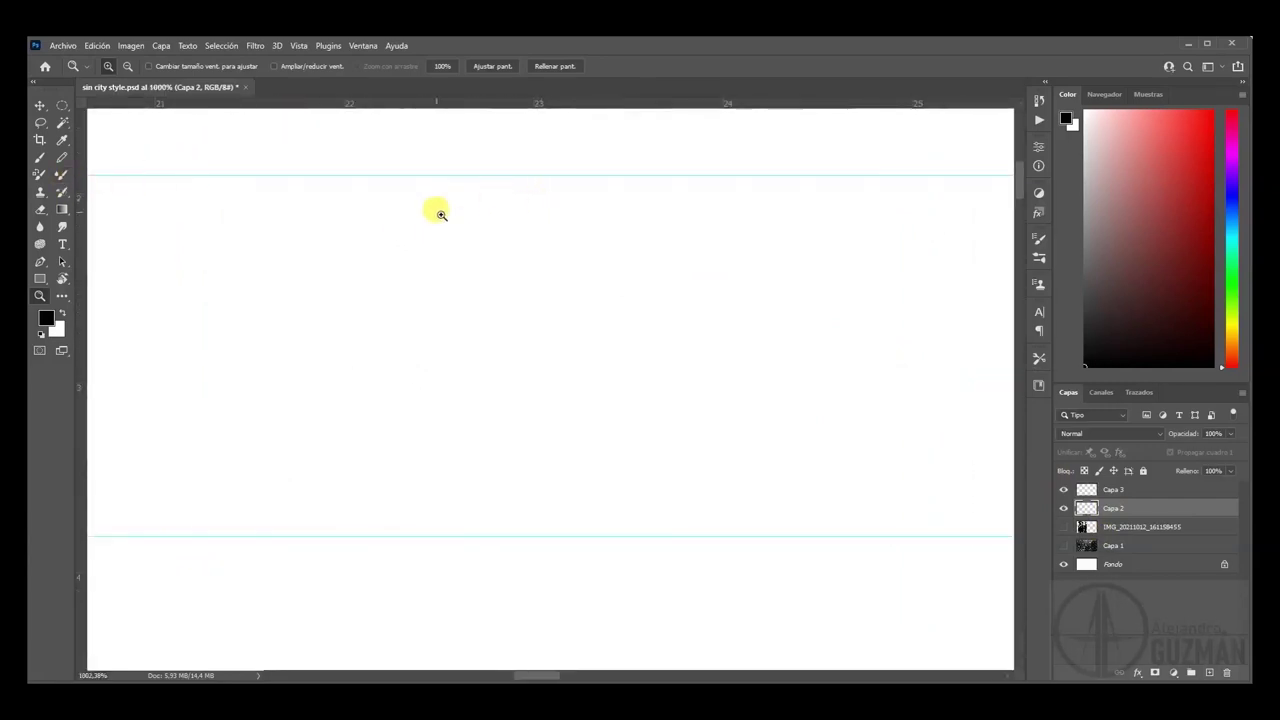
{"action": "left_click", "coordinate": [427, 279], "text": "alt"}
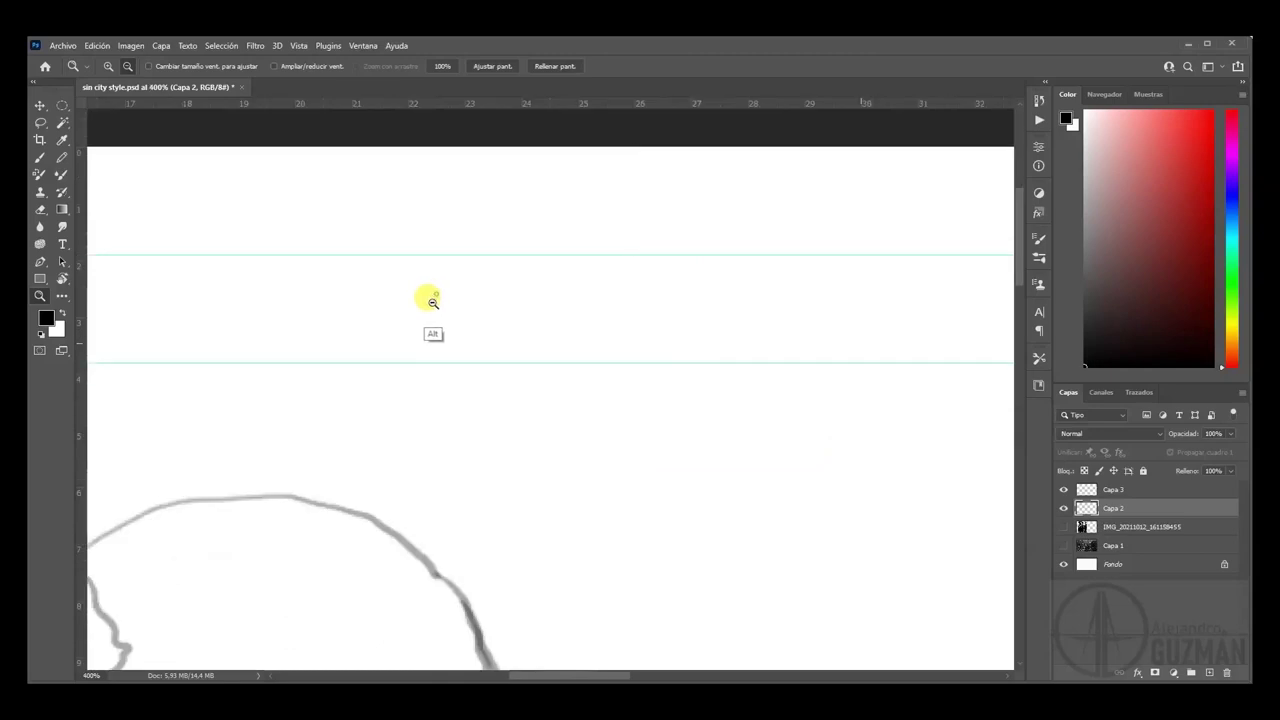
{"action": "left_click", "coordinate": [432, 302], "text": "alt"}
{"action": "left_click", "coordinate": [337, 294]}
{"action": "left_click_drag", "start_coordinate": [359, 267], "coordinate": [267, 279]}
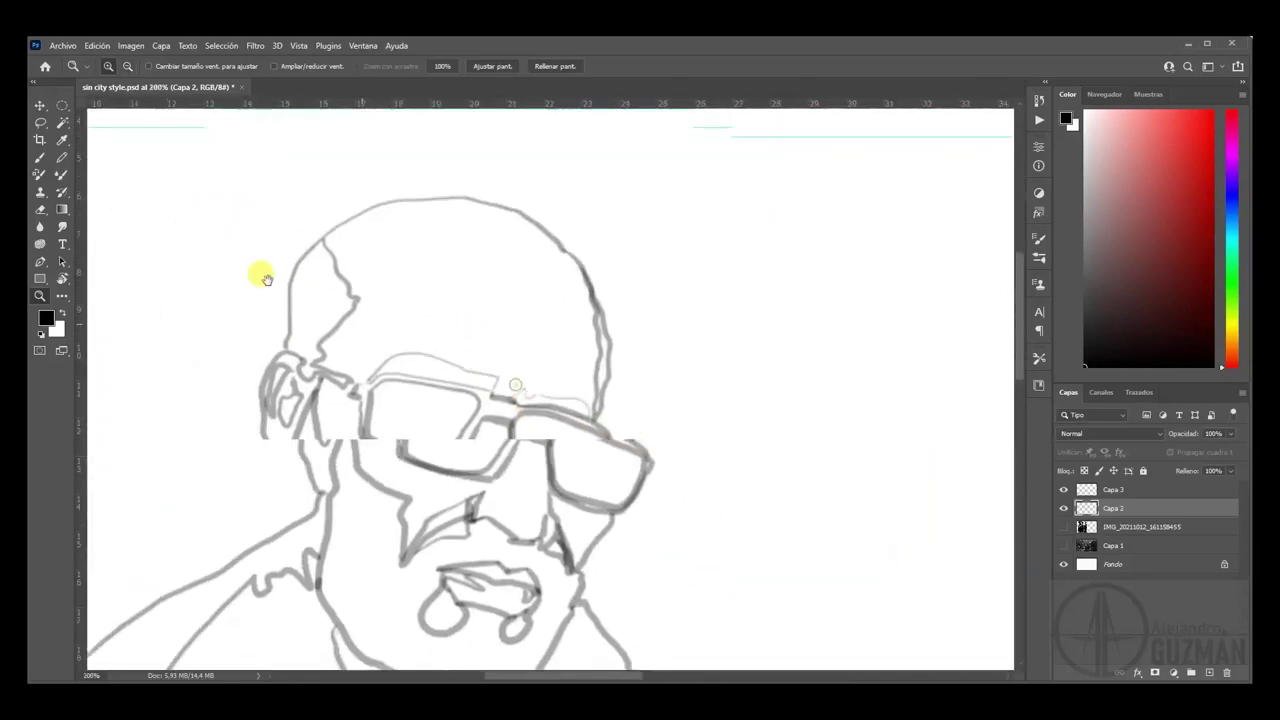
{"action": "left_click", "coordinate": [40, 157]}
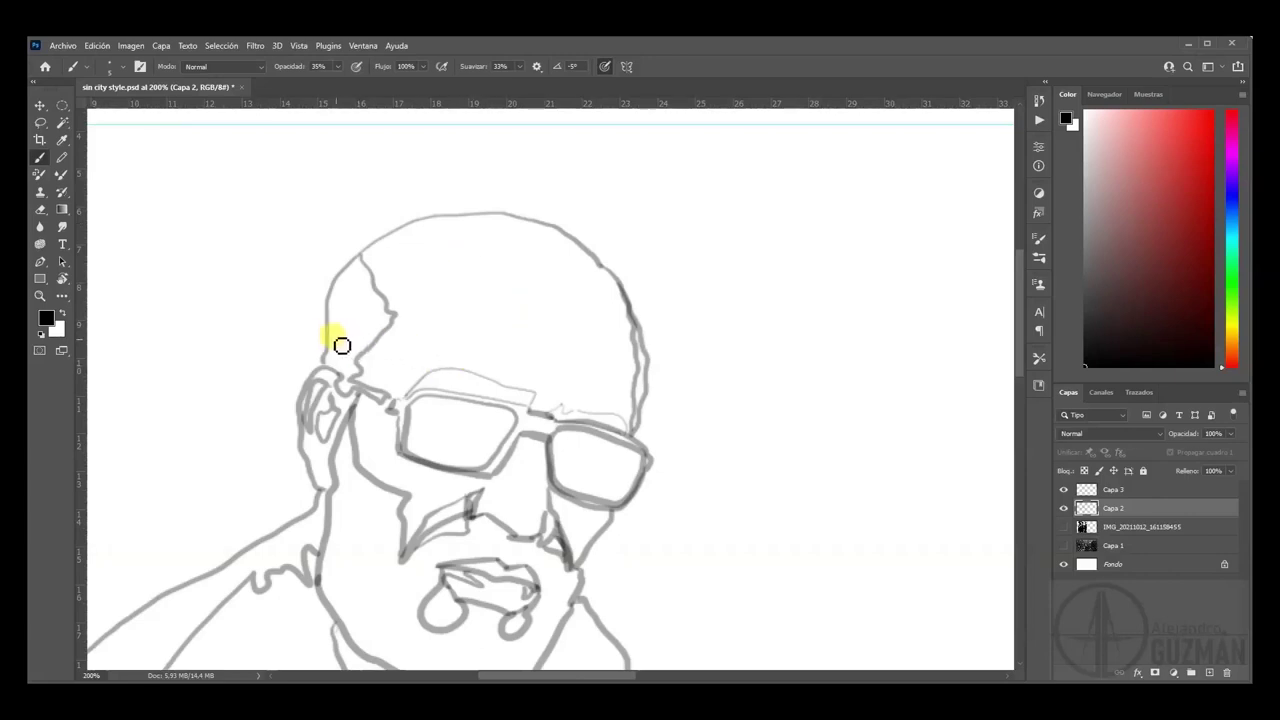
{"action": "left_click_drag", "start_coordinate": [327, 332], "coordinate": [323, 358]}
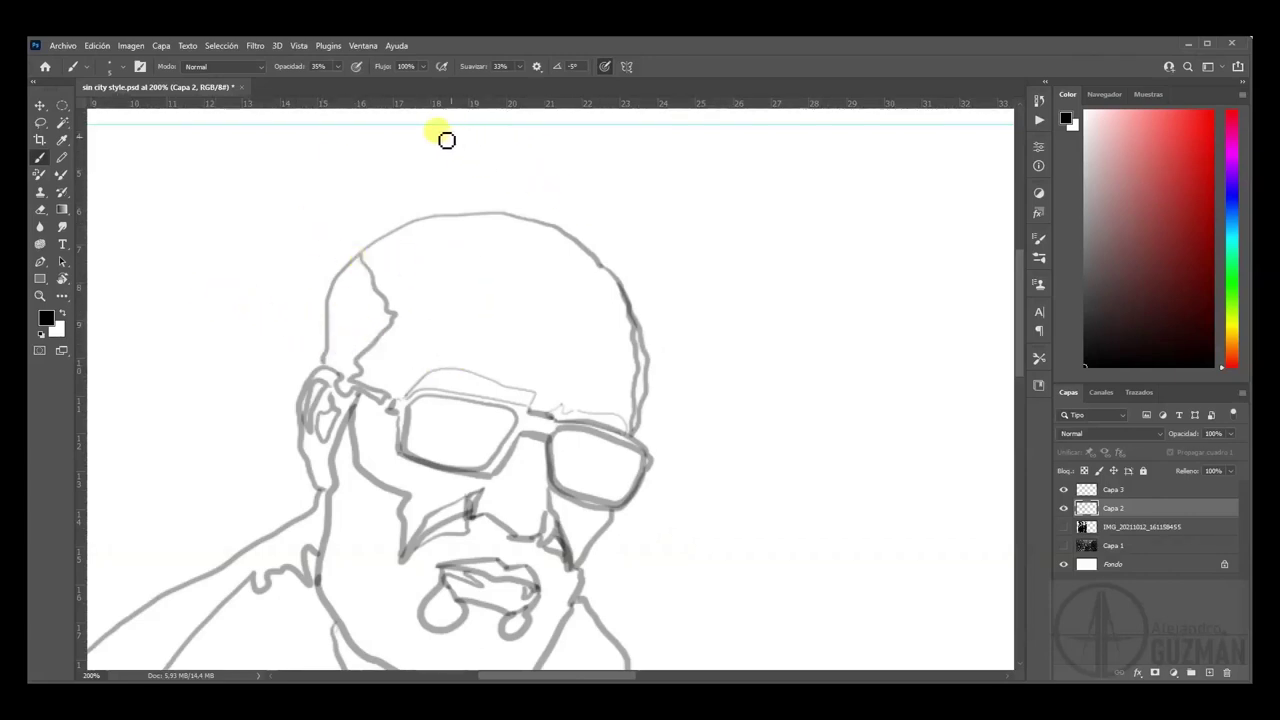
- Rough out the hat's crown above the head with light strokes, marking its top, its image-right side and its base line
{"action": "mouse_move", "coordinate": [356, 169]}
{"action": "left_mouse_down"}
{"action": "mouse_move", "coordinate": [328, 267]}
{"action": "mouse_move", "coordinate": [342, 292]}
{"action": "mouse_move", "coordinate": [570, 345]}
{"action": "left_mouse_up"}
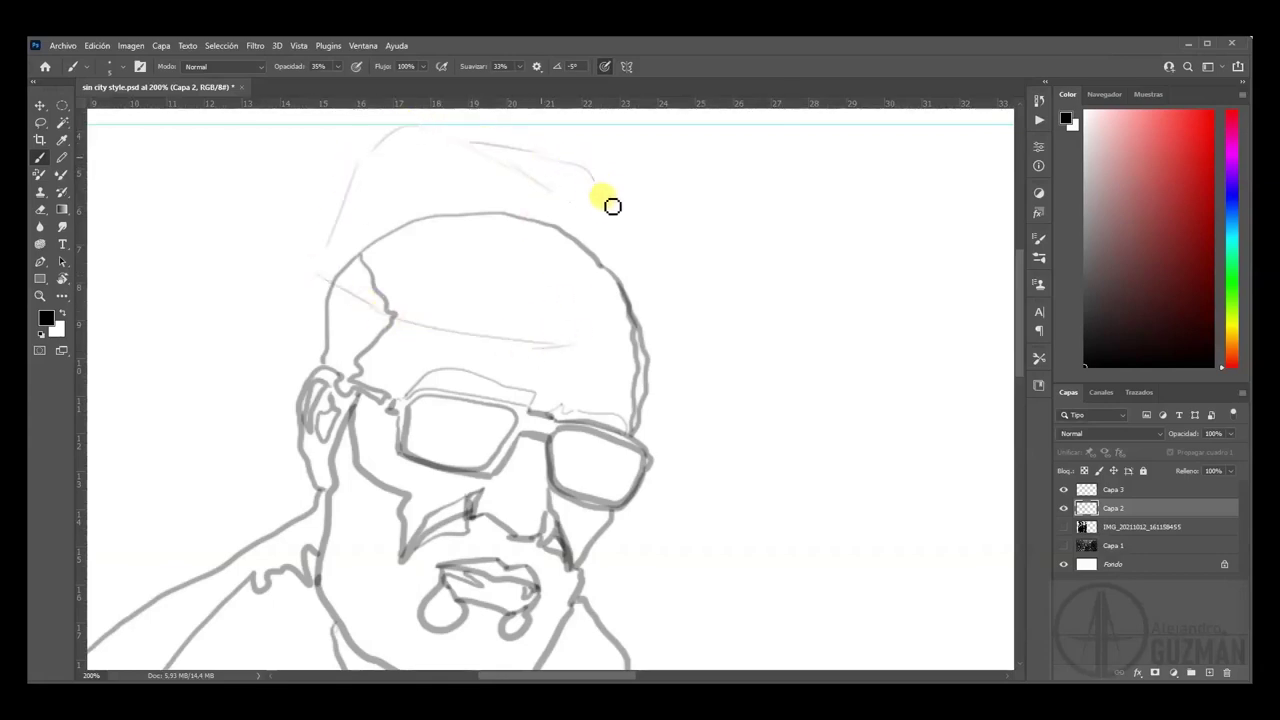
{"action": "mouse_move", "coordinate": [612, 206]}
{"action": "left_mouse_down"}
{"action": "mouse_move", "coordinate": [646, 266]}
{"action": "mouse_move", "coordinate": [620, 229]}
{"action": "left_mouse_up"}
{"action": "mouse_move", "coordinate": [548, 160]}
{"action": "left_mouse_down"}
{"action": "mouse_move", "coordinate": [646, 169]}
{"action": "mouse_move", "coordinate": [660, 200]}
{"action": "mouse_move", "coordinate": [657, 378]}
{"action": "left_mouse_up"}
{"action": "left_click_drag", "start_coordinate": [484, 334], "coordinate": [623, 288]}
{"action": "left_click_drag", "start_coordinate": [597, 192], "coordinate": [579, 385]}
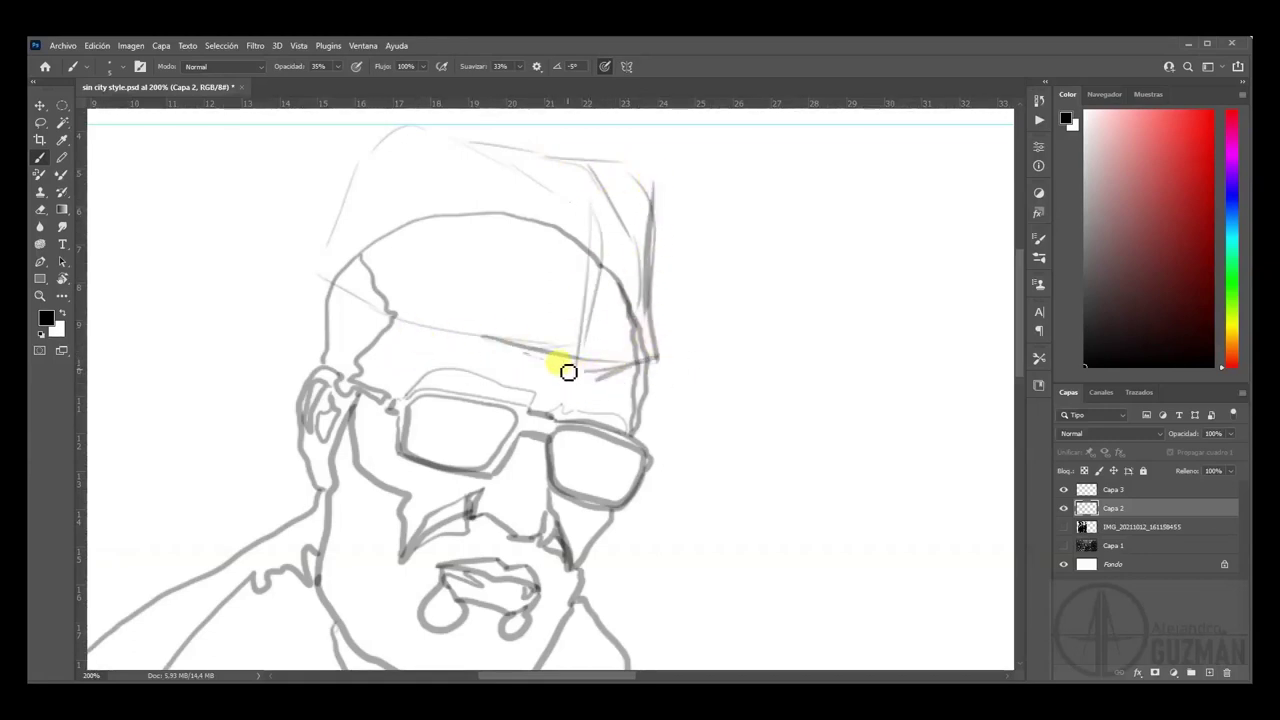
- Sketch the hat's wide brim around both sides of the head and firm up the crown and hatband contours
{"action": "left_click_drag", "start_coordinate": [236, 260], "coordinate": [334, 250]}
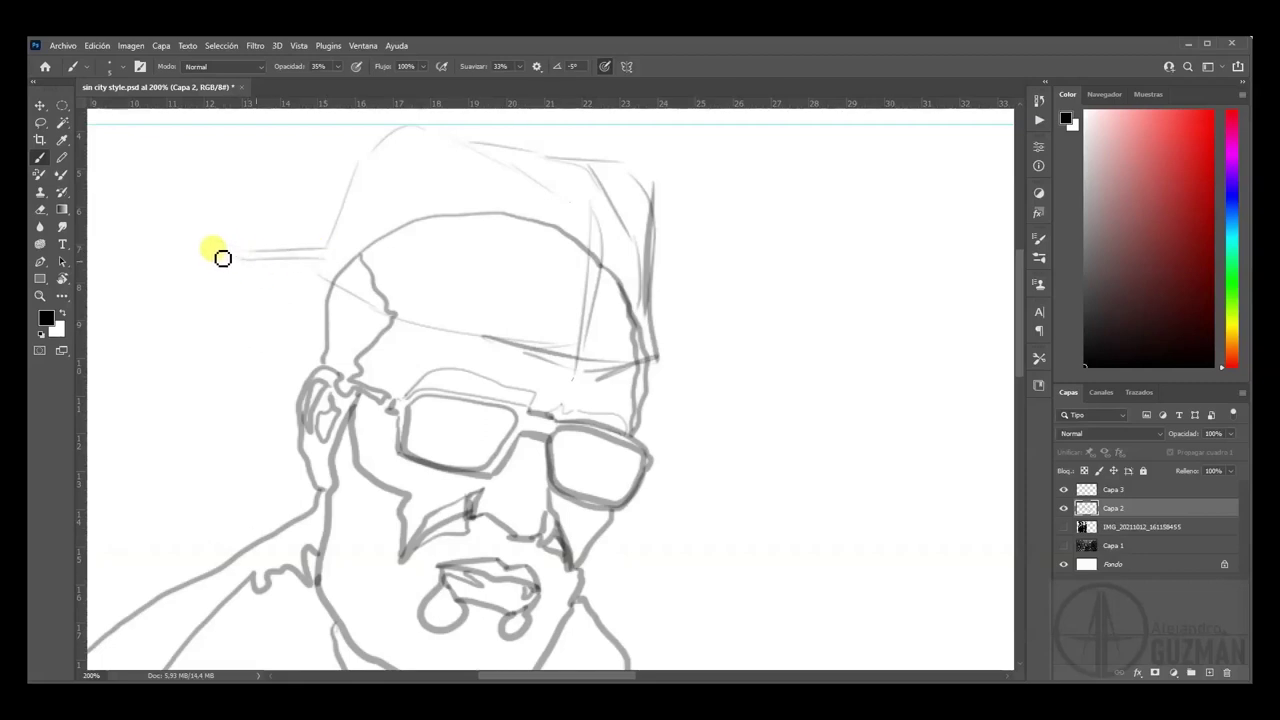
{"action": "mouse_move", "coordinate": [318, 244]}
{"action": "left_mouse_down"}
{"action": "mouse_move", "coordinate": [290, 327]}
{"action": "mouse_move", "coordinate": [323, 352]}
{"action": "mouse_move", "coordinate": [481, 394]}
{"action": "mouse_move", "coordinate": [460, 393]}
{"action": "mouse_move", "coordinate": [591, 410]}
{"action": "mouse_move", "coordinate": [722, 394]}
{"action": "left_mouse_up"}
{"action": "mouse_move", "coordinate": [710, 350]}
{"action": "left_mouse_down"}
{"action": "mouse_move", "coordinate": [660, 329]}
{"action": "mouse_move", "coordinate": [716, 396]}
{"action": "left_mouse_up"}
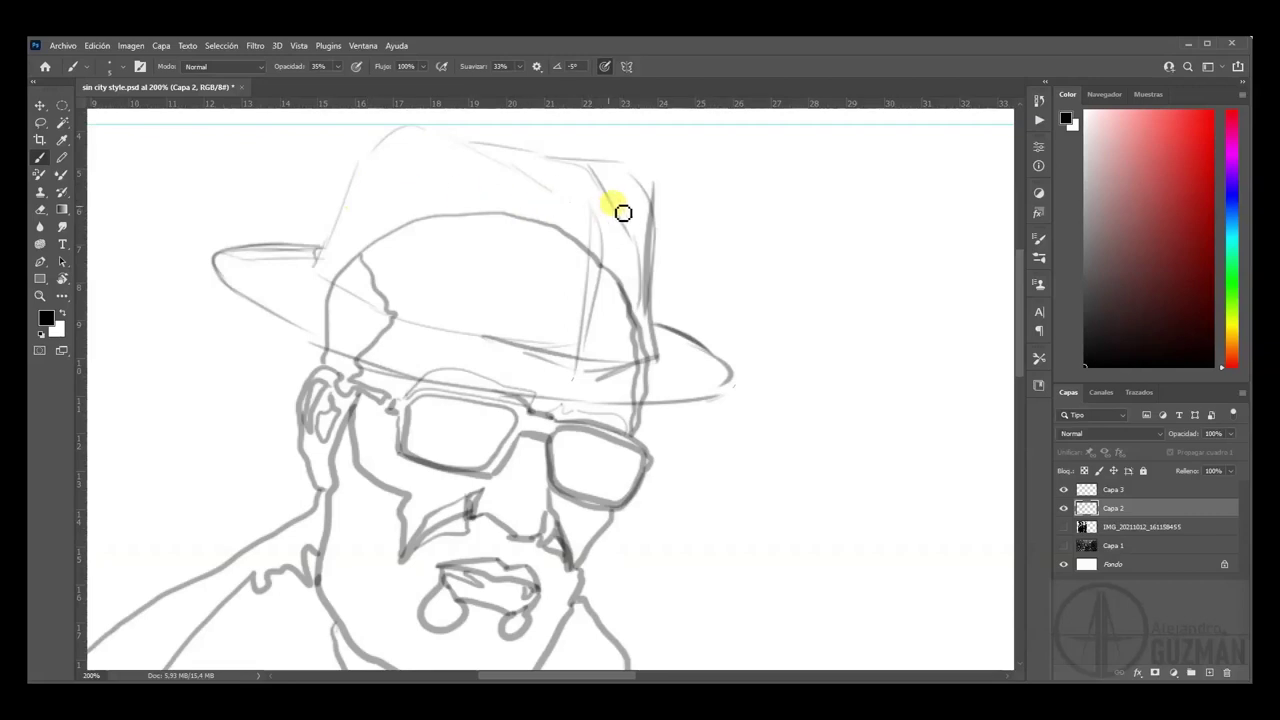
{"action": "mouse_move", "coordinate": [455, 138]}
{"action": "left_mouse_down"}
{"action": "mouse_move", "coordinate": [560, 185]}
{"action": "mouse_move", "coordinate": [599, 247]}
{"action": "mouse_move", "coordinate": [577, 359]}
{"action": "mouse_move", "coordinate": [445, 336]}
{"action": "mouse_move", "coordinate": [450, 354]}
{"action": "mouse_move", "coordinate": [574, 395]}
{"action": "mouse_move", "coordinate": [481, 400]}
{"action": "mouse_move", "coordinate": [316, 353]}
{"action": "mouse_move", "coordinate": [238, 294]}
{"action": "mouse_move", "coordinate": [228, 261]}
{"action": "mouse_move", "coordinate": [376, 241]}
{"action": "mouse_move", "coordinate": [329, 266]}
{"action": "mouse_move", "coordinate": [349, 218]}
{"action": "mouse_move", "coordinate": [327, 280]}
{"action": "mouse_move", "coordinate": [371, 300]}
{"action": "mouse_move", "coordinate": [341, 262]}
{"action": "mouse_move", "coordinate": [349, 217]}
{"action": "mouse_move", "coordinate": [386, 155]}
{"action": "mouse_move", "coordinate": [431, 134]}
{"action": "mouse_move", "coordinate": [532, 171]}
{"action": "mouse_move", "coordinate": [492, 157]}
{"action": "mouse_move", "coordinate": [632, 168]}
{"action": "mouse_move", "coordinate": [653, 186]}
{"action": "mouse_move", "coordinate": [672, 244]}
{"action": "mouse_move", "coordinate": [666, 336]}
{"action": "left_mouse_up"}
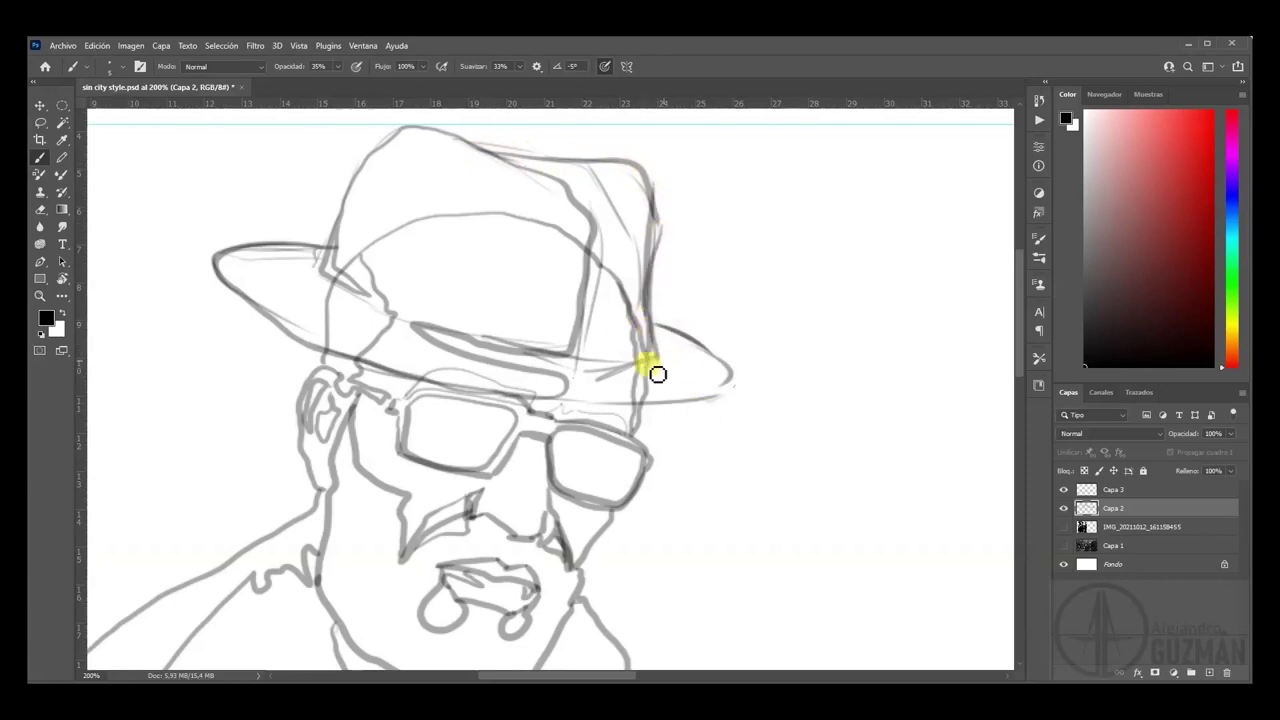
- Draw a pointed shirt collar around the neck and add fold lines inside its image-left side
{"action": "scroll", "coordinate": [714, 363], "scroll_direction": "down", "scroll_amount": 4}
{"action": "scroll", "coordinate": [714, 363], "scroll_direction": "left", "scroll_amount": 4}
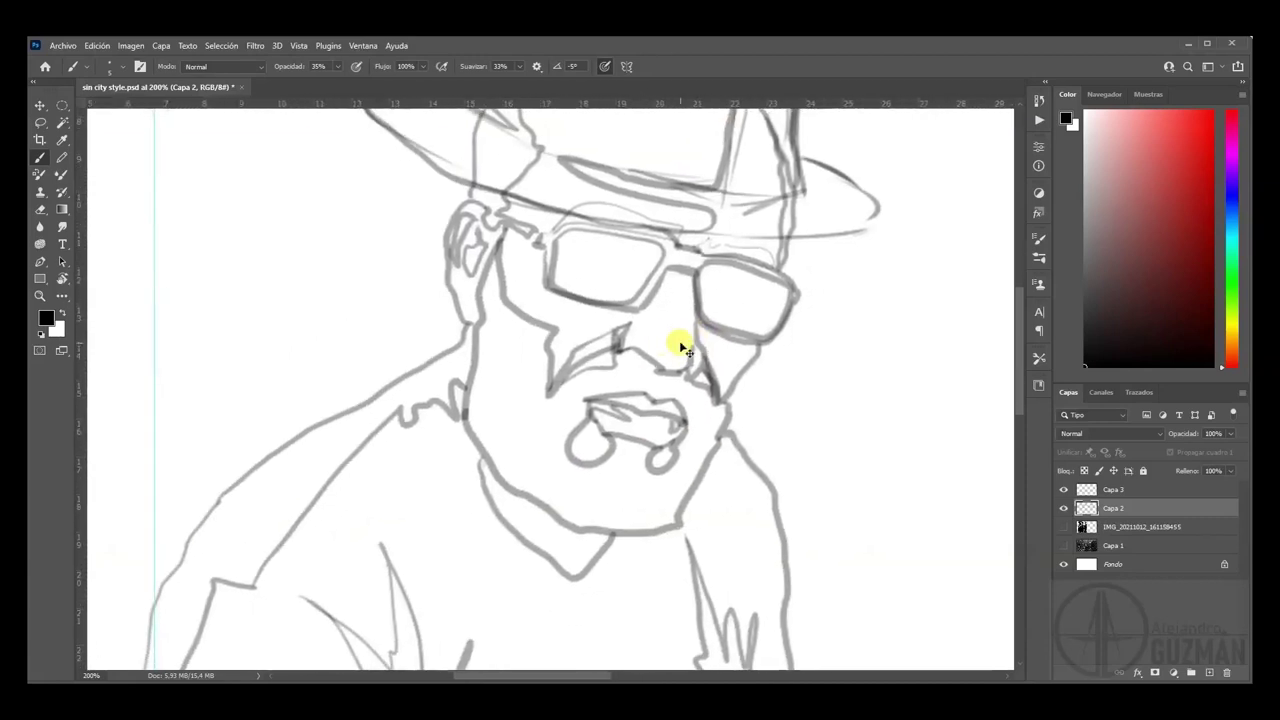
{"action": "key", "text": "ctrl+minus"}
{"action": "key", "text": "ctrl+minus"}
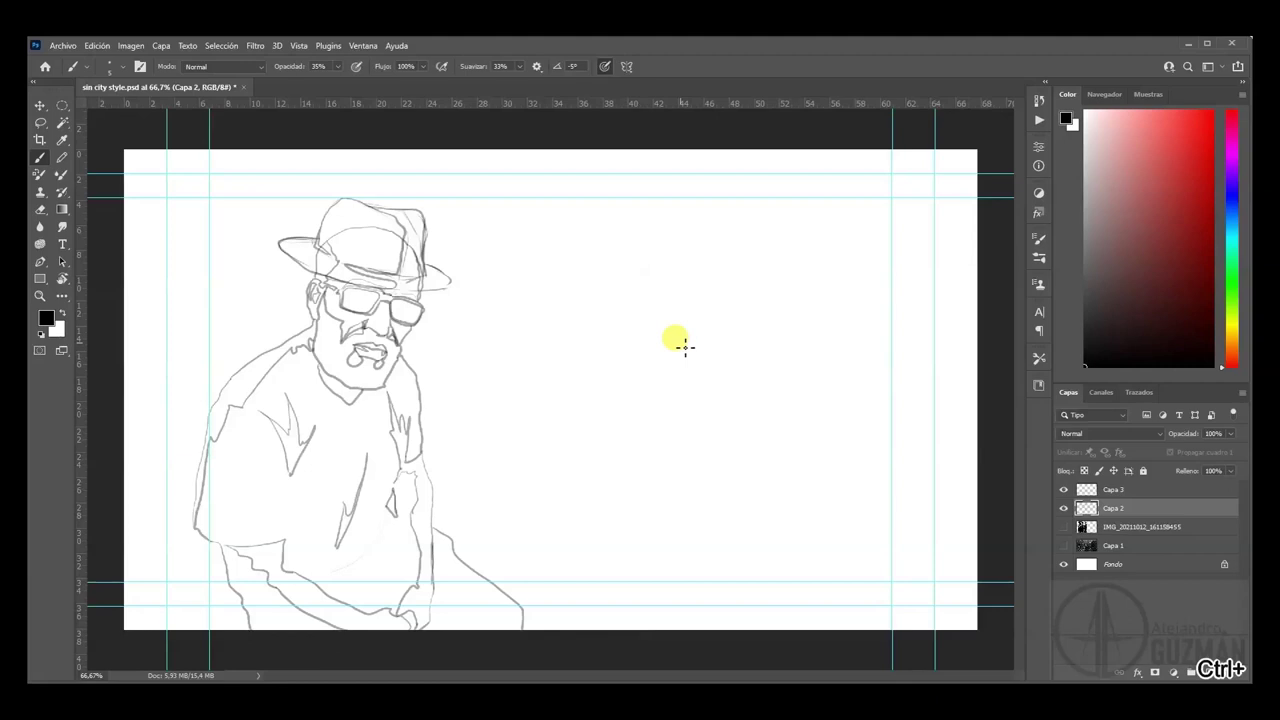
{"action": "key", "text": "ctrl+plus"}
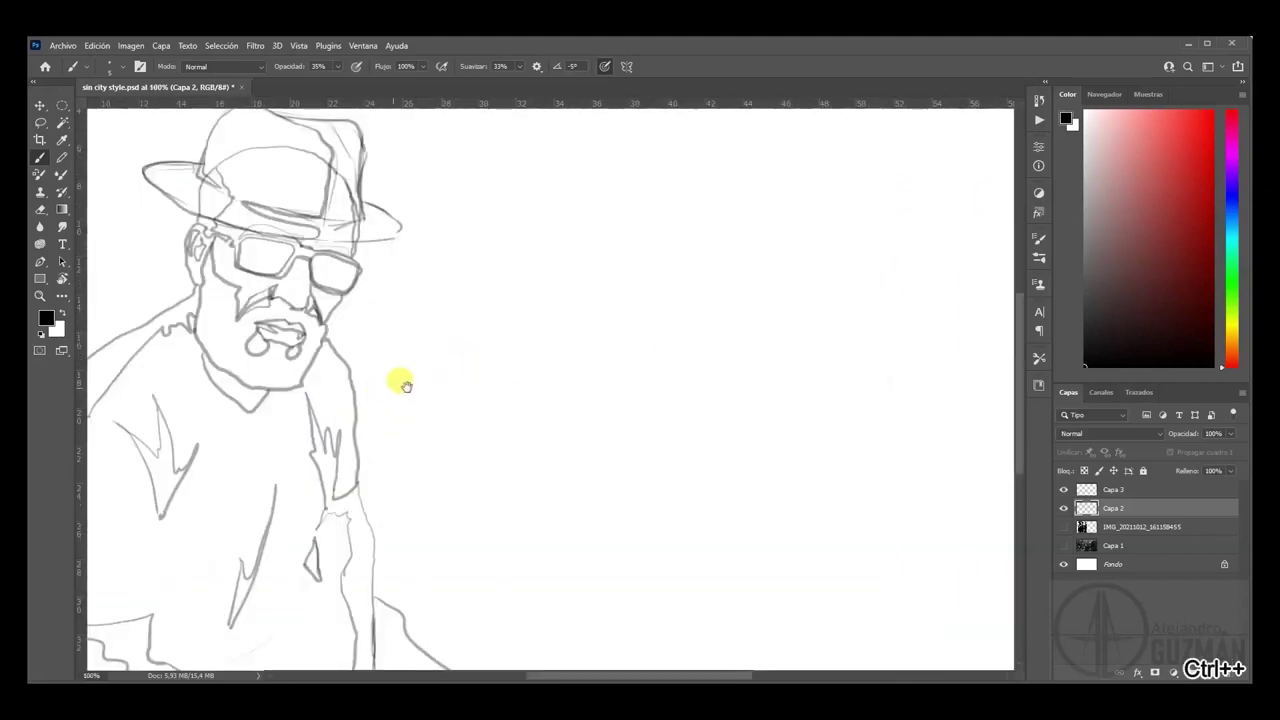
{"action": "scroll", "coordinate": [380, 386], "scroll_direction": "left", "scroll_amount": 3}
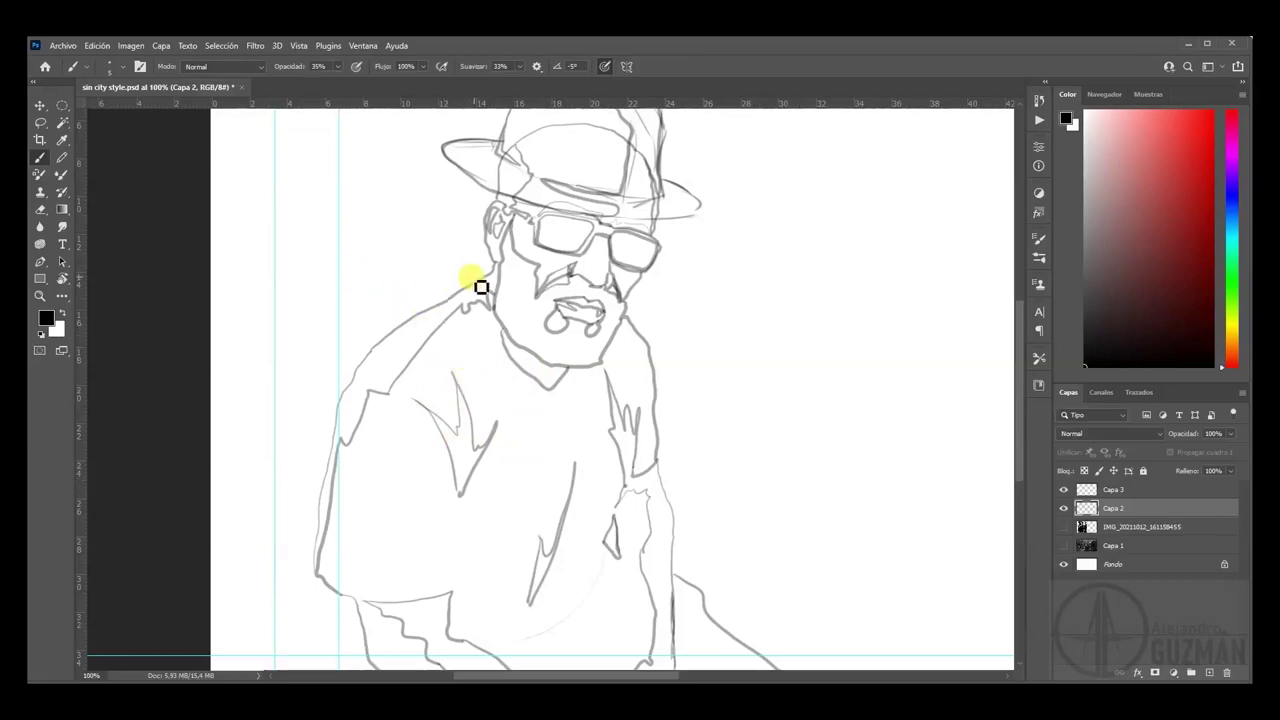
{"action": "mouse_move", "coordinate": [450, 340]}
{"action": "left_mouse_down"}
{"action": "mouse_move", "coordinate": [502, 290]}
{"action": "mouse_move", "coordinate": [496, 332]}
{"action": "mouse_move", "coordinate": [514, 382]}
{"action": "mouse_move", "coordinate": [434, 340]}
{"action": "mouse_move", "coordinate": [481, 372]}
{"action": "mouse_move", "coordinate": [510, 432]}
{"action": "mouse_move", "coordinate": [508, 369]}
{"action": "mouse_move", "coordinate": [553, 393]}
{"action": "mouse_move", "coordinate": [521, 458]}
{"action": "mouse_move", "coordinate": [519, 427]}
{"action": "mouse_move", "coordinate": [596, 378]}
{"action": "mouse_move", "coordinate": [575, 380]}
{"action": "mouse_move", "coordinate": [602, 412]}
{"action": "mouse_move", "coordinate": [642, 360]}
{"action": "mouse_move", "coordinate": [633, 314]}
{"action": "mouse_move", "coordinate": [642, 327]}
{"action": "mouse_move", "coordinate": [604, 417]}
{"action": "mouse_move", "coordinate": [581, 364]}
{"action": "mouse_move", "coordinate": [644, 341]}
{"action": "mouse_move", "coordinate": [487, 320]}
{"action": "mouse_move", "coordinate": [457, 285]}
{"action": "mouse_move", "coordinate": [490, 286]}
{"action": "mouse_move", "coordinate": [471, 296]}
{"action": "mouse_move", "coordinate": [496, 305]}
{"action": "mouse_move", "coordinate": [473, 301]}
{"action": "mouse_move", "coordinate": [467, 333]}
{"action": "left_mouse_up"}
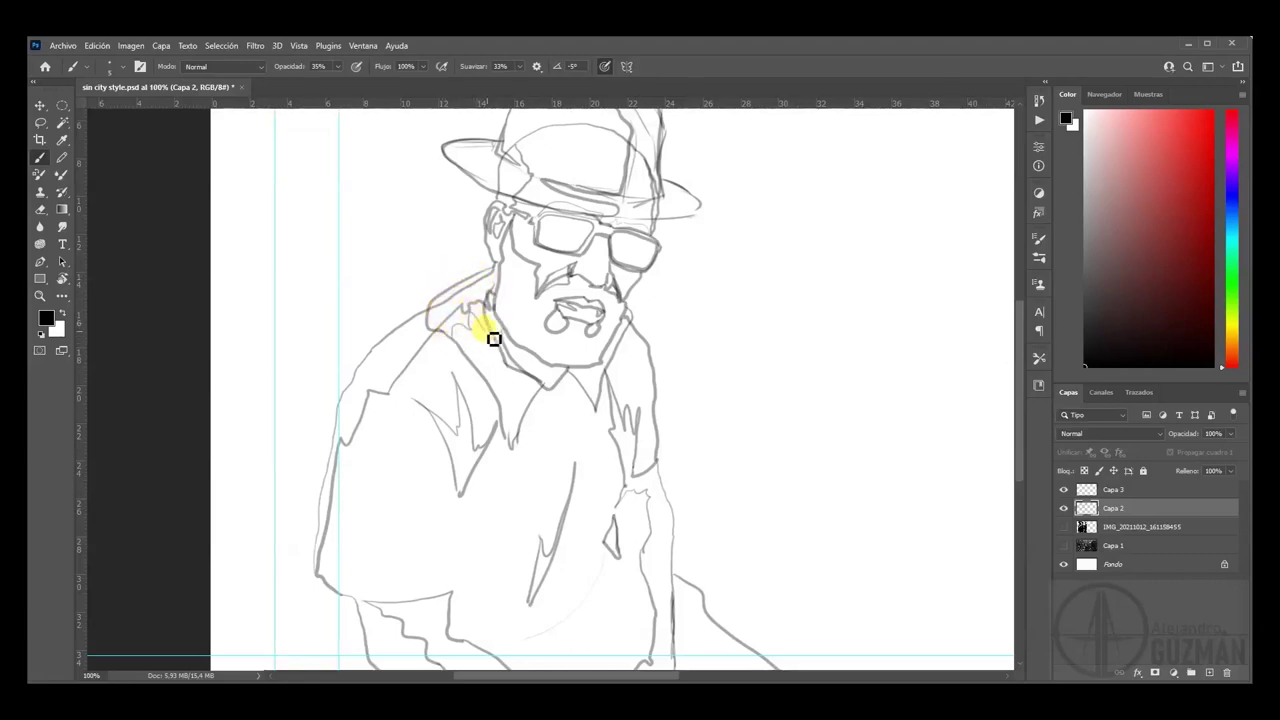
{"action": "mouse_move", "coordinate": [462, 335]}
{"action": "left_mouse_down"}
{"action": "mouse_move", "coordinate": [502, 382]}
{"action": "mouse_move", "coordinate": [487, 336]}
{"action": "left_mouse_up"}
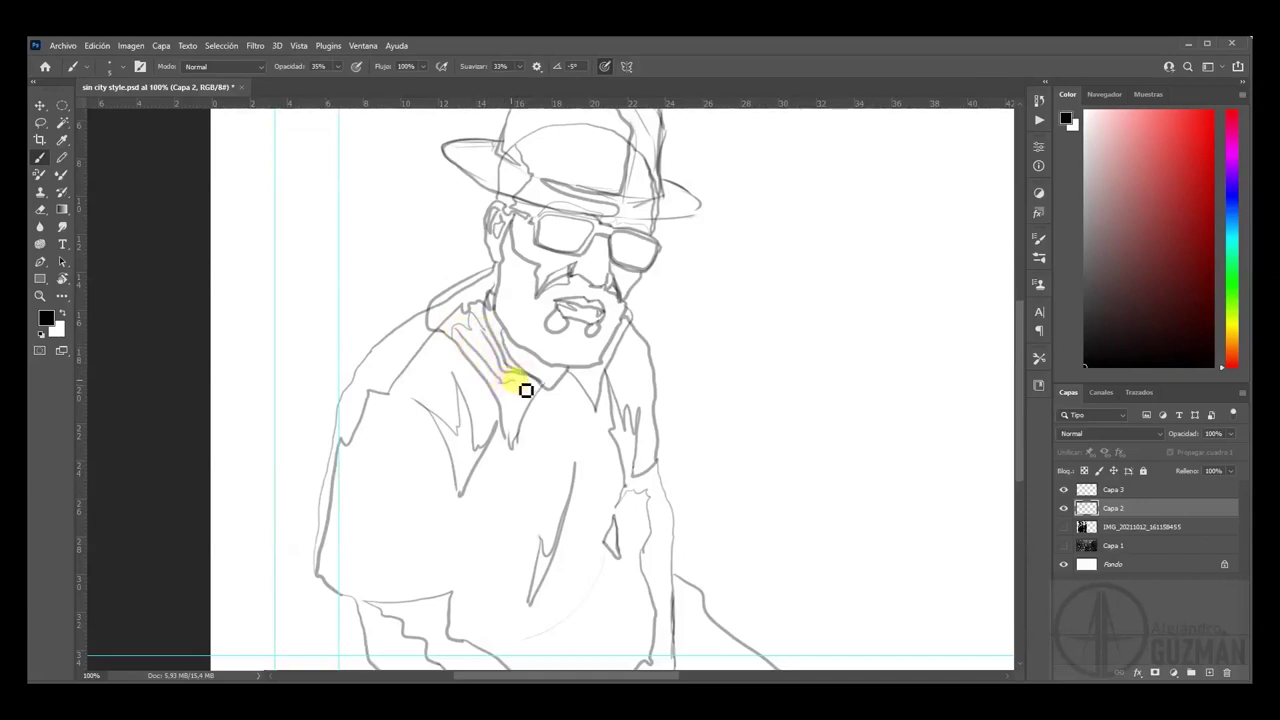
{"action": "mouse_move", "coordinate": [541, 402]}
{"action": "left_mouse_down"}
{"action": "mouse_move", "coordinate": [531, 423]}
{"action": "mouse_move", "coordinate": [500, 434]}
{"action": "left_mouse_up"}
{"action": "left_click_drag", "start_coordinate": [623, 400], "coordinate": [395, 340]}
- Rework the image-right sleeve edge near the elbow with the eraser and brush, and draw a cuff around the image-right wrist
{"action": "left_click_drag", "start_coordinate": [700, 530], "coordinate": [733, 457]}
{"action": "scroll", "coordinate": [686, 371], "scroll_direction": "up", "scroll_amount": 4}
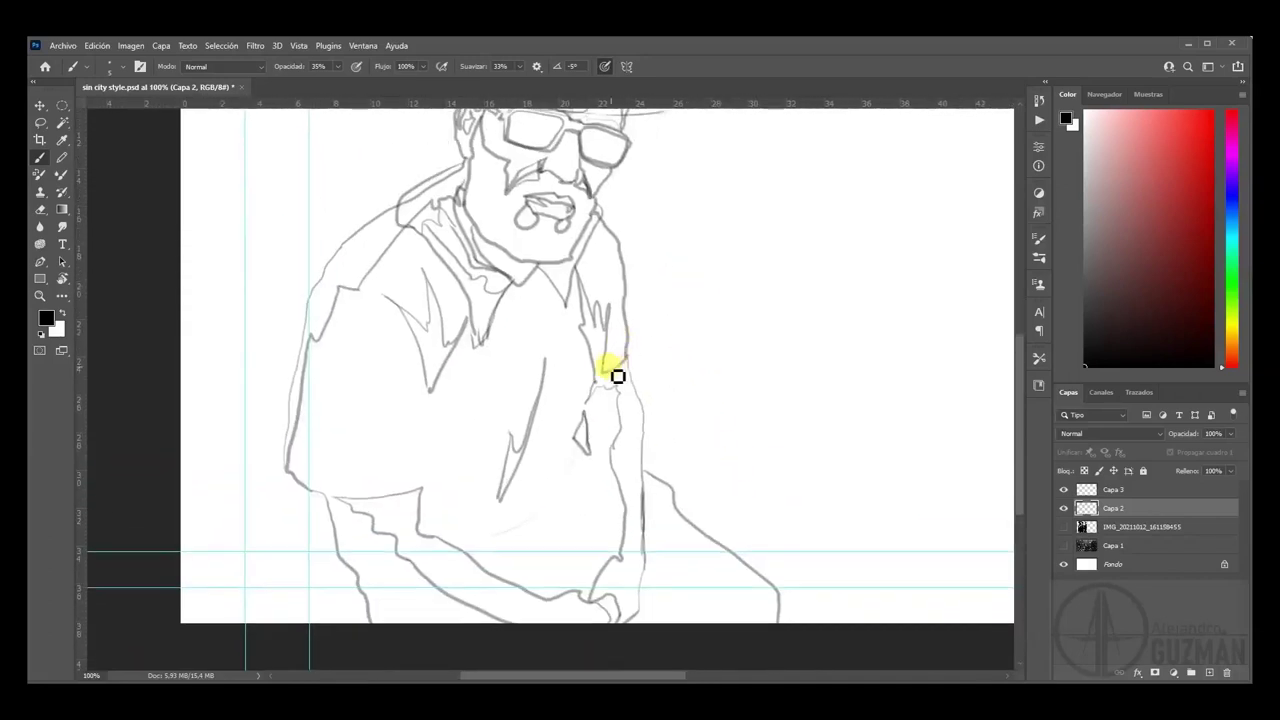
{"action": "mouse_move", "coordinate": [646, 369]}
{"action": "left_mouse_down"}
{"action": "mouse_move", "coordinate": [648, 326]}
{"action": "mouse_move", "coordinate": [639, 383]}
{"action": "mouse_move", "coordinate": [622, 294]}
{"action": "mouse_move", "coordinate": [631, 375]}
{"action": "mouse_move", "coordinate": [617, 330]}
{"action": "mouse_move", "coordinate": [615, 363]}
{"action": "mouse_move", "coordinate": [617, 316]}
{"action": "mouse_move", "coordinate": [640, 366]}
{"action": "left_mouse_up"}
{"action": "key", "text": "e"}
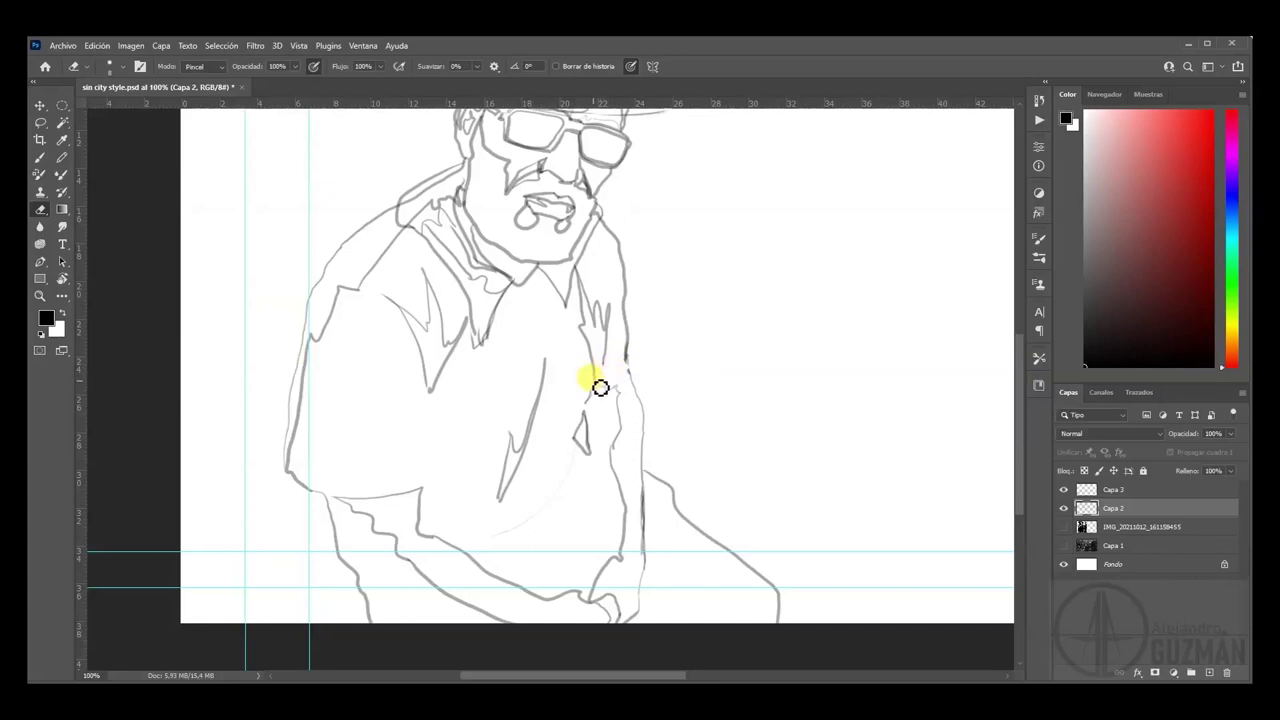
{"action": "key", "text": "b"}
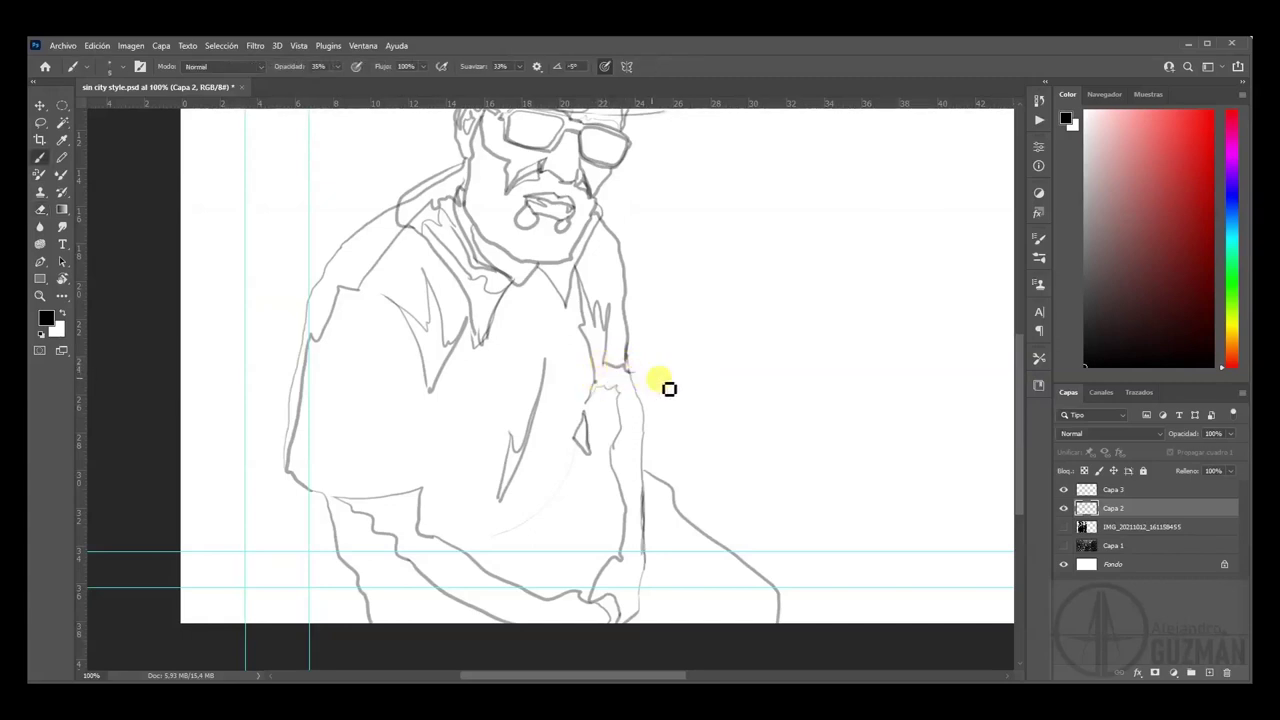
{"action": "left_click_drag", "start_coordinate": [646, 545], "coordinate": [622, 541]}
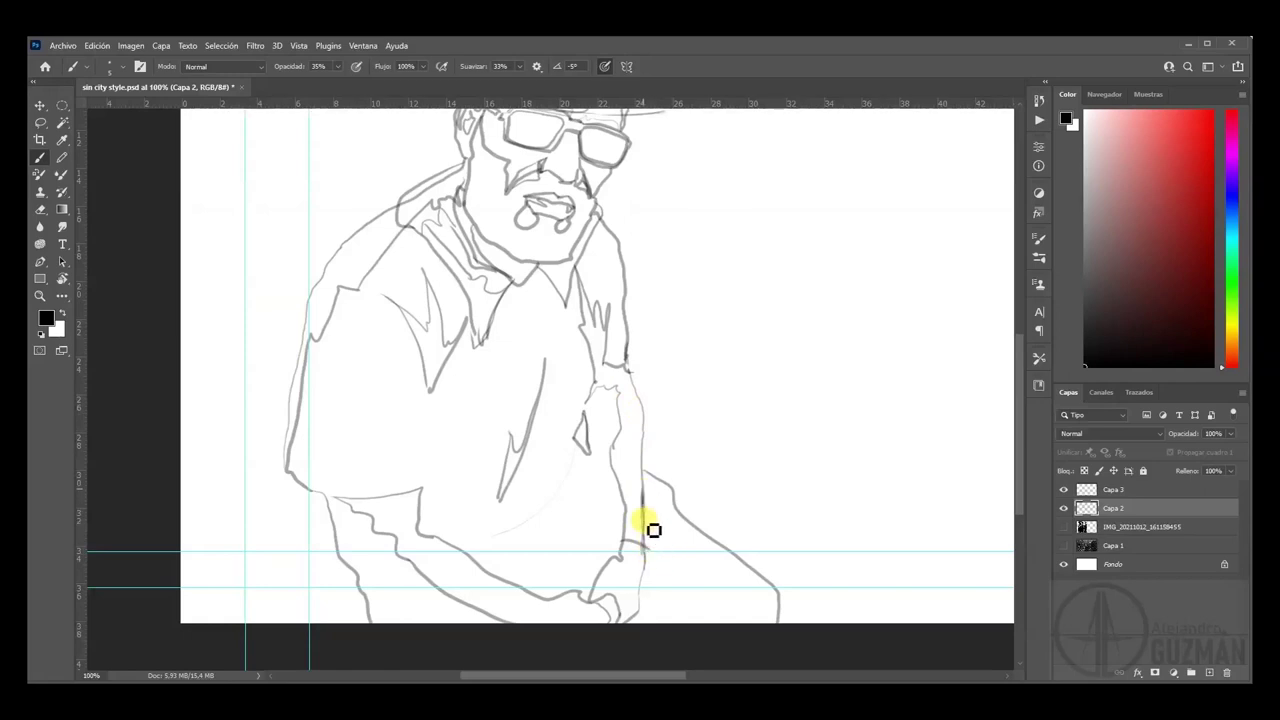
{"action": "left_click_drag", "start_coordinate": [616, 530], "coordinate": [659, 539]}
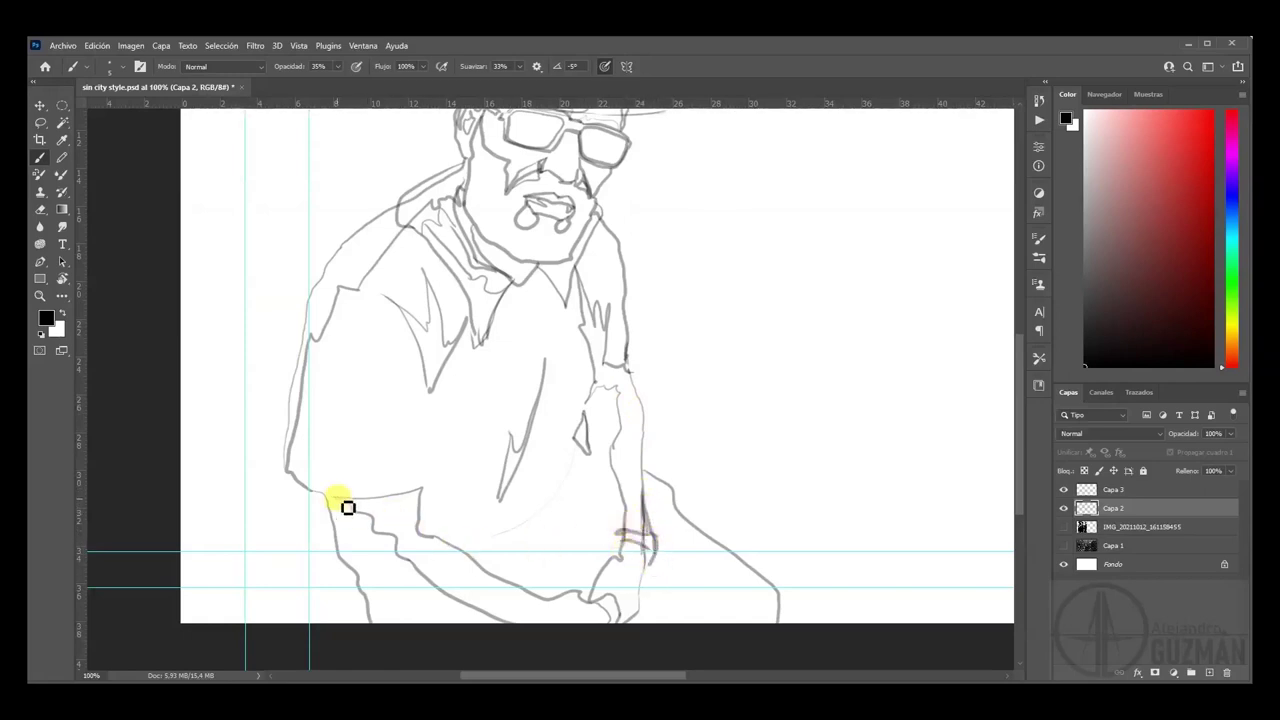
- Turn the image-left short sleeve into a long one by erasing its hem and extending the outer contour and inner folds
{"action": "mouse_move", "coordinate": [299, 474]}
{"action": "left_mouse_down"}
{"action": "mouse_move", "coordinate": [328, 558]}
{"action": "mouse_move", "coordinate": [425, 612]}
{"action": "mouse_move", "coordinate": [352, 542]}
{"action": "mouse_move", "coordinate": [331, 496]}
{"action": "mouse_move", "coordinate": [307, 492]}
{"action": "mouse_move", "coordinate": [332, 505]}
{"action": "mouse_move", "coordinate": [340, 534]}
{"action": "mouse_move", "coordinate": [325, 503]}
{"action": "mouse_move", "coordinate": [433, 495]}
{"action": "mouse_move", "coordinate": [398, 489]}
{"action": "mouse_move", "coordinate": [430, 510]}
{"action": "mouse_move", "coordinate": [386, 483]}
{"action": "mouse_move", "coordinate": [394, 432]}
{"action": "mouse_move", "coordinate": [369, 356]}
{"action": "mouse_move", "coordinate": [335, 453]}
{"action": "mouse_move", "coordinate": [349, 500]}
{"action": "left_mouse_up"}
{"action": "key", "text": "e"}
{"action": "left_click", "coordinate": [310, 485]}
{"action": "key", "text": "b"}
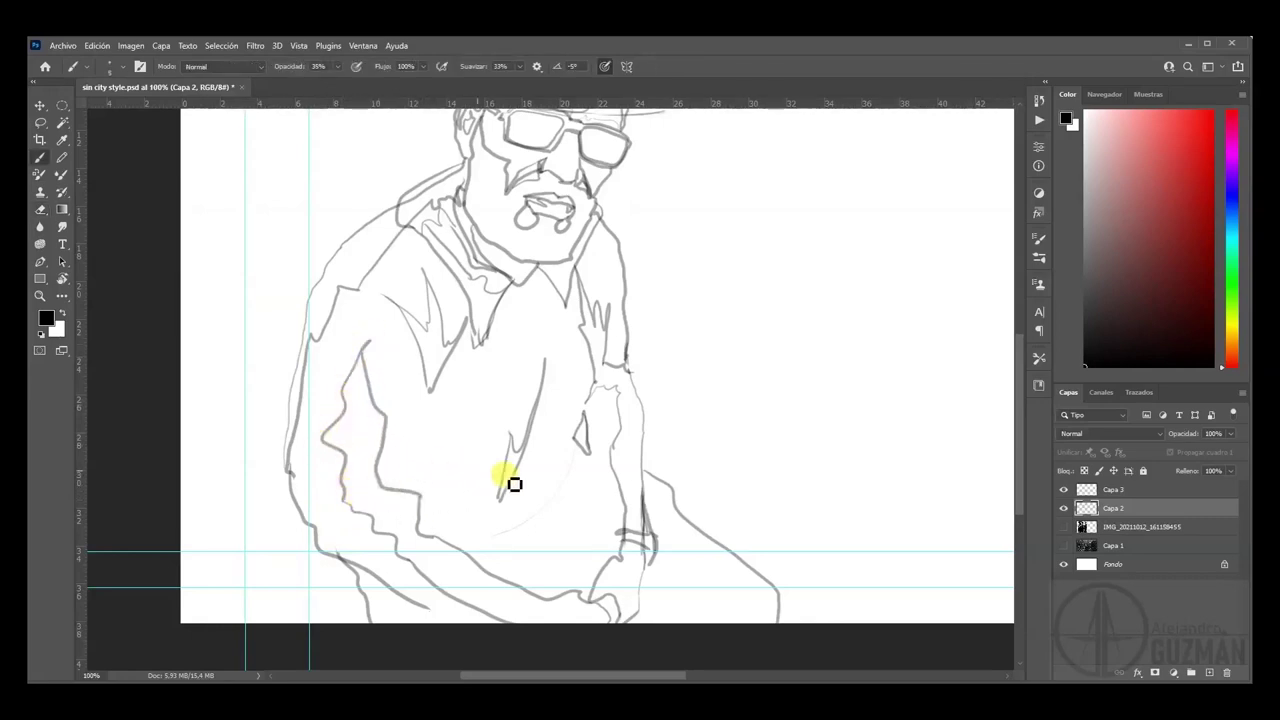
- Touch up the image-right cuff with the brush and clean stray strokes on that side of the shirt with the eraser
{"action": "mouse_move", "coordinate": [706, 296]}
{"action": "left_mouse_down"}
{"action": "mouse_move", "coordinate": [666, 394]}
{"action": "mouse_move", "coordinate": [682, 323]}
{"action": "left_mouse_up"}
{"action": "mouse_move", "coordinate": [607, 497]}
{"action": "left_mouse_down"}
{"action": "mouse_move", "coordinate": [611, 568]}
{"action": "mouse_move", "coordinate": [591, 500]}
{"action": "mouse_move", "coordinate": [618, 550]}
{"action": "left_mouse_up"}
{"action": "key", "text": "e"}
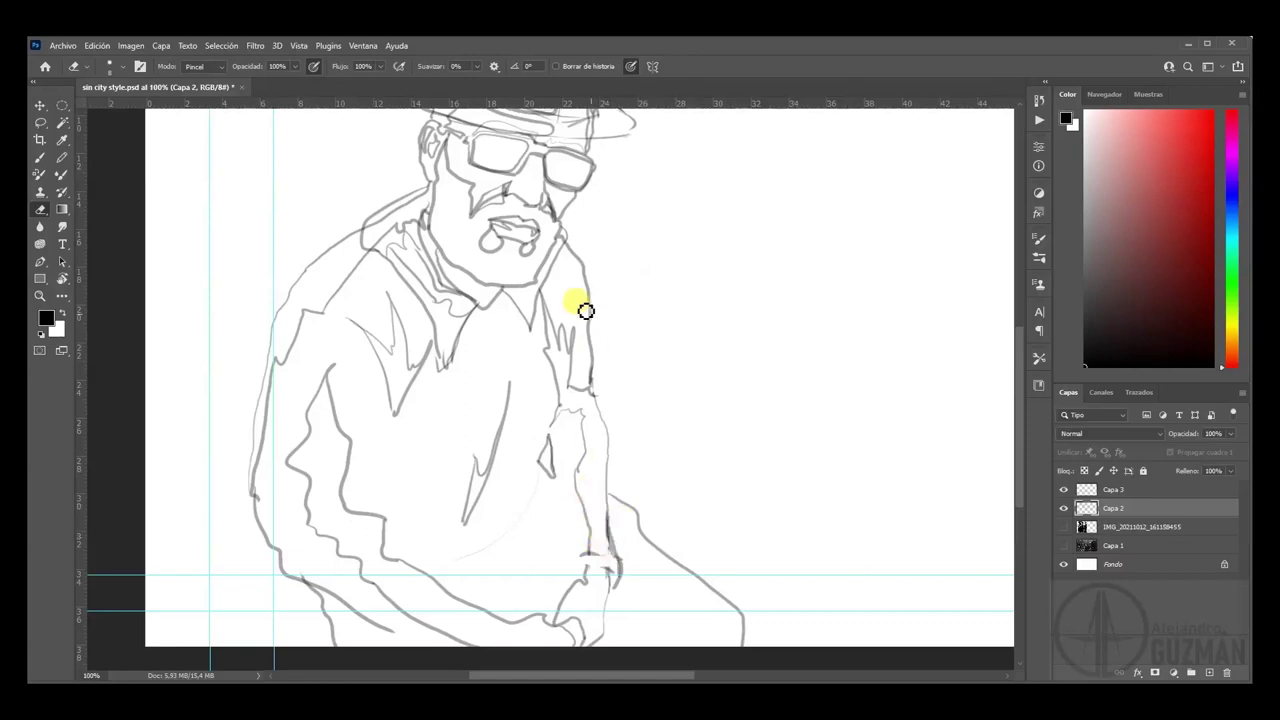
{"action": "mouse_move", "coordinate": [686, 360]}
{"action": "left_mouse_down"}
{"action": "mouse_move", "coordinate": [703, 414]}
{"action": "mouse_move", "coordinate": [687, 327]}
{"action": "left_mouse_up"}
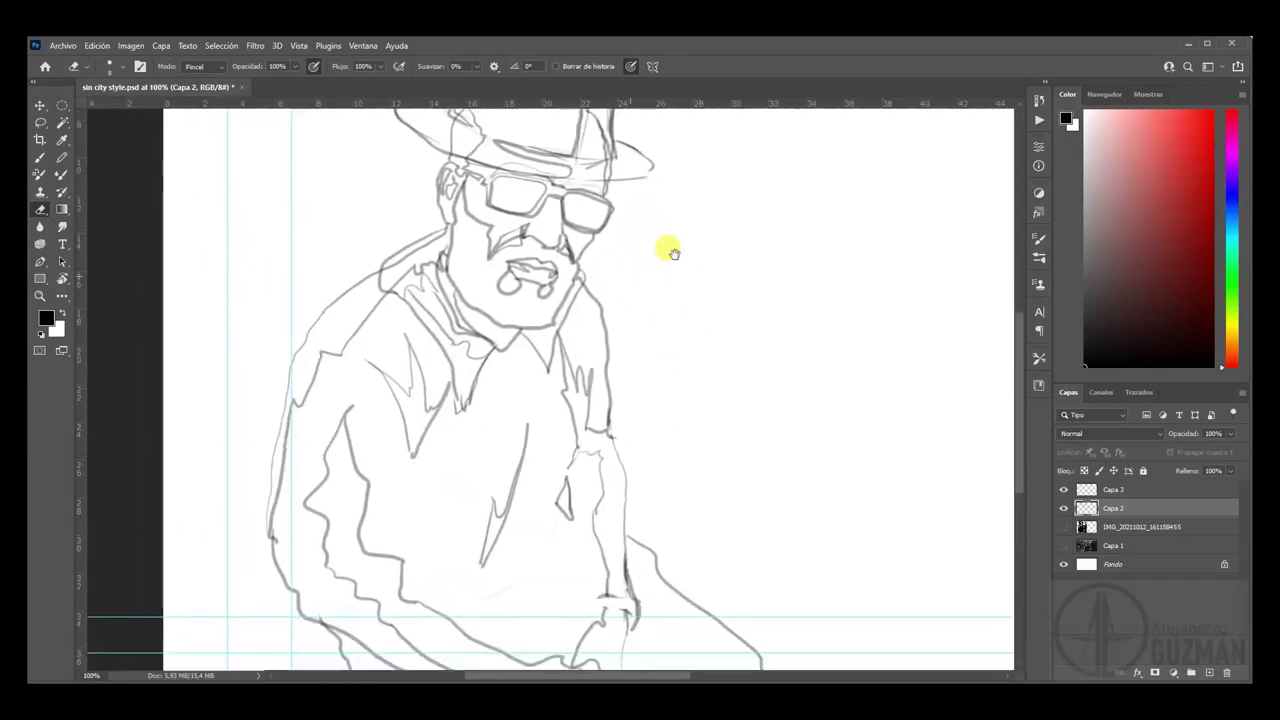
{"action": "mouse_move", "coordinate": [558, 427]}
{"action": "left_mouse_down"}
{"action": "mouse_move", "coordinate": [677, 249]}
{"action": "mouse_move", "coordinate": [586, 349]}
{"action": "mouse_move", "coordinate": [540, 470]}
{"action": "mouse_move", "coordinate": [588, 447]}
{"action": "left_mouse_up"}
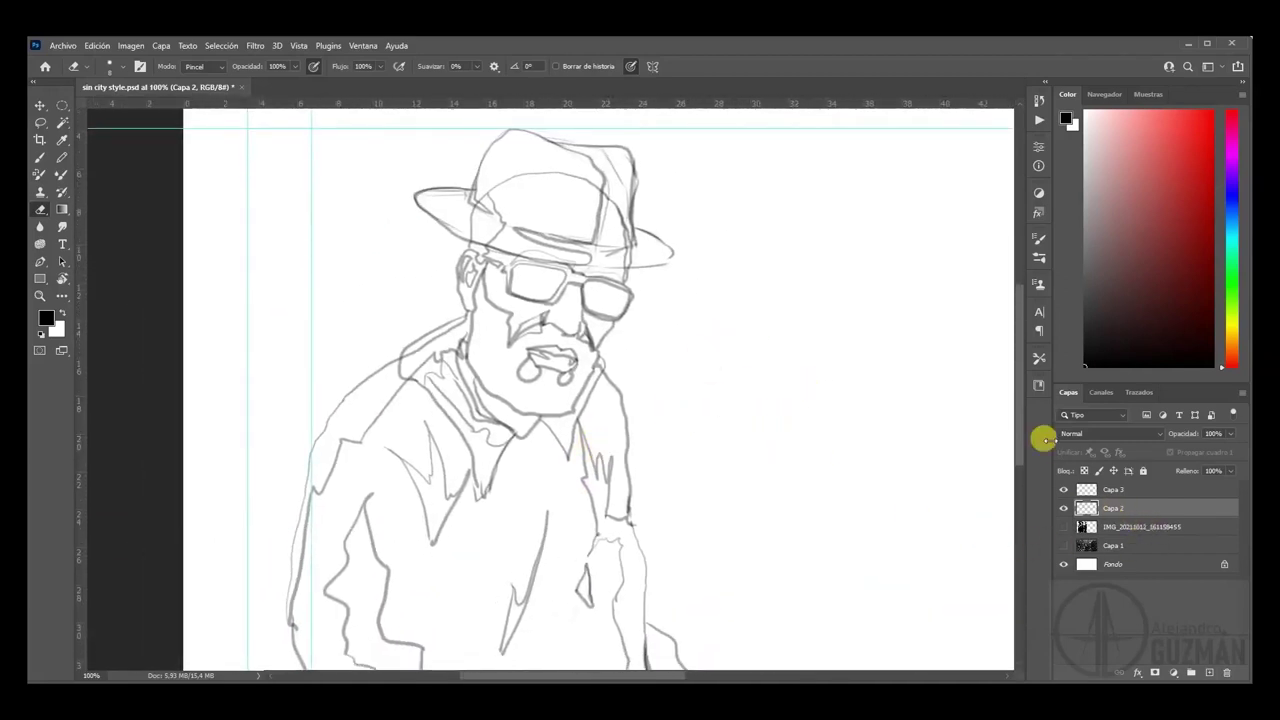
- Undo the last eraser stroke and brush a straight horizontal ground line behind the figure, reaching both edges of the canvas
{"action": "key", "text": "ctrl+minus"}
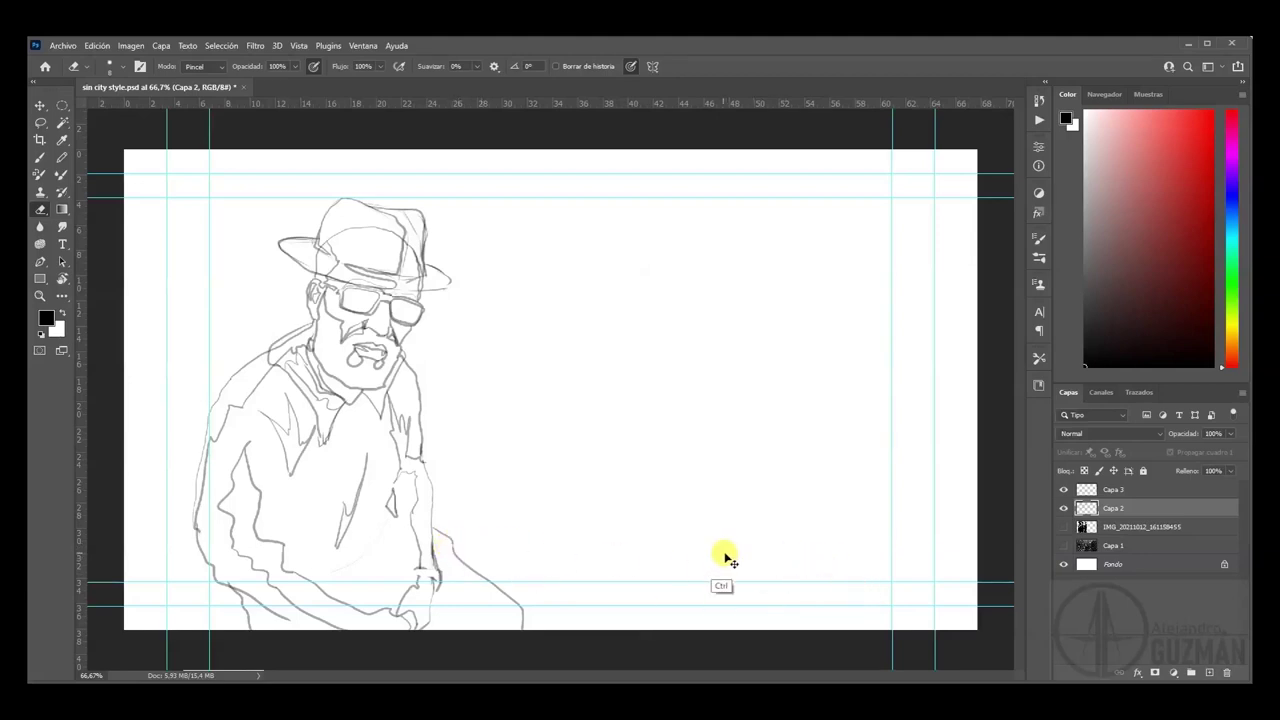
{"action": "key", "text": "ctrl+z"}
{"action": "key", "text": "b"}
{"action": "left_click_drag", "start_coordinate": [458, 551], "coordinate": [1000, 550]}
{"action": "left_click_drag", "start_coordinate": [195, 551], "coordinate": [105, 549]}
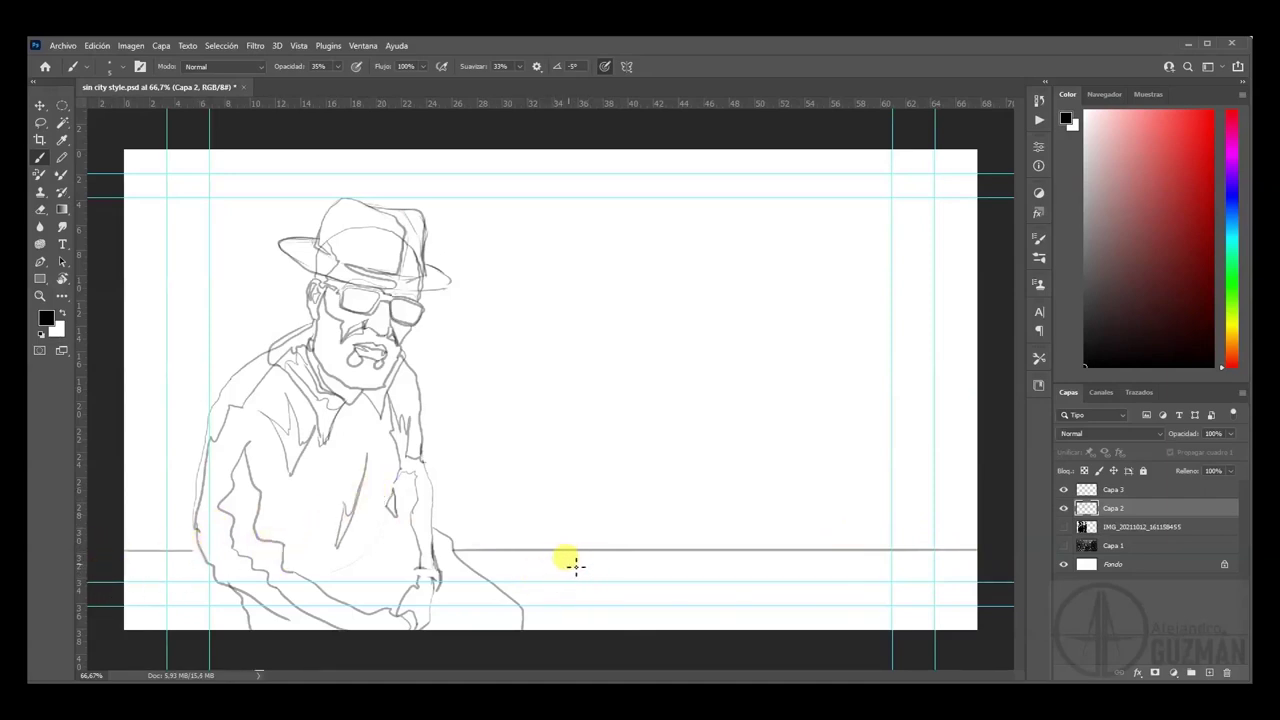
- Draw two tall fence posts beside the figure, plus a short post behind the image-left shoulder with a thin rail line running outward
{"action": "mouse_move", "coordinate": [560, 552]}
{"action": "left_mouse_down"}
{"action": "mouse_move", "coordinate": [543, 331]}
{"action": "mouse_move", "coordinate": [558, 308]}
{"action": "left_mouse_up"}
{"action": "left_click_drag", "start_coordinate": [582, 557], "coordinate": [609, 329]}
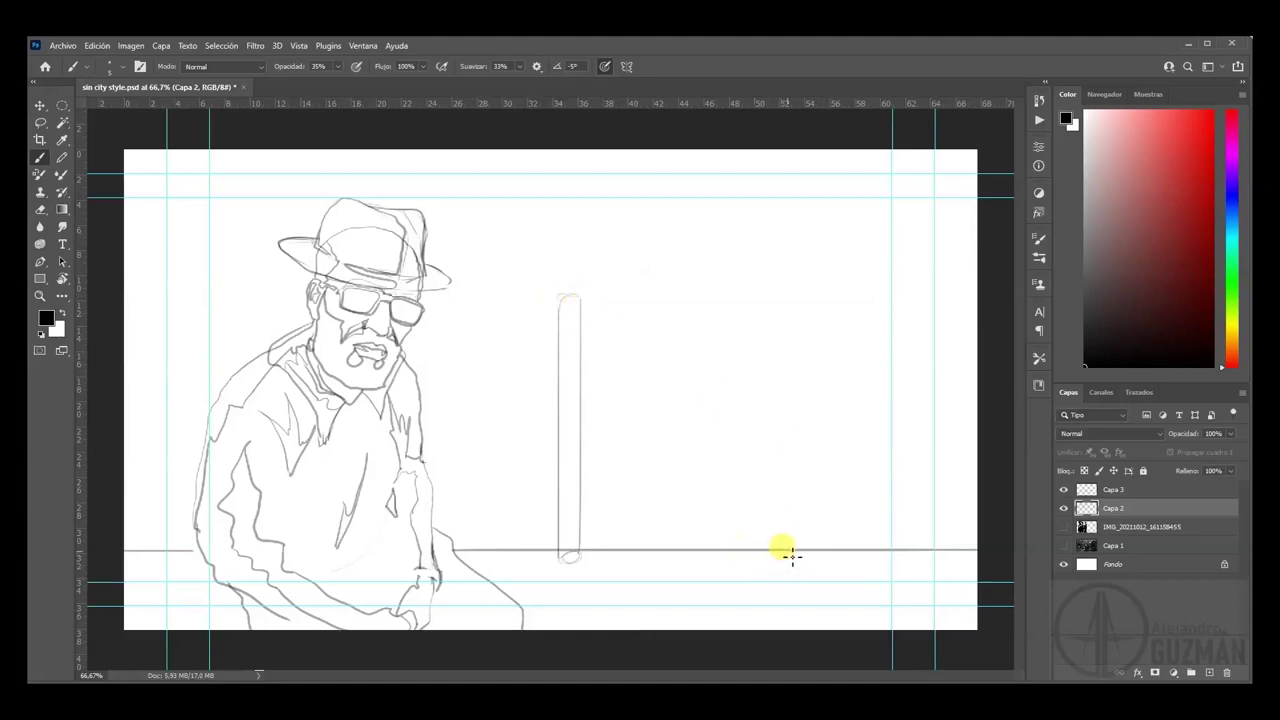
{"action": "mouse_move", "coordinate": [802, 549]}
{"action": "left_mouse_down"}
{"action": "mouse_move", "coordinate": [800, 304]}
{"action": "mouse_move", "coordinate": [828, 301]}
{"action": "left_mouse_up"}
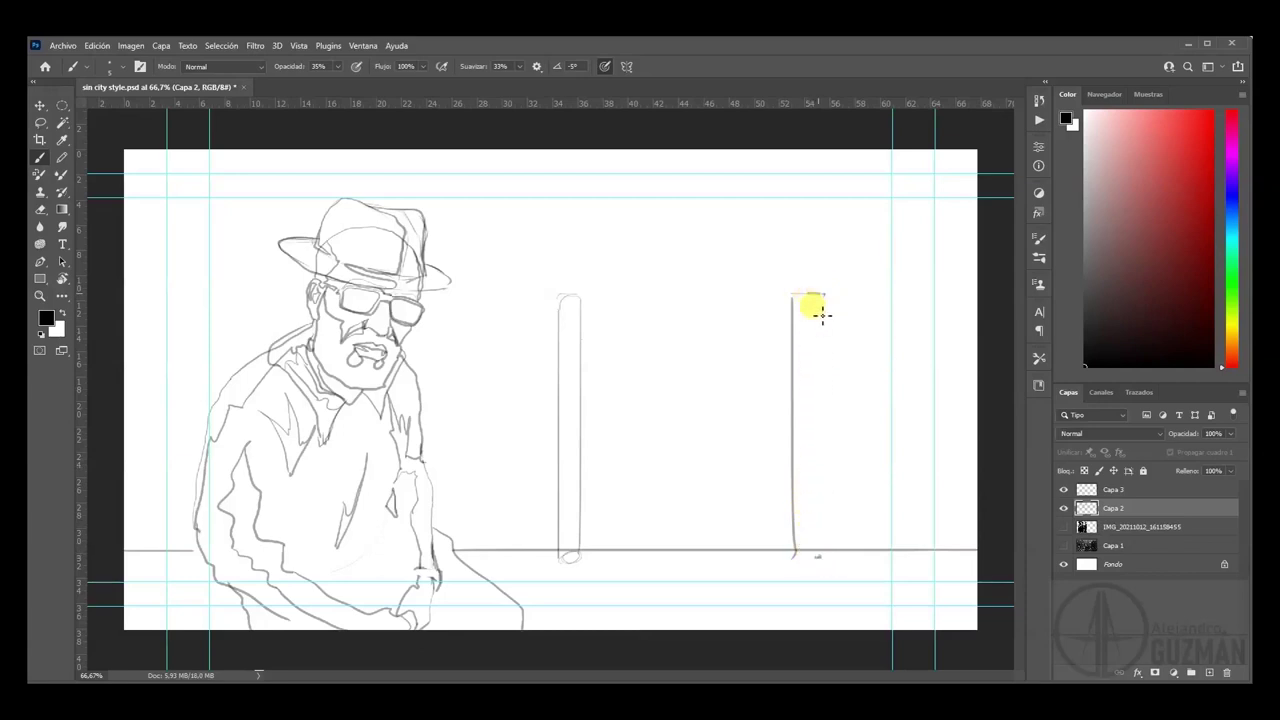
{"action": "key", "text": "ctrl+z"}
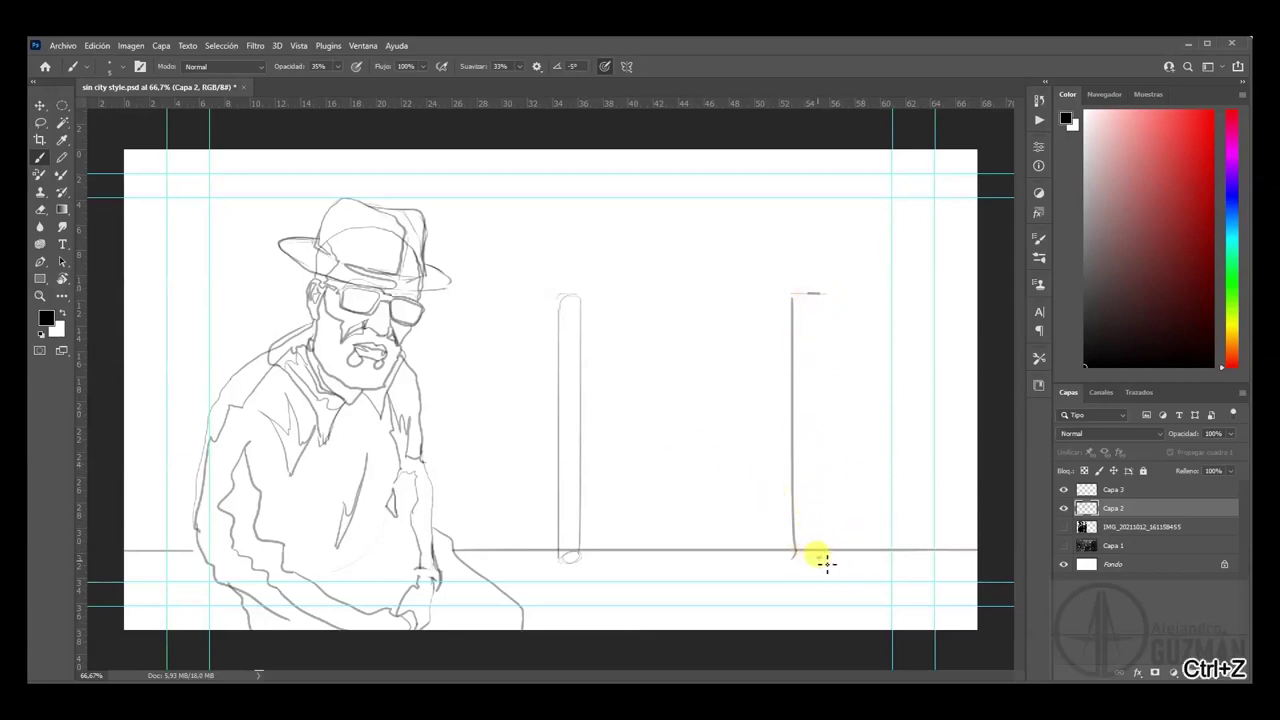
{"action": "mouse_move", "coordinate": [820, 520]}
{"action": "left_mouse_down"}
{"action": "mouse_move", "coordinate": [812, 395]}
{"action": "mouse_move", "coordinate": [820, 295]}
{"action": "left_mouse_up"}
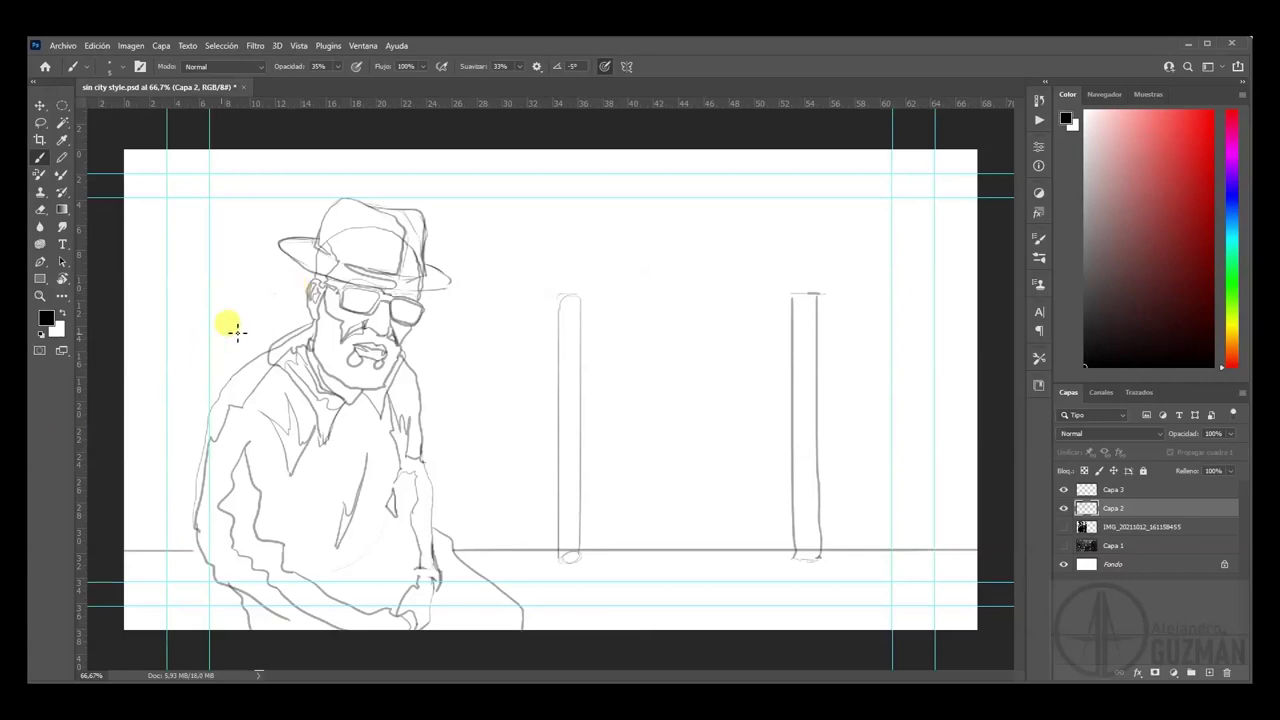
{"action": "left_click_drag", "start_coordinate": [280, 296], "coordinate": [268, 338], "text": "shift"}
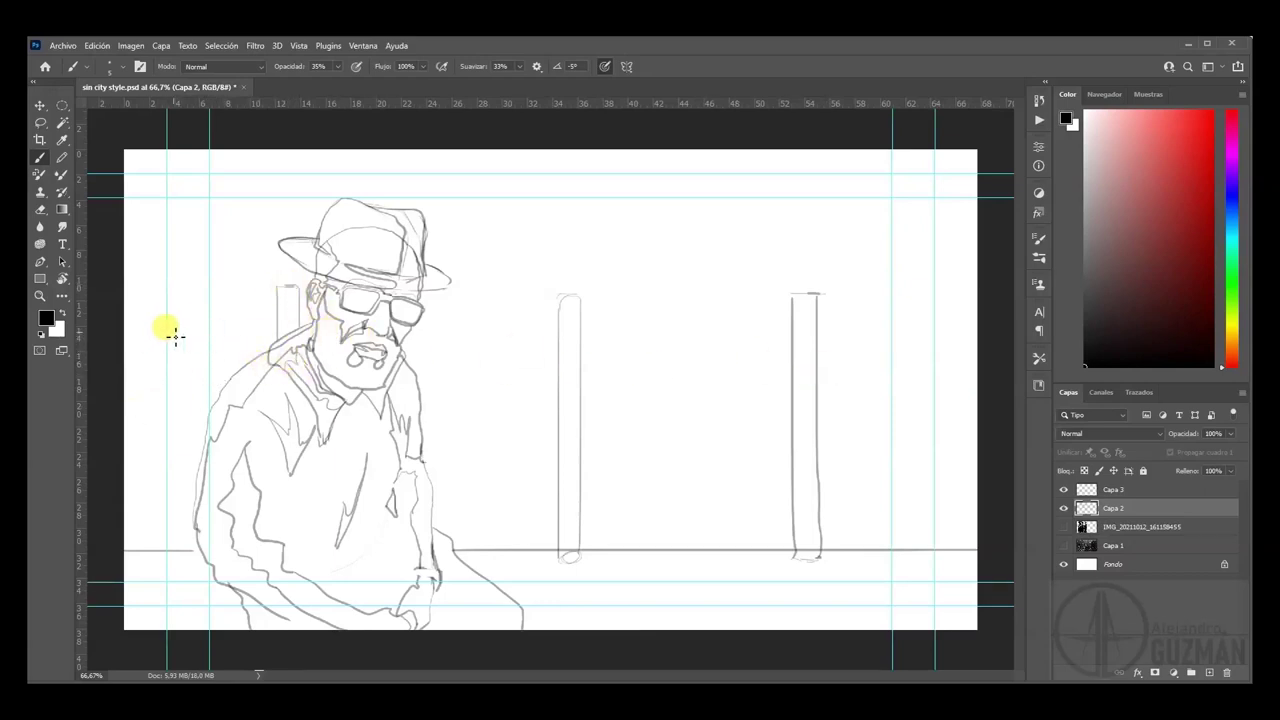
{"action": "left_click_drag", "start_coordinate": [275, 330], "coordinate": [135, 332], "text": "shift"}
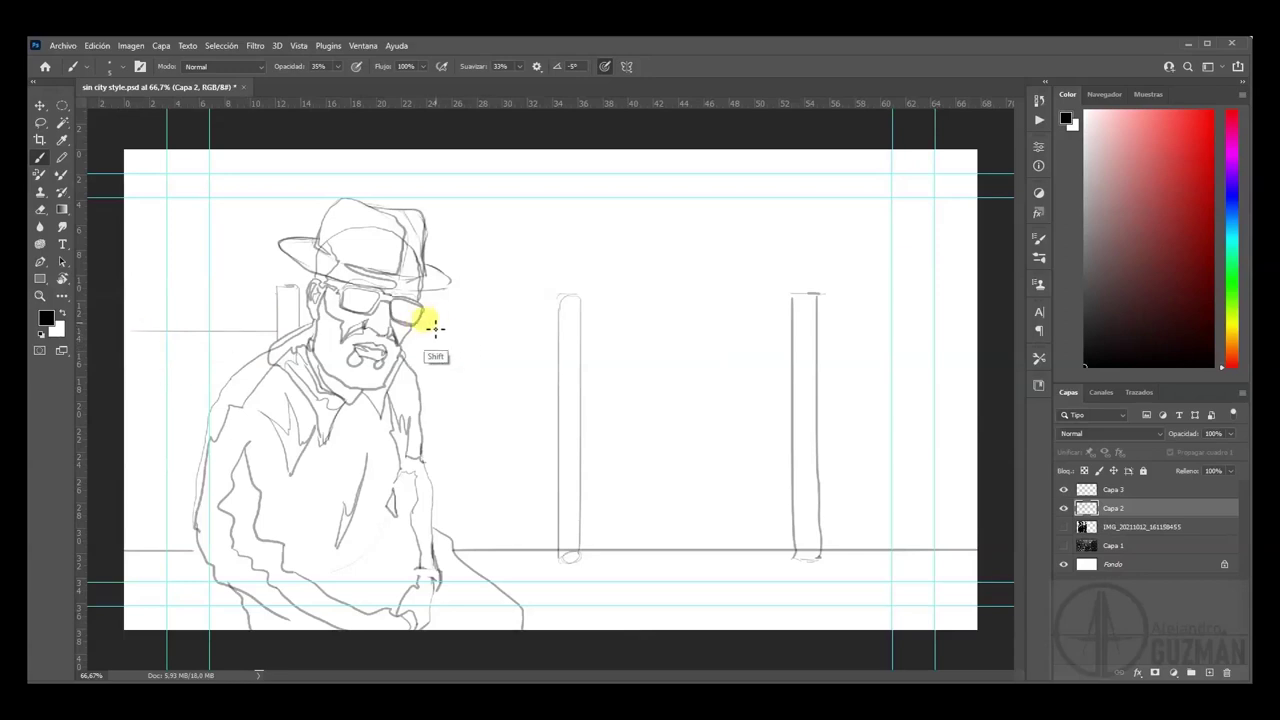
{"action": "key", "text": "ctrl+z"}
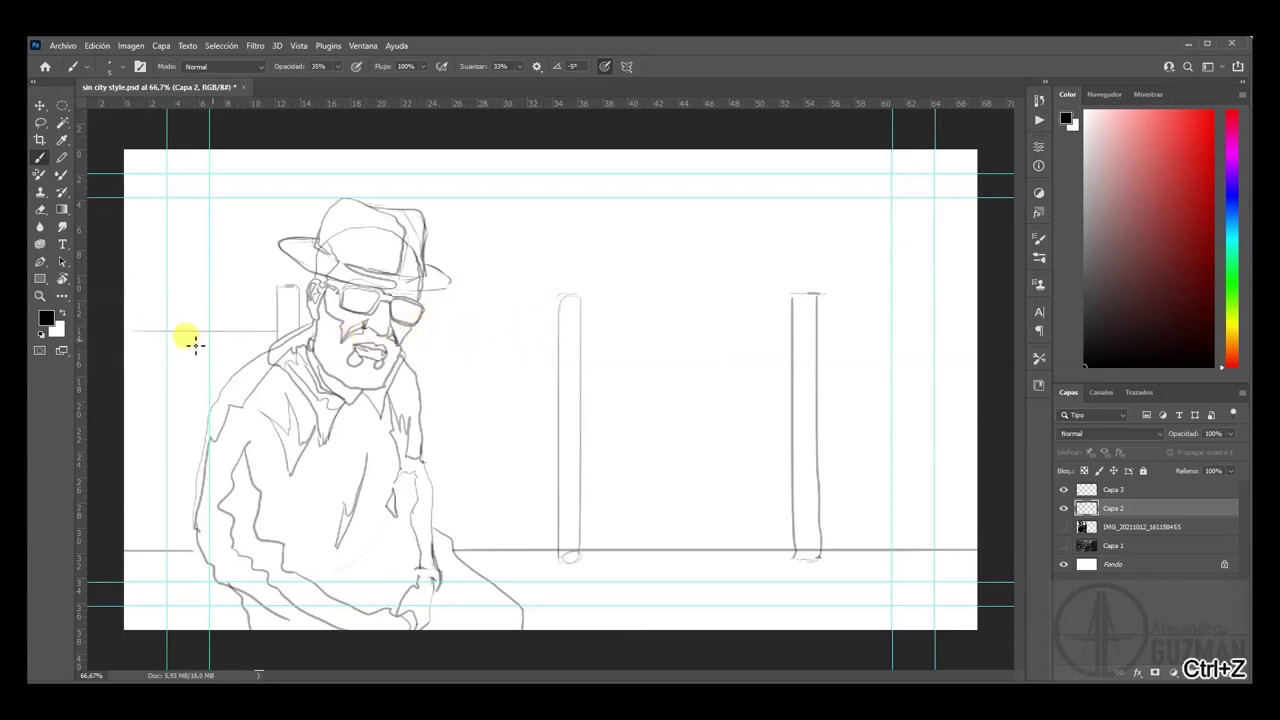
{"action": "mouse_move", "coordinate": [130, 337]}
{"action": "left_mouse_down"}
{"action": "mouse_move", "coordinate": [571, 325]}
{"action": "mouse_move", "coordinate": [853, 336]}
{"action": "left_mouse_up"}
{"action": "key", "text": "ctrl+z"}
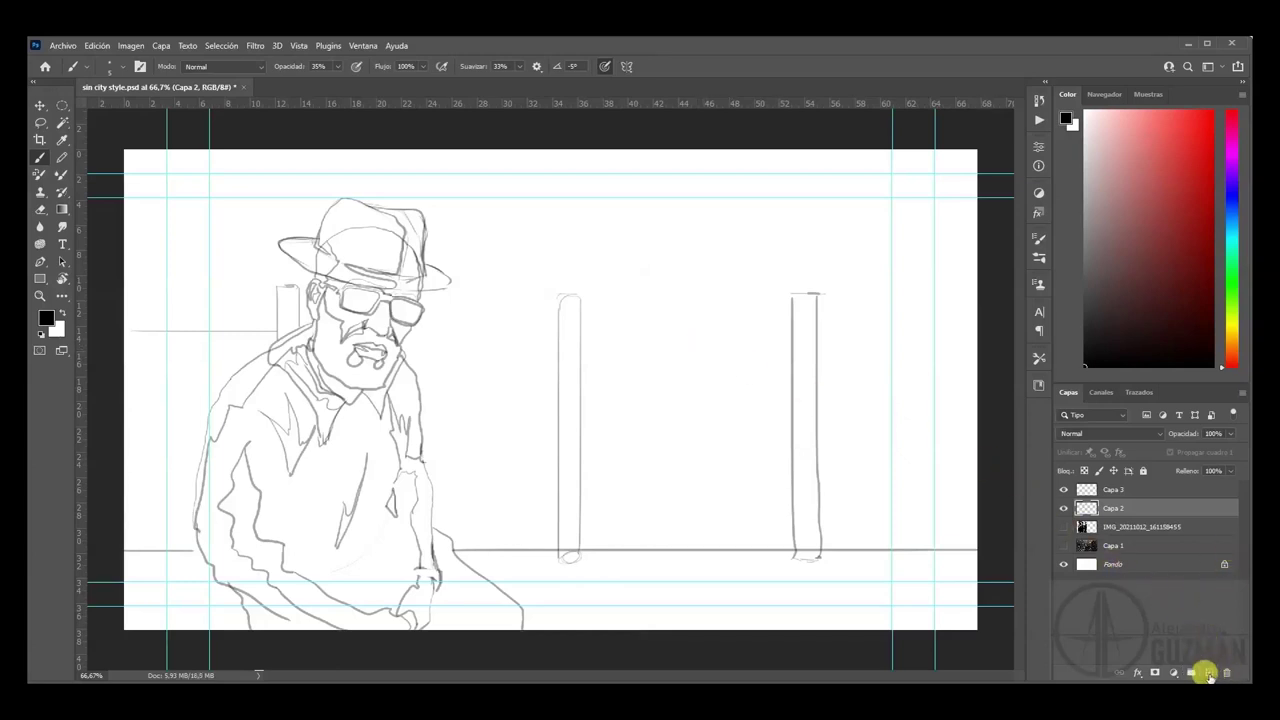
- Add a new layer above Capa 2 and draw a horizontal rail line across the canvas through the upper part of the posts
{"action": "left_click", "coordinate": [1209, 672]}
{"action": "left_click_drag", "start_coordinate": [135, 330], "coordinate": [972, 336]}
{"action": "left_click_drag", "start_coordinate": [1180, 515], "coordinate": [1191, 672]}
{"action": "left_click_drag", "start_coordinate": [727, 340], "coordinate": [720, 337]}
{"action": "key", "text": "ctrl+z"}
{"action": "key", "text": "ctrl+z"}
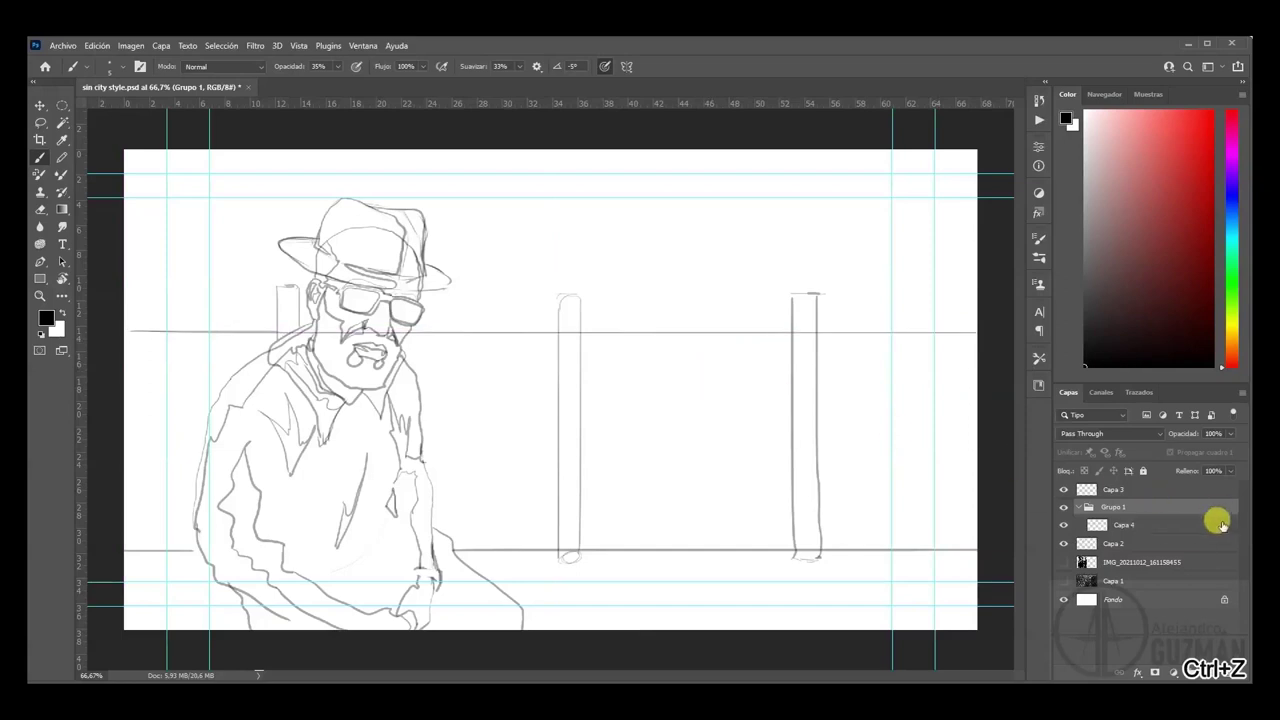
- Duplicate Capa 4, shift the copy slightly down as the rail's lower edge, and merge the two layers
{"action": "left_click_drag", "start_coordinate": [1152, 508], "coordinate": [1211, 670]}
{"action": "mouse_move", "coordinate": [617, 346]}
{"action": "left_mouse_down"}
{"action": "mouse_move", "coordinate": [607, 355]}
{"action": "mouse_move", "coordinate": [606, 343]}
{"action": "left_mouse_up"}
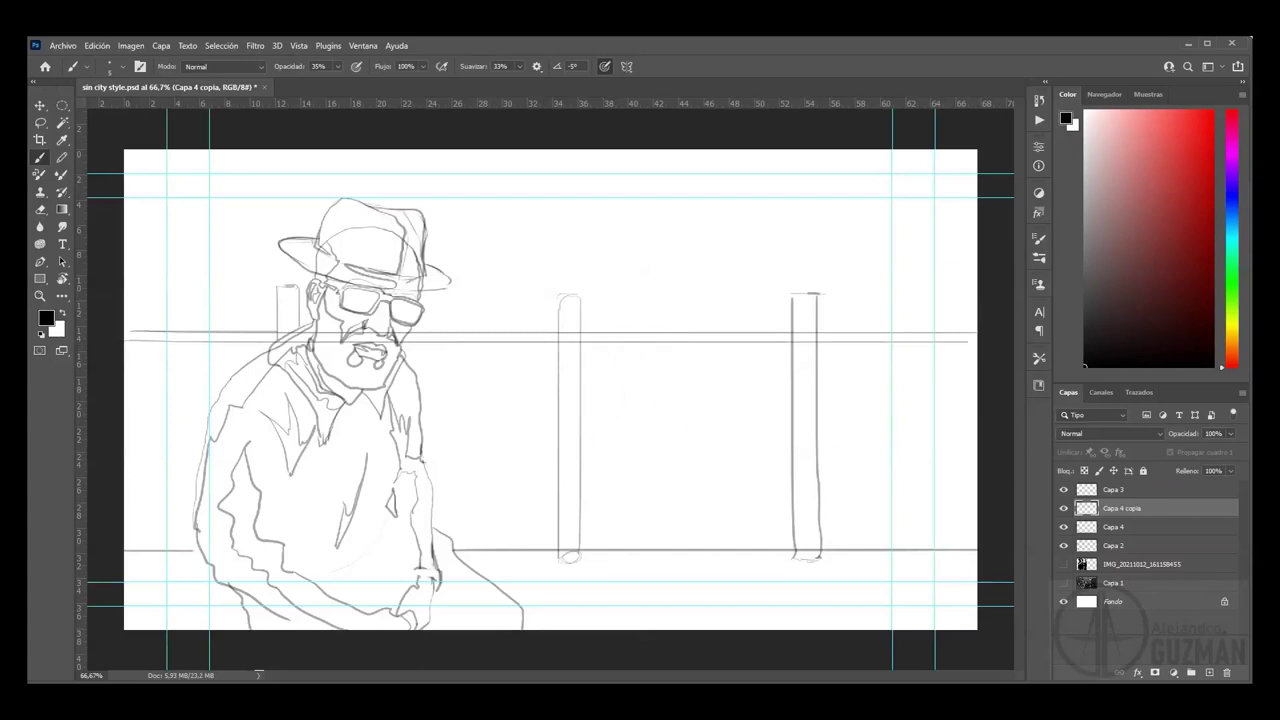
{"action": "left_click", "coordinate": [1131, 525], "text": "shift"}
{"action": "key", "text": "e"}
{"action": "right_click", "coordinate": [1133, 525]}
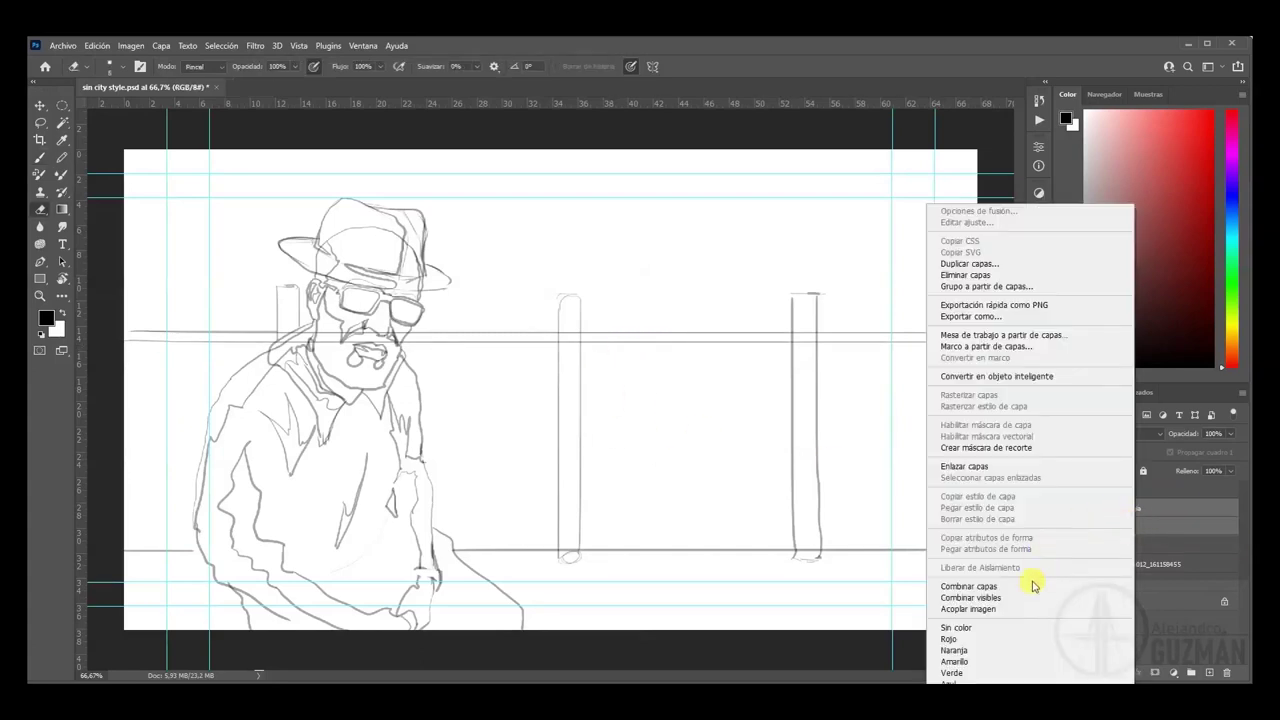
{"action": "left_click", "coordinate": [968, 586]}
{"action": "left_click_drag", "start_coordinate": [1187, 504], "coordinate": [1191, 672]}
{"action": "left_click_drag", "start_coordinate": [700, 343], "coordinate": [757, 366]}
{"action": "key", "text": "ctrl+z"}
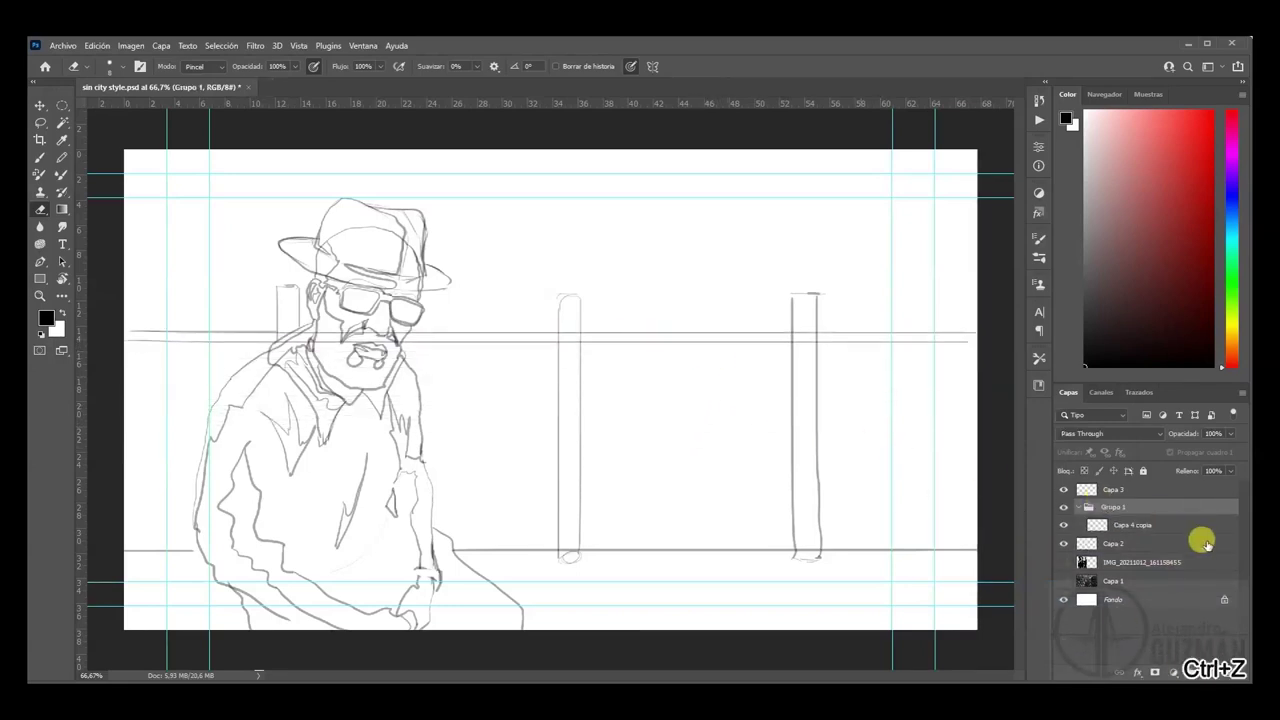
{"action": "key", "text": "ctrl+z"}
- Duplicate the Capa 4 copia rail layer twice and shift each copy straight down to form a second and a third fence rail
{"action": "left_click_drag", "start_coordinate": [1155, 508], "coordinate": [1209, 672]}
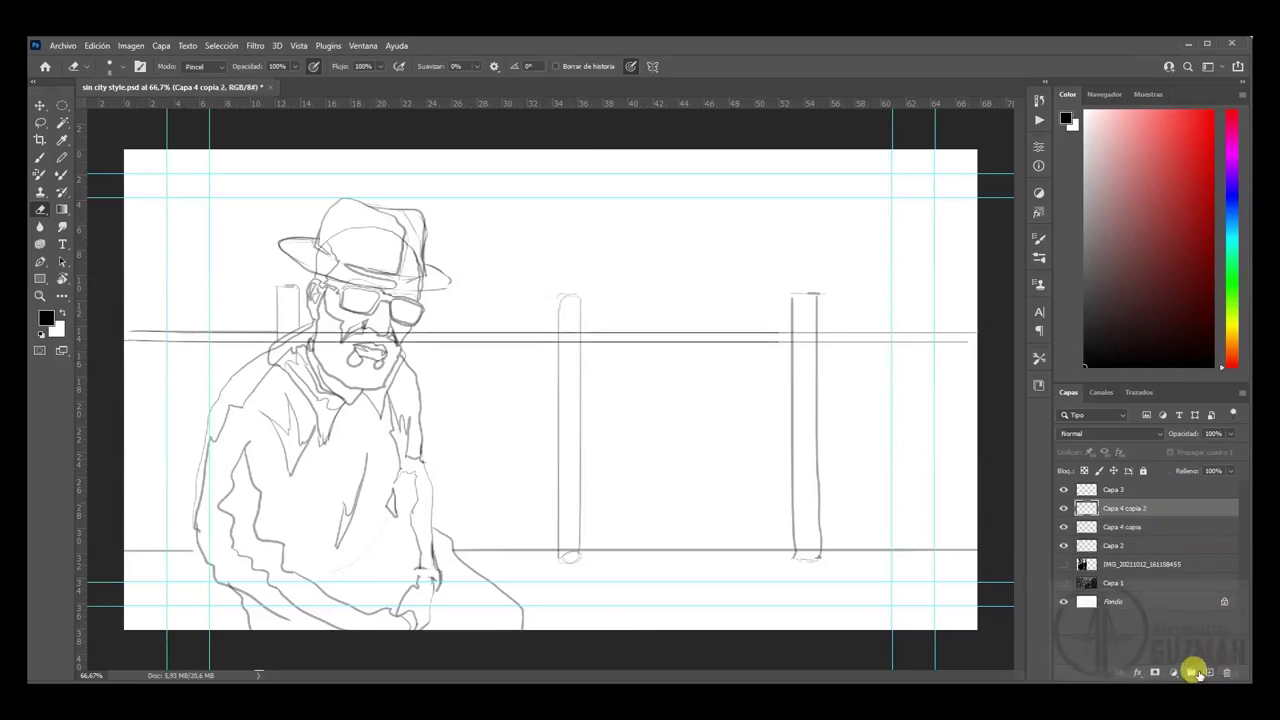
{"action": "left_click_drag", "start_coordinate": [626, 340], "coordinate": [611, 405]}
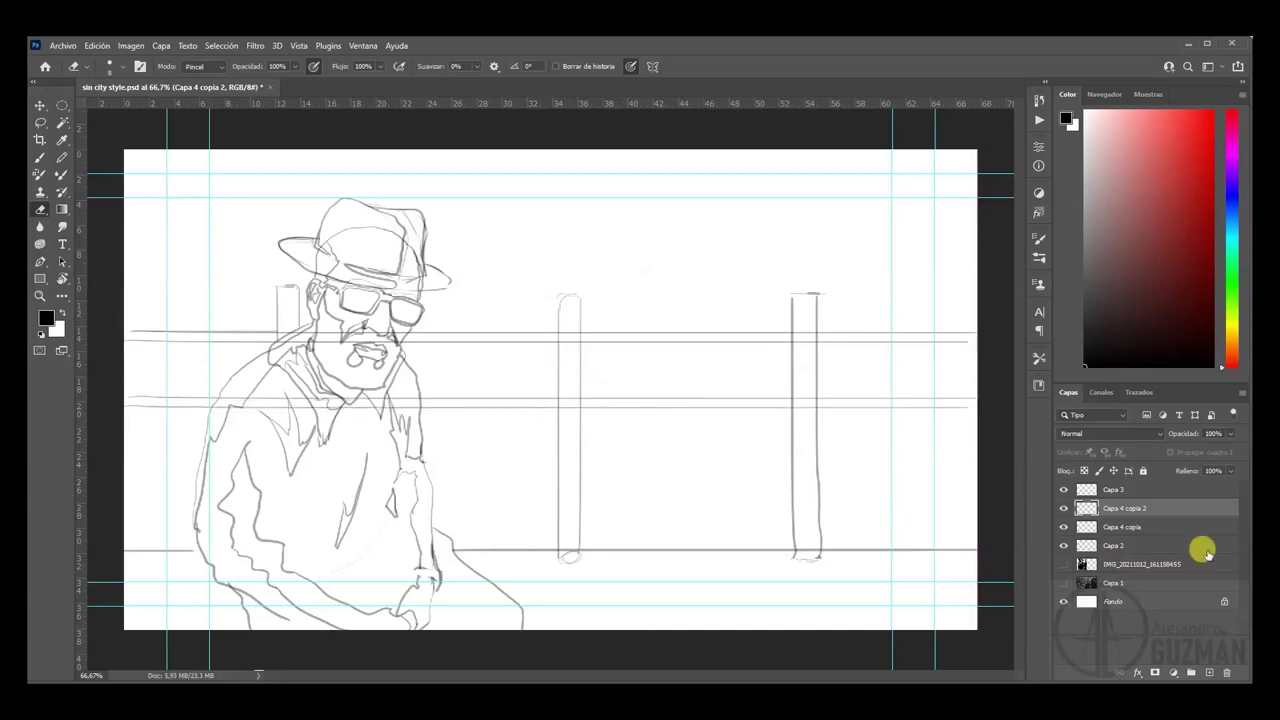
{"action": "left_click_drag", "start_coordinate": [1160, 515], "coordinate": [1209, 672]}
{"action": "left_click_drag", "start_coordinate": [674, 410], "coordinate": [676, 414]}
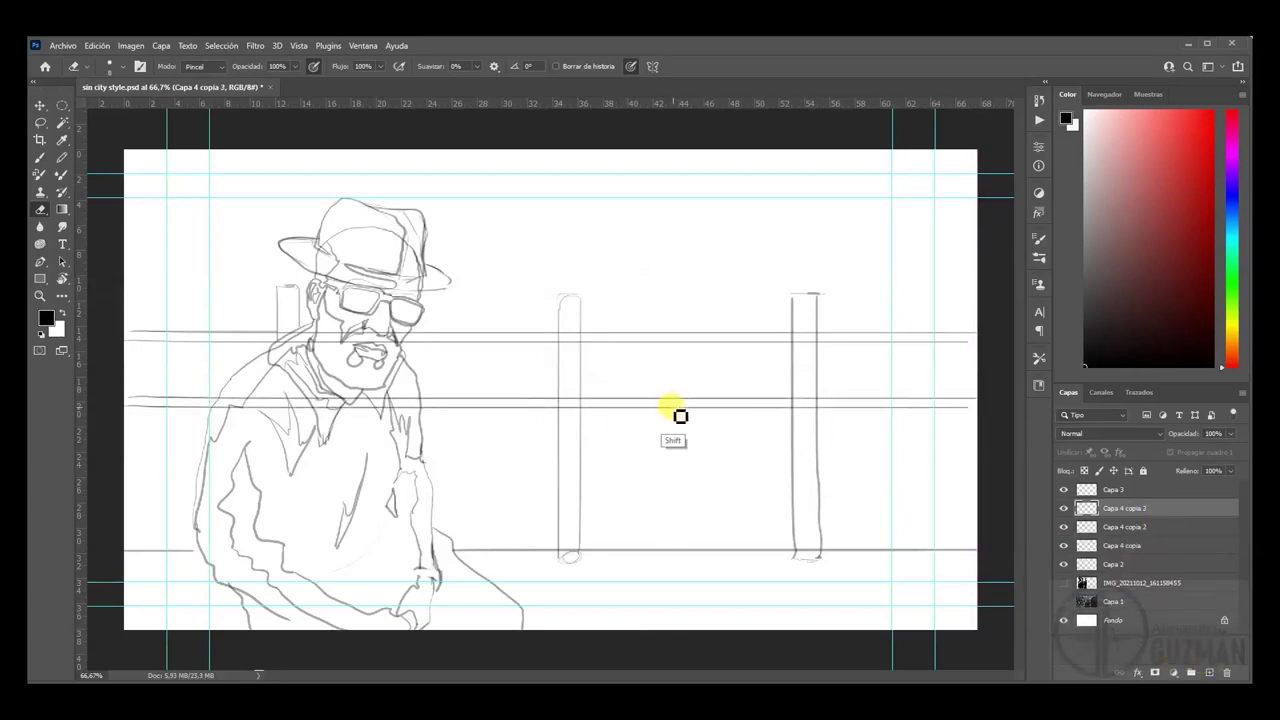
{"action": "left_click_drag", "start_coordinate": [674, 409], "coordinate": [666, 465]}
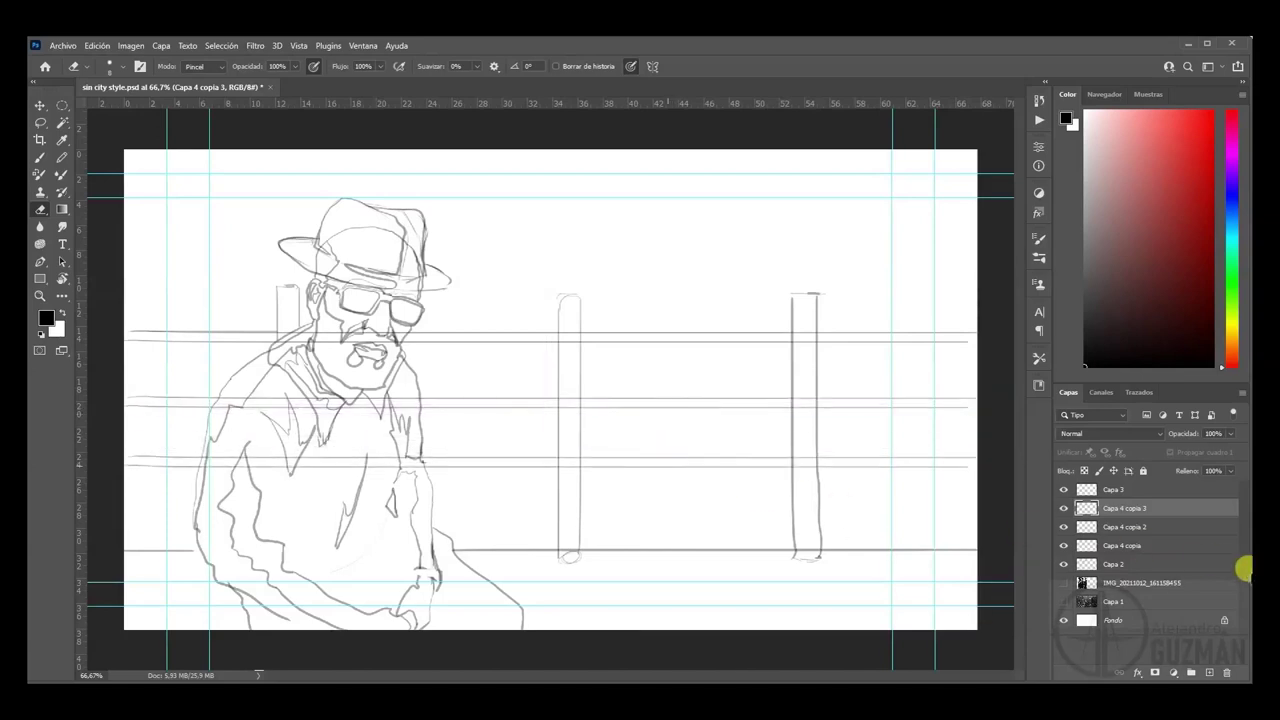
- Merge the three rail layers, Capa 4 copia, Capa 4 copia 2 and Capa 4 copia 3, into one
{"action": "left_click", "coordinate": [1130, 545], "text": "shift"}
{"action": "right_click", "coordinate": [1155, 517]}
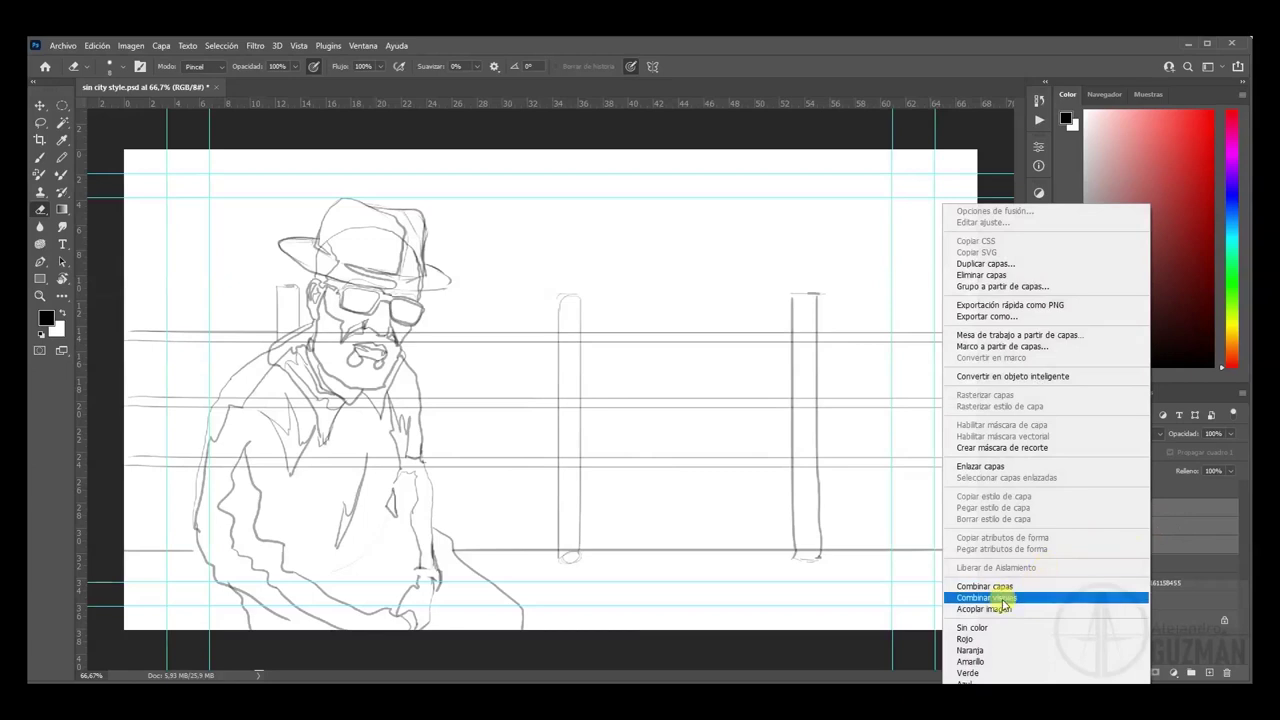
{"action": "left_click", "coordinate": [1007, 588]}
- Erase the rail lines where they cross the man's figure and the two tall fence posts, using an enlarged eraser
{"action": "key", "text": "b"}
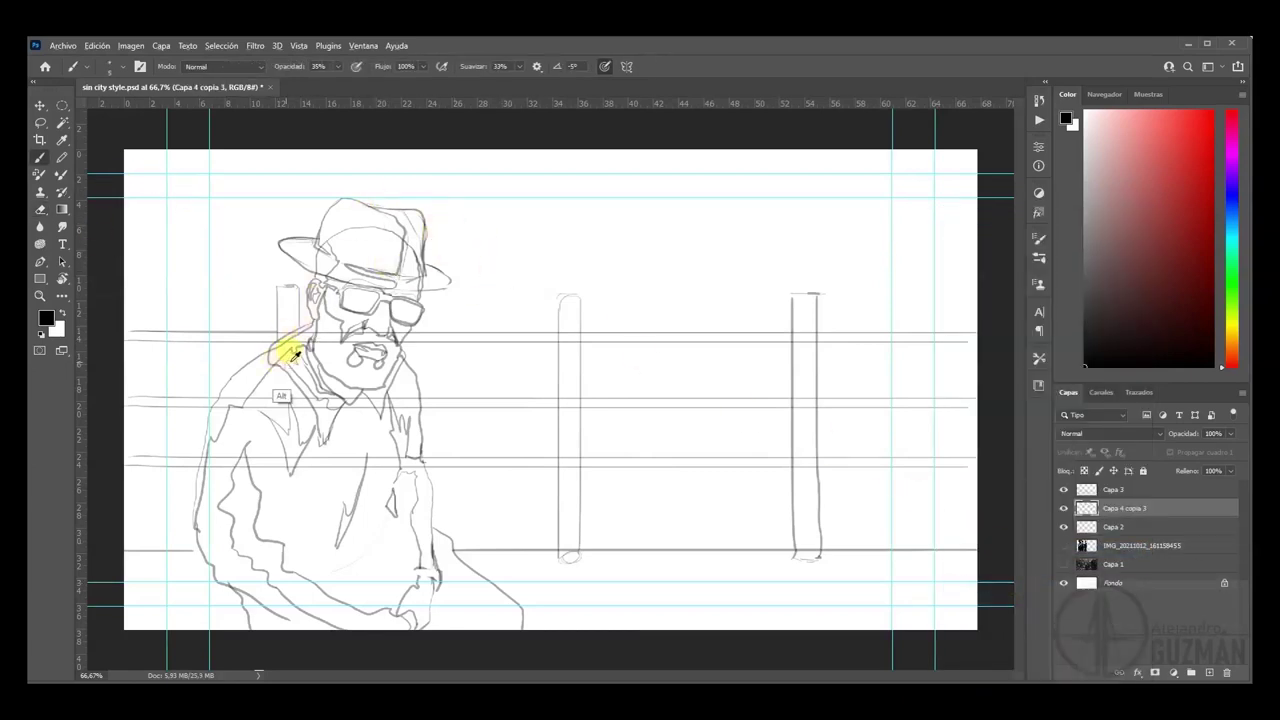
{"action": "key", "text": "alt+e"}
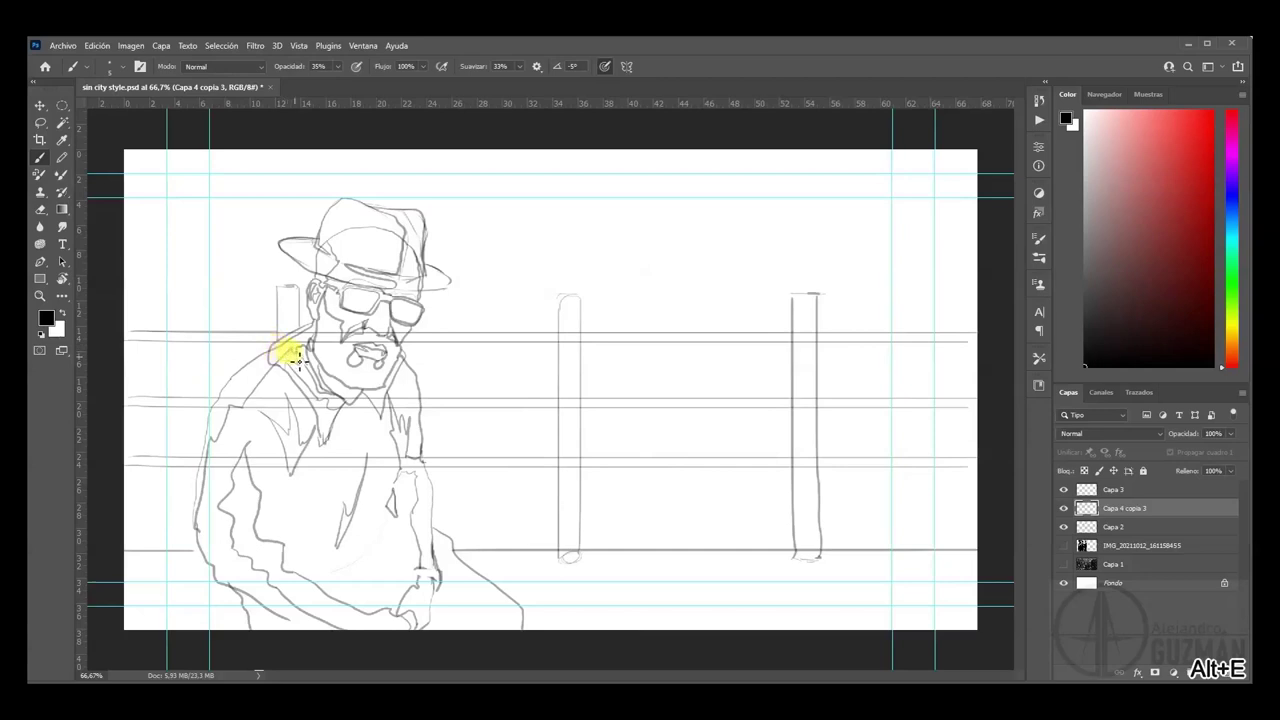
{"action": "key", "text": "e"}
{"action": "mouse_move", "coordinate": [306, 357]}
{"action": "left_mouse_down"}
{"action": "mouse_move", "coordinate": [390, 335]}
{"action": "mouse_move", "coordinate": [364, 385]}
{"action": "mouse_move", "coordinate": [397, 413]}
{"action": "mouse_move", "coordinate": [407, 395]}
{"action": "mouse_move", "coordinate": [409, 406]}
{"action": "mouse_move", "coordinate": [301, 403]}
{"action": "mouse_move", "coordinate": [307, 387]}
{"action": "mouse_move", "coordinate": [236, 422]}
{"action": "left_mouse_up"}
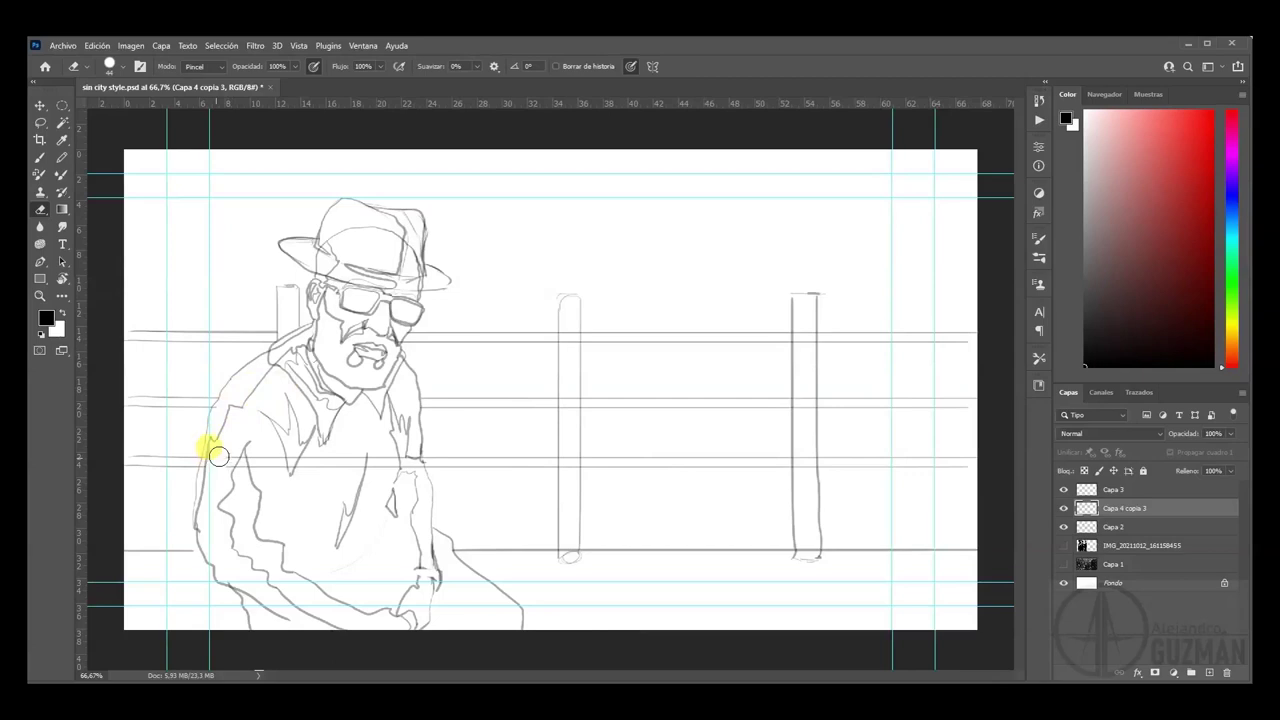
{"action": "mouse_move", "coordinate": [222, 452]}
{"action": "left_mouse_down"}
{"action": "mouse_move", "coordinate": [277, 451]}
{"action": "mouse_move", "coordinate": [233, 465]}
{"action": "mouse_move", "coordinate": [257, 477]}
{"action": "mouse_move", "coordinate": [407, 456]}
{"action": "mouse_move", "coordinate": [340, 455]}
{"action": "left_mouse_up"}
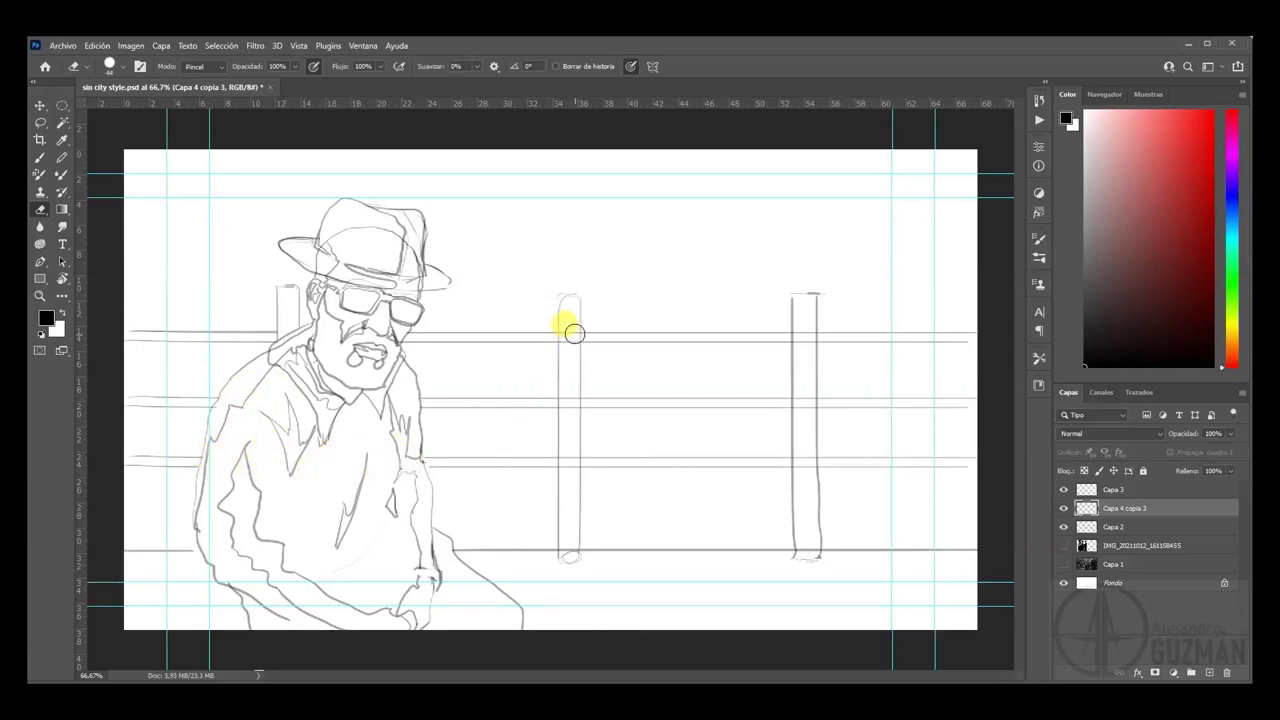
{"action": "left_click_drag", "start_coordinate": [568, 417], "coordinate": [566, 470]}
{"action": "left_click", "coordinate": [822, 332]}
{"action": "mouse_move", "coordinate": [808, 333]}
{"action": "left_mouse_down"}
{"action": "mouse_move", "coordinate": [794, 463]}
{"action": "mouse_move", "coordinate": [682, 452]}
{"action": "left_mouse_up"}
- Check the reference photo layer, hide it again, and brush small elliptical tops on the three fence posts
{"action": "left_click", "coordinate": [1075, 541]}
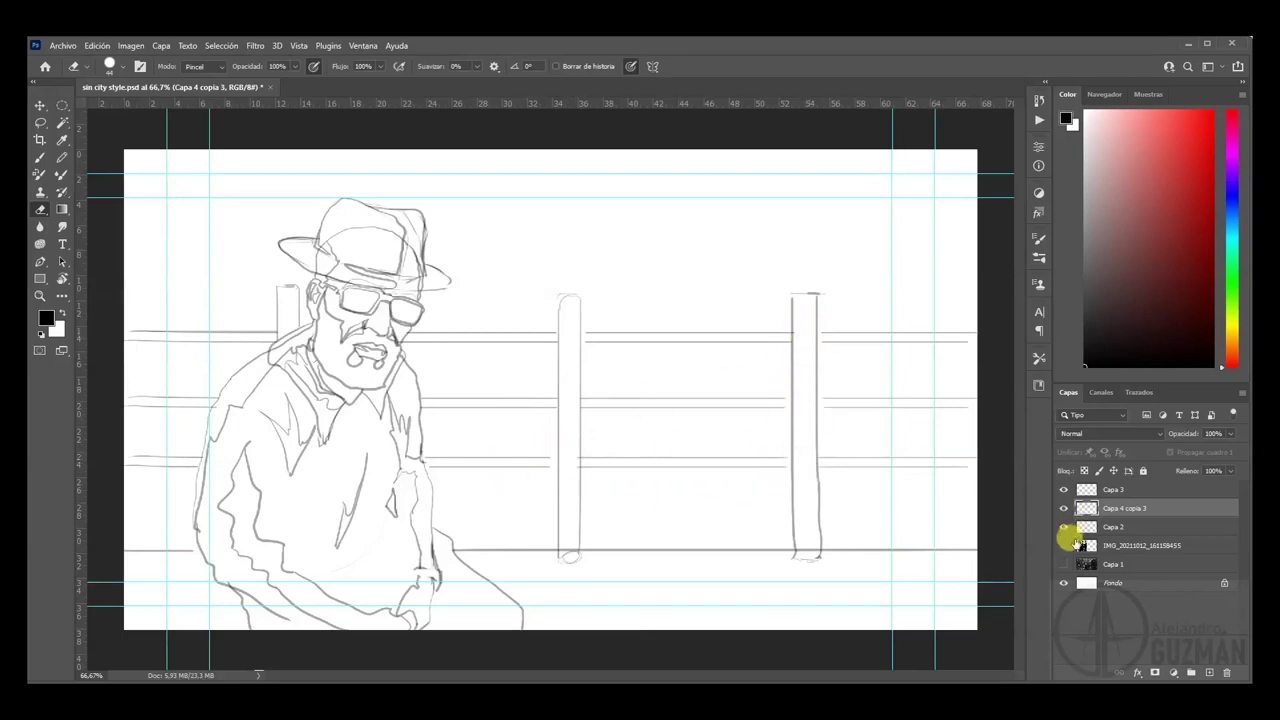
{"action": "left_click", "coordinate": [1065, 550]}
{"action": "left_click", "coordinate": [1065, 550]}
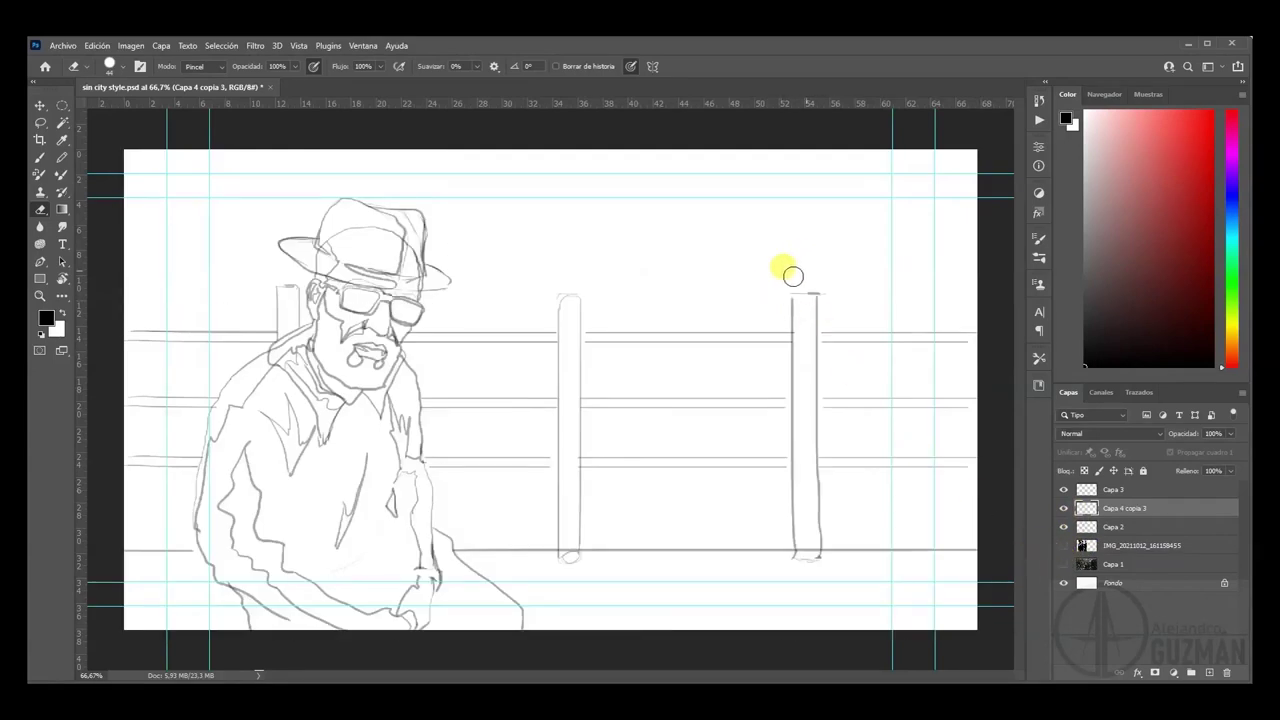
{"action": "key", "text": "b"}
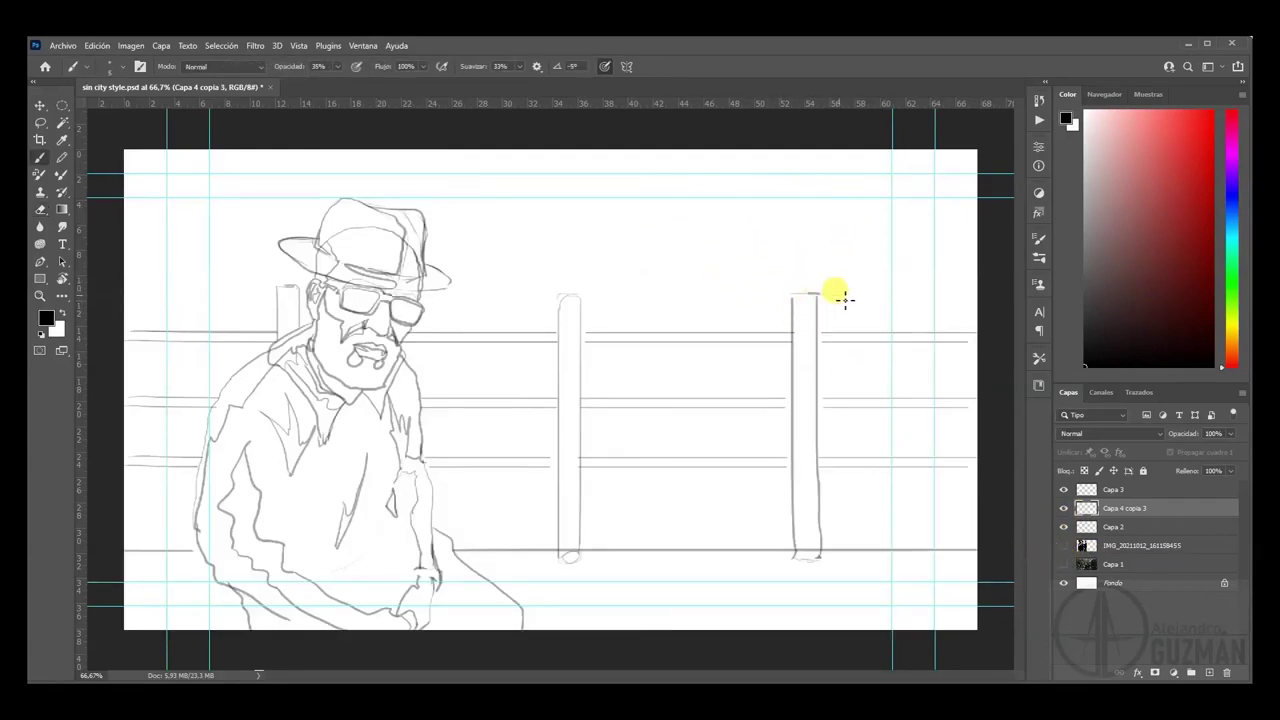
{"action": "left_click_drag", "start_coordinate": [802, 300], "coordinate": [787, 297]}
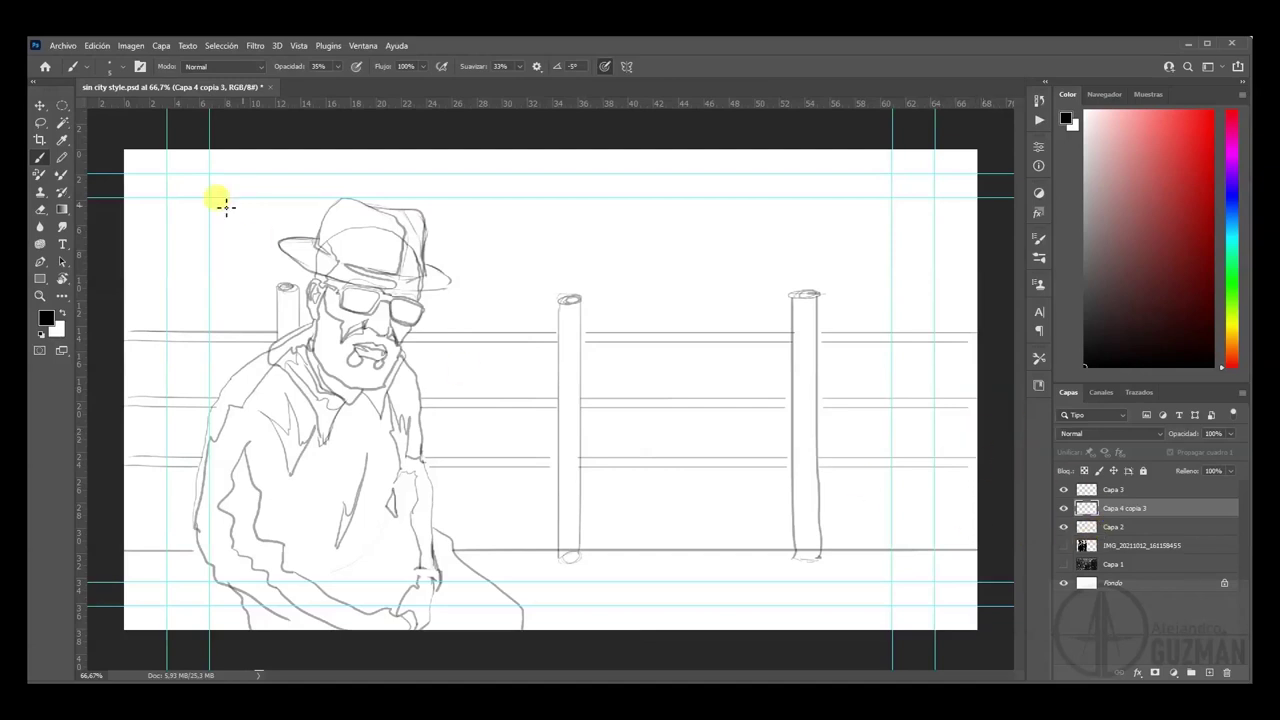
- Try to distort the base of the far-right post with a rectangular selection on Capa 4 copia 3
{"action": "left_click", "coordinate": [62, 105]}
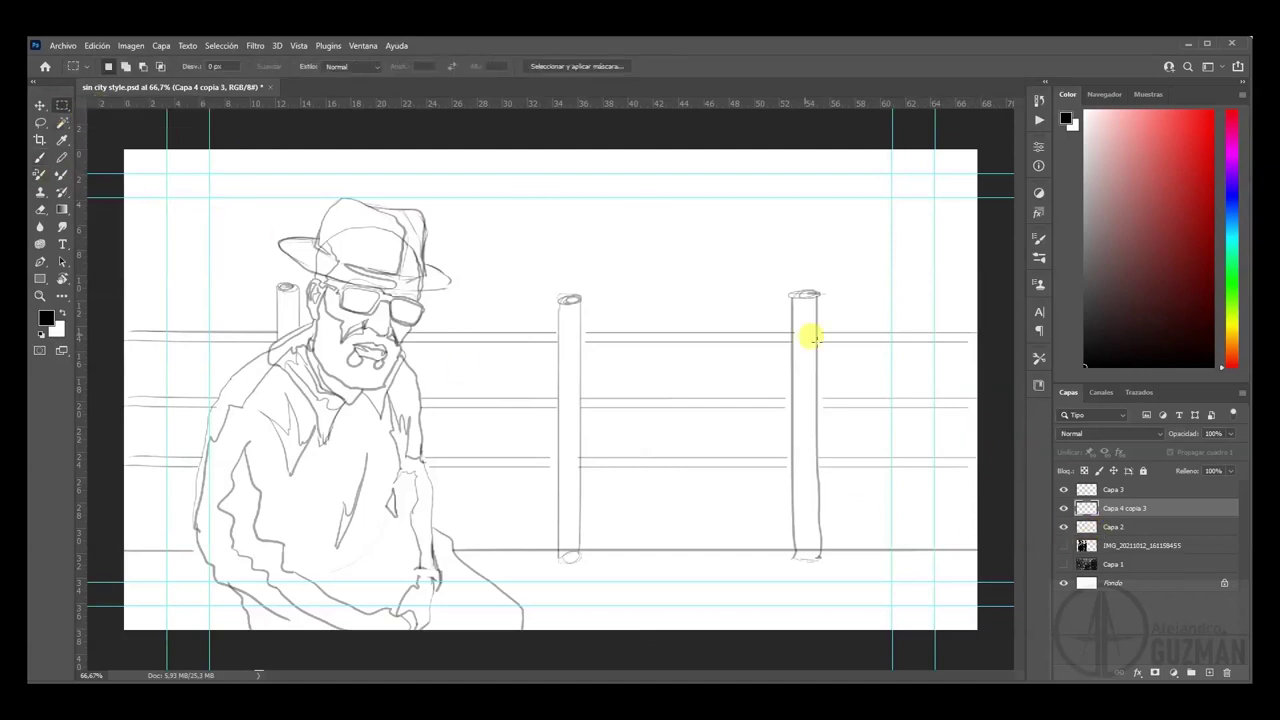
{"action": "left_click_drag", "start_coordinate": [789, 281], "coordinate": [818, 568]}
{"action": "key", "text": "ctrl+t"}
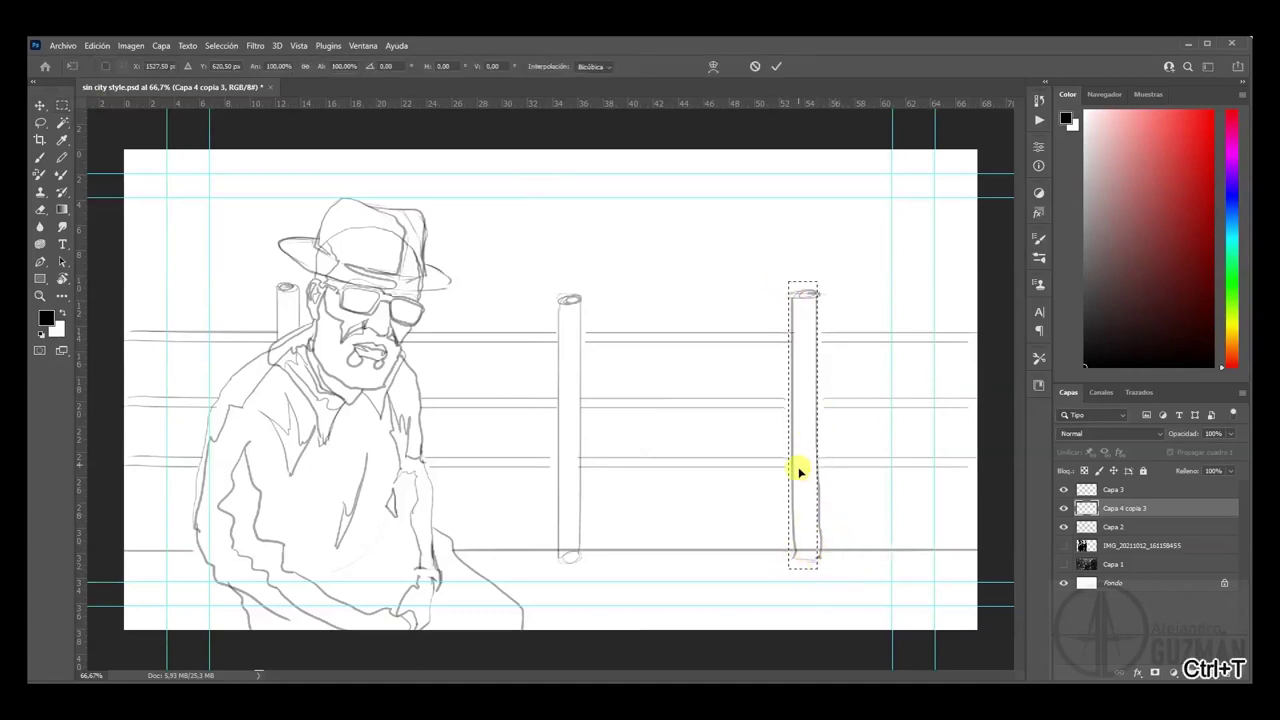
{"action": "left_click_drag", "start_coordinate": [810, 495], "coordinate": [800, 494]}
{"action": "key", "text": "ctrl+z"}
{"action": "left_click_drag", "start_coordinate": [788, 570], "coordinate": [830, 570]}
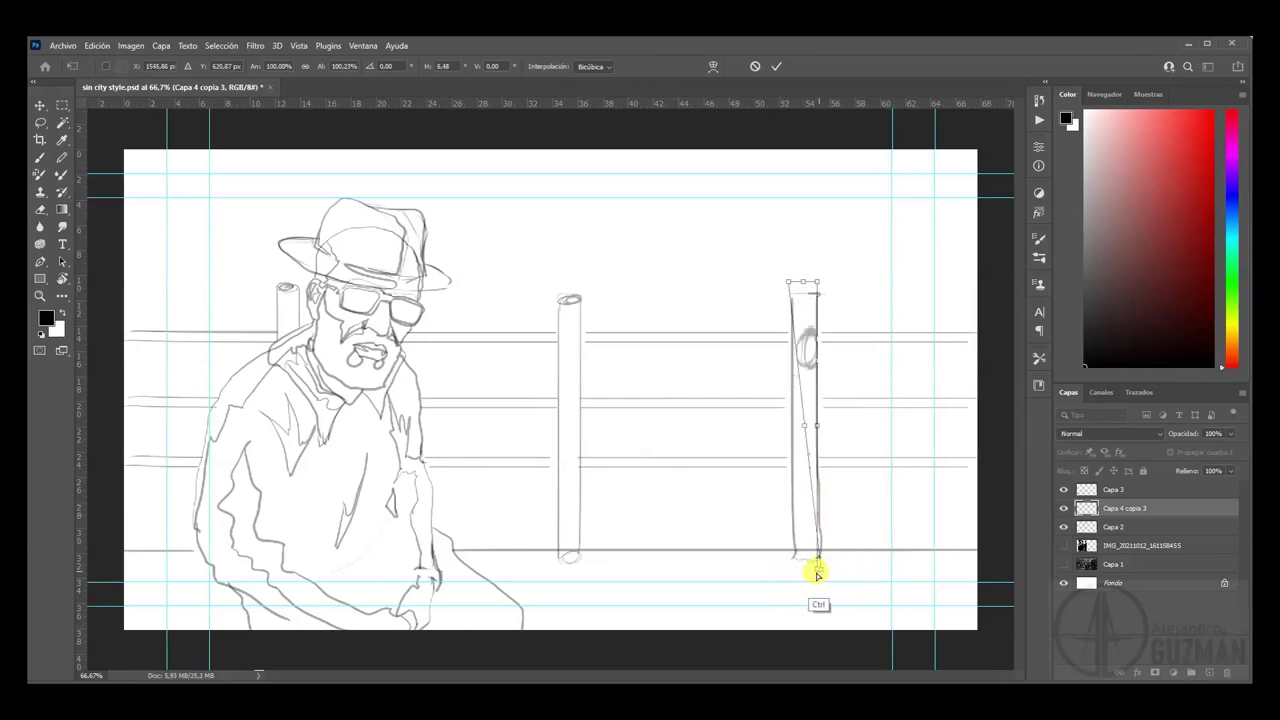
{"action": "key", "text": "ctrl+z"}
{"action": "mouse_move", "coordinate": [790, 570]}
{"action": "left_mouse_down"}
{"action": "mouse_move", "coordinate": [820, 573]}
{"action": "mouse_move", "coordinate": [801, 575]}
{"action": "left_mouse_up"}
{"action": "key", "text": "Return"}
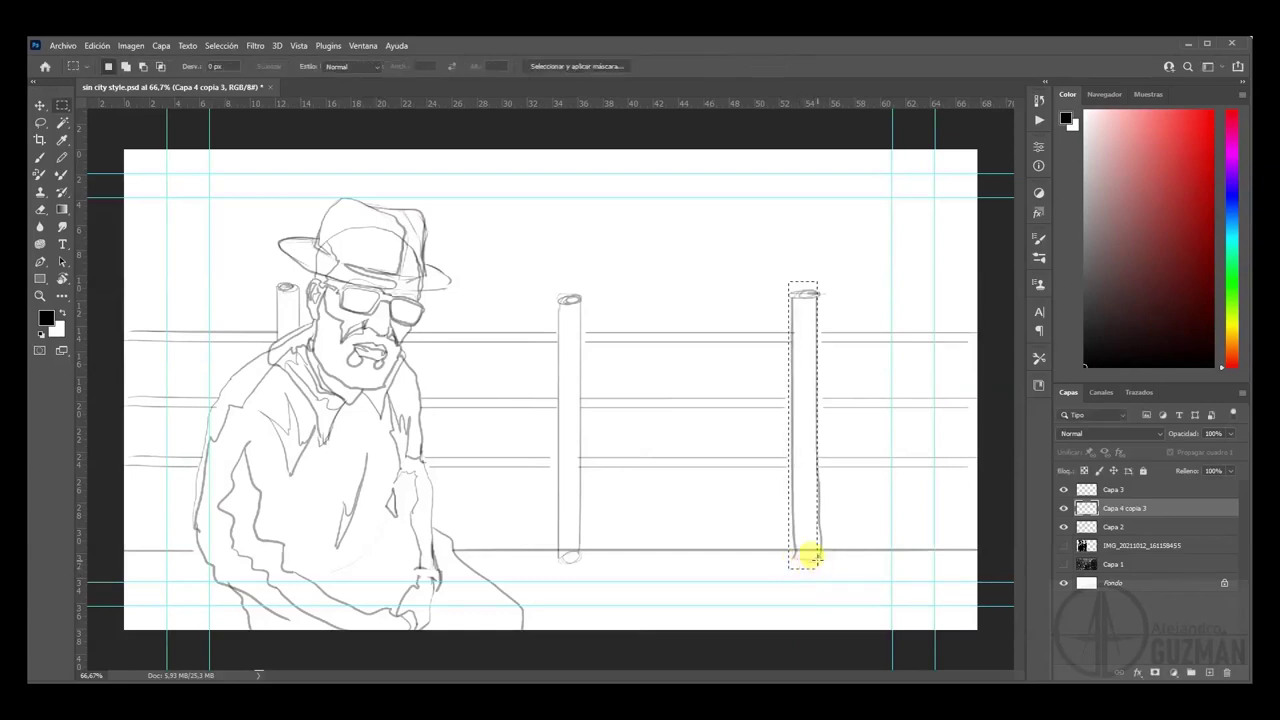
{"action": "key", "text": "ctrl+d"}
- Merge the rail layer Capa 4 copia 3 with the sketch layer Capa 2
{"action": "key", "text": "e"}
{"action": "left_click", "coordinate": [1125, 526], "text": "ctrl"}
{"action": "right_click", "coordinate": [1110, 510]}
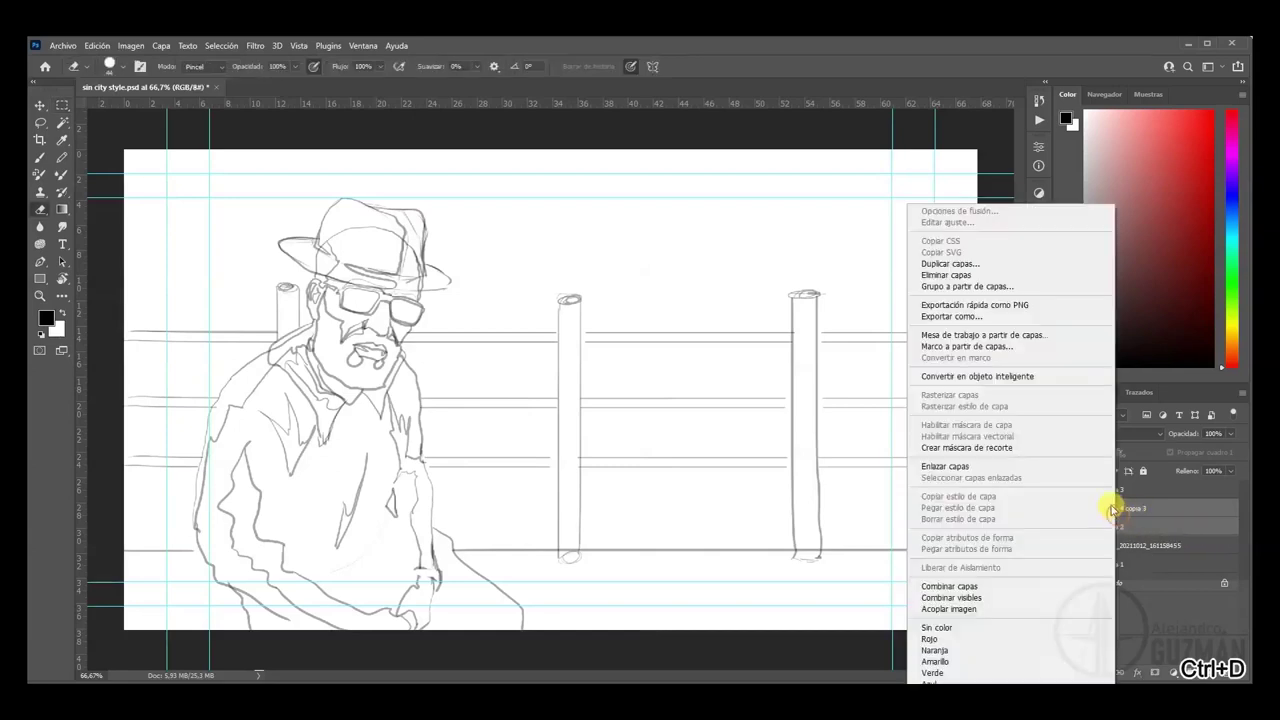
{"action": "left_click", "coordinate": [990, 587]}
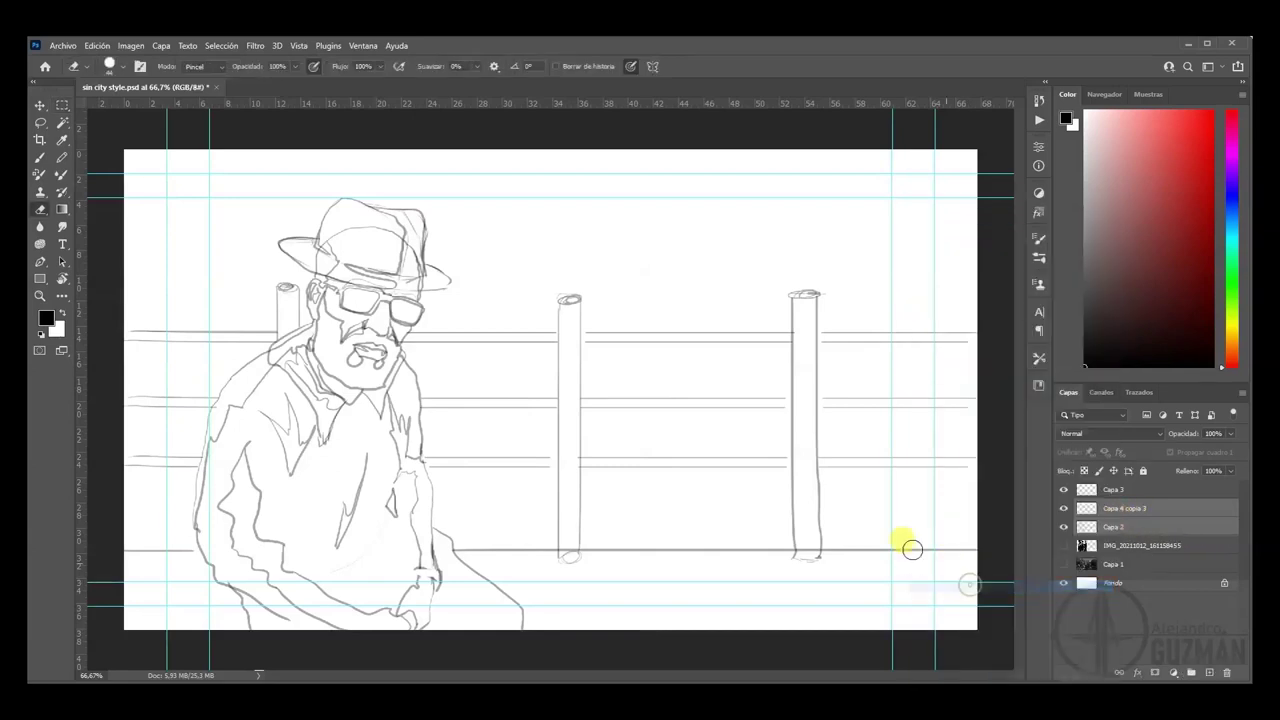
- Select the far-right post with a rectangular marquee and distort its lower corners inward so it tapers towards the ground
{"action": "left_click", "coordinate": [61, 105]}
{"action": "left_click_drag", "start_coordinate": [787, 286], "coordinate": [822, 566]}
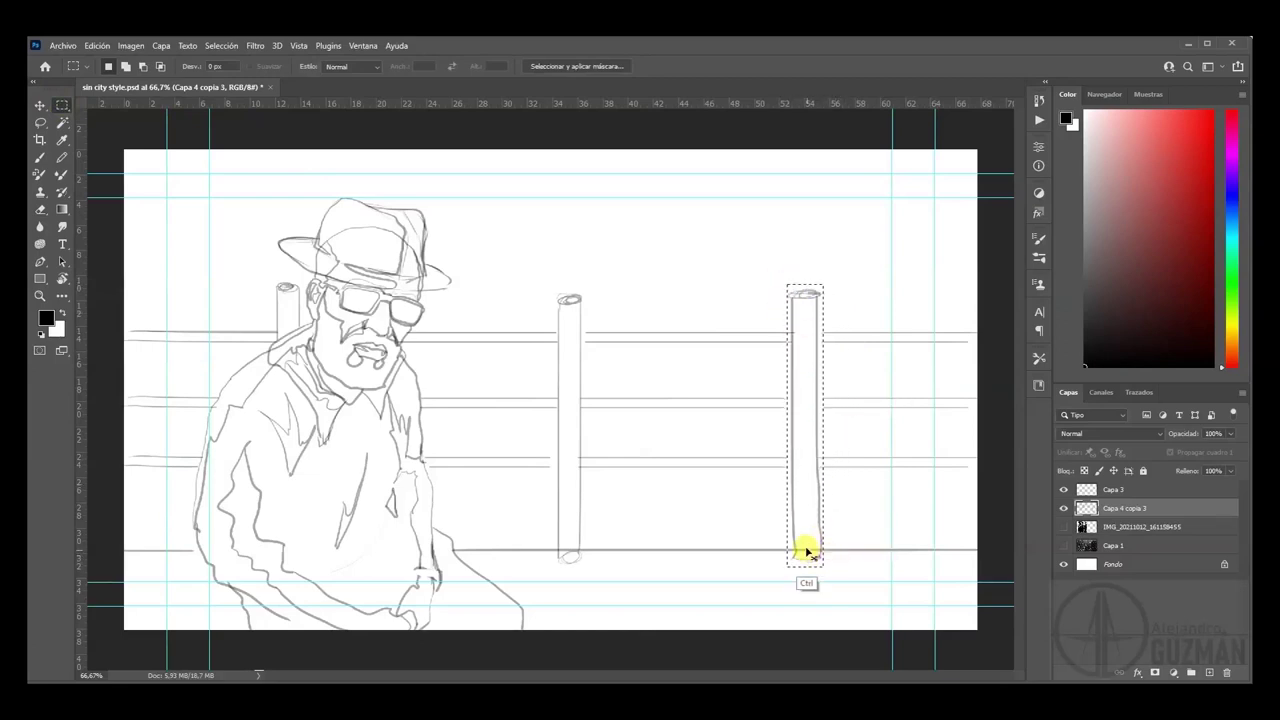
{"action": "key", "text": "ctrl+t"}
{"action": "left_click_drag", "start_coordinate": [783, 566], "coordinate": [829, 564]}
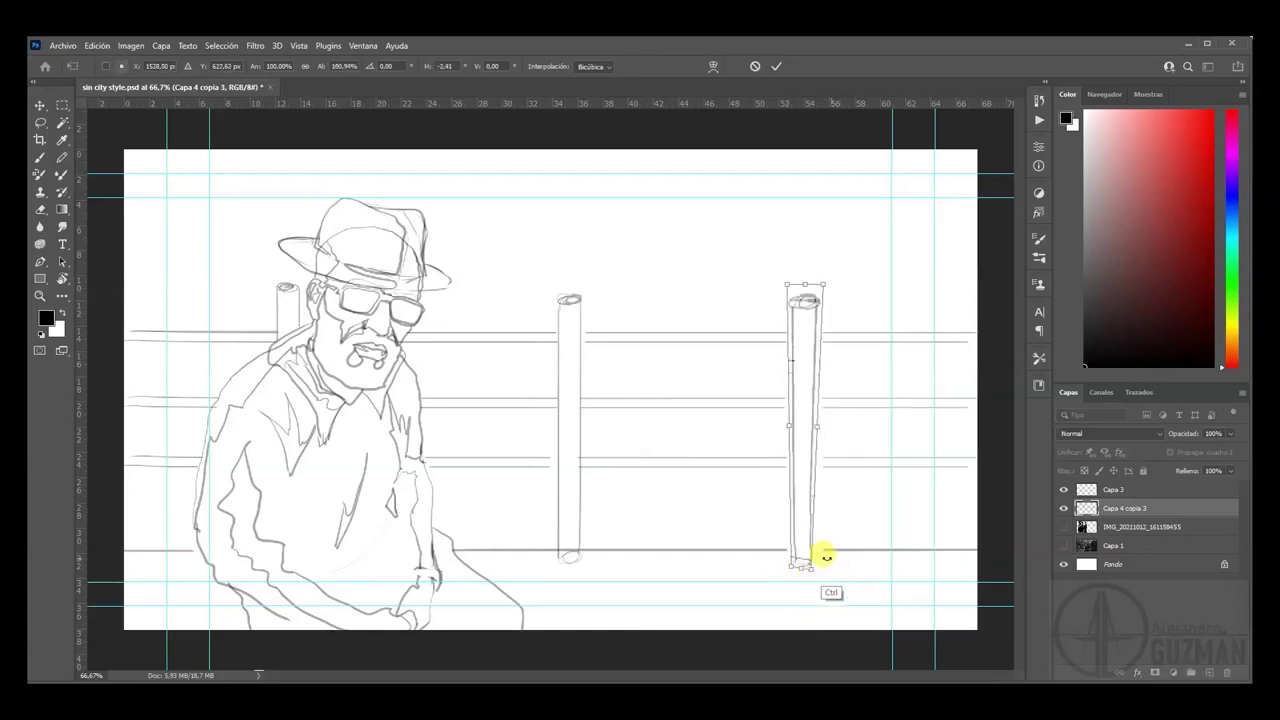
{"action": "key", "text": "Return"}
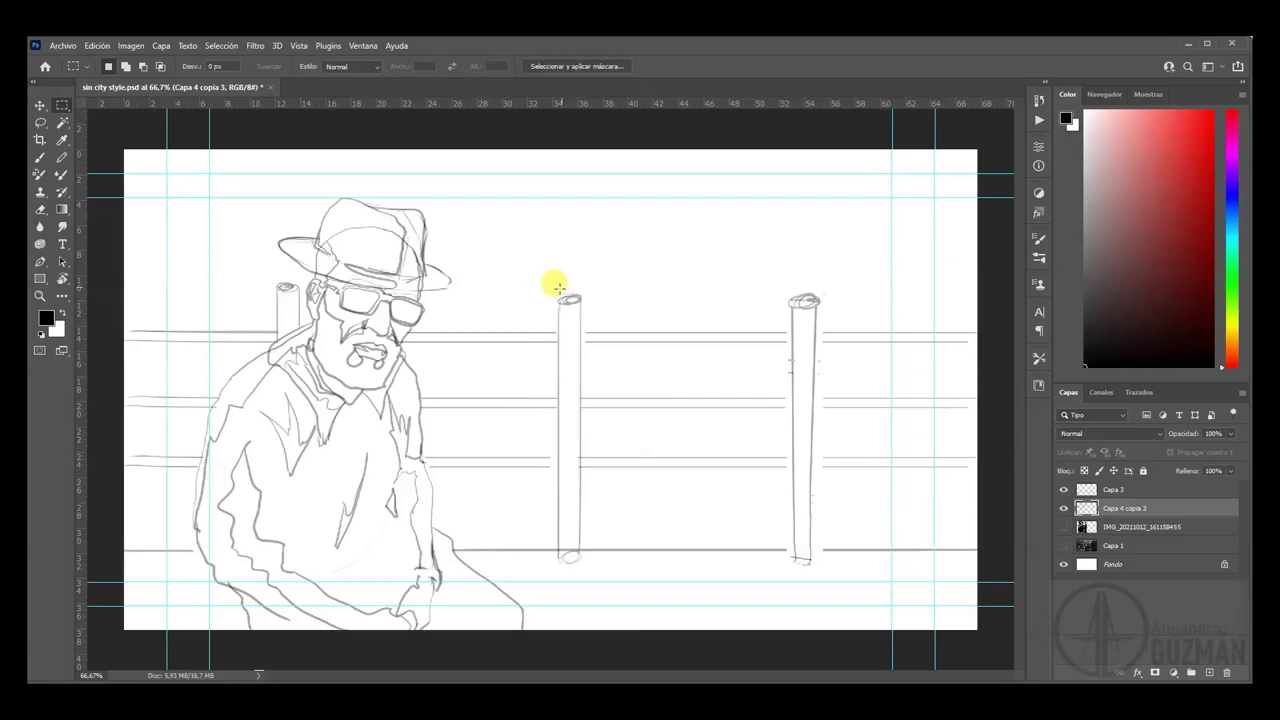
- Select the middle fence post and distort its lower corners inward to give it a matching taper
{"action": "left_click_drag", "start_coordinate": [551, 287], "coordinate": [603, 571]}
{"action": "key", "text": "ctrl+t"}
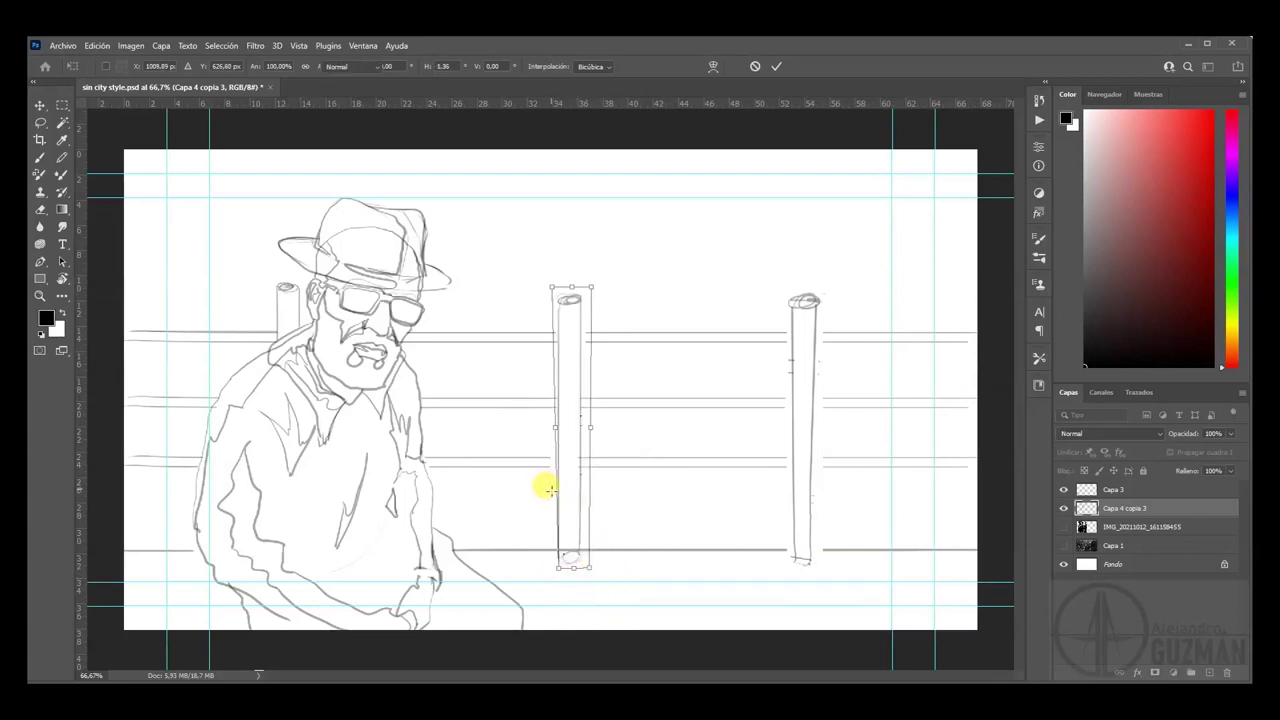
{"action": "key", "text": "Return"}
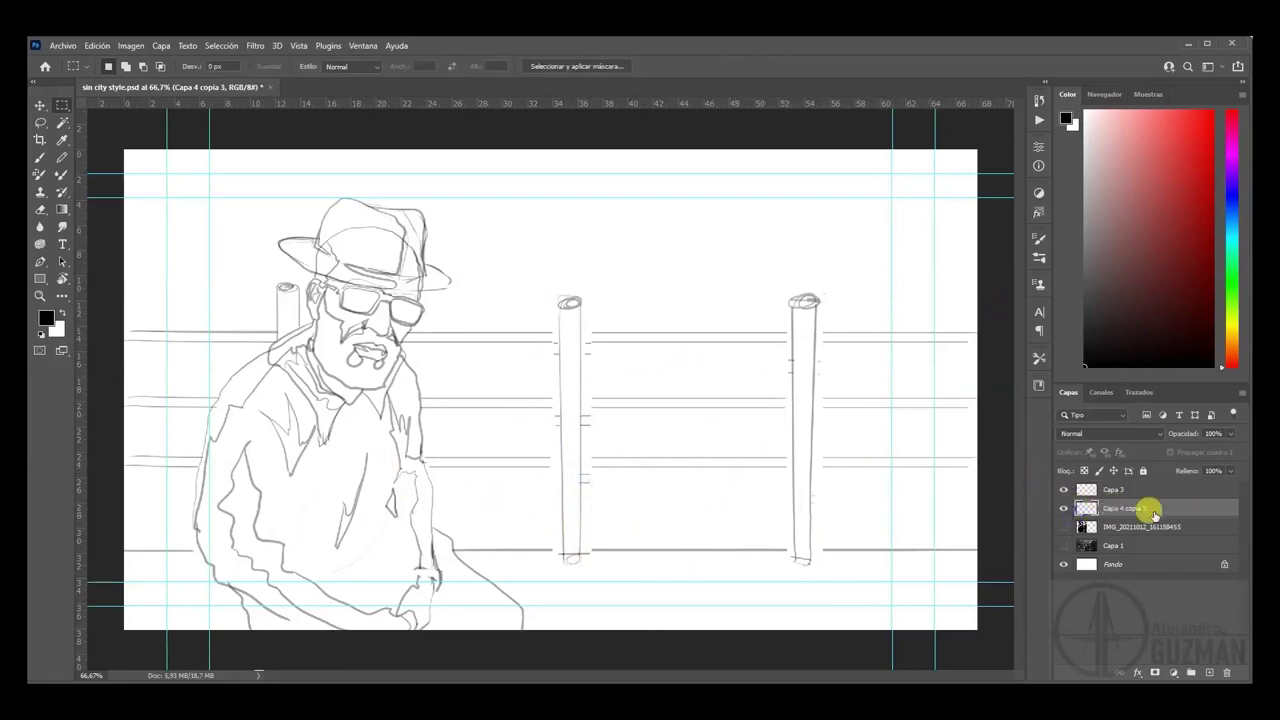
- Compare the artwork on Capa 3 with the sketch on Capa 4 copia 3 by hiding and showing each layer
{"action": "left_click", "coordinate": [1064, 490]}
{"action": "left_click", "coordinate": [1110, 490]}
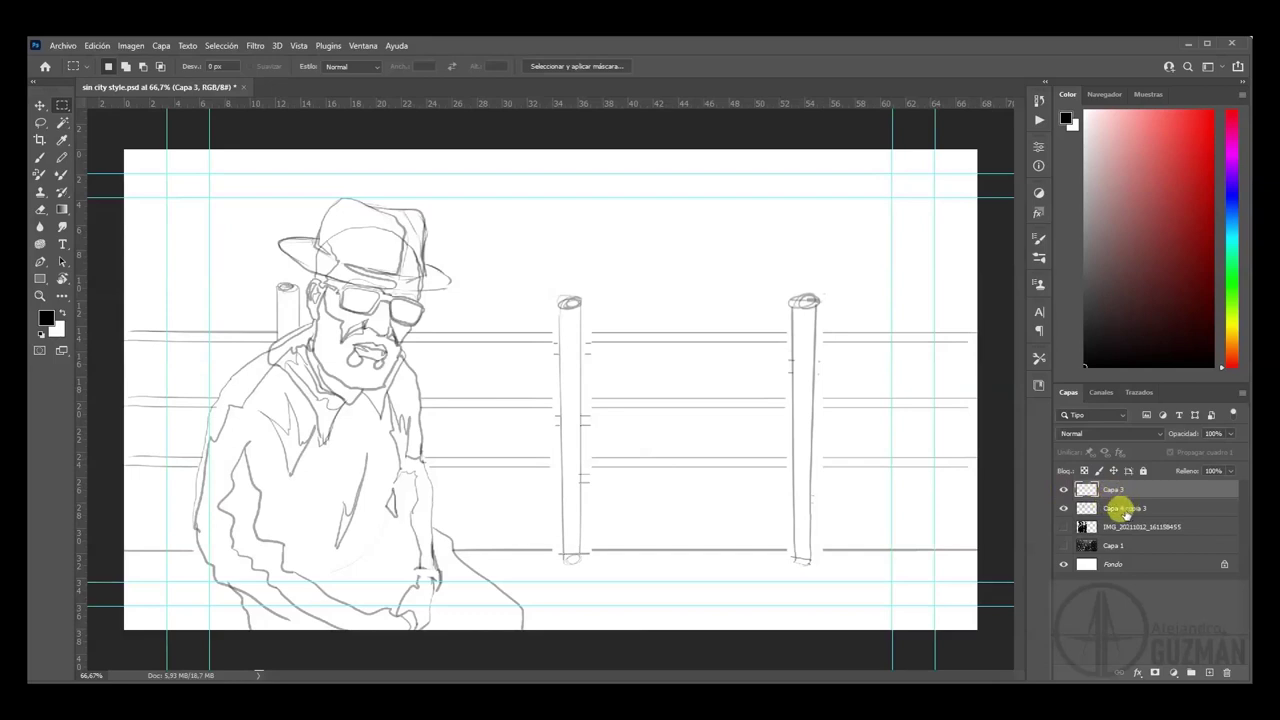
{"action": "left_click", "coordinate": [1126, 508]}
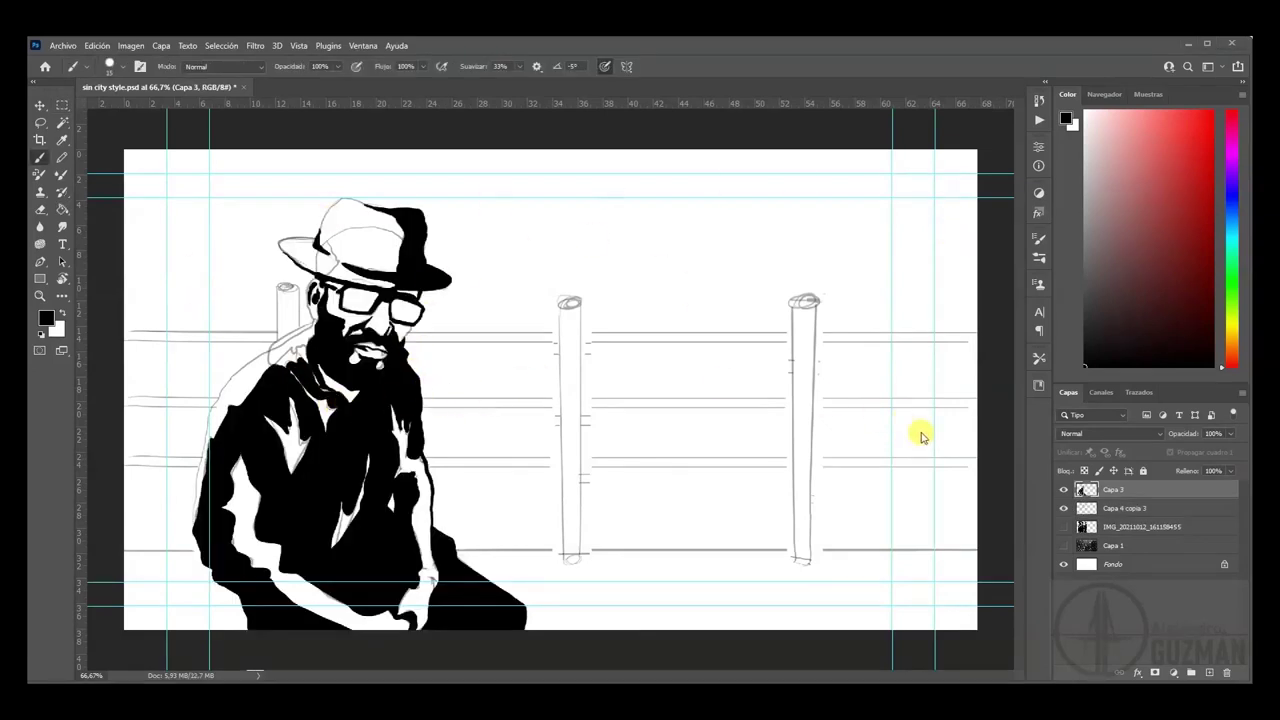
{"action": "left_click", "coordinate": [1064, 489]}
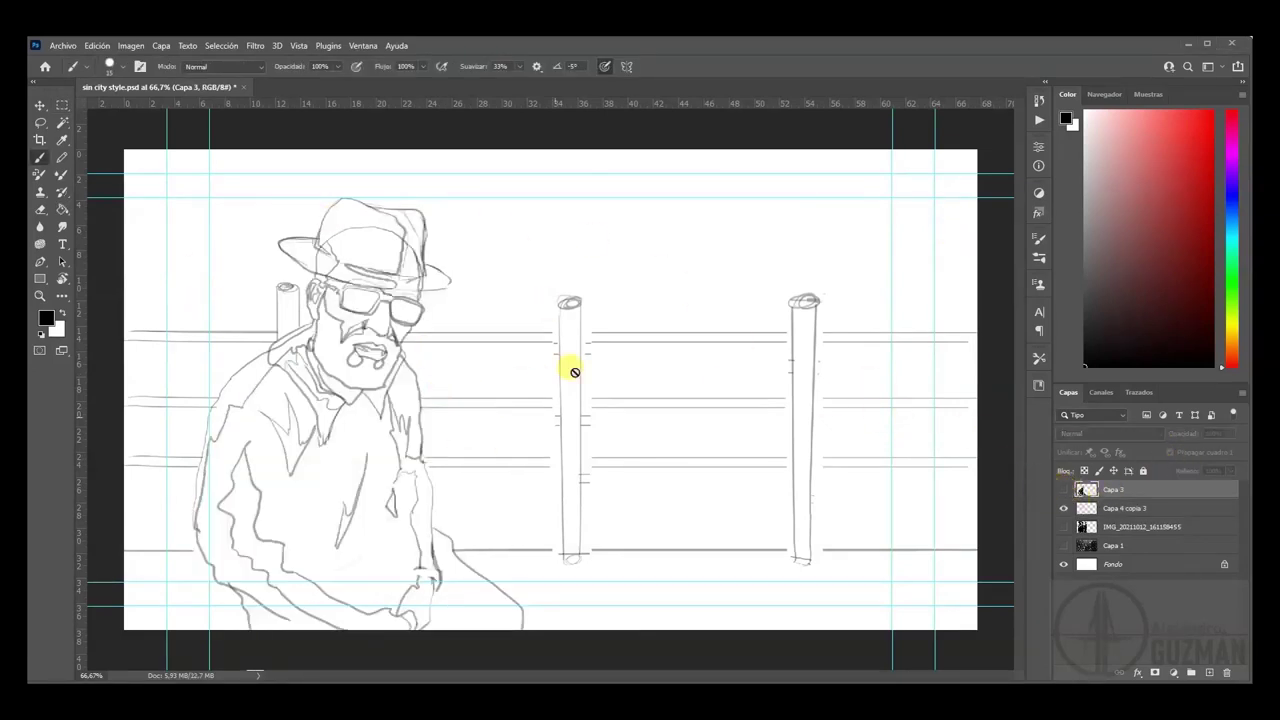
{"action": "left_click", "coordinate": [1063, 489]}
{"action": "left_click", "coordinate": [1061, 508]}
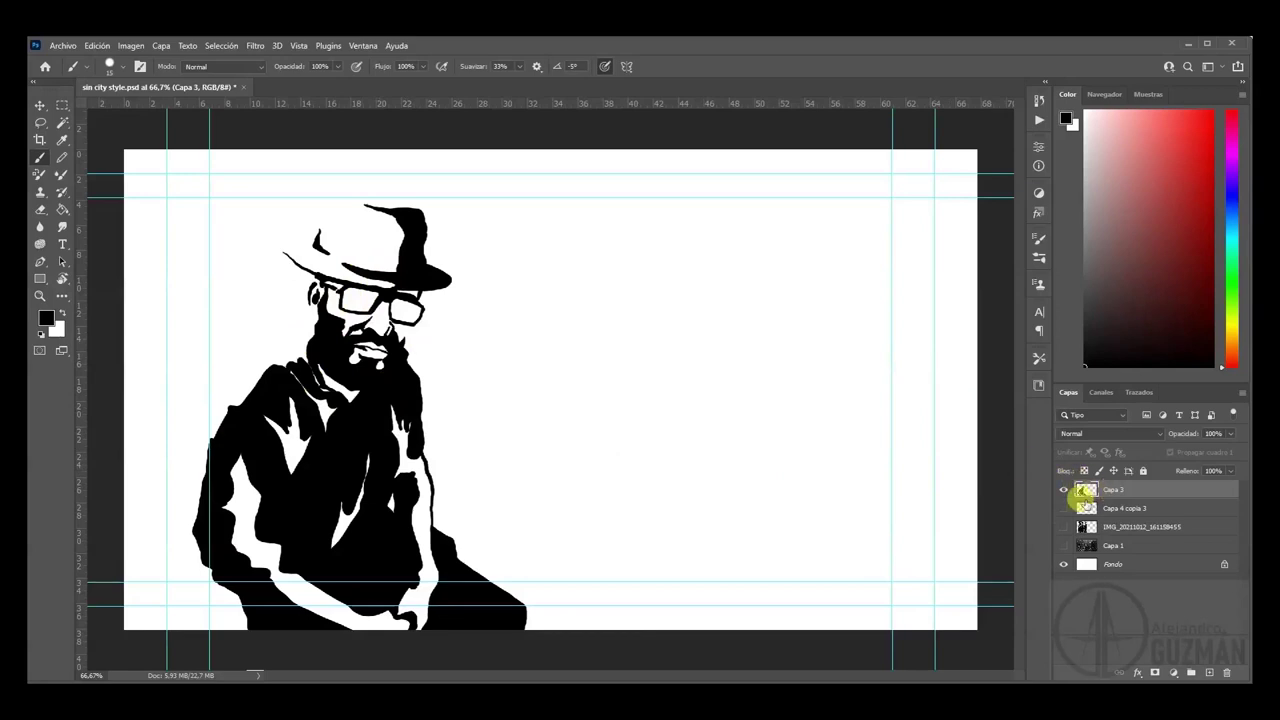
{"action": "left_click", "coordinate": [1063, 508]}
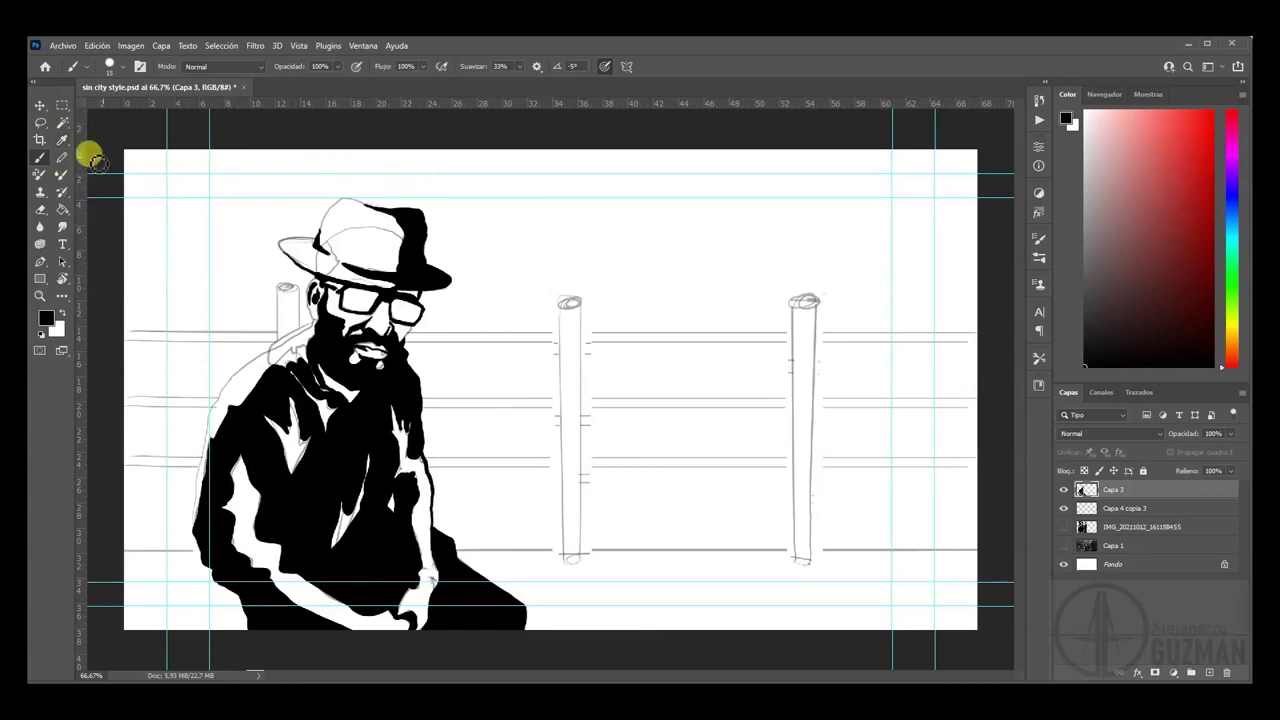
- Add a new layer above Capa 4 copia 3 and marquee the top rail across the full canvas width, about 1.3 cm tall
{"action": "left_click", "coordinate": [61, 108]}
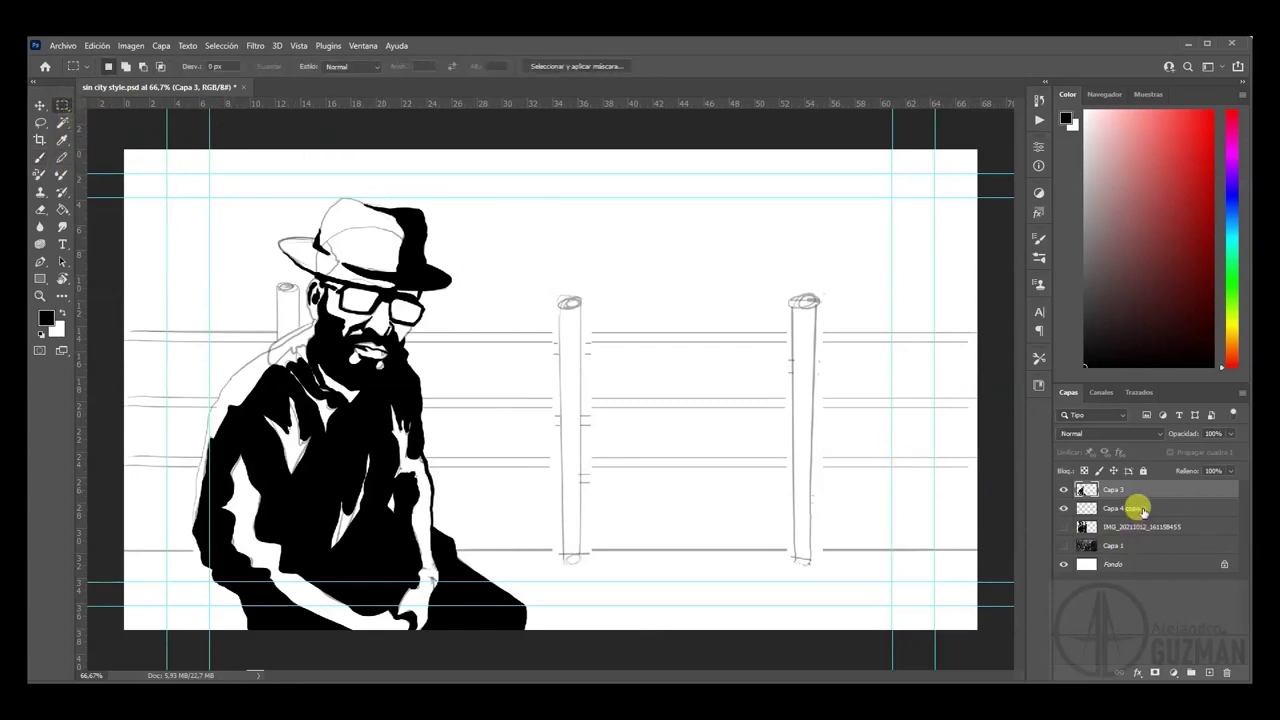
{"action": "left_click", "coordinate": [1140, 508]}
{"action": "left_click", "coordinate": [1209, 672]}
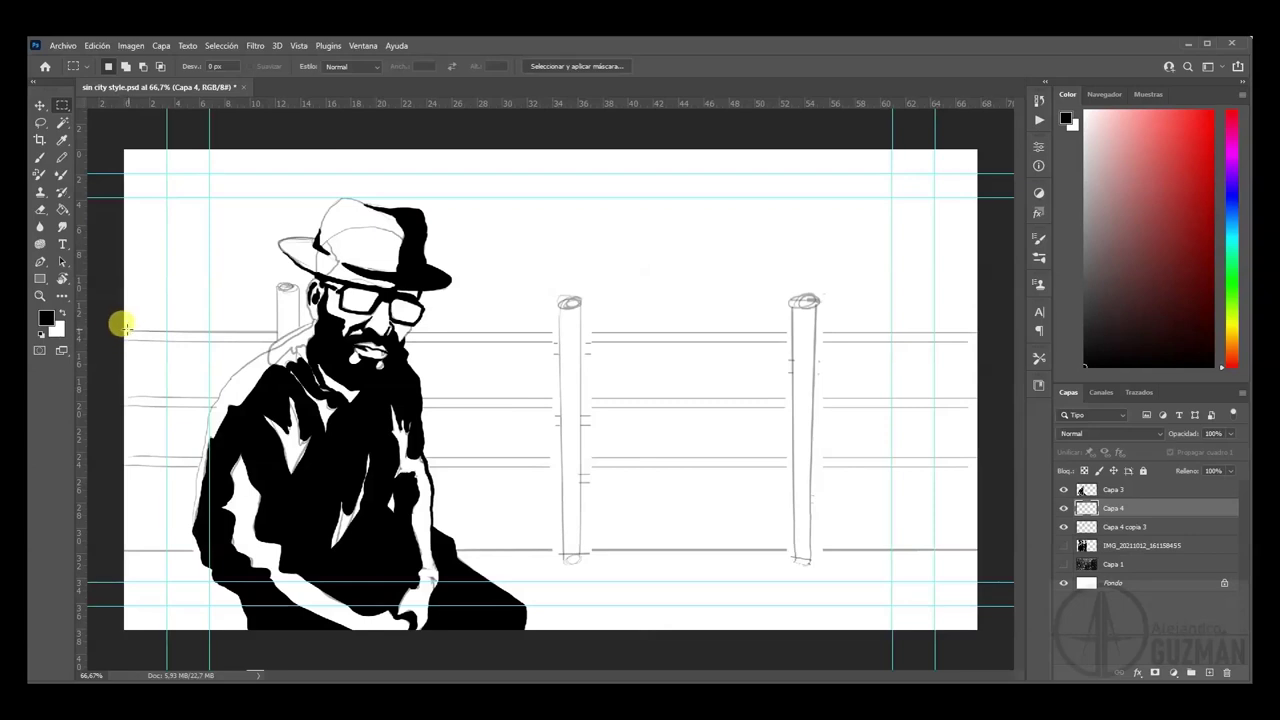
{"action": "left_click_drag", "start_coordinate": [226, 332], "coordinate": [226, 335]}
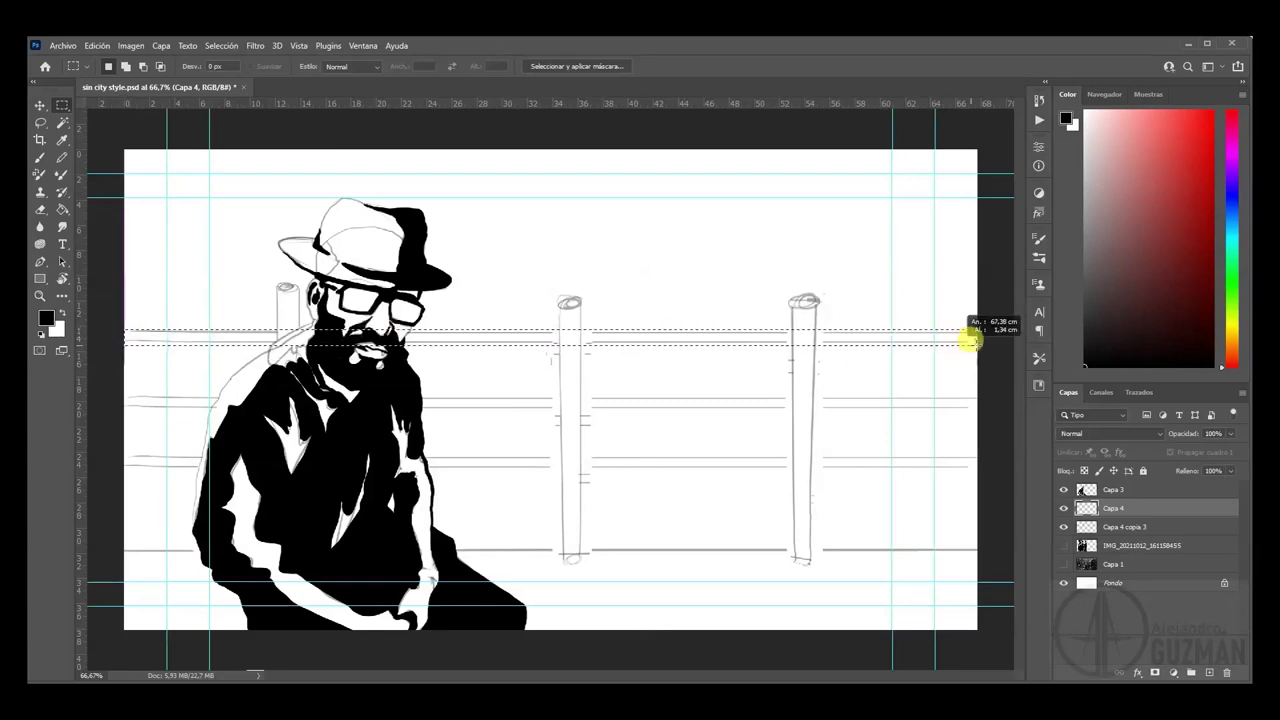
{"action": "left_click_drag", "start_coordinate": [983, 340], "coordinate": [983, 341]}
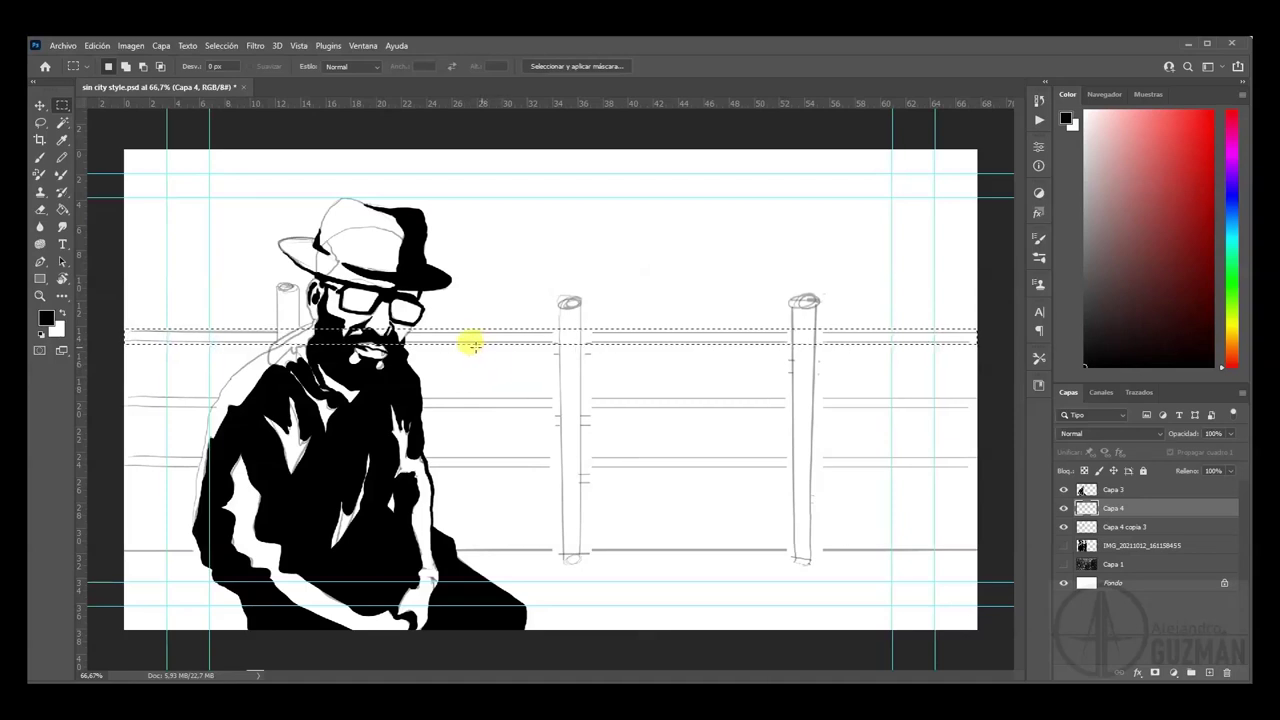
- Paint a thick straight black line with the Brush along the lower edge of the selected top rail, across the full canvas width
{"action": "left_click", "coordinate": [40, 157]}
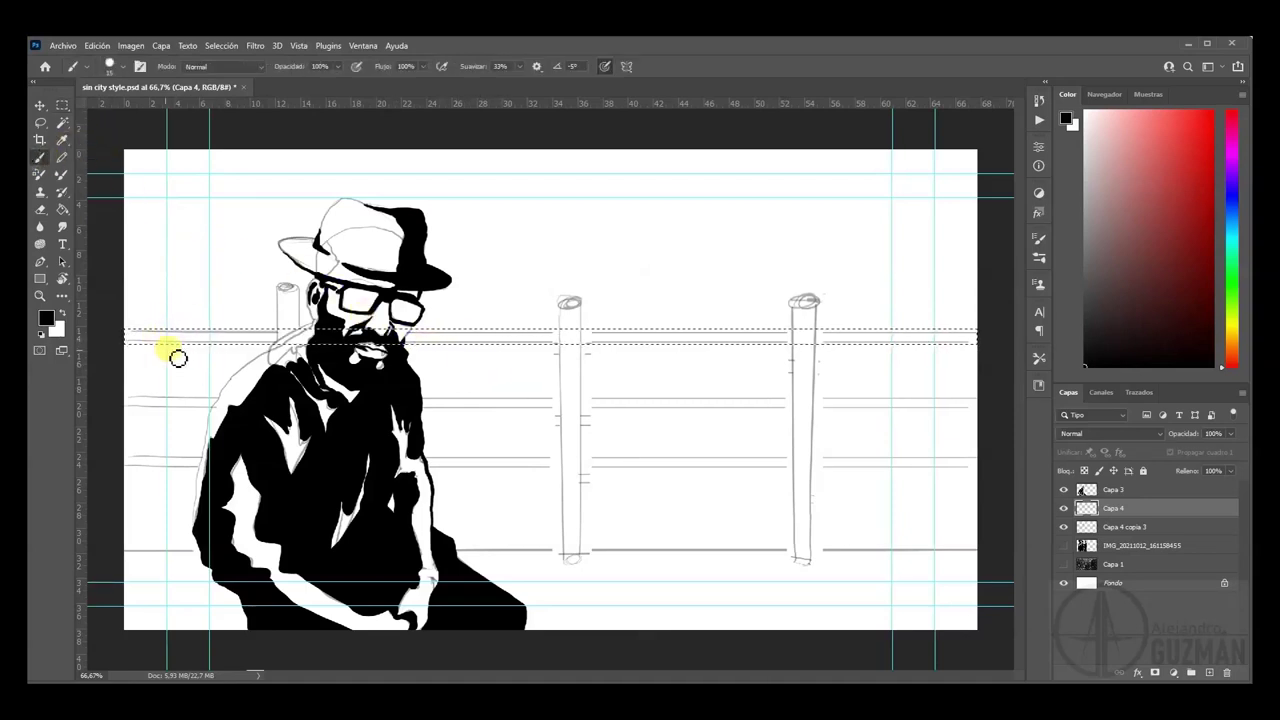
{"action": "key", "text": "alt+e"}
{"action": "key", "text": "alt"}
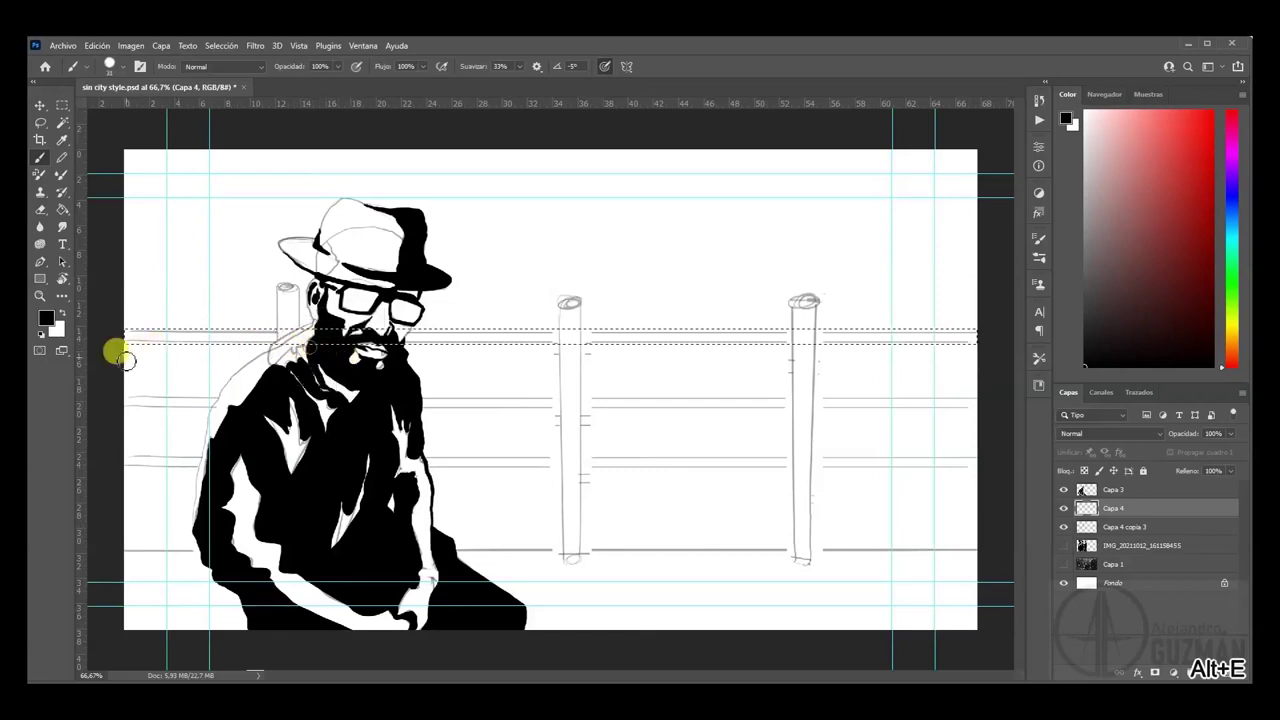
{"action": "left_click", "coordinate": [393, 339], "text": "shift"}
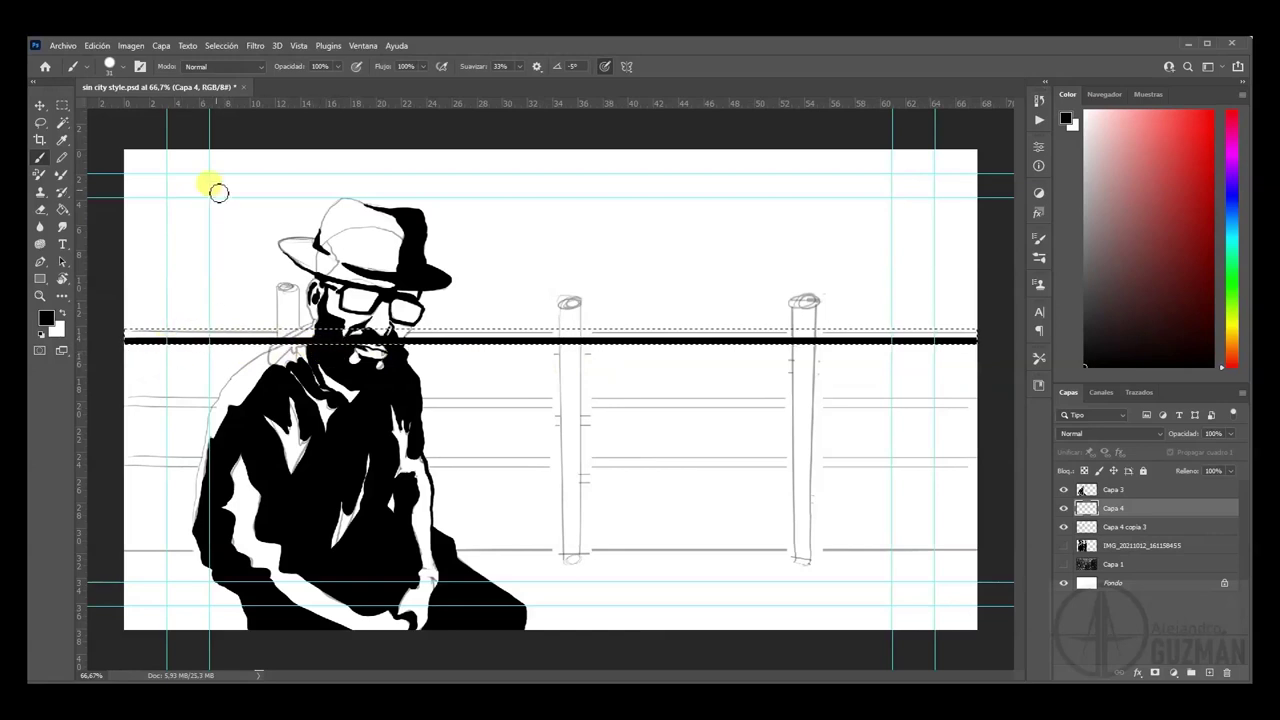
- Paint tapered black shadow strokes on the top rail beside the left, middle and far-right posts
{"action": "key", "text": "ctrl+plus"}
{"action": "key", "text": "ctrl+plus"}
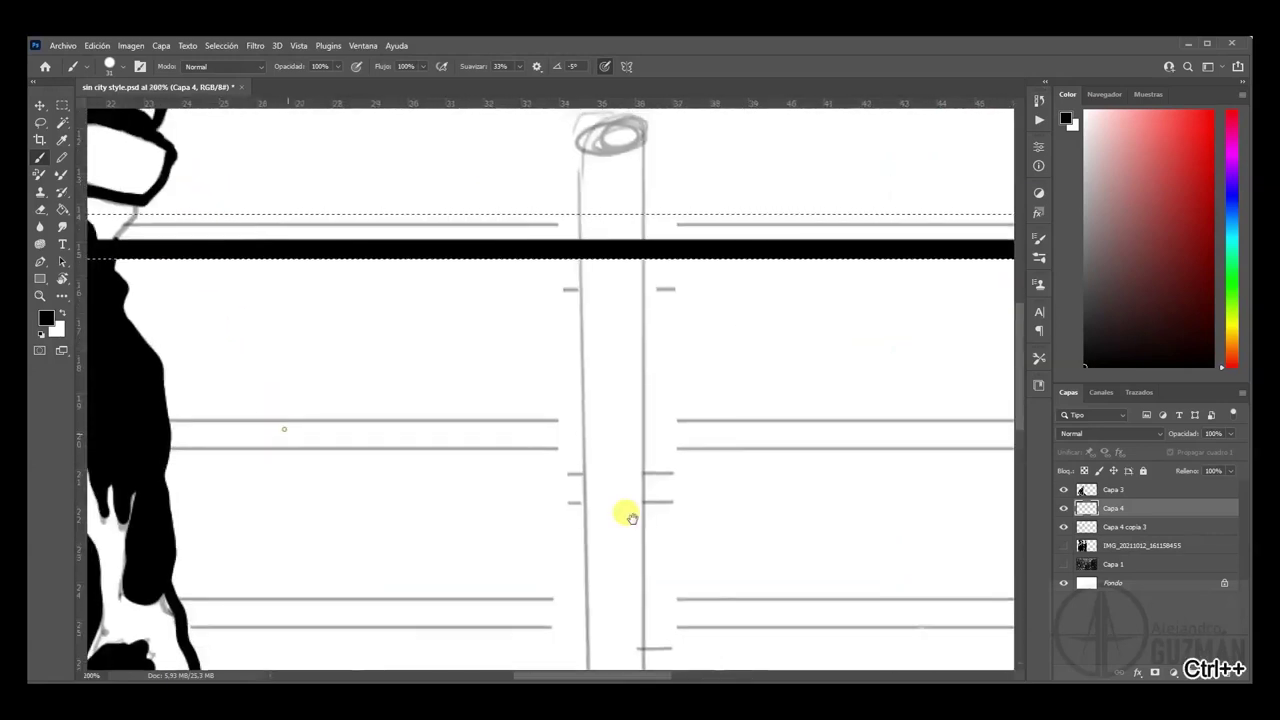
{"action": "key", "text": "ctrl+plus"}
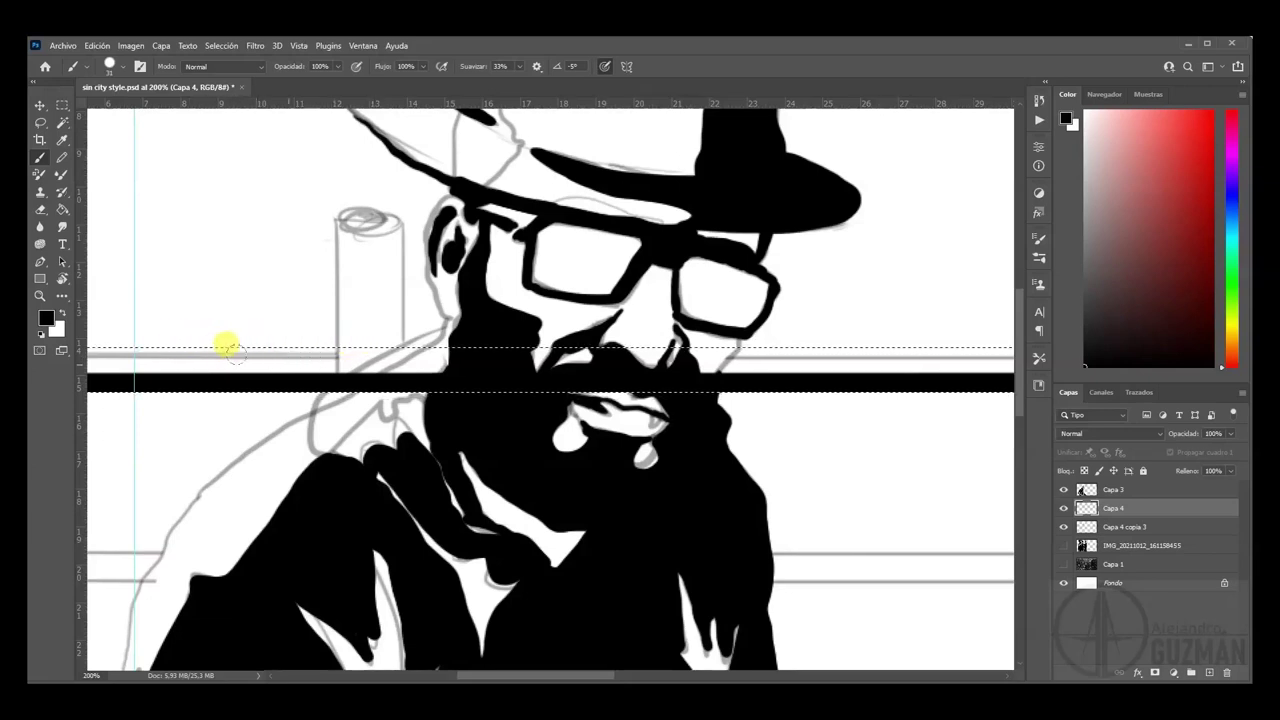
{"action": "left_click_drag", "start_coordinate": [192, 362], "coordinate": [345, 362]}
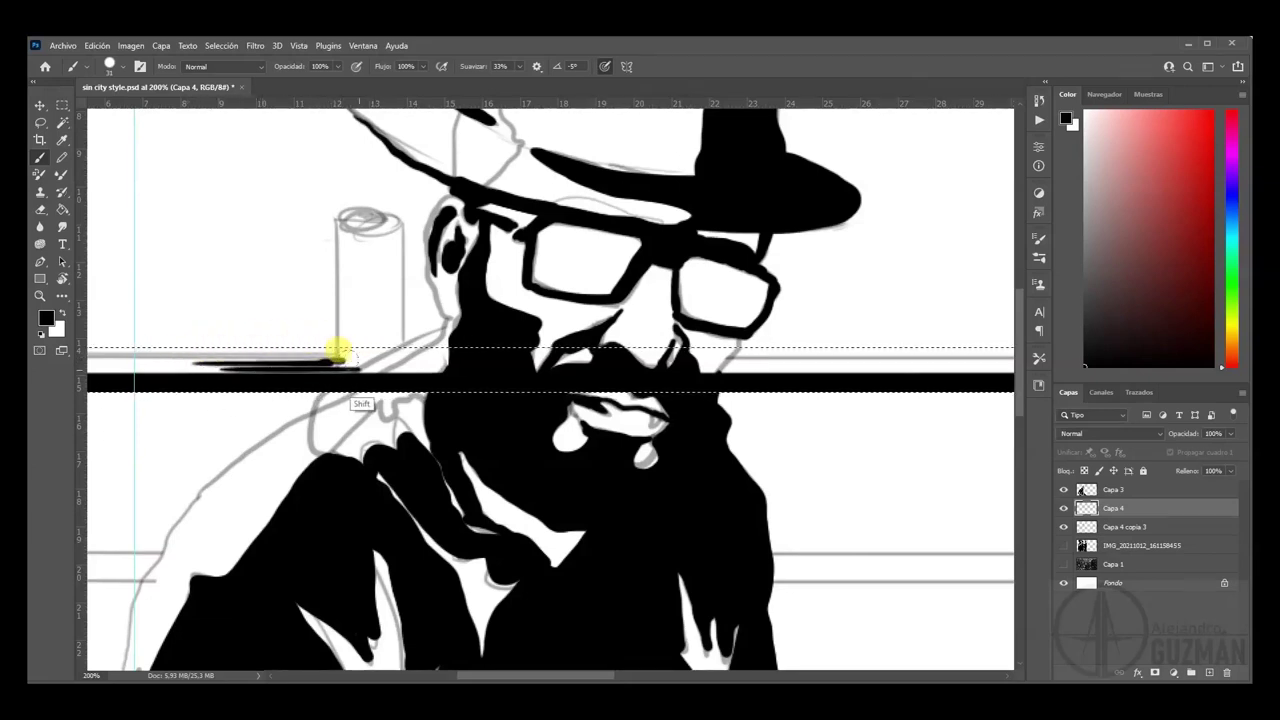
{"action": "left_click_drag", "start_coordinate": [526, 366], "coordinate": [300, 449]}
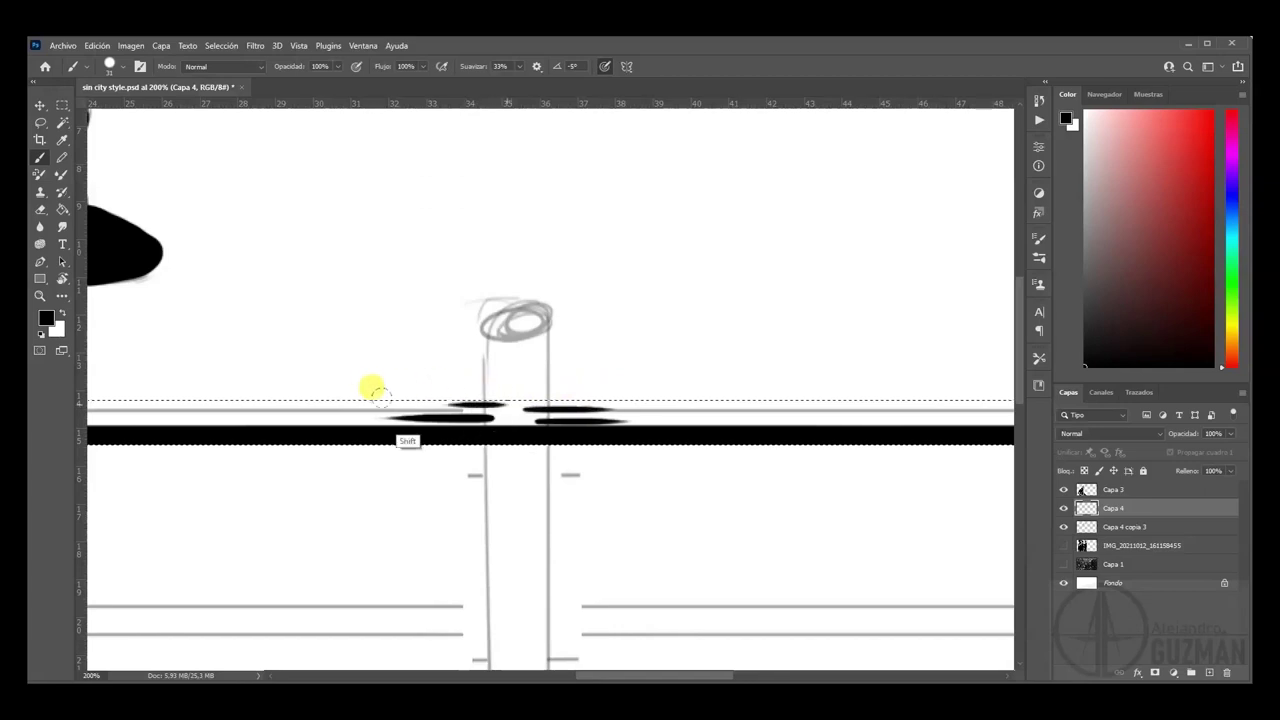
{"action": "left_click_drag", "start_coordinate": [838, 477], "coordinate": [286, 477]}
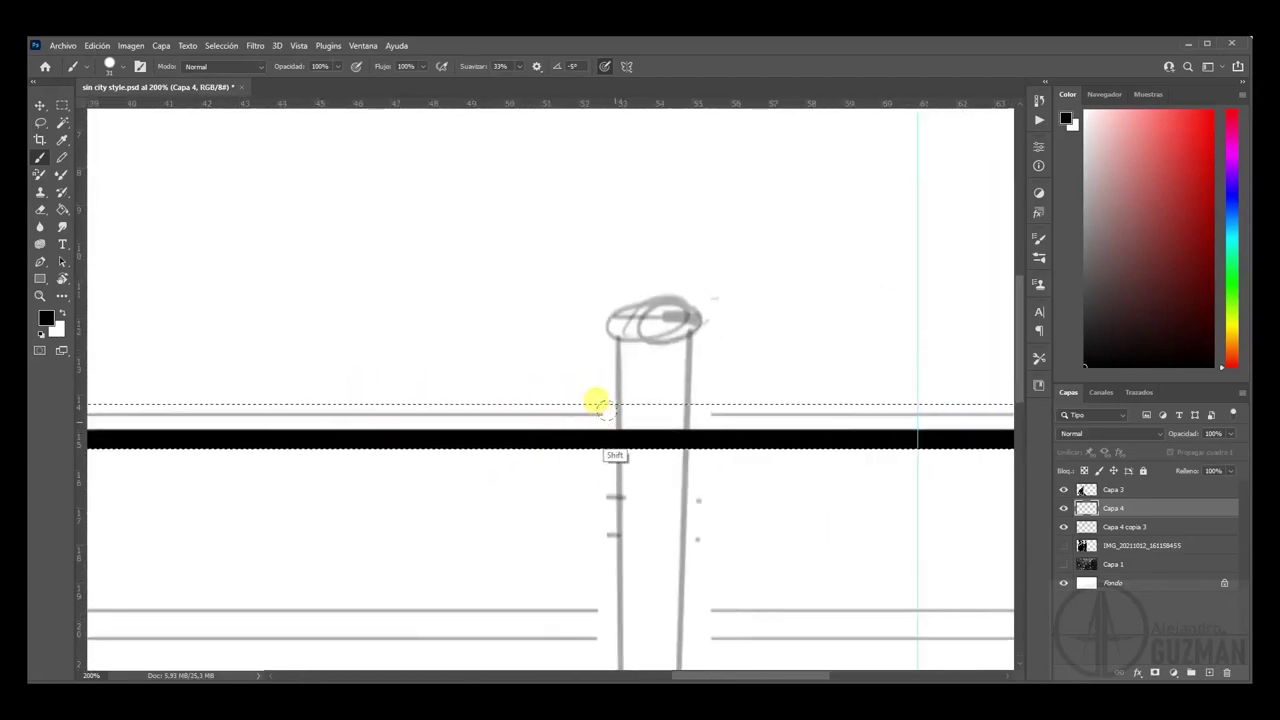
{"action": "left_click_drag", "start_coordinate": [620, 407], "coordinate": [515, 407]}
{"action": "left_click_drag", "start_coordinate": [665, 423], "coordinate": [790, 412]}
{"action": "mouse_move", "coordinate": [620, 500]}
{"action": "left_mouse_down"}
{"action": "mouse_move", "coordinate": [309, 500]}
{"action": "mouse_move", "coordinate": [606, 466]}
{"action": "mouse_move", "coordinate": [751, 469]}
{"action": "left_mouse_up"}
{"action": "mouse_move", "coordinate": [503, 474]}
{"action": "left_mouse_down"}
{"action": "mouse_move", "coordinate": [668, 464]}
{"action": "mouse_move", "coordinate": [987, 491]}
{"action": "left_mouse_up"}
{"action": "key", "text": "shift"}
{"action": "key", "text": "shift"}
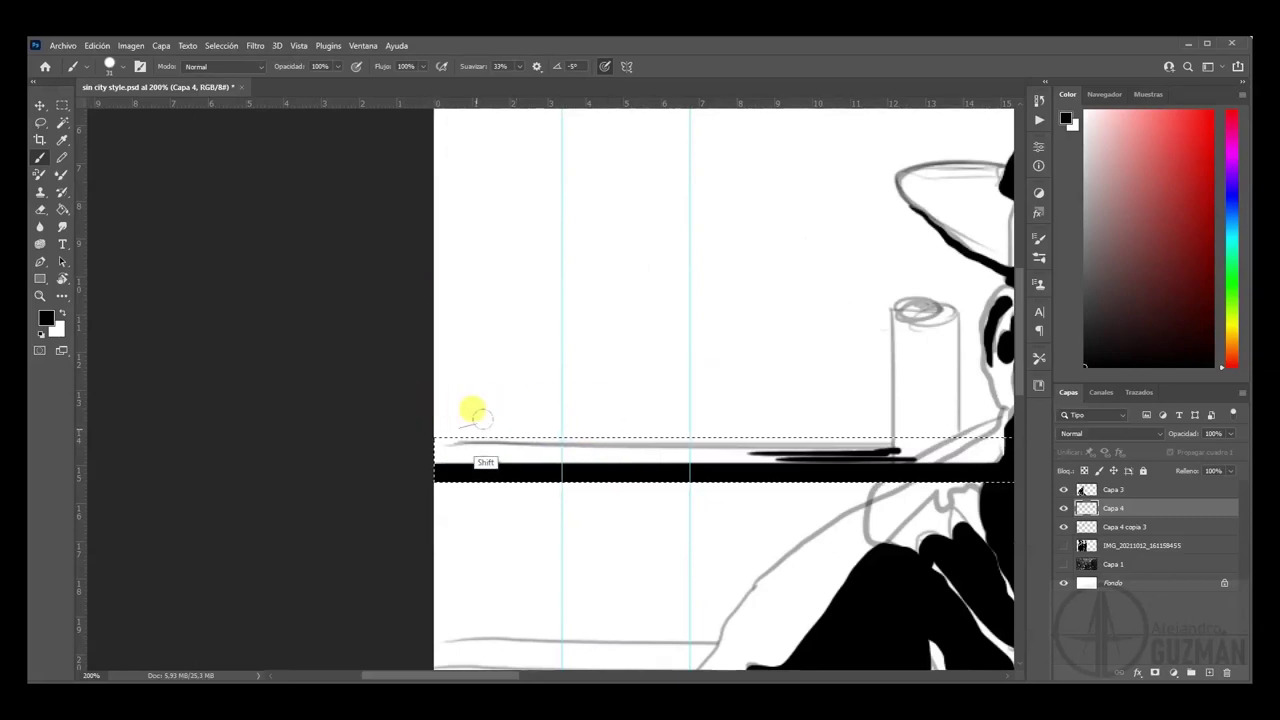
- Paint a thin straight black line along the top rail's upper edge across the canvas, redoing the first stroke, and deselect
{"action": "key", "text": "ctrl+minus"}
{"action": "key", "text": "ctrl+minus"}
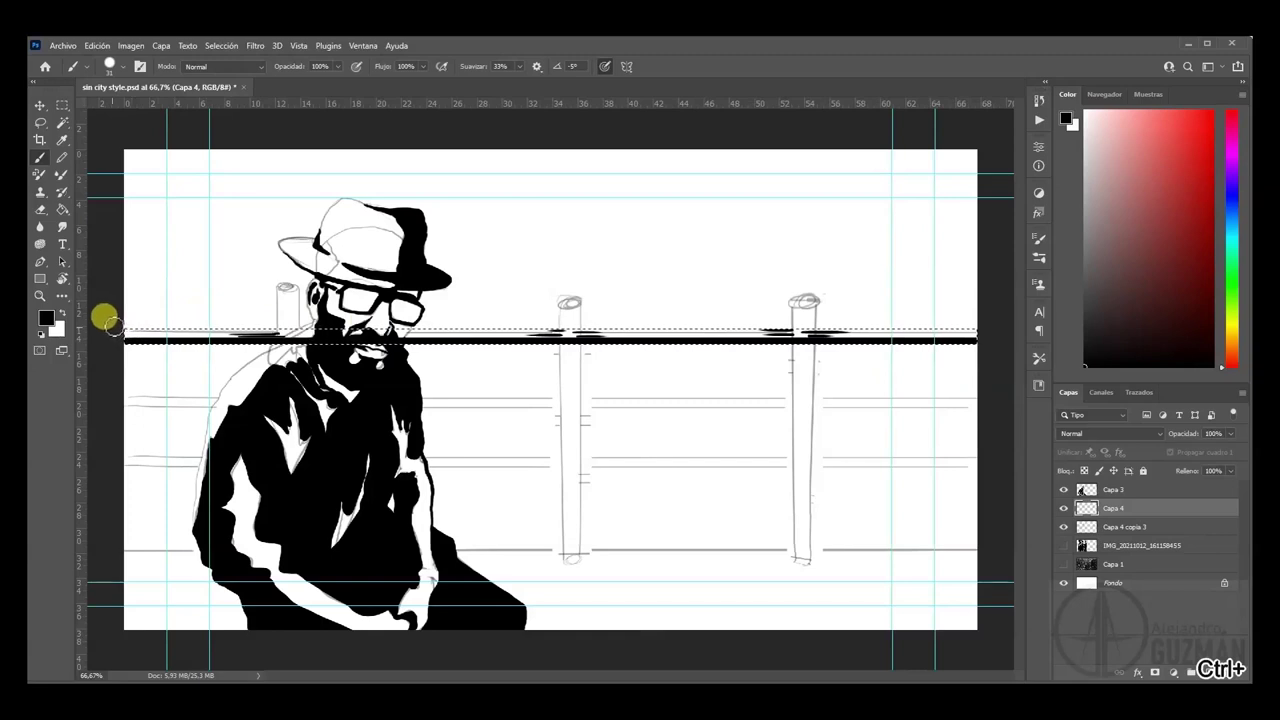
{"action": "mouse_move", "coordinate": [128, 320]}
{"action": "left_mouse_down"}
{"action": "mouse_move", "coordinate": [228, 322]}
{"action": "mouse_move", "coordinate": [128, 317]}
{"action": "left_mouse_up"}
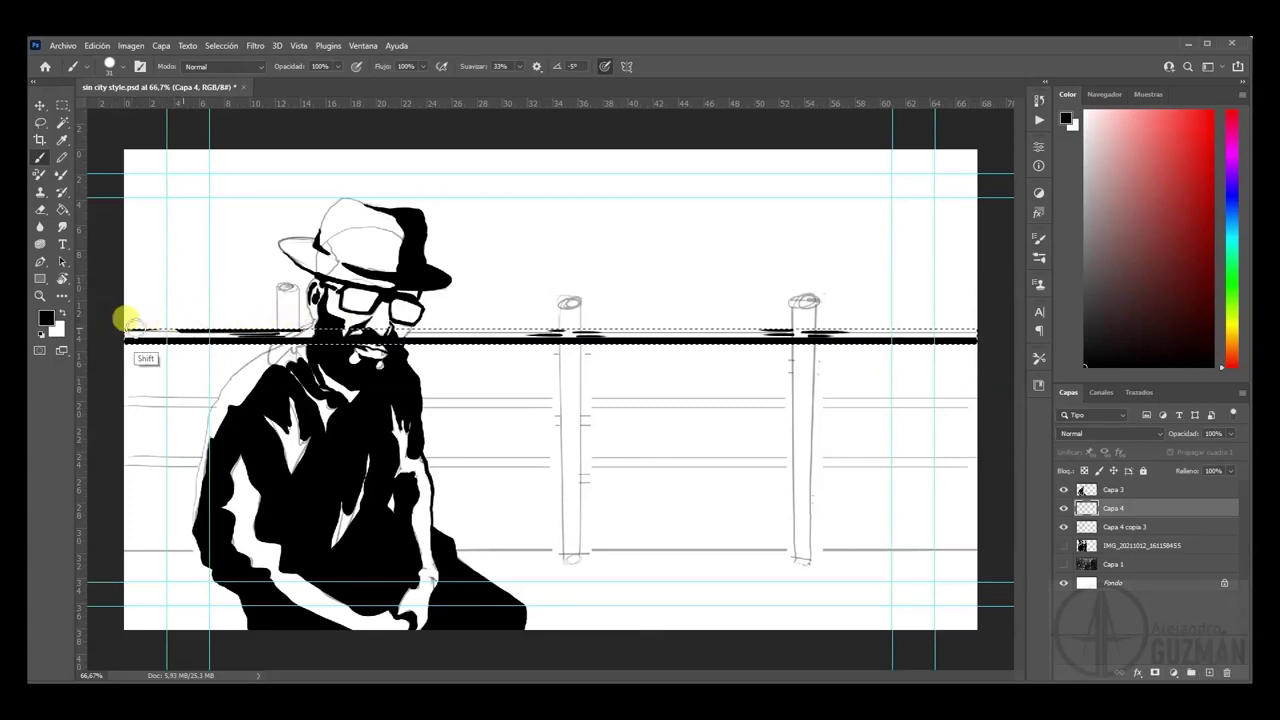
{"action": "key", "text": "ctrl+z"}
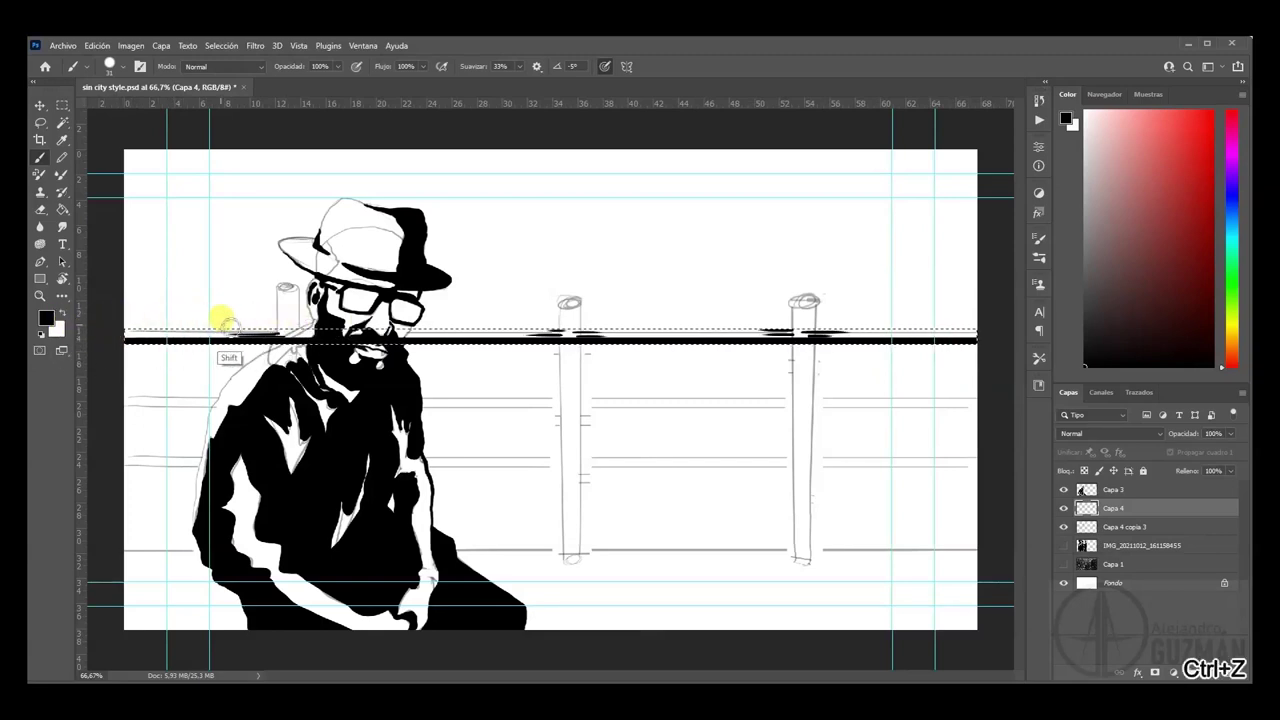
{"action": "key", "text": "shift"}
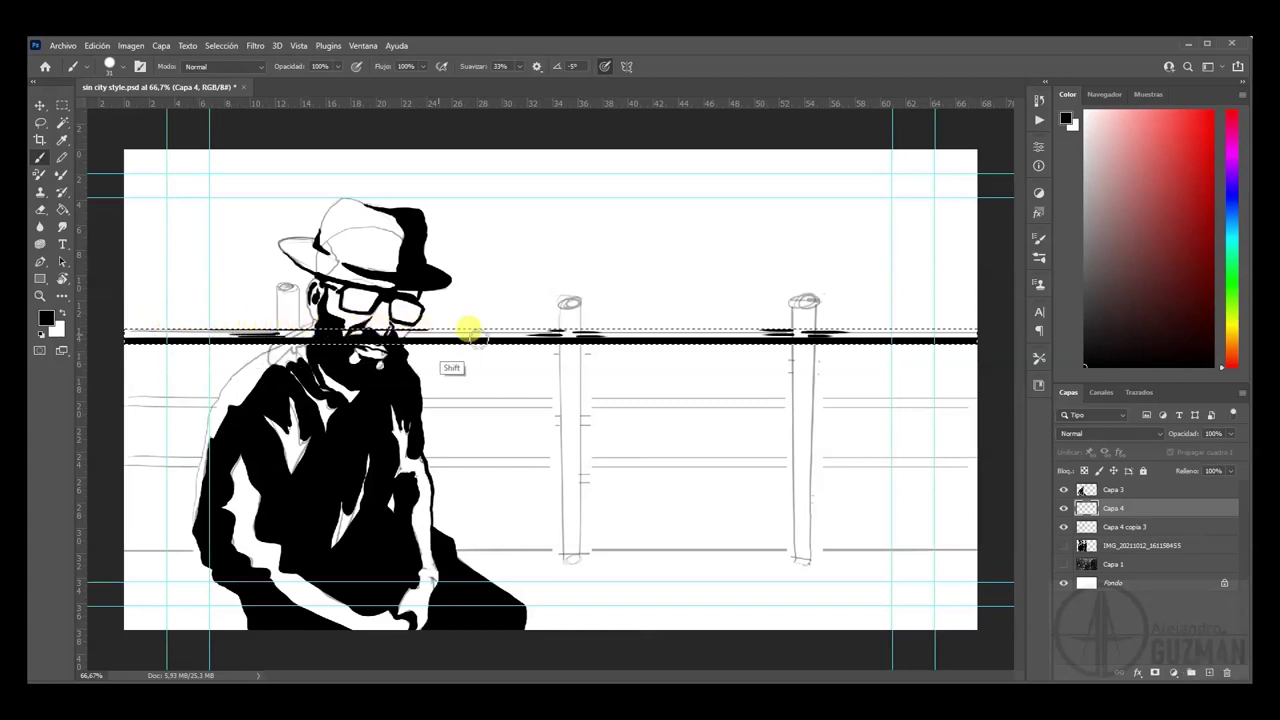
{"action": "mouse_move", "coordinate": [781, 342]}
{"action": "left_mouse_down"}
{"action": "mouse_move", "coordinate": [1003, 365]}
{"action": "mouse_move", "coordinate": [540, 334]}
{"action": "mouse_move", "coordinate": [68, 322]}
{"action": "left_mouse_up"}
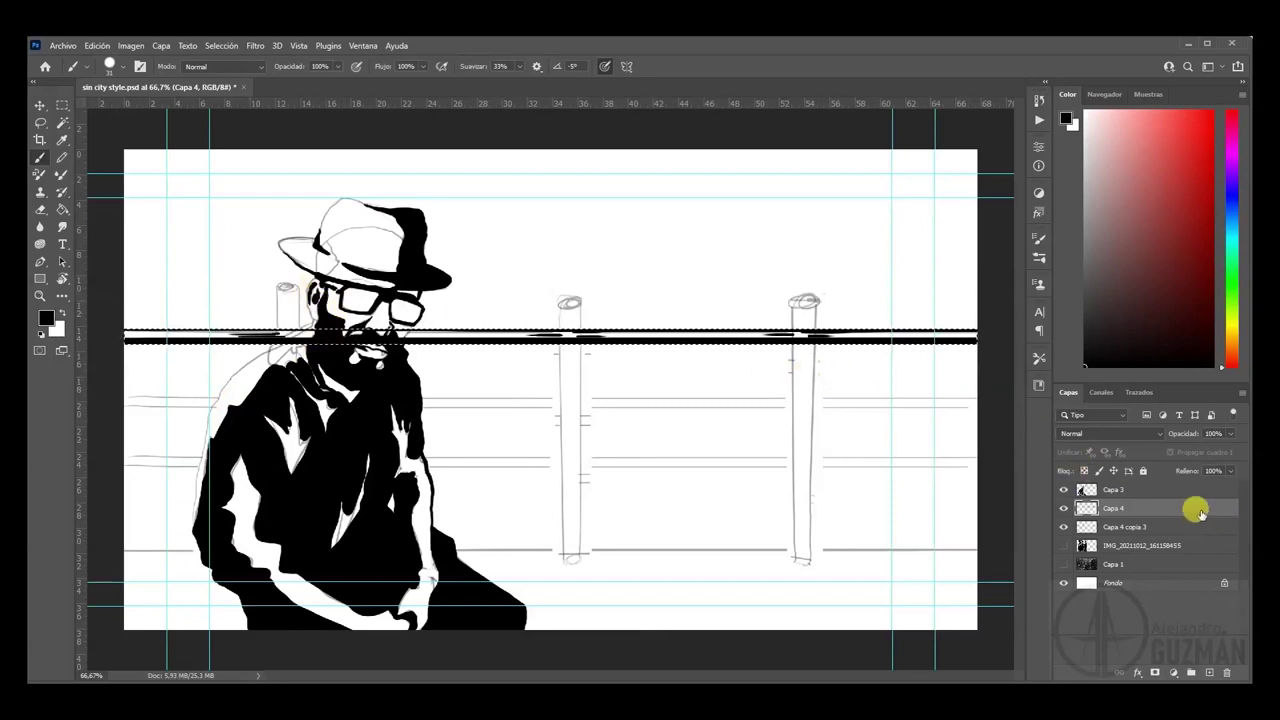
{"action": "key", "text": "ctrl+d"}
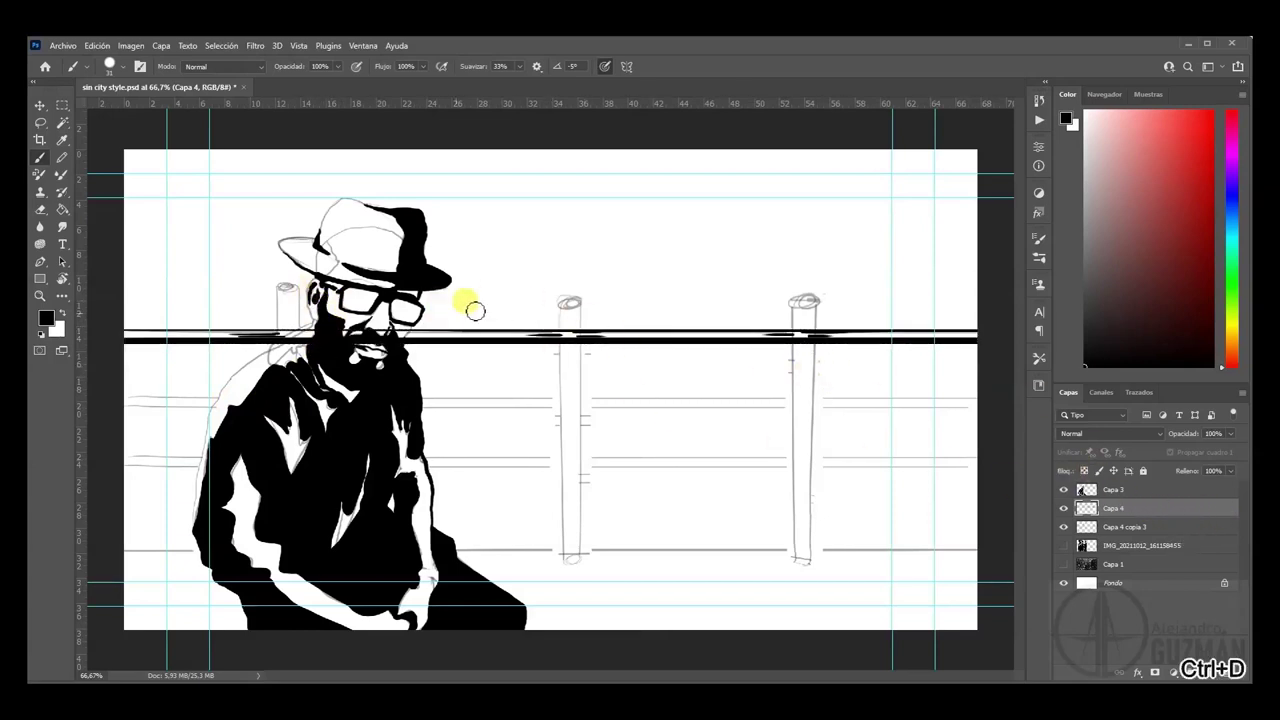
- Duplicate the inked top rail, place the copy over the second sketched rail and reduce its height to 82.35%
{"action": "mouse_move", "coordinate": [1176, 507]}
{"action": "left_mouse_down"}
{"action": "mouse_move", "coordinate": [1224, 606]}
{"action": "mouse_move", "coordinate": [1209, 672]}
{"action": "left_mouse_up"}
{"action": "left_click_drag", "start_coordinate": [720, 343], "coordinate": [715, 404]}
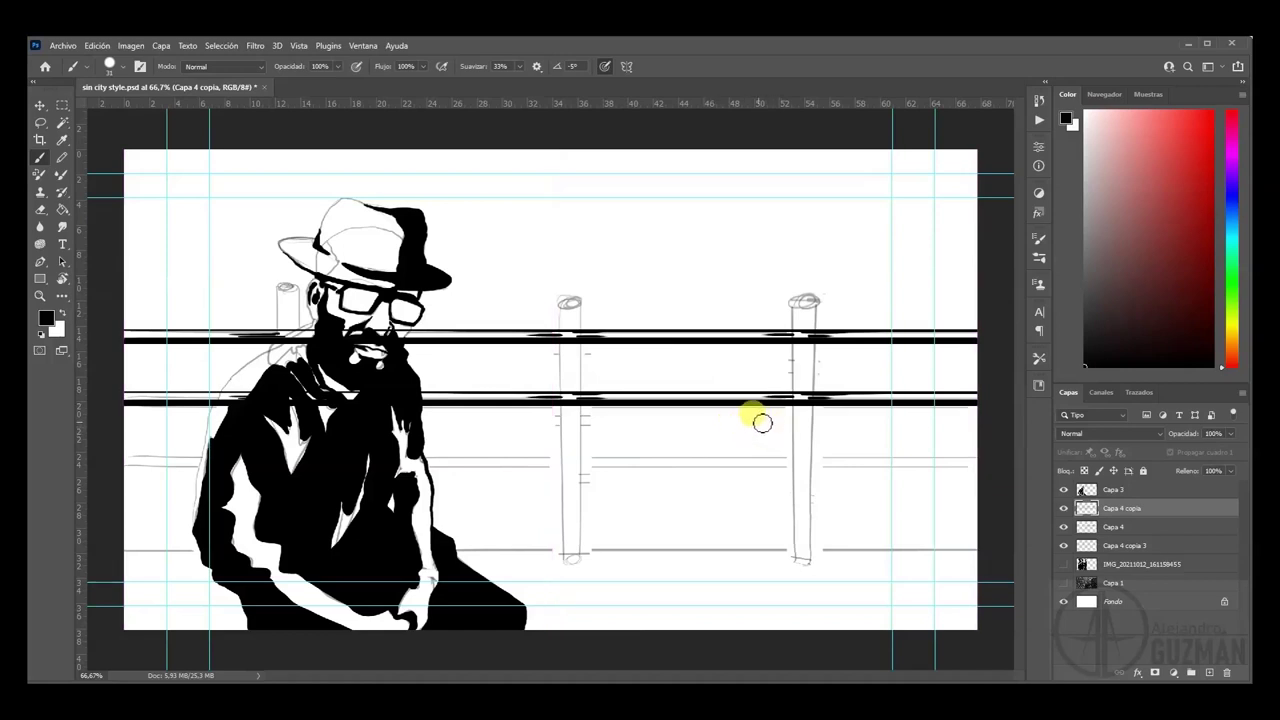
{"action": "key", "text": "ctrl+Down"}
{"action": "key", "text": "ctrl+Down"}
{"action": "key", "text": "ctrl+Down"}
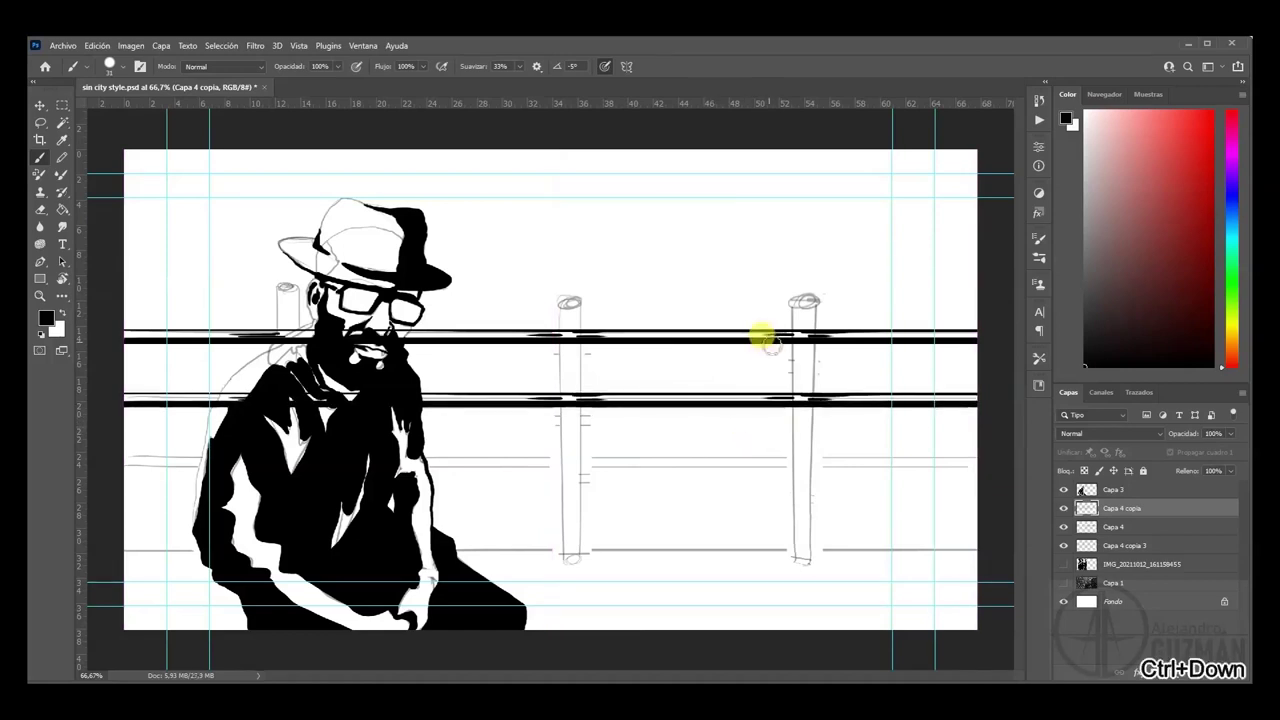
{"action": "key", "text": "ctrl+t"}
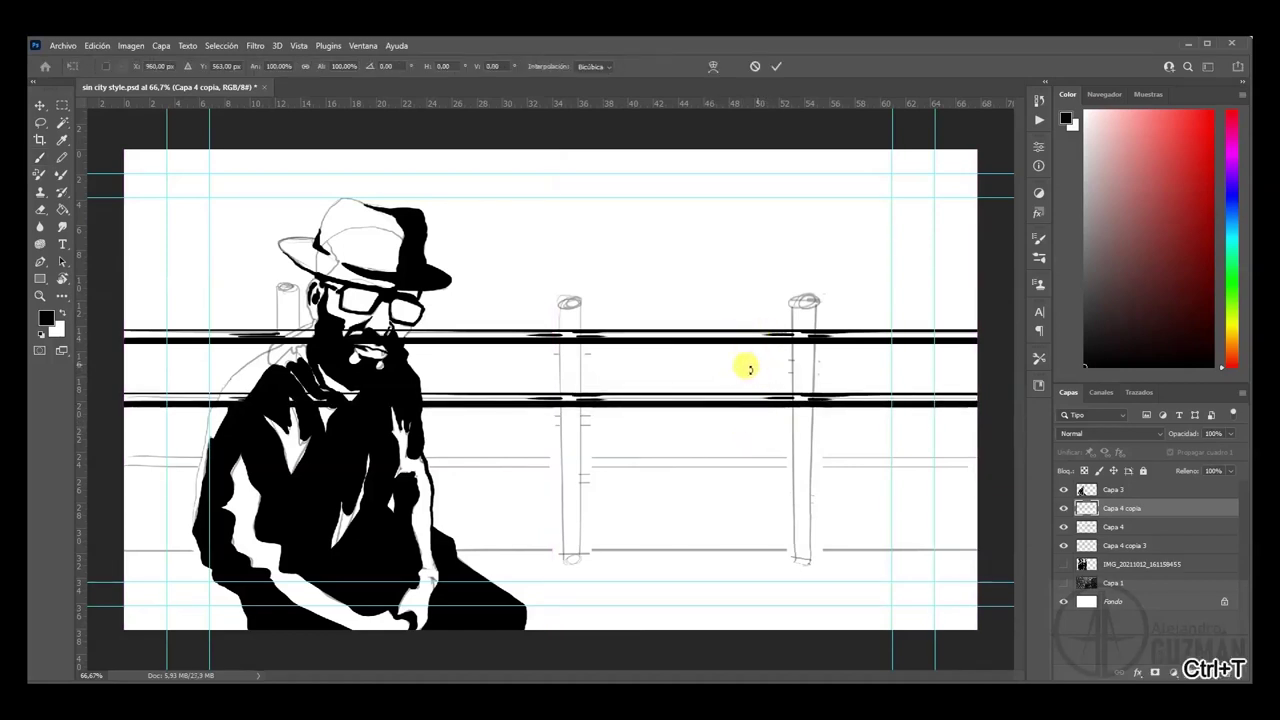
{"action": "left_click_drag", "start_coordinate": [646, 401], "coordinate": [640, 402]}
{"action": "left_click_drag", "start_coordinate": [541, 390], "coordinate": [541, 396]}
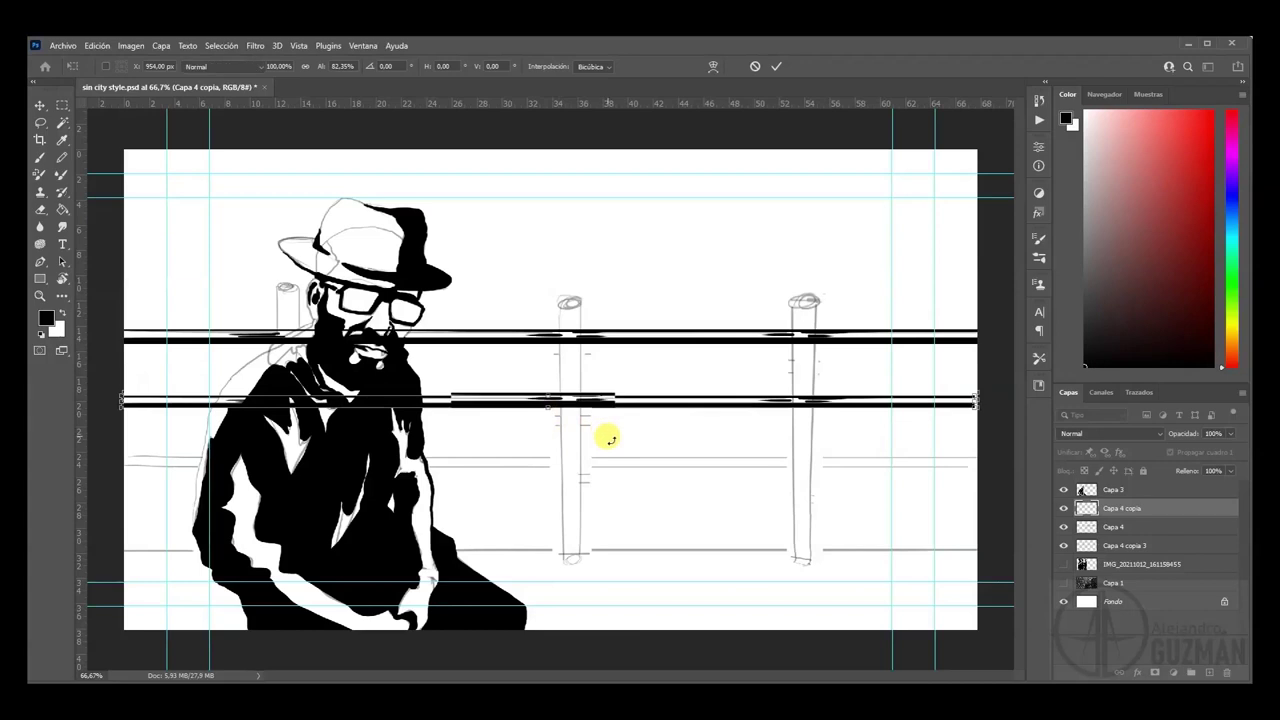
{"action": "key", "text": "Return"}
- Duplicate the second rail, place the copy over the third sketched rail and reduce its height to 85.71%
{"action": "mouse_move", "coordinate": [1157, 507]}
{"action": "left_mouse_down"}
{"action": "mouse_move", "coordinate": [1224, 652]}
{"action": "mouse_move", "coordinate": [1209, 672]}
{"action": "left_mouse_up"}
{"action": "mouse_move", "coordinate": [718, 430]}
{"action": "left_mouse_down"}
{"action": "mouse_move", "coordinate": [729, 491]}
{"action": "mouse_move", "coordinate": [710, 494]}
{"action": "left_mouse_up"}
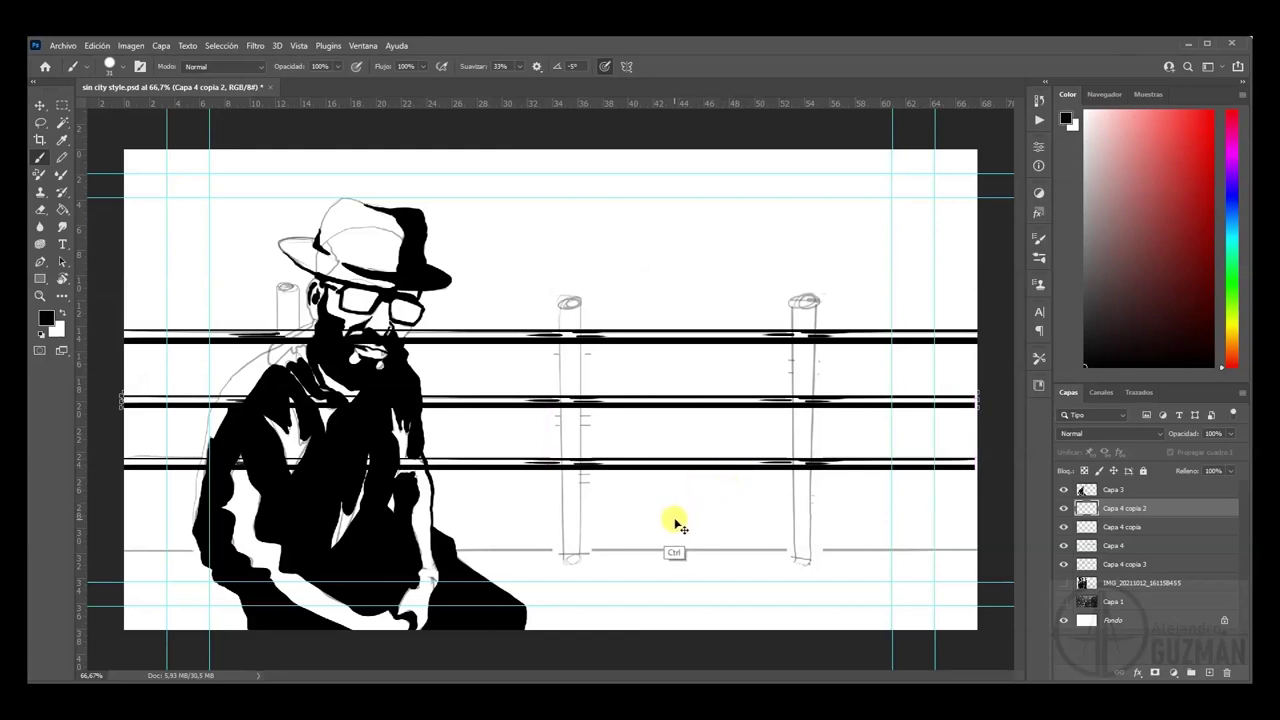
{"action": "key", "text": "ctrl+t"}
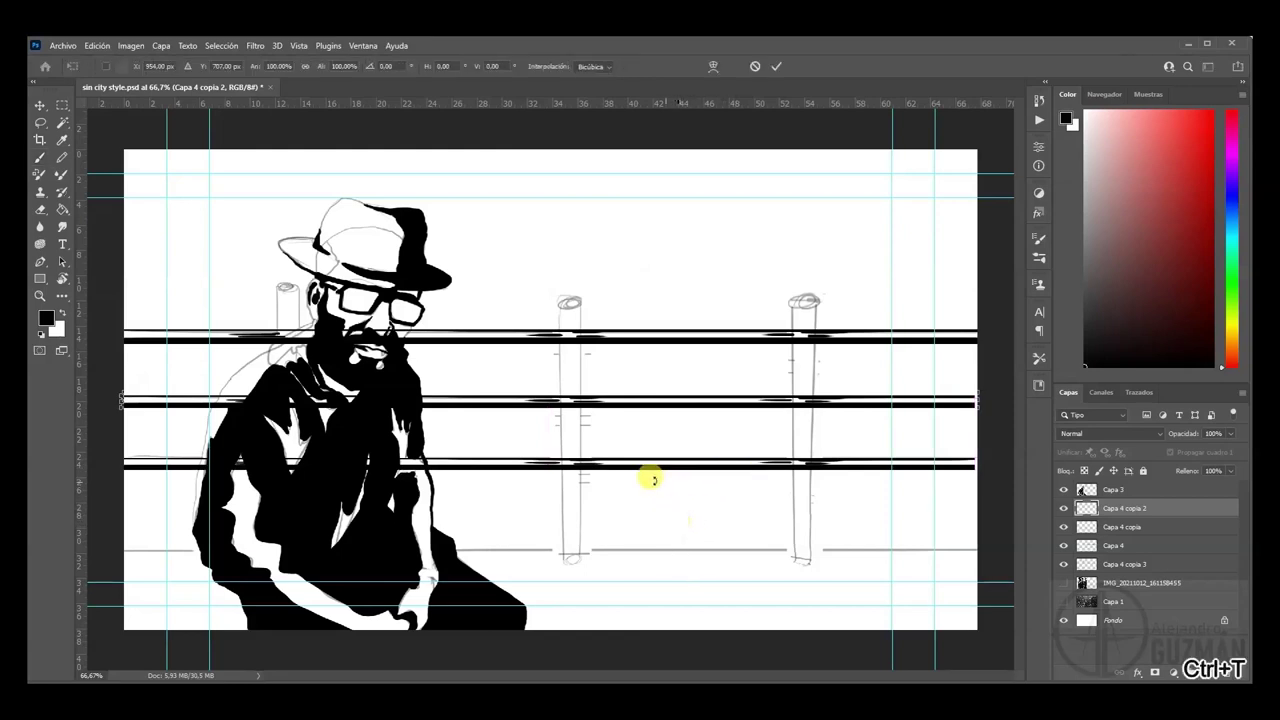
{"action": "mouse_move", "coordinate": [578, 462]}
{"action": "left_mouse_down"}
{"action": "mouse_move", "coordinate": [606, 470]}
{"action": "mouse_move", "coordinate": [540, 443]}
{"action": "mouse_move", "coordinate": [548, 457]}
{"action": "left_mouse_up"}
{"action": "key", "text": "ctrl+z"}
{"action": "key", "text": "Return"}
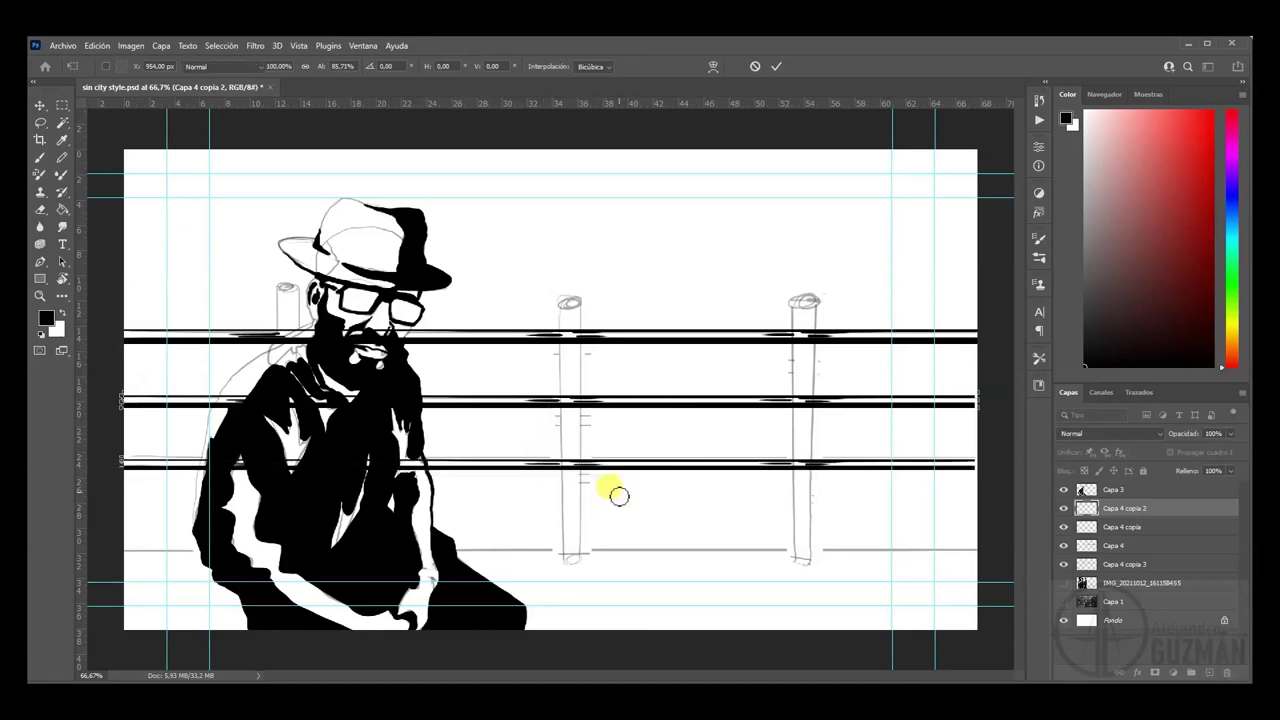
- Merge the three rail layers Capa 4, Capa 4 copia and Capa 4 copia 2 into one, checking them by toggling visibility
{"action": "key", "text": "b"}
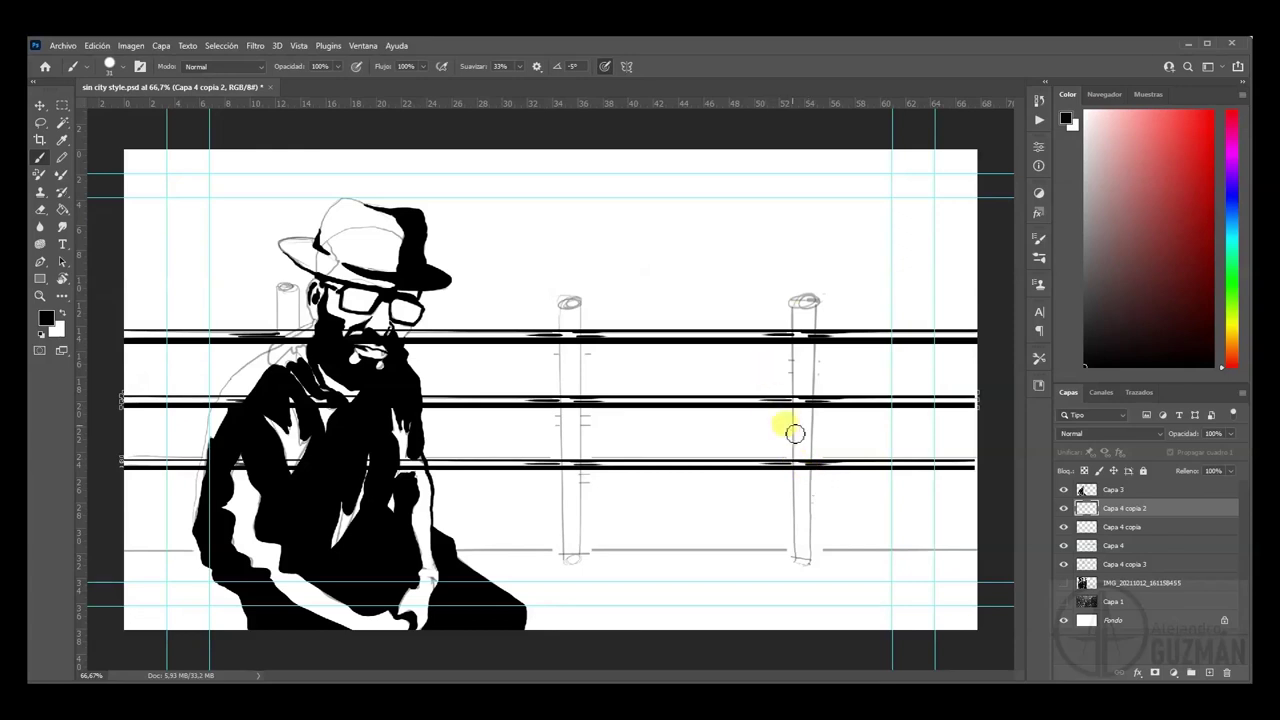
{"action": "left_click", "coordinate": [1113, 545], "text": "shift"}
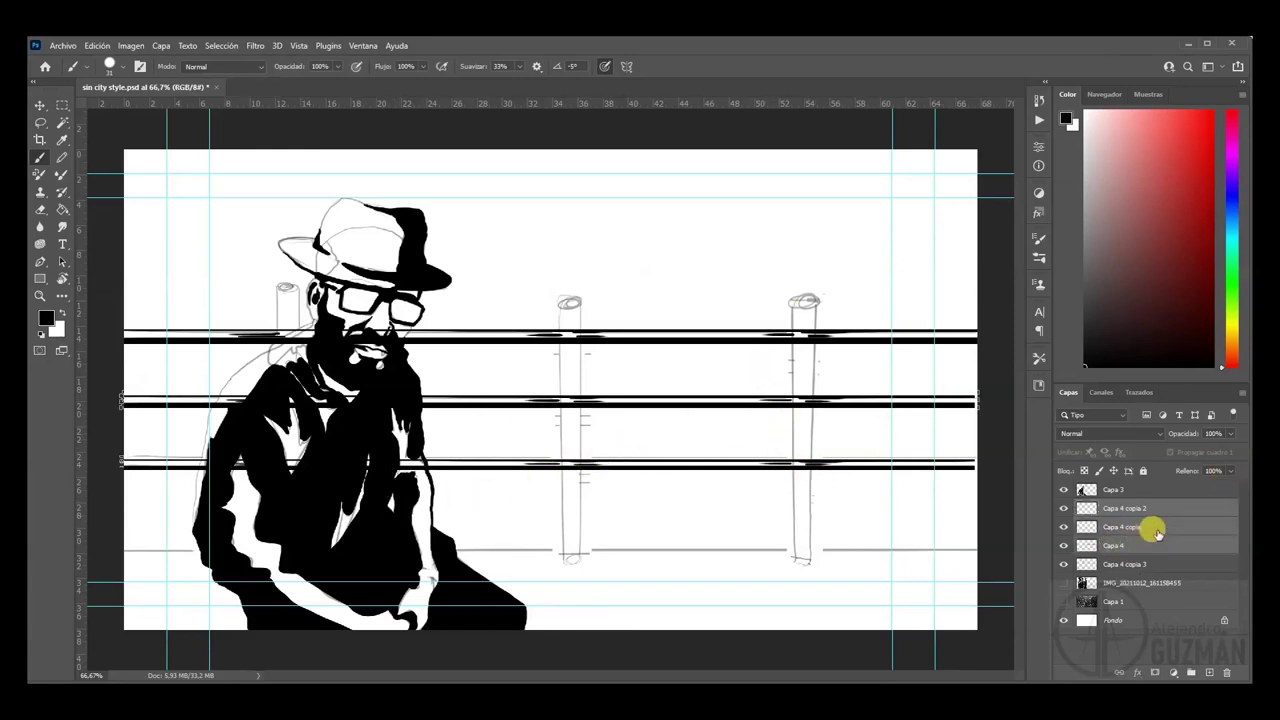
{"action": "left_click", "coordinate": [1062, 513]}
{"action": "left_click", "coordinate": [1062, 510]}
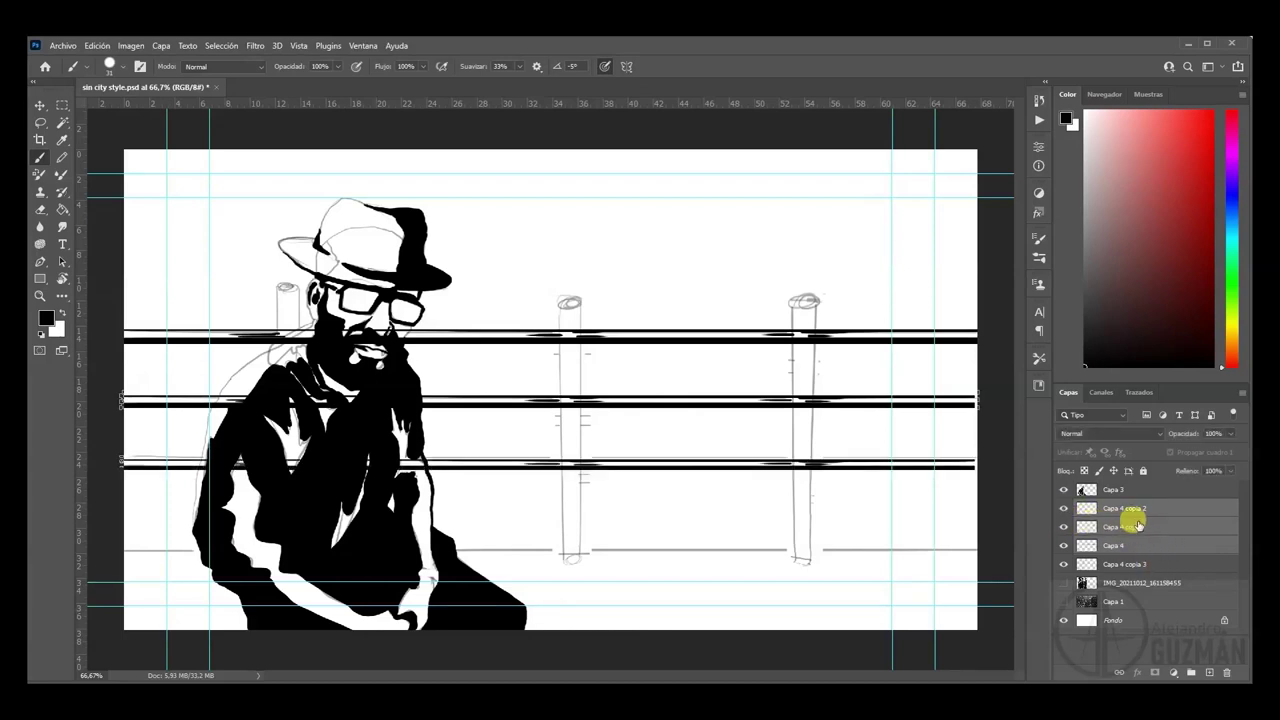
{"action": "key", "text": "e"}
{"action": "right_click", "coordinate": [1137, 527]}
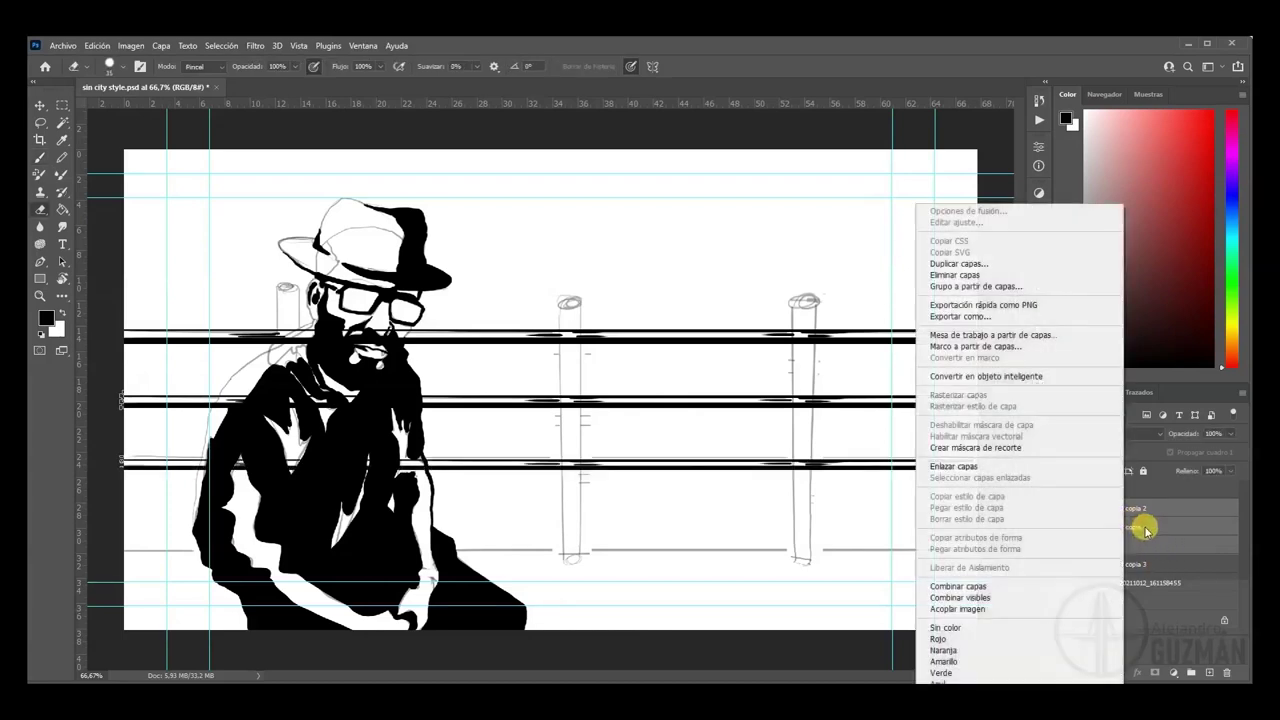
{"action": "left_click", "coordinate": [975, 586]}
{"action": "left_click", "coordinate": [1062, 508]}
{"action": "left_click", "coordinate": [1062, 508]}
- Erase the rail lines that cross the figure's white areas on the face, shirt and arms, and save the document
{"action": "key", "text": "b"}
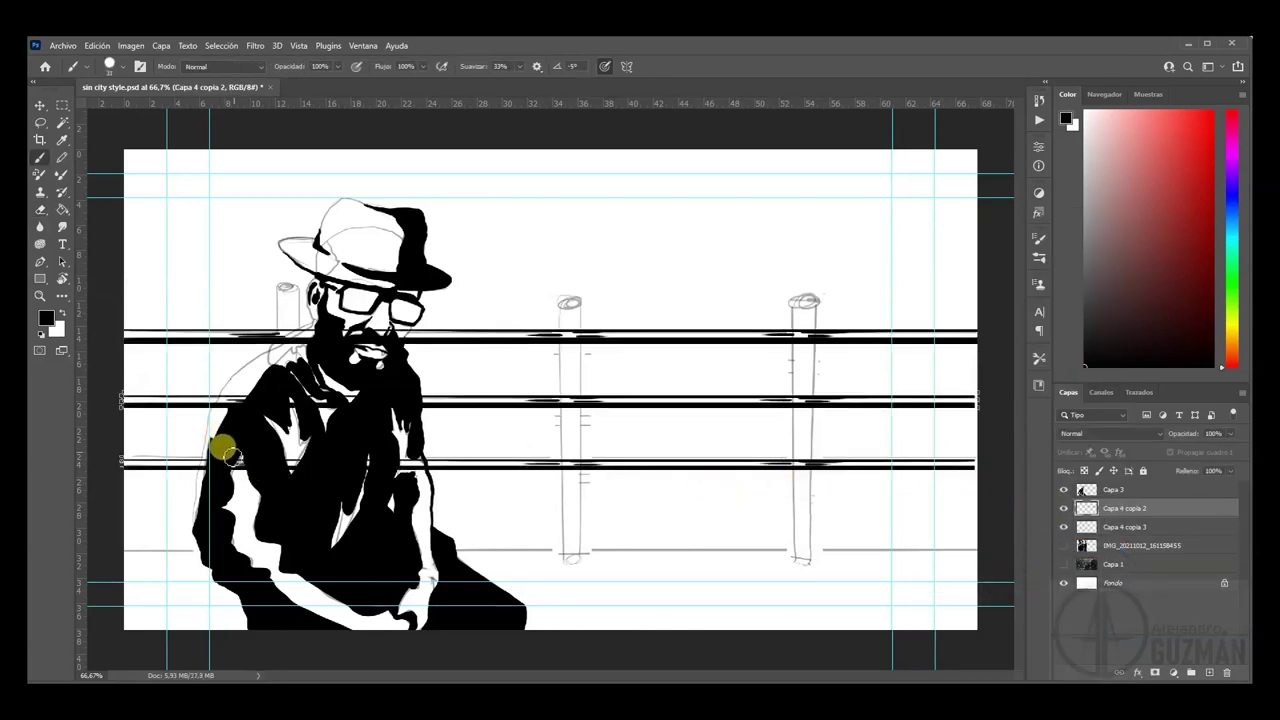
{"action": "key", "text": "ctrl+z"}
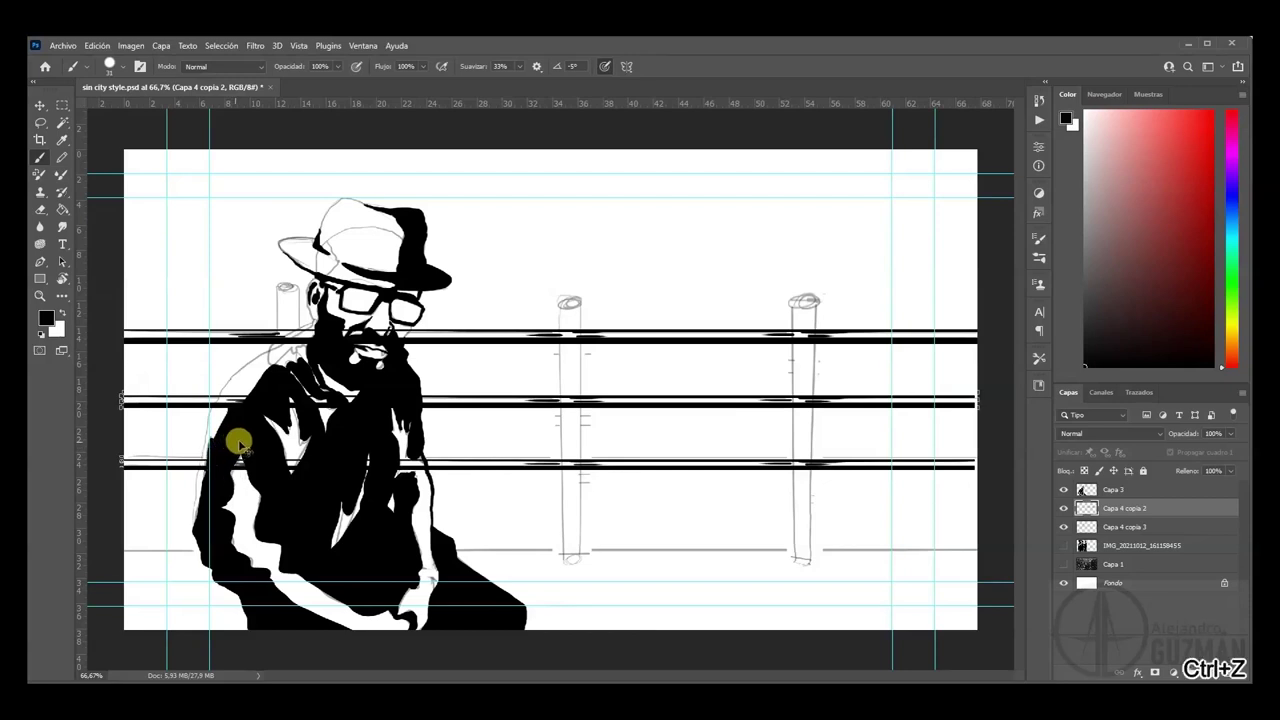
{"action": "key", "text": "e"}
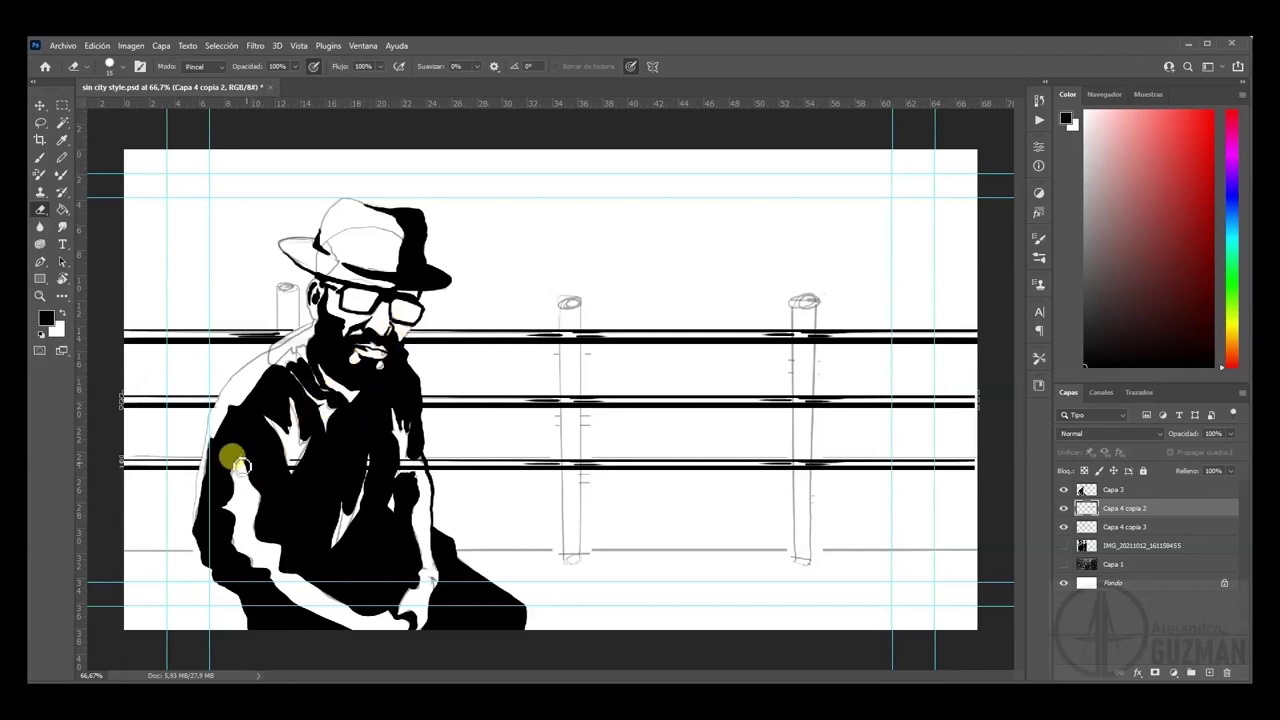
{"action": "mouse_move", "coordinate": [270, 483]}
{"action": "left_mouse_down"}
{"action": "mouse_move", "coordinate": [325, 450]}
{"action": "mouse_move", "coordinate": [317, 439]}
{"action": "mouse_move", "coordinate": [285, 477]}
{"action": "mouse_move", "coordinate": [323, 416]}
{"action": "mouse_move", "coordinate": [309, 415]}
{"action": "mouse_move", "coordinate": [344, 422]}
{"action": "mouse_move", "coordinate": [337, 381]}
{"action": "mouse_move", "coordinate": [383, 455]}
{"action": "mouse_move", "coordinate": [388, 475]}
{"action": "mouse_move", "coordinate": [369, 480]}
{"action": "mouse_move", "coordinate": [373, 456]}
{"action": "mouse_move", "coordinate": [407, 468]}
{"action": "mouse_move", "coordinate": [390, 479]}
{"action": "mouse_move", "coordinate": [425, 476]}
{"action": "left_mouse_up"}
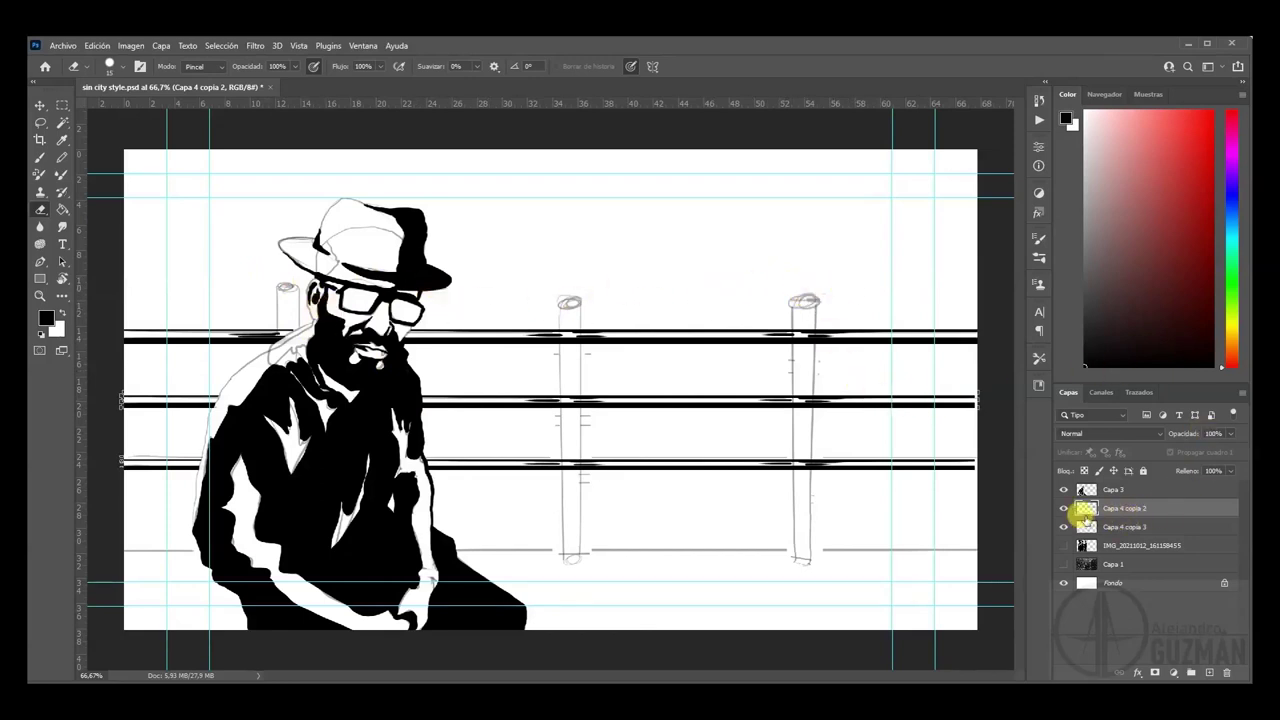
{"action": "key", "text": "ctrl+s"}
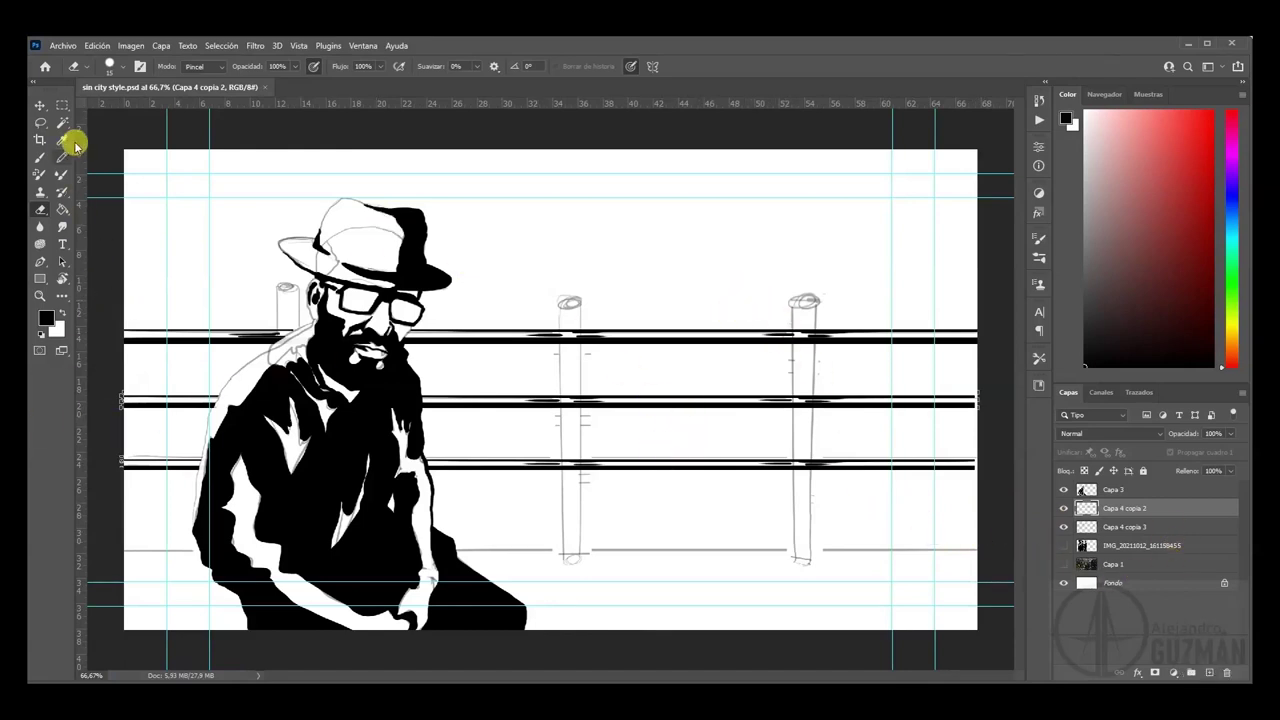
- Add a new layer above the merged rails and outline the far-right sketched fence post with a polygonal lasso selection
{"action": "left_click", "coordinate": [1207, 672]}
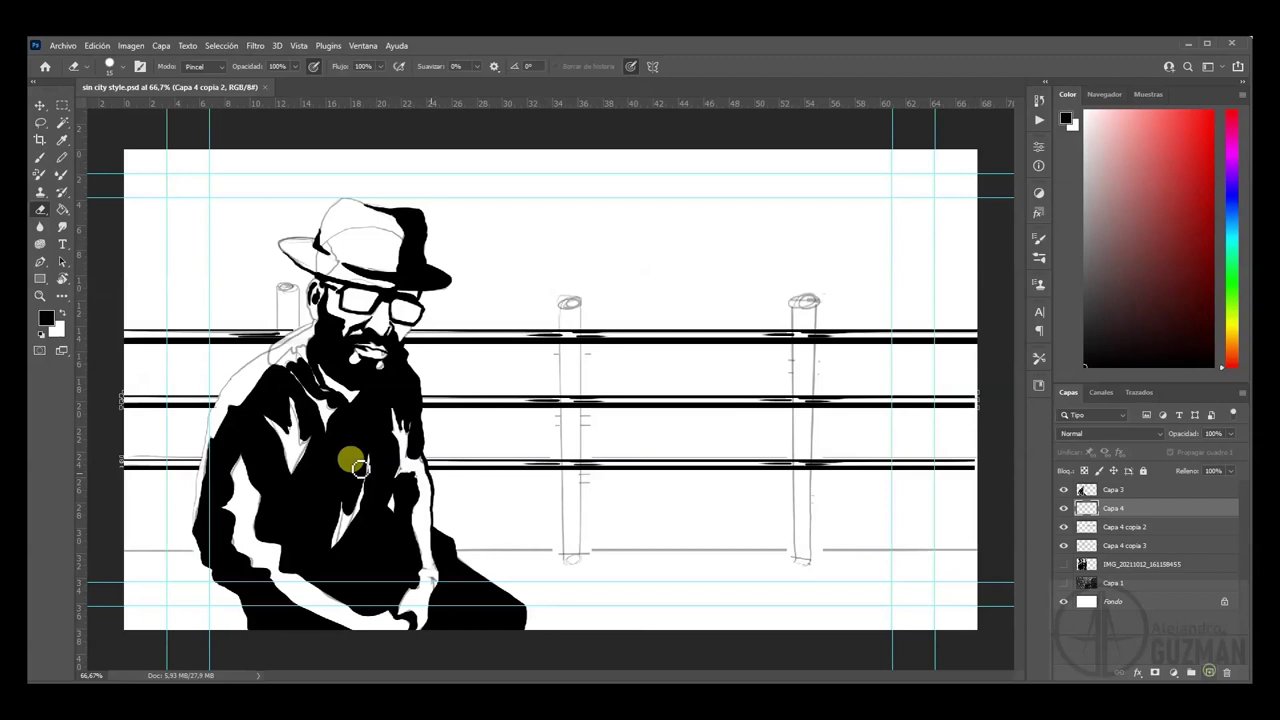
{"action": "left_click", "coordinate": [40, 295]}
{"action": "left_click_drag", "start_coordinate": [791, 296], "coordinate": [825, 603]}
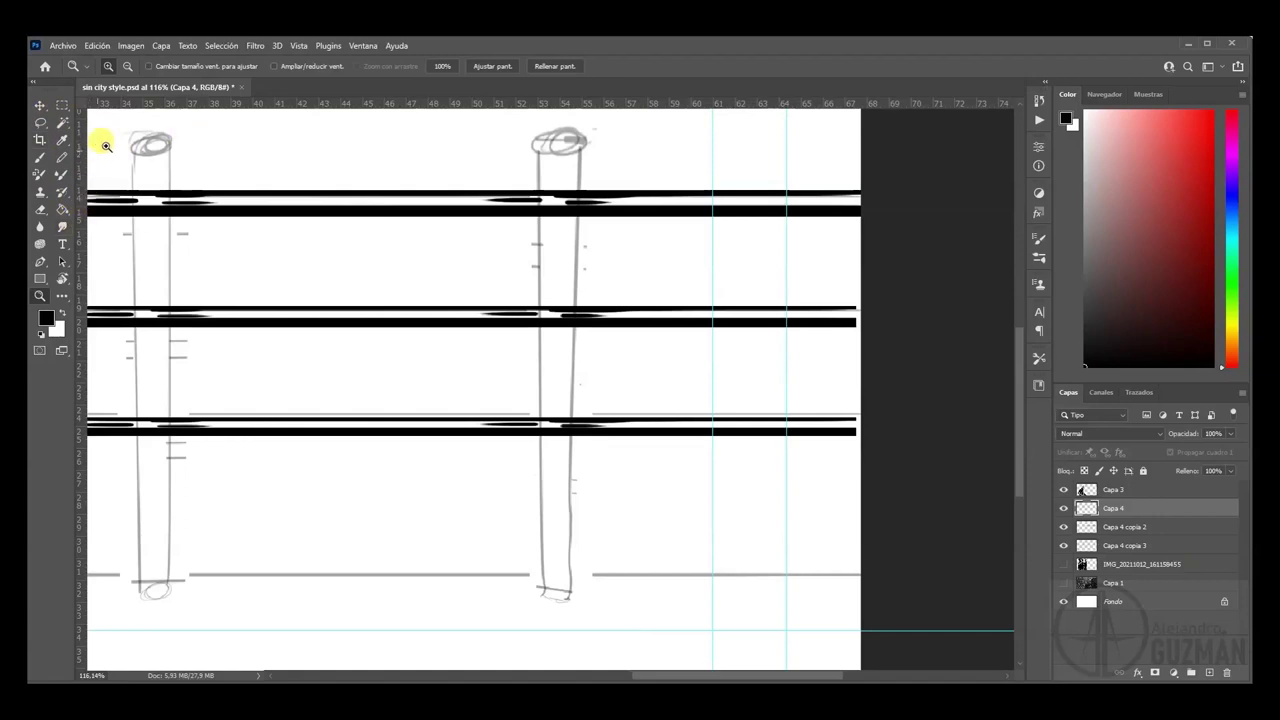
{"action": "left_click", "coordinate": [50, 121]}
{"action": "left_click_drag", "start_coordinate": [44, 126], "coordinate": [100, 129]}
{"action": "left_click", "coordinate": [546, 602]}
{"action": "scroll", "coordinate": [563, 171], "scroll_direction": "up", "scroll_amount": 1}
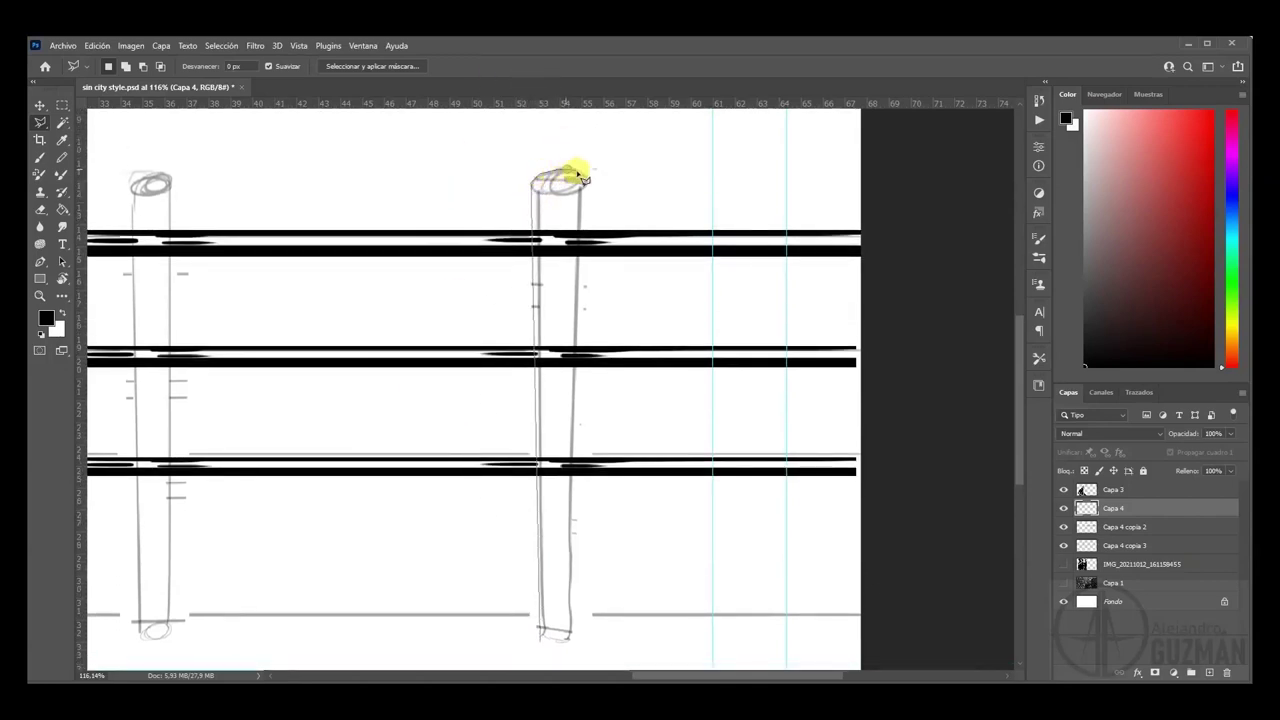
{"action": "left_click", "coordinate": [583, 185]}
{"action": "left_click", "coordinate": [571, 640]}
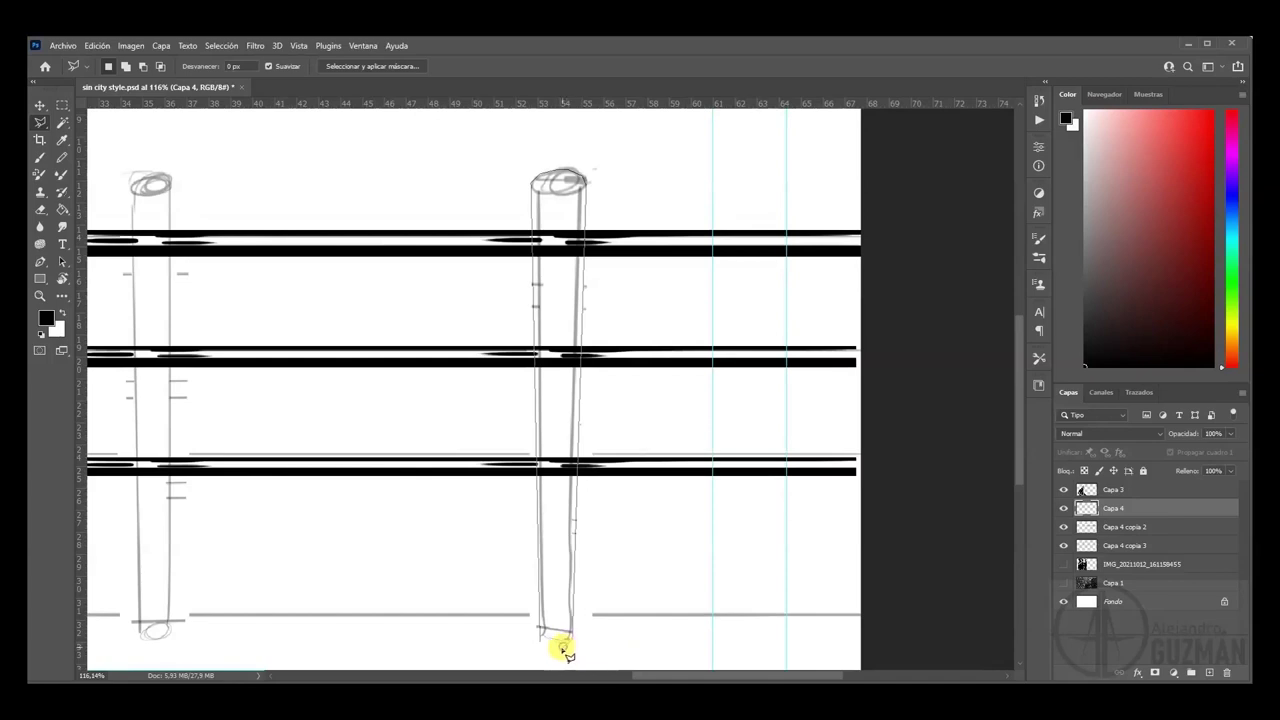
{"action": "double_click", "coordinate": [541, 645]}
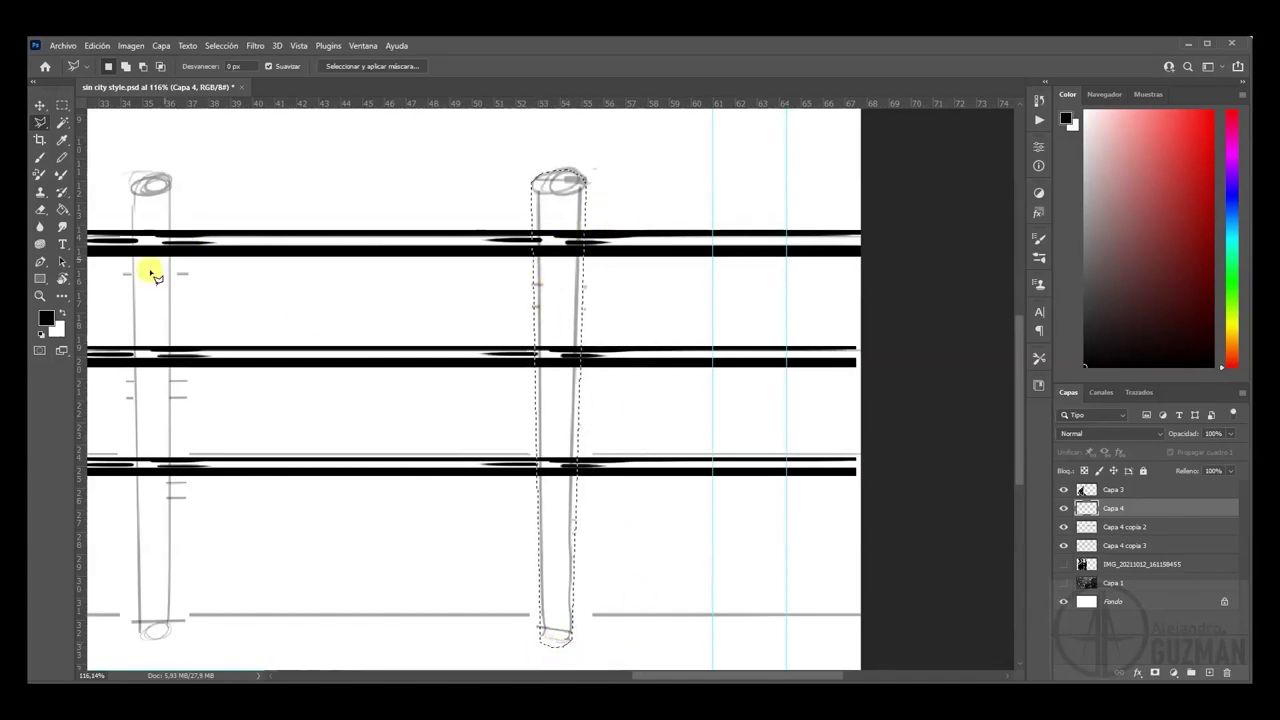
- Ink the shaded right side of the selected post in black and erase the ink covering its oval top face
{"action": "left_click", "coordinate": [40, 157]}
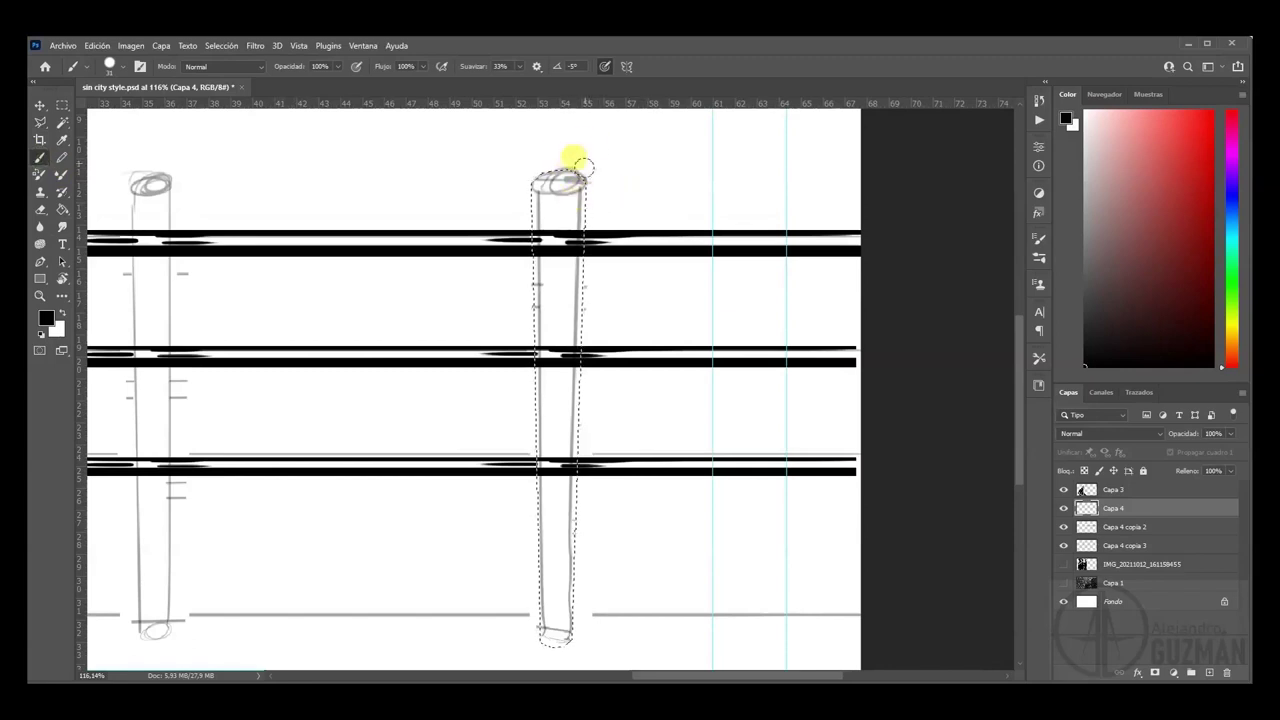
{"action": "mouse_move", "coordinate": [580, 171]}
{"action": "left_mouse_down"}
{"action": "mouse_move", "coordinate": [571, 262]}
{"action": "mouse_move", "coordinate": [573, 180]}
{"action": "mouse_move", "coordinate": [578, 334]}
{"action": "mouse_move", "coordinate": [581, 322]}
{"action": "mouse_move", "coordinate": [574, 235]}
{"action": "mouse_move", "coordinate": [576, 415]}
{"action": "mouse_move", "coordinate": [572, 358]}
{"action": "mouse_move", "coordinate": [564, 470]}
{"action": "mouse_move", "coordinate": [561, 342]}
{"action": "mouse_move", "coordinate": [558, 443]}
{"action": "left_mouse_up"}
{"action": "left_click_drag", "start_coordinate": [555, 517], "coordinate": [560, 498]}
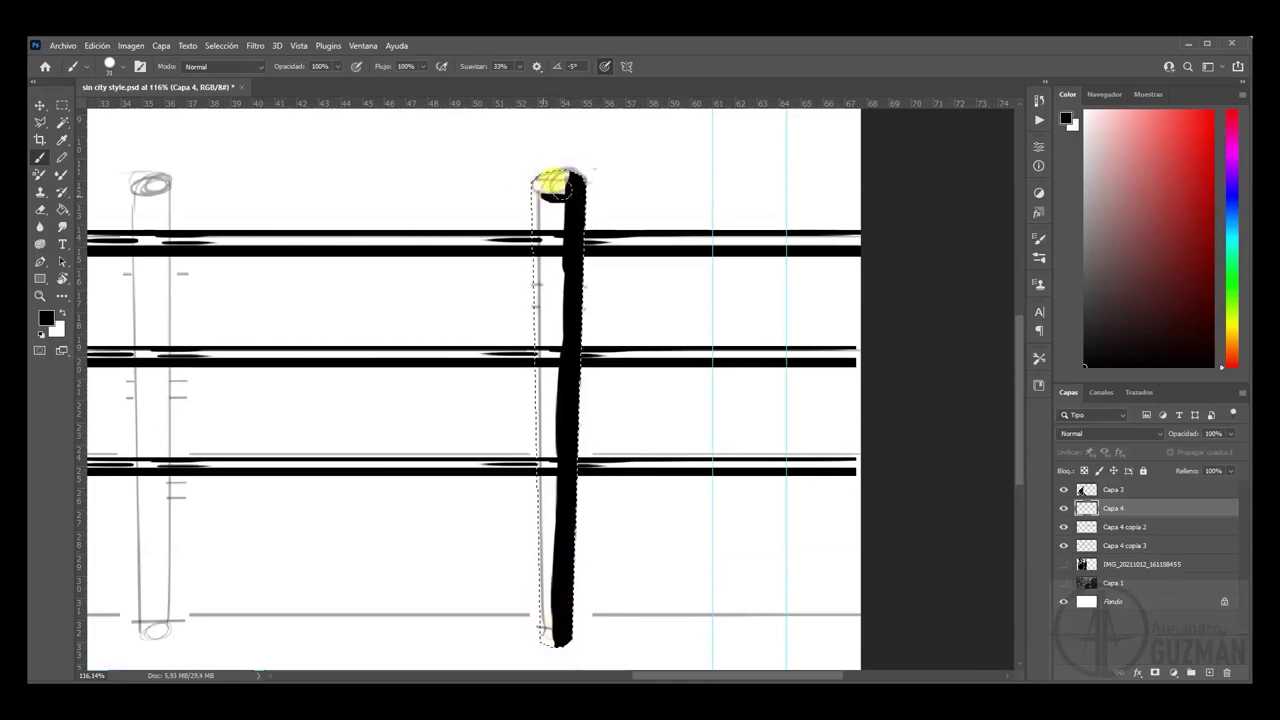
{"action": "key", "text": "e"}
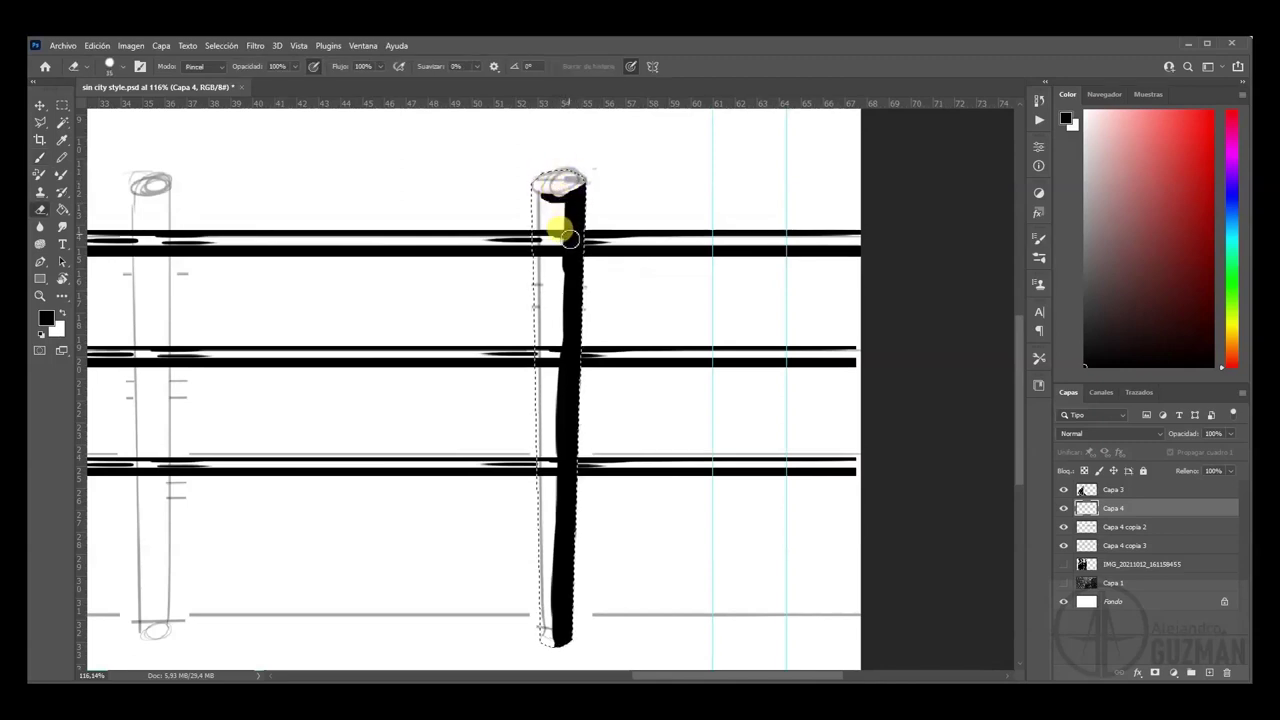
{"action": "key", "text": "b"}
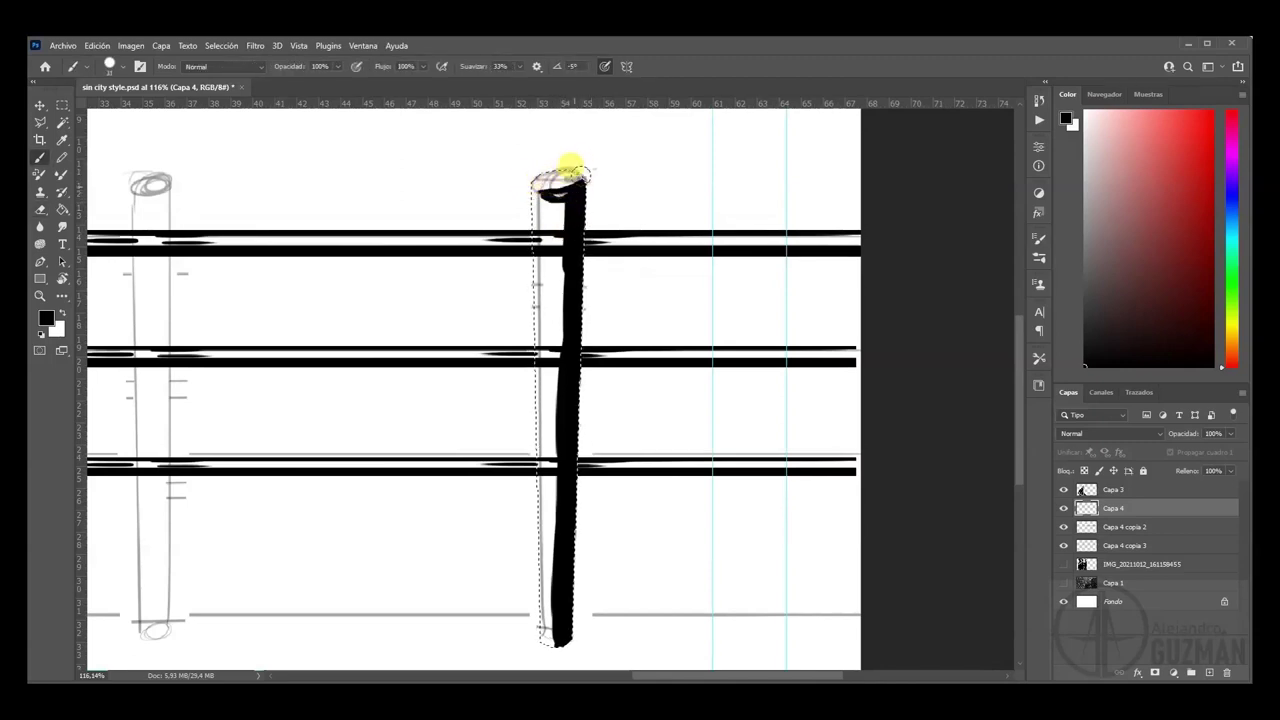
{"action": "key", "text": "ctrl+z"}
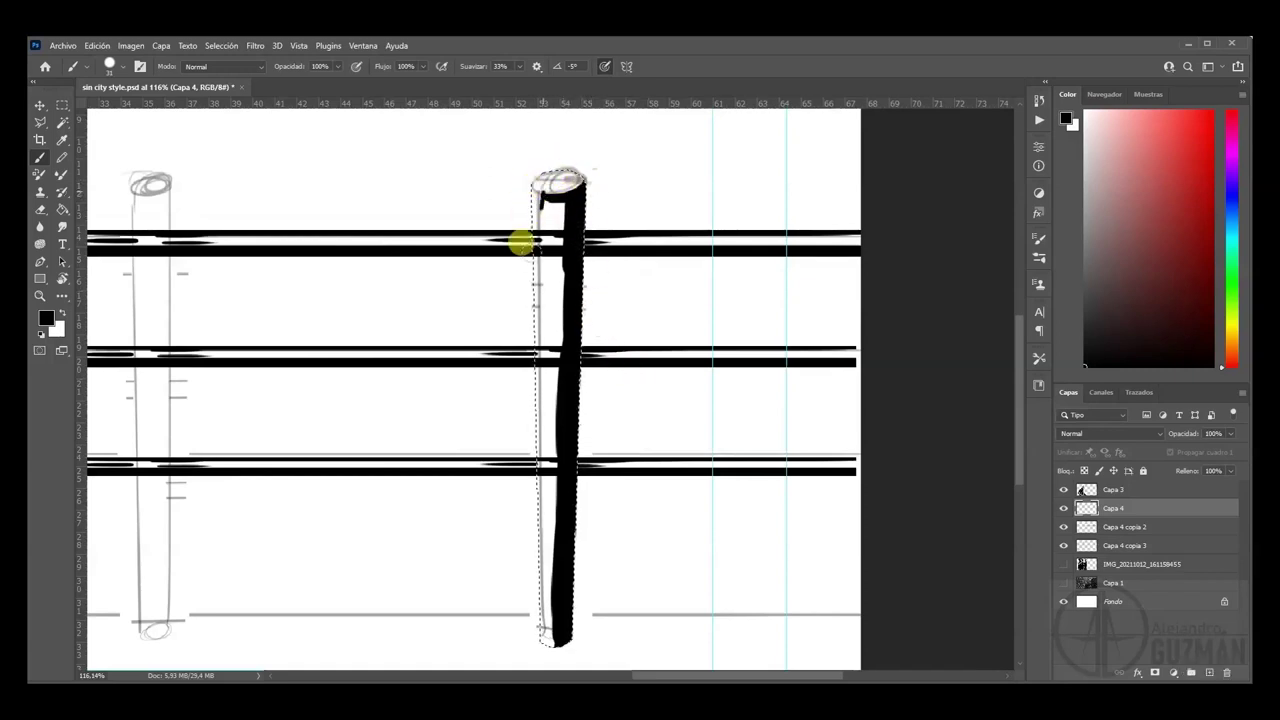
{"action": "key", "text": "ctrl+z"}
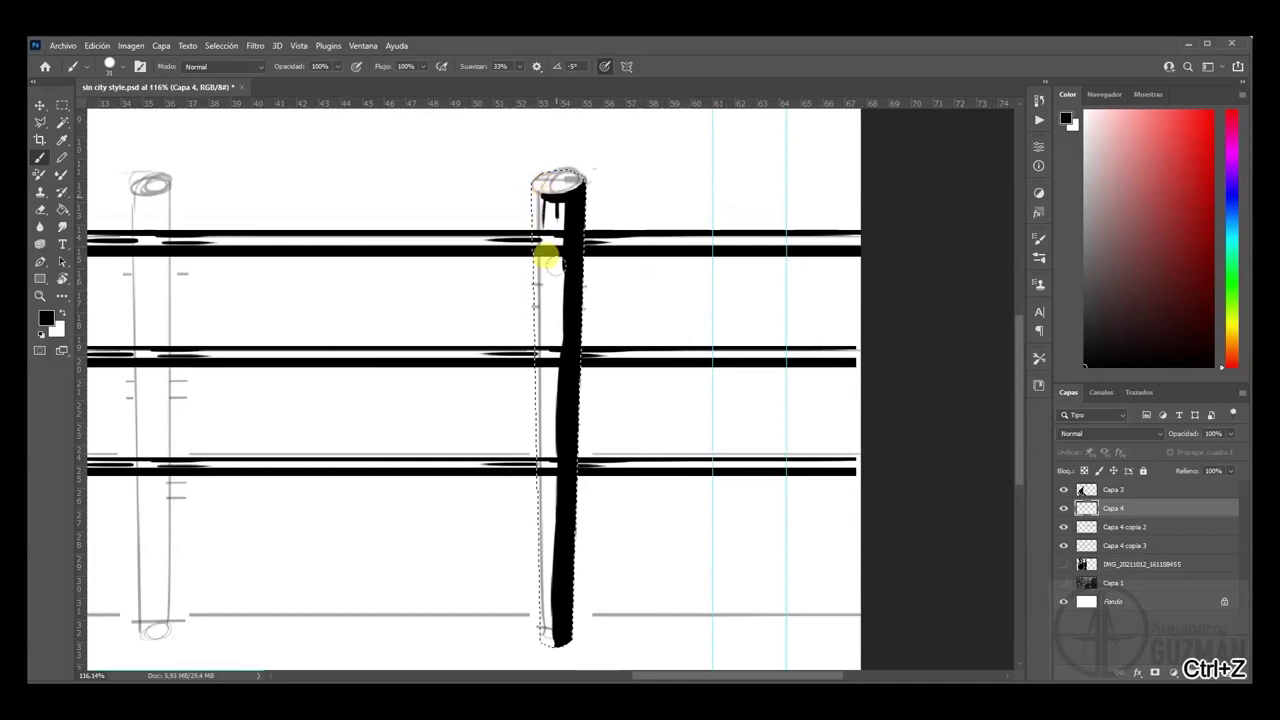
- Paint wood-grain streaks and shadows below each rail on the post, and ink its left edge and oval rim in black
{"action": "left_click_drag", "start_coordinate": [535, 208], "coordinate": [530, 286]}
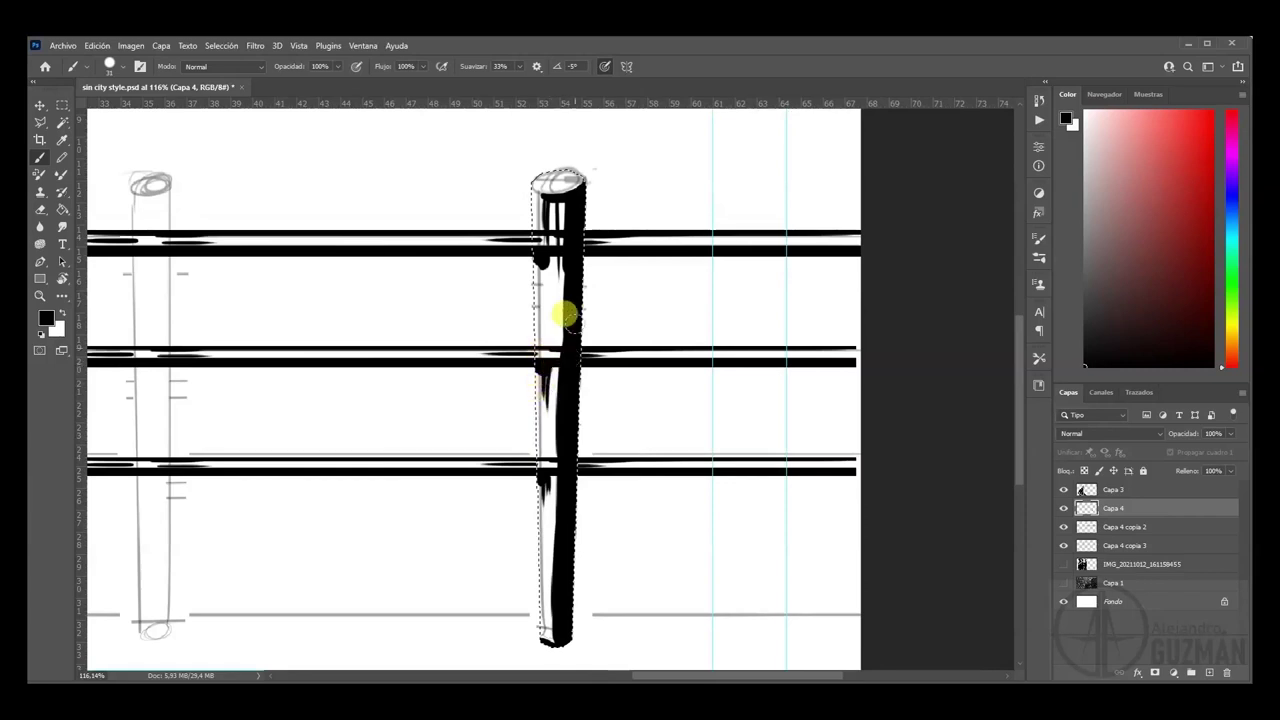
{"action": "left_click_drag", "start_coordinate": [537, 254], "coordinate": [534, 303]}
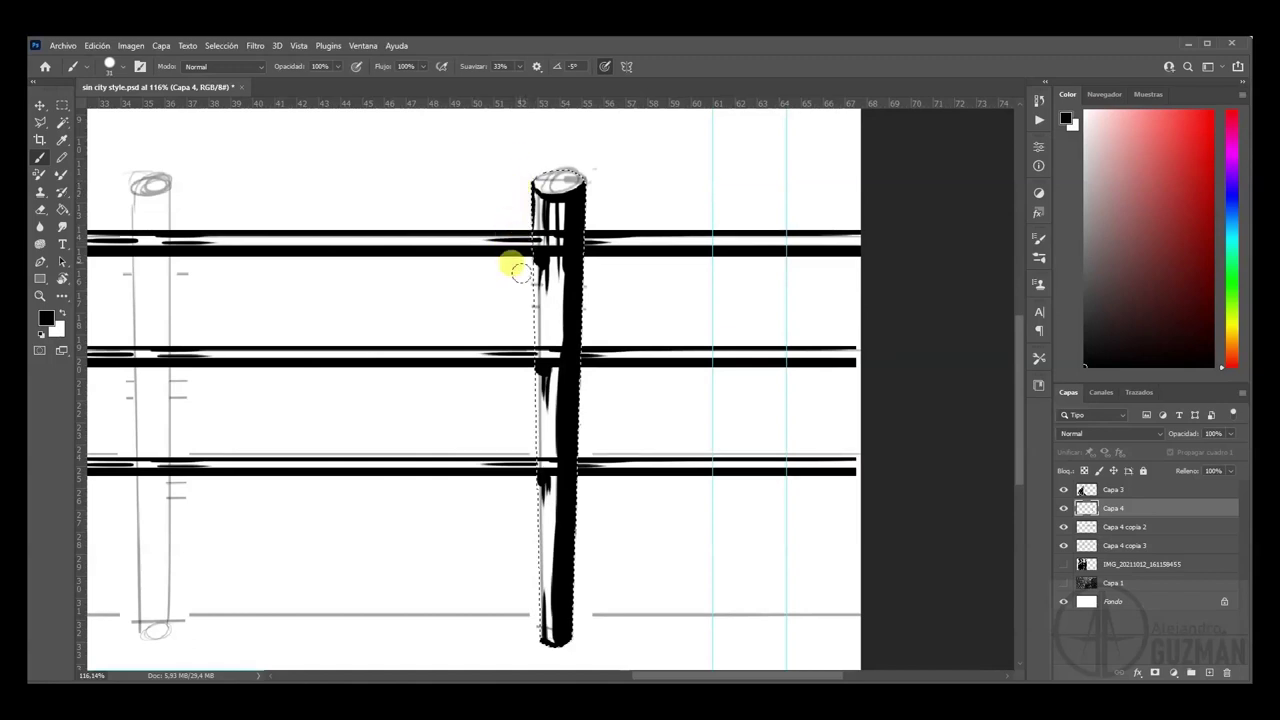
{"action": "mouse_move", "coordinate": [522, 280]}
{"action": "left_mouse_down"}
{"action": "mouse_move", "coordinate": [524, 233]}
{"action": "mouse_move", "coordinate": [519, 446]}
{"action": "mouse_move", "coordinate": [517, 365]}
{"action": "left_mouse_up"}
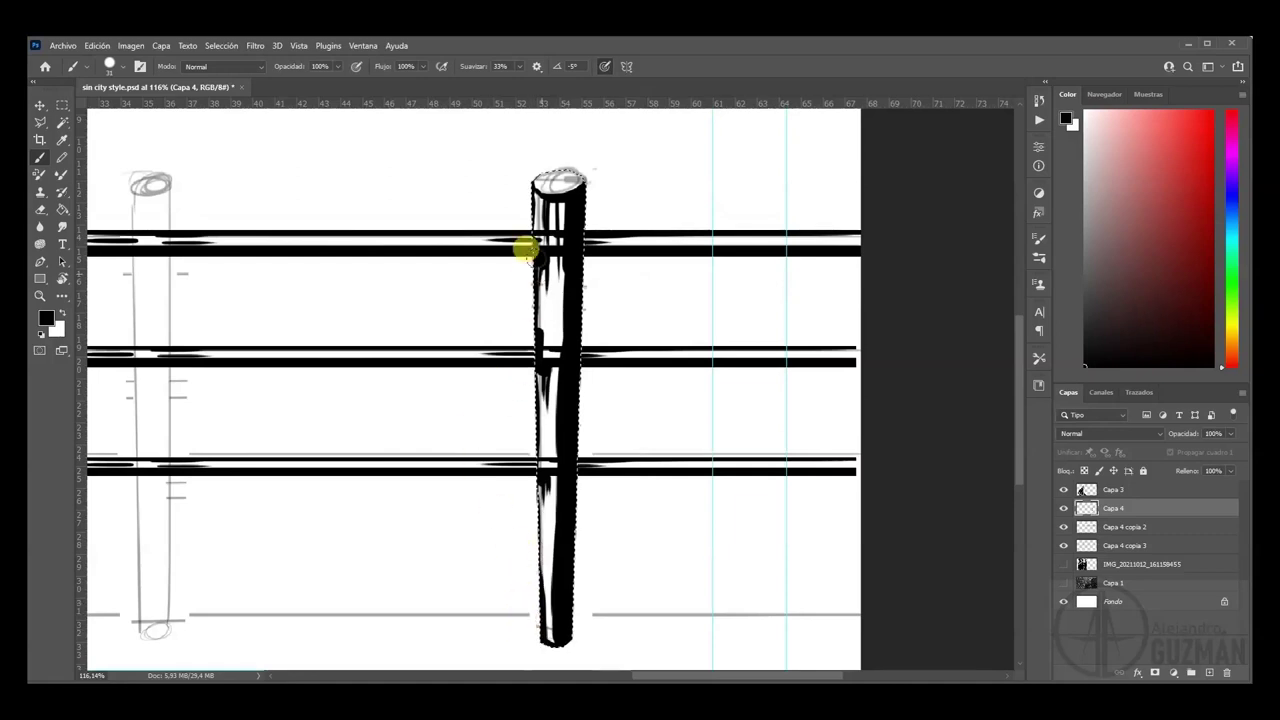
{"action": "mouse_move", "coordinate": [522, 177]}
{"action": "left_mouse_down"}
{"action": "mouse_move", "coordinate": [583, 162]}
{"action": "mouse_move", "coordinate": [552, 161]}
{"action": "mouse_move", "coordinate": [586, 170]}
{"action": "left_mouse_up"}
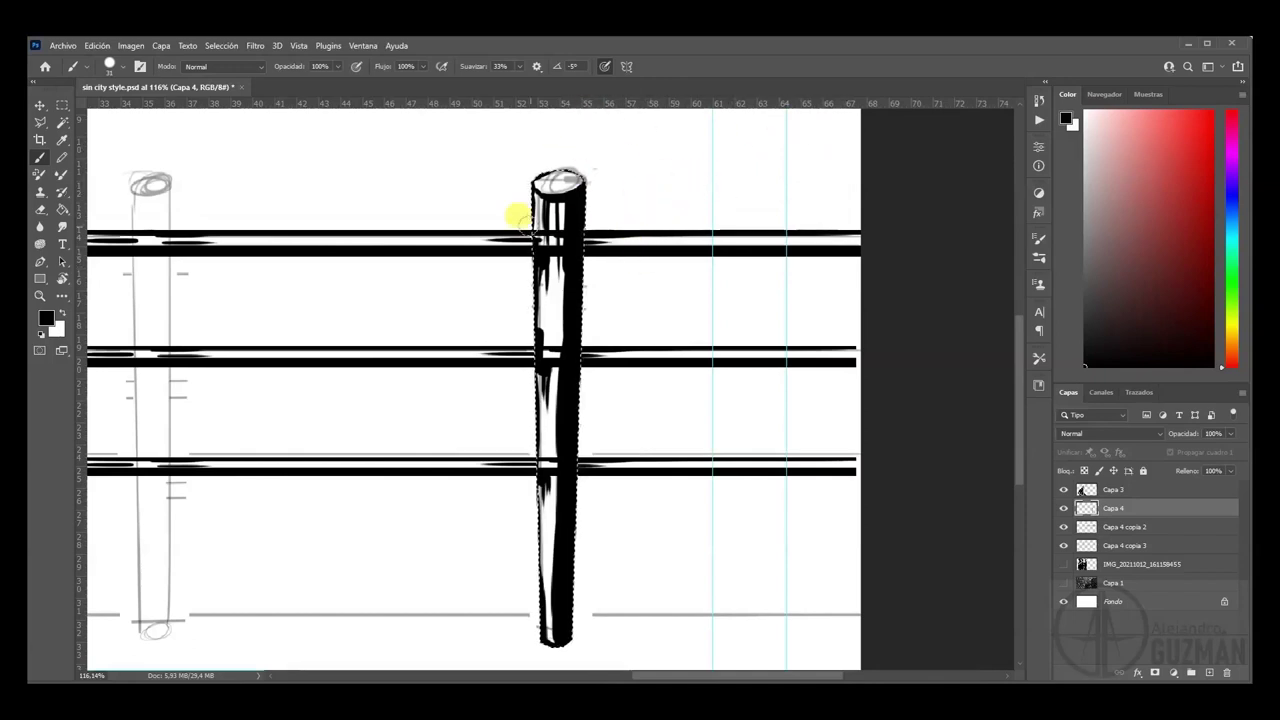
- Deselect the post and, on the rails layer Capa 4 copia 2, erase the rail lines crossing it and ink small shadows at the joints
{"action": "left_click", "coordinate": [1114, 528]}
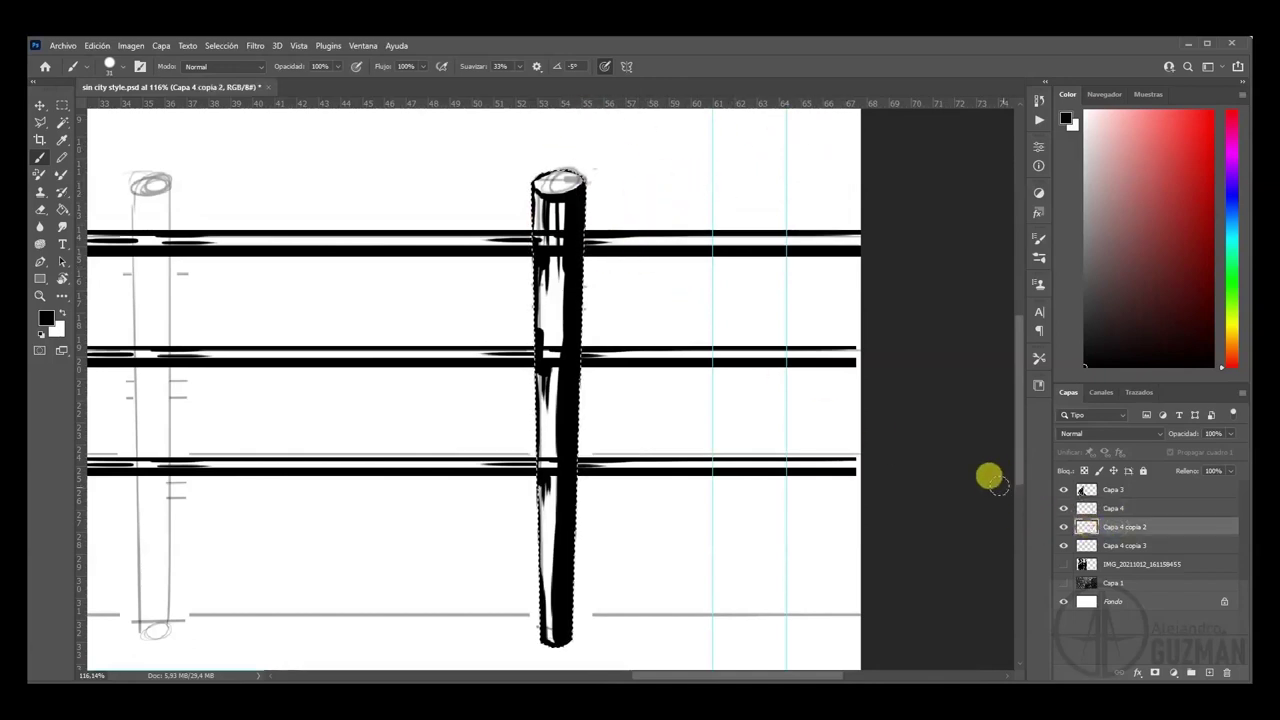
{"action": "key", "text": "ctrl+d"}
{"action": "key", "text": "e"}
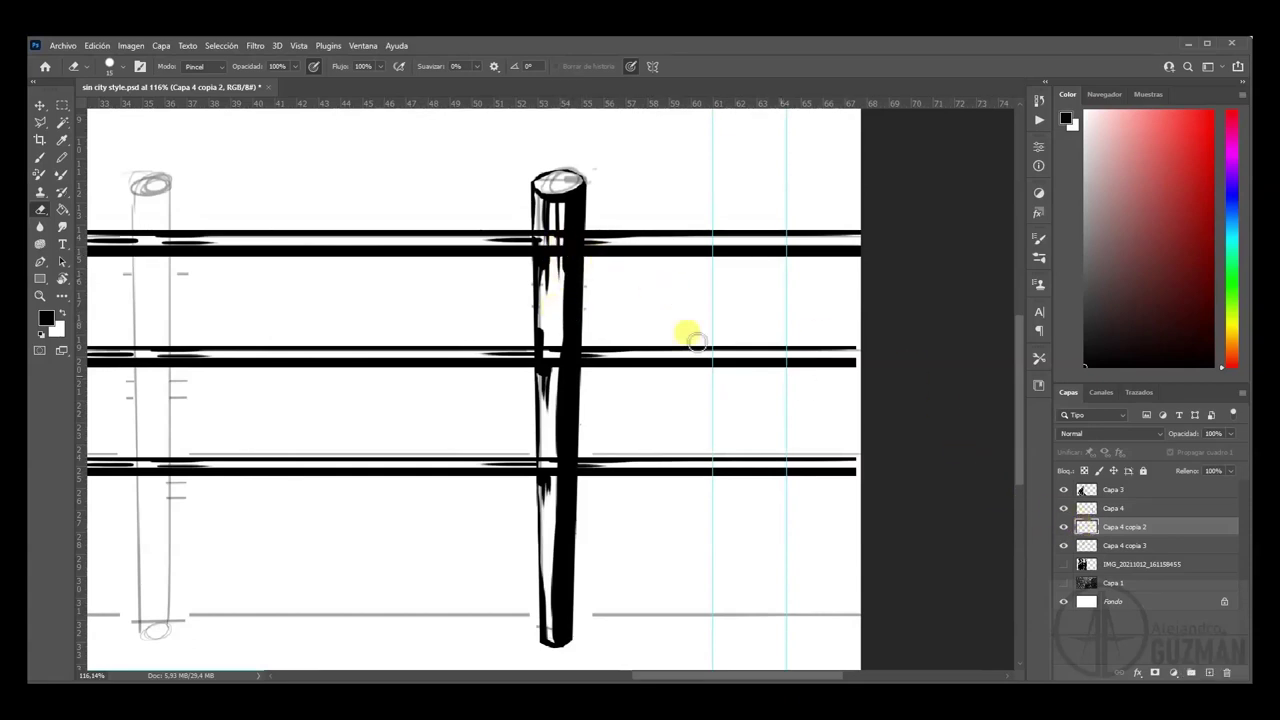
{"action": "left_click_drag", "start_coordinate": [548, 232], "coordinate": [548, 228]}
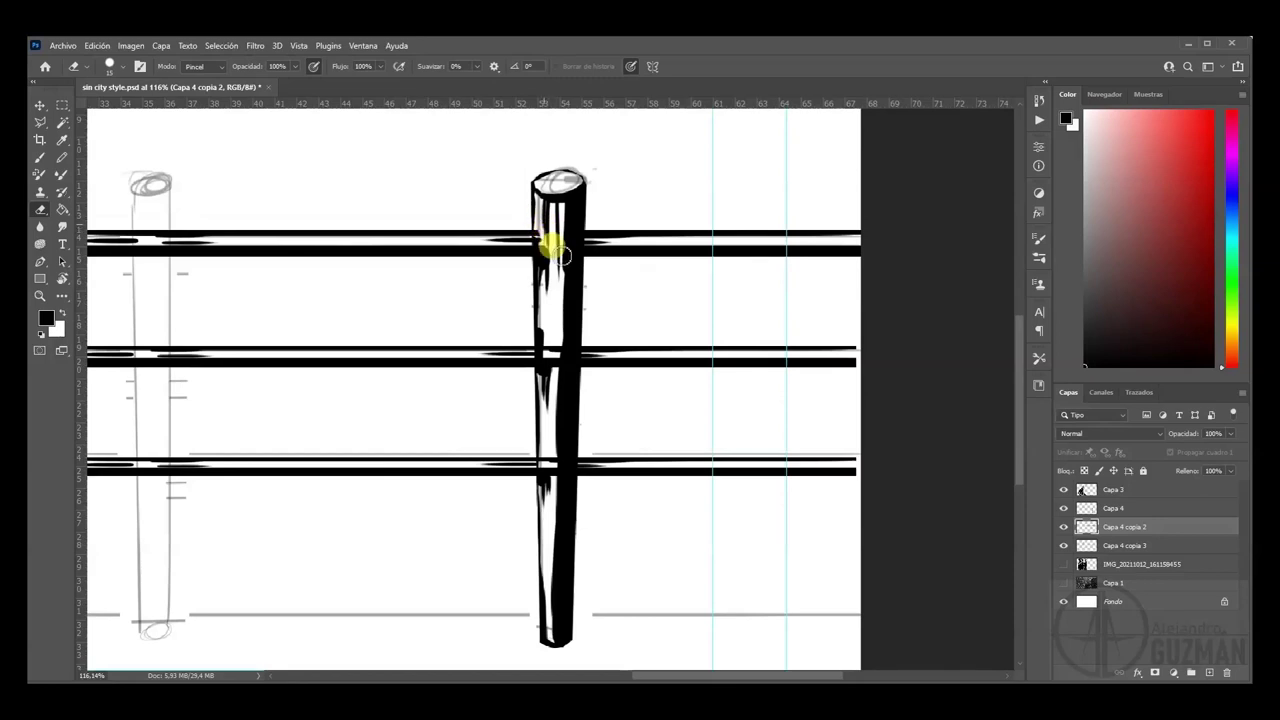
{"action": "mouse_move", "coordinate": [557, 247]}
{"action": "left_mouse_down"}
{"action": "mouse_move", "coordinate": [562, 234]}
{"action": "mouse_move", "coordinate": [563, 250]}
{"action": "left_mouse_up"}
{"action": "key", "text": "b"}
{"action": "mouse_move", "coordinate": [530, 237]}
{"action": "left_mouse_down"}
{"action": "mouse_move", "coordinate": [559, 329]}
{"action": "mouse_move", "coordinate": [533, 342]}
{"action": "mouse_move", "coordinate": [527, 451]}
{"action": "left_mouse_up"}
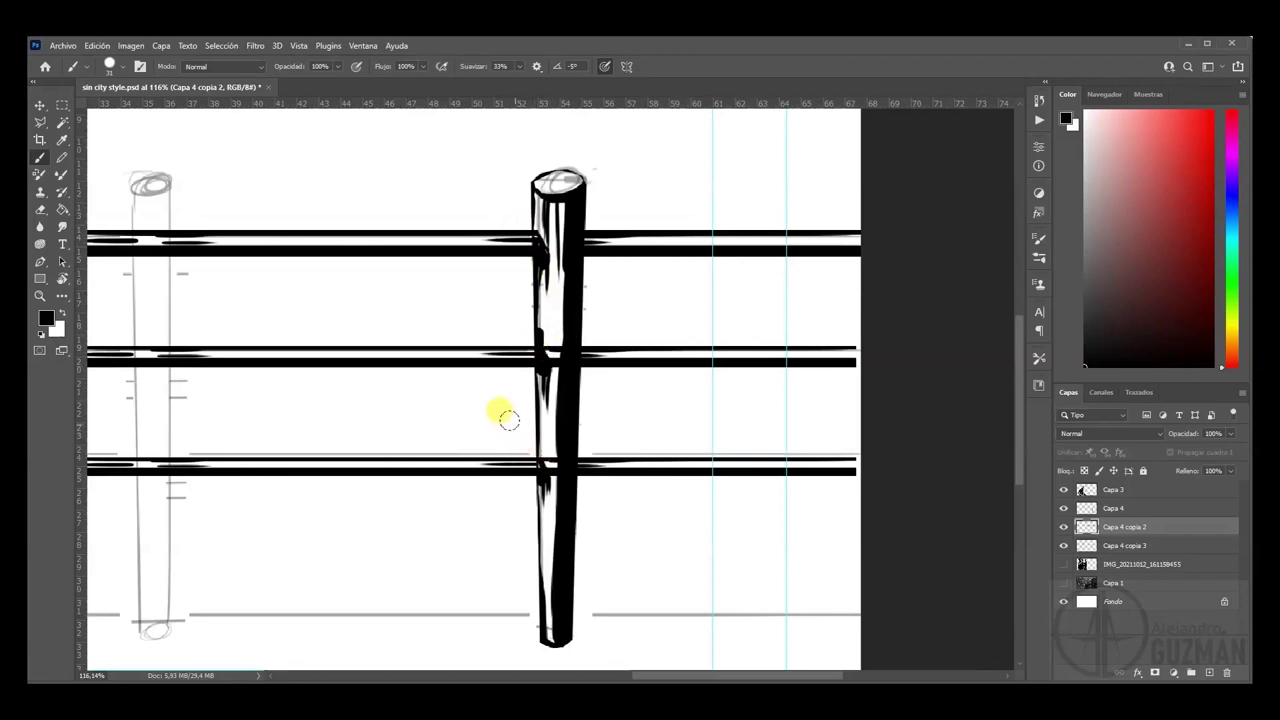
{"action": "key", "text": "e"}
{"action": "mouse_move", "coordinate": [555, 357]}
{"action": "left_mouse_down"}
{"action": "mouse_move", "coordinate": [554, 345]}
{"action": "mouse_move", "coordinate": [571, 449]}
{"action": "mouse_move", "coordinate": [551, 466]}
{"action": "left_mouse_up"}
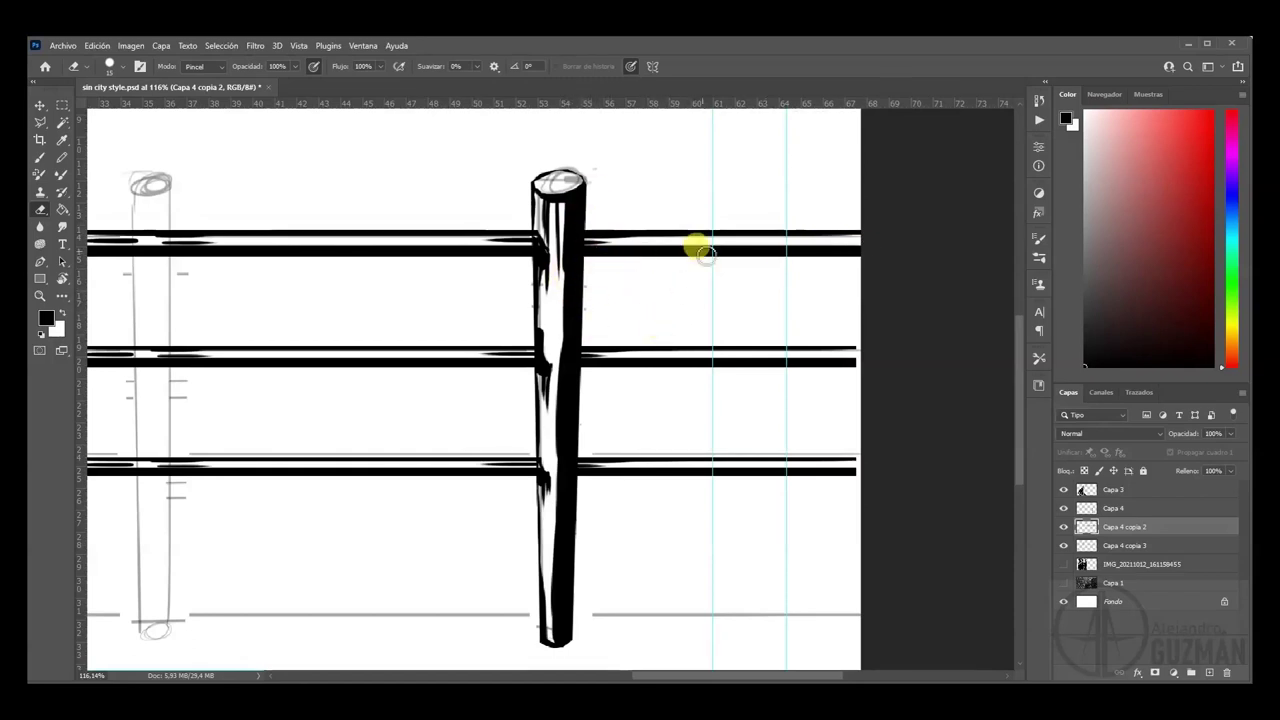
{"action": "key", "text": "ctrl+minus"}
{"action": "key", "text": "ctrl+minus"}
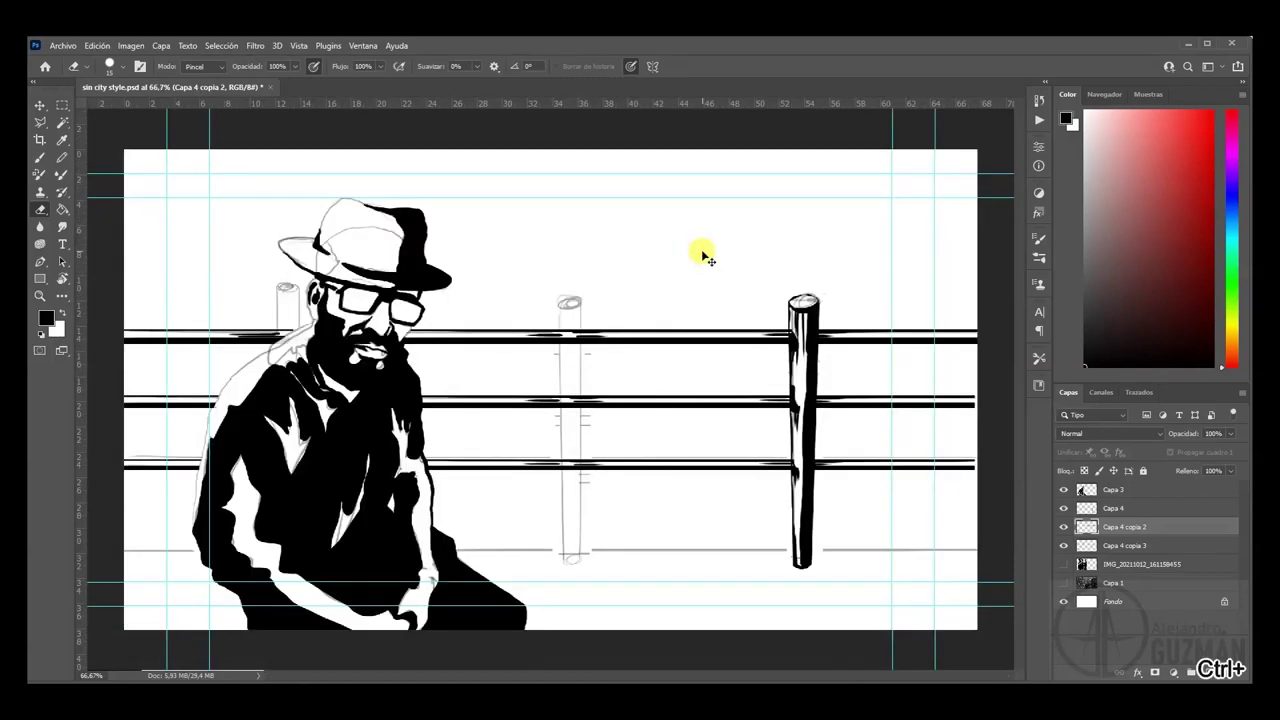
{"action": "left_click", "coordinate": [1128, 510]}
{"action": "key", "text": "ctrl+g"}
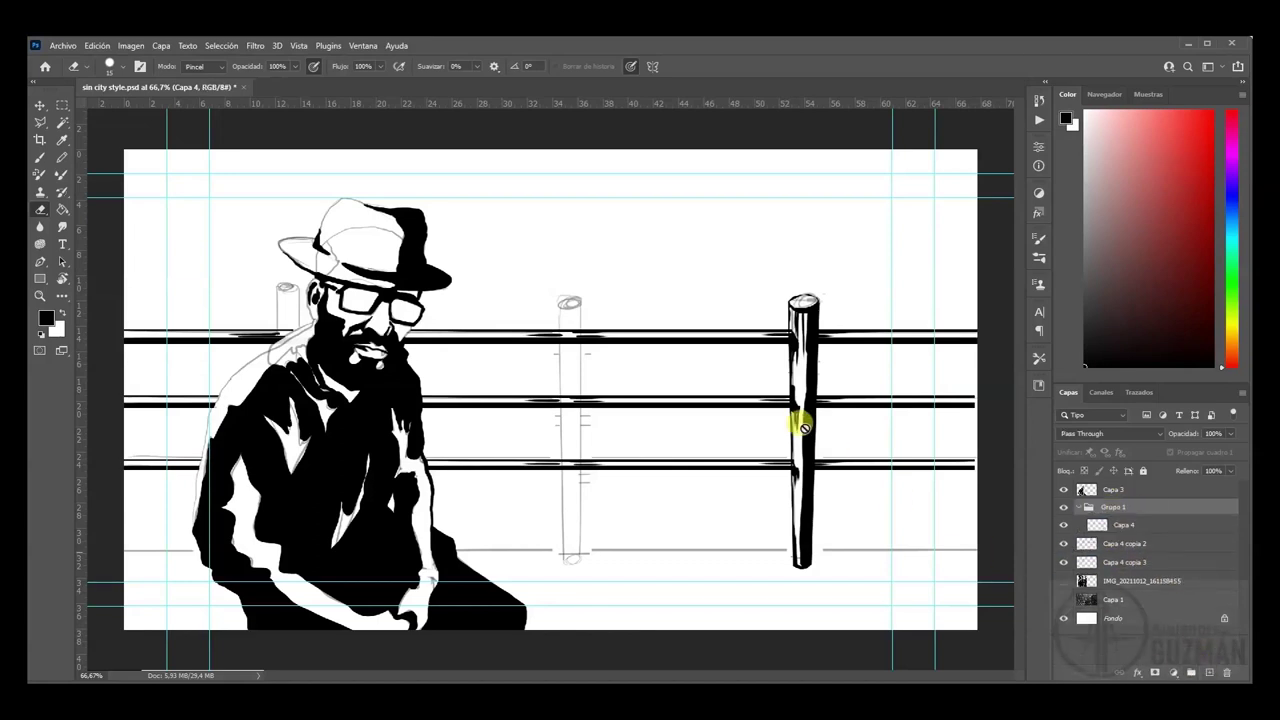
{"action": "left_click_drag", "start_coordinate": [803, 408], "coordinate": [614, 411], "text": "ctrl"}
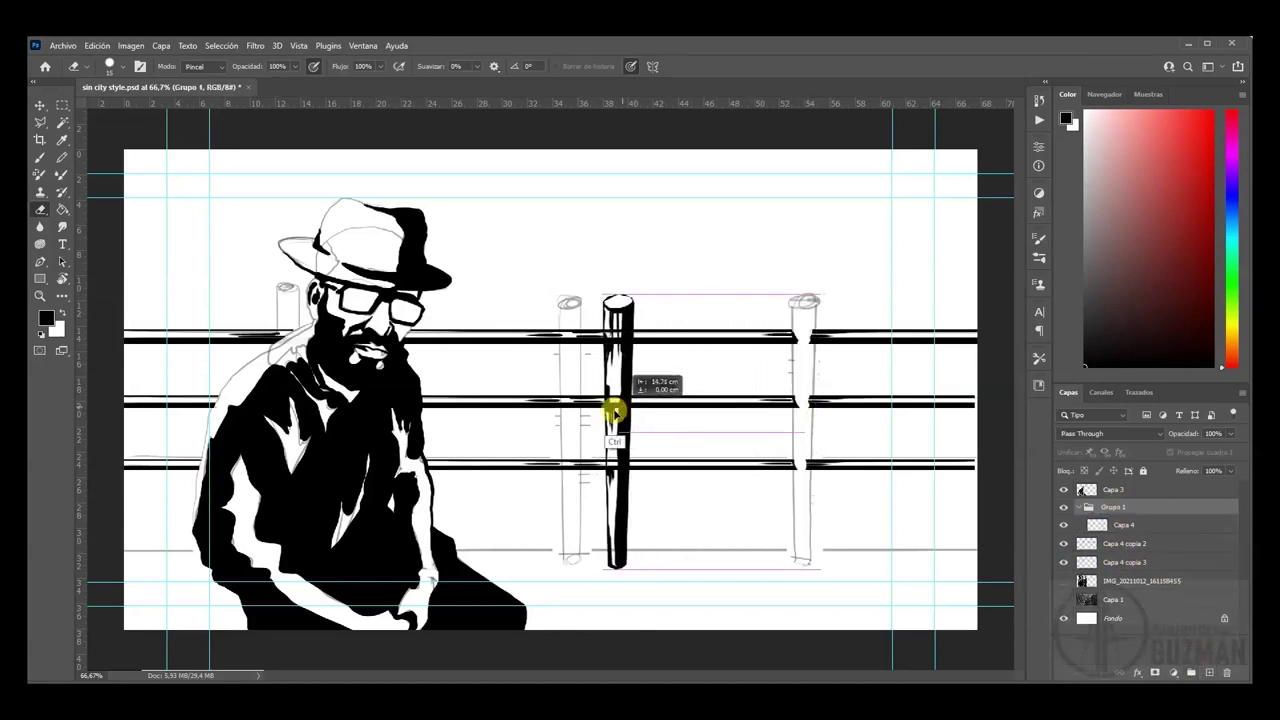
{"action": "key", "text": "ctrl+z"}
{"action": "key", "text": "ctrl+z"}
{"action": "left_click_drag", "start_coordinate": [1205, 524], "coordinate": [1209, 672]}
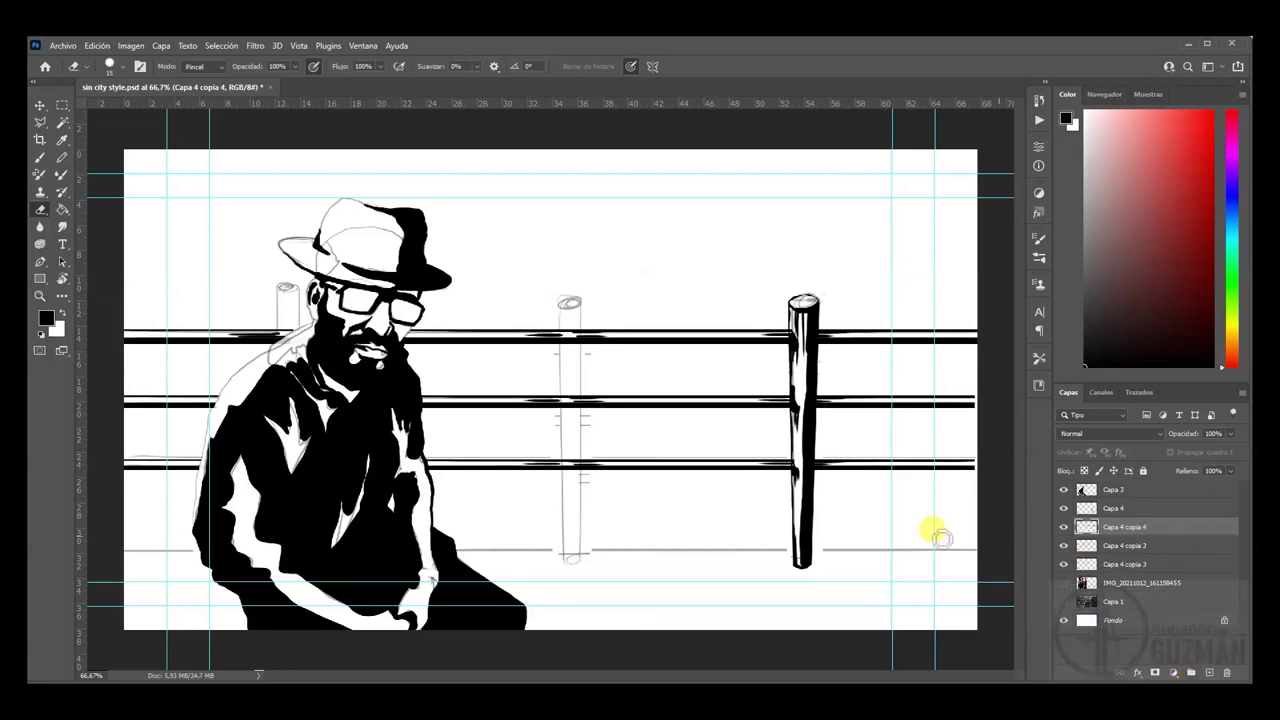
{"action": "left_click_drag", "start_coordinate": [793, 433], "coordinate": [723, 437], "text": "ctrl"}
{"action": "key", "text": "ctrl+z"}
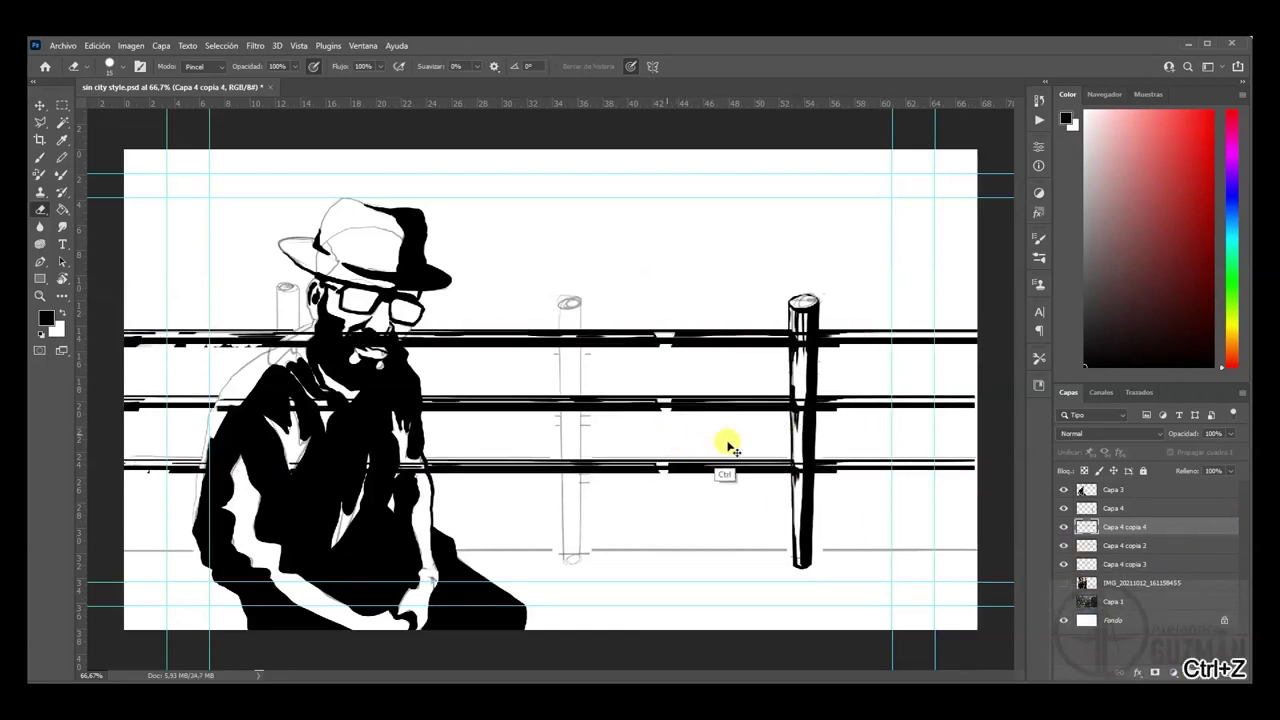
{"action": "key", "text": "ctrl+z"}
{"action": "left_click_drag", "start_coordinate": [1129, 522], "coordinate": [1146, 500]}
{"action": "left_click", "coordinate": [1140, 510]}
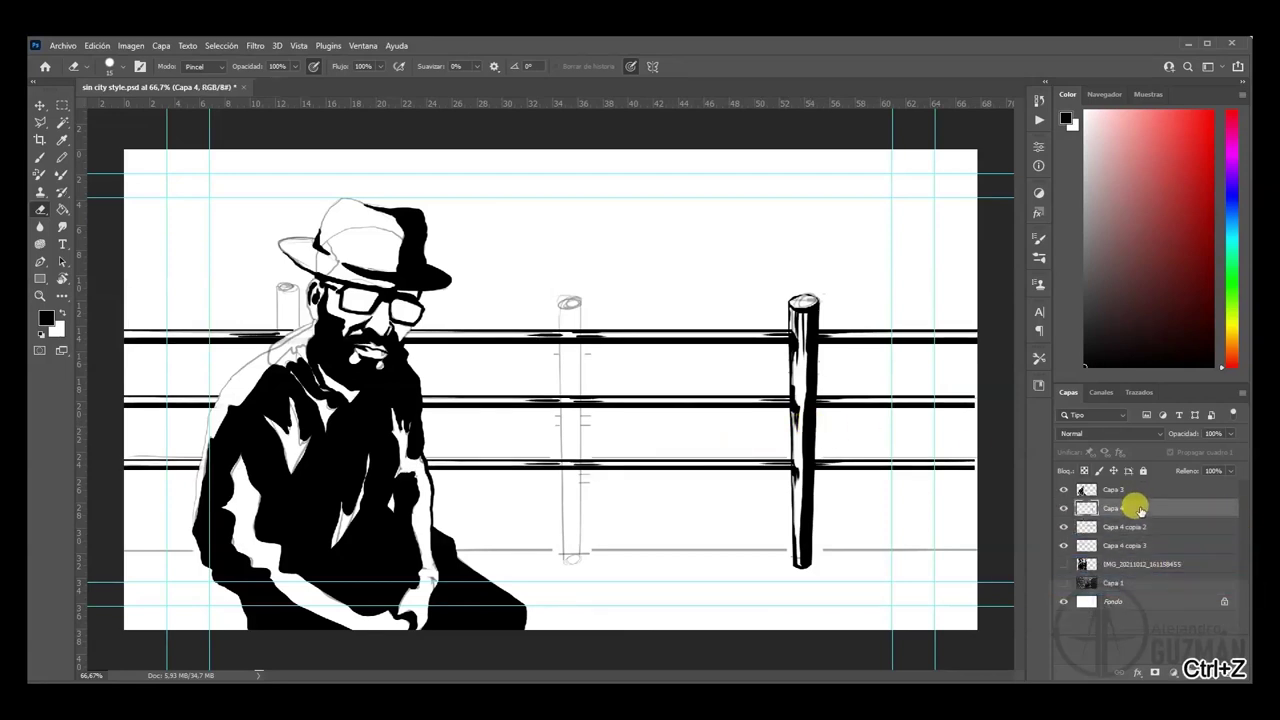
{"action": "key", "text": "ctrl+g"}
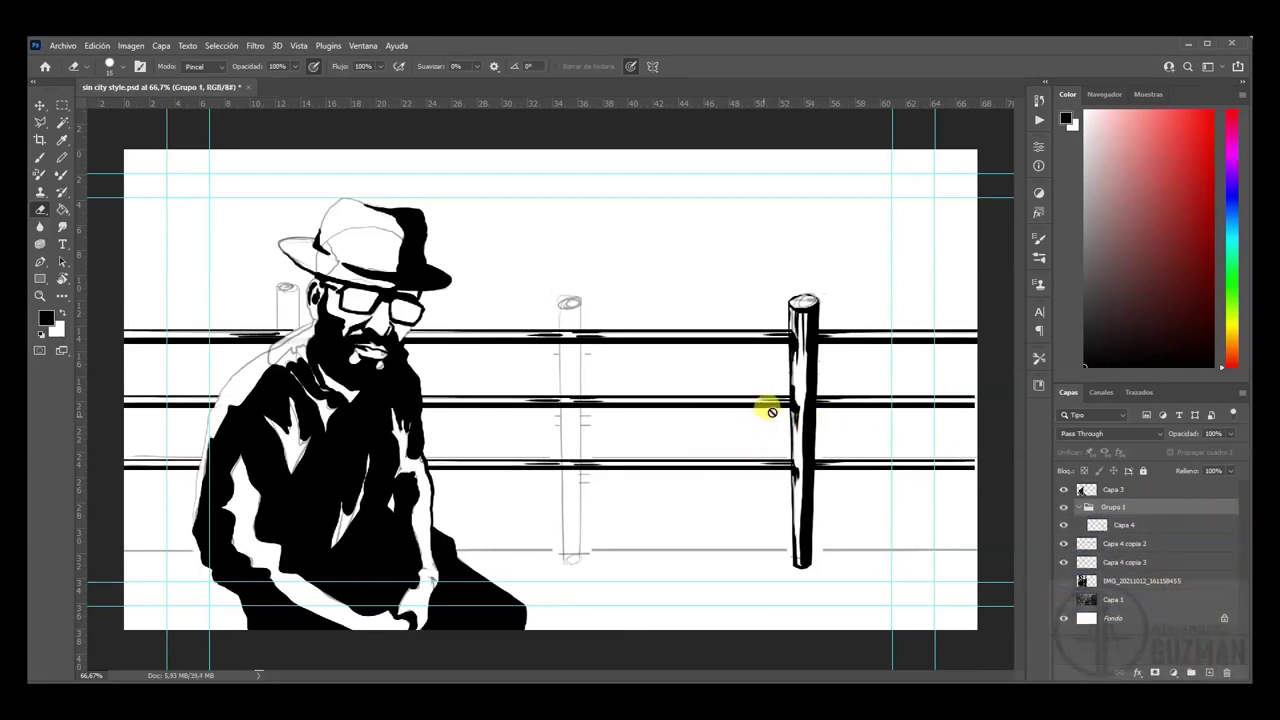
{"action": "left_click_drag", "start_coordinate": [800, 405], "coordinate": [575, 404]}
{"action": "key", "text": "ctrl+z"}
{"action": "key", "text": "ctrl+z"}
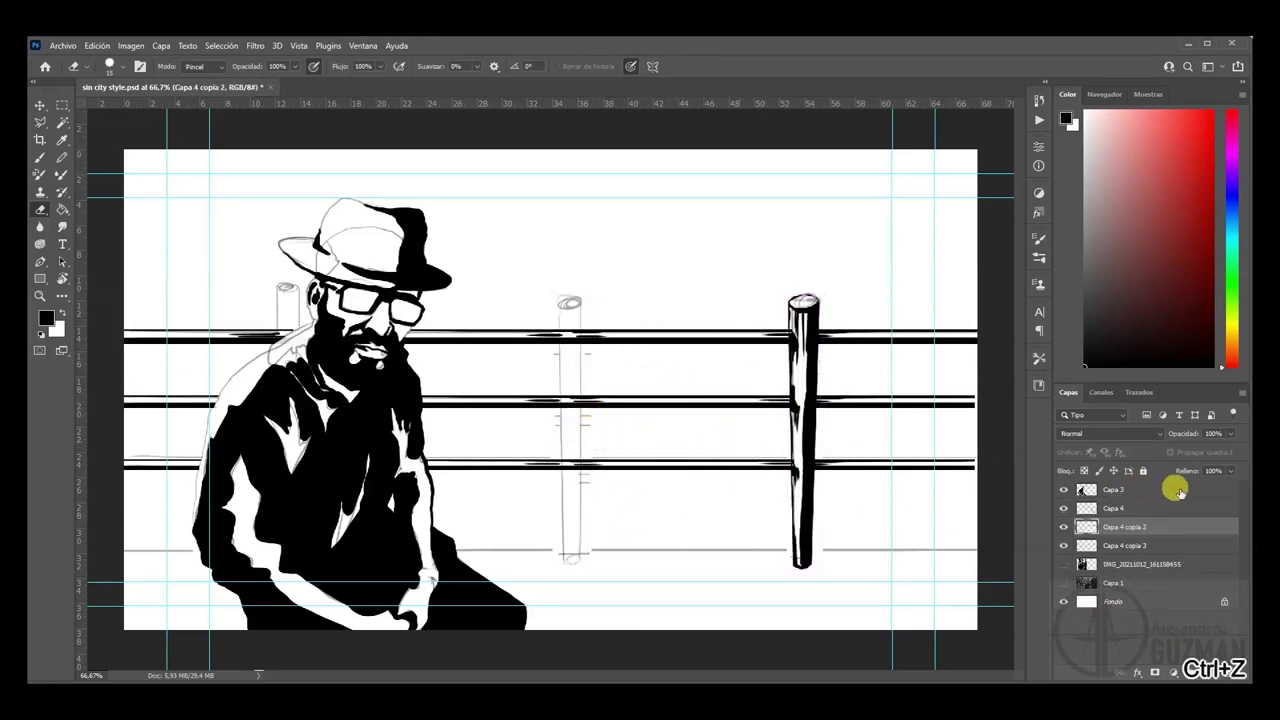
- Duplicate the inked post layer Capa 4 and place the copy over the middle sketched post
{"action": "left_click_drag", "start_coordinate": [1184, 508], "coordinate": [1204, 674]}
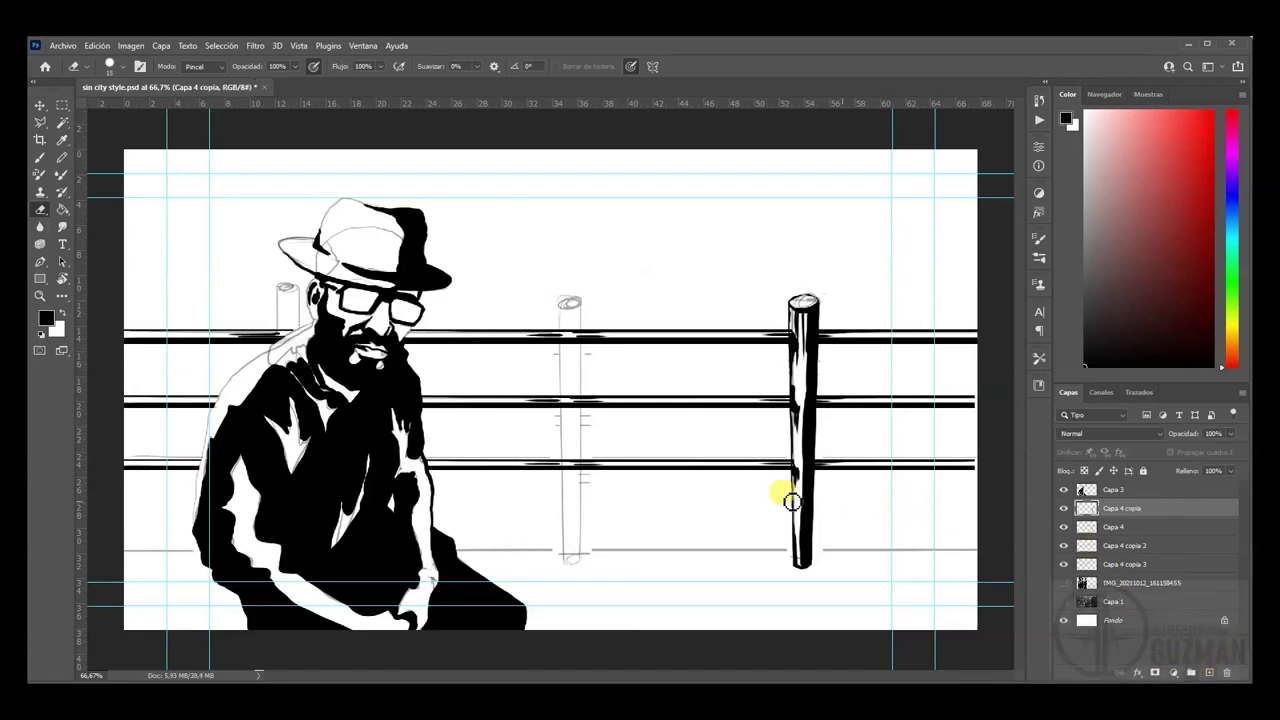
{"action": "left_click_drag", "start_coordinate": [771, 386], "coordinate": [573, 390]}
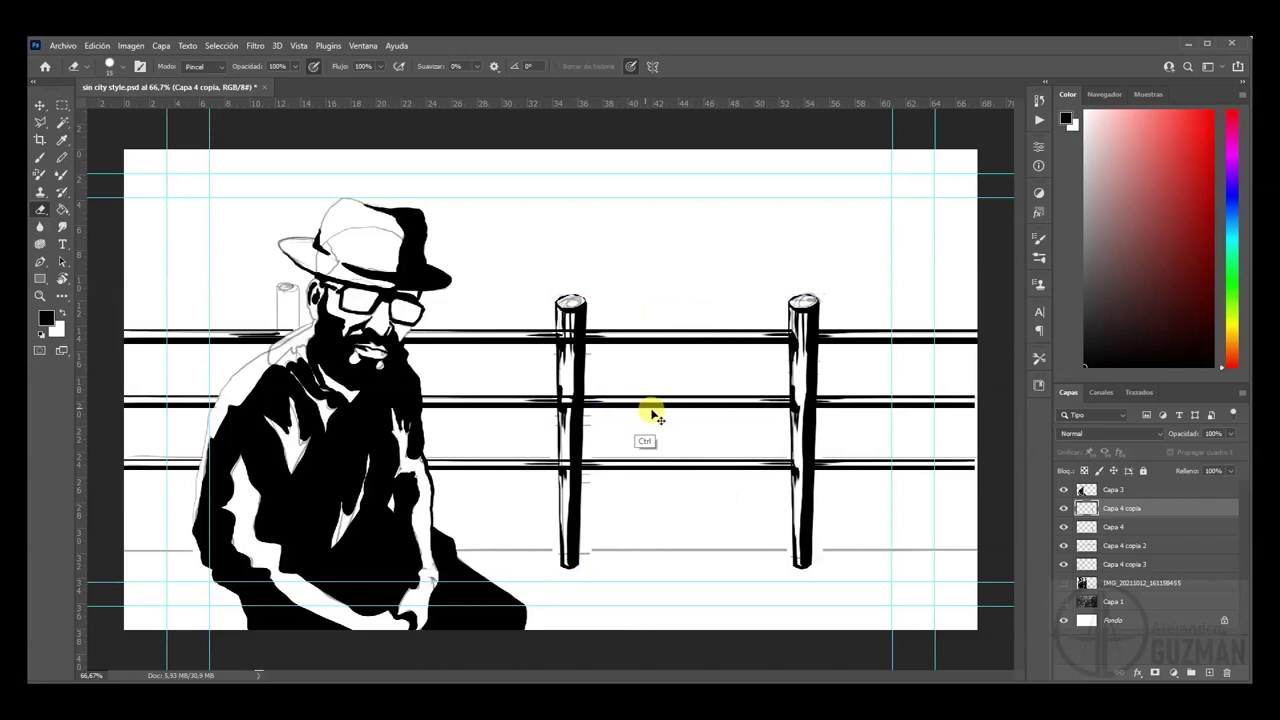
- On the rails layer Capa 4 copia 2, ink shadows at the middle post's joints and erase the rail lines crossing its light area
{"action": "left_click", "coordinate": [1128, 545]}
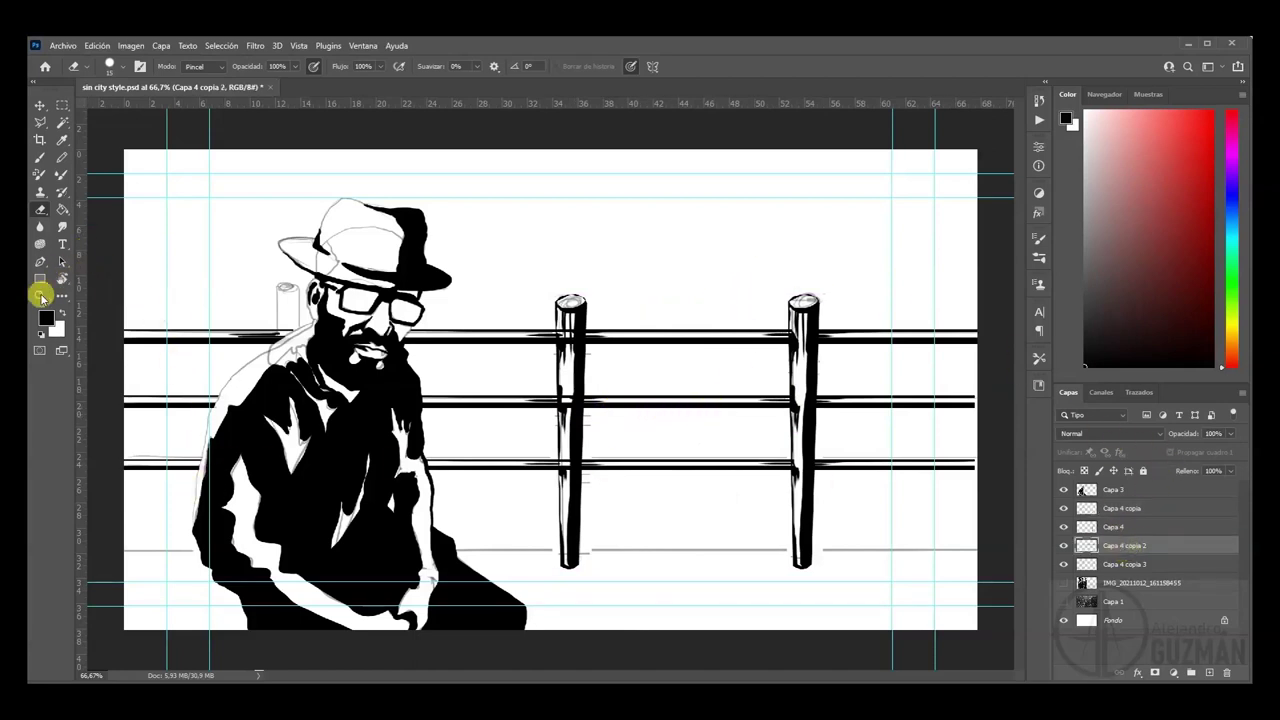
{"action": "left_click", "coordinate": [40, 295]}
{"action": "left_click_drag", "start_coordinate": [669, 574], "coordinate": [700, 574]}
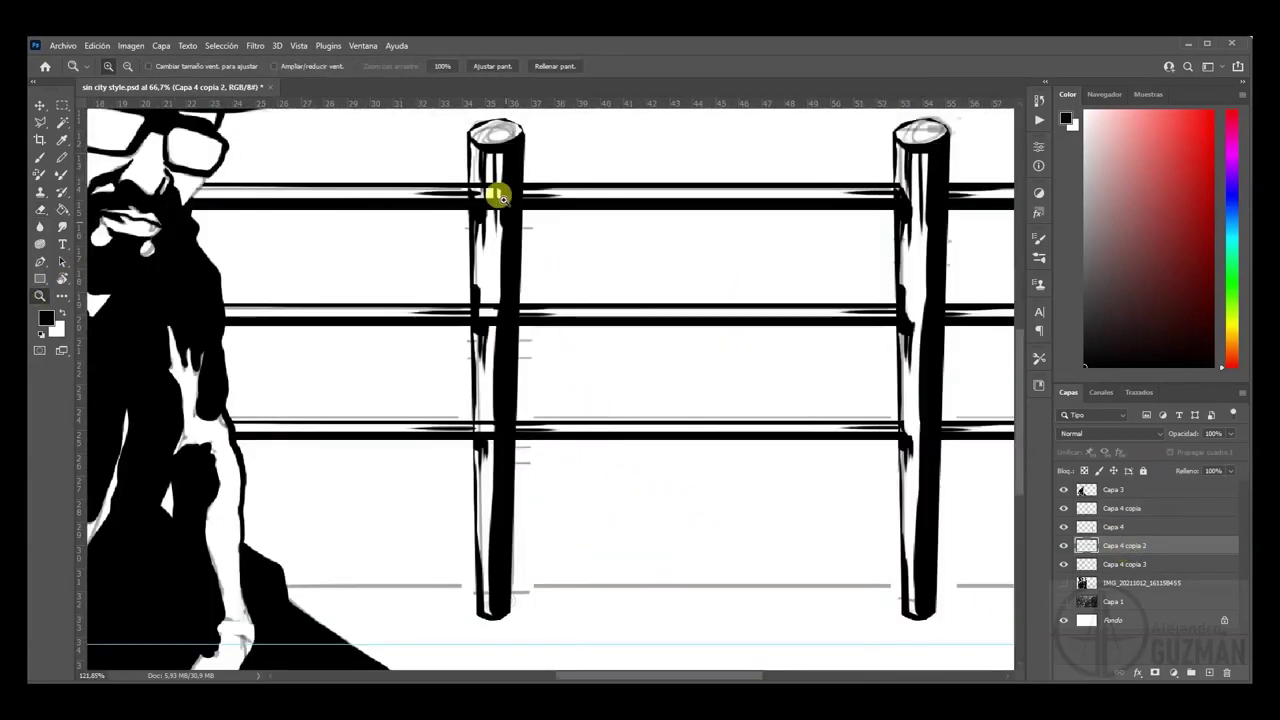
{"action": "key", "text": "b"}
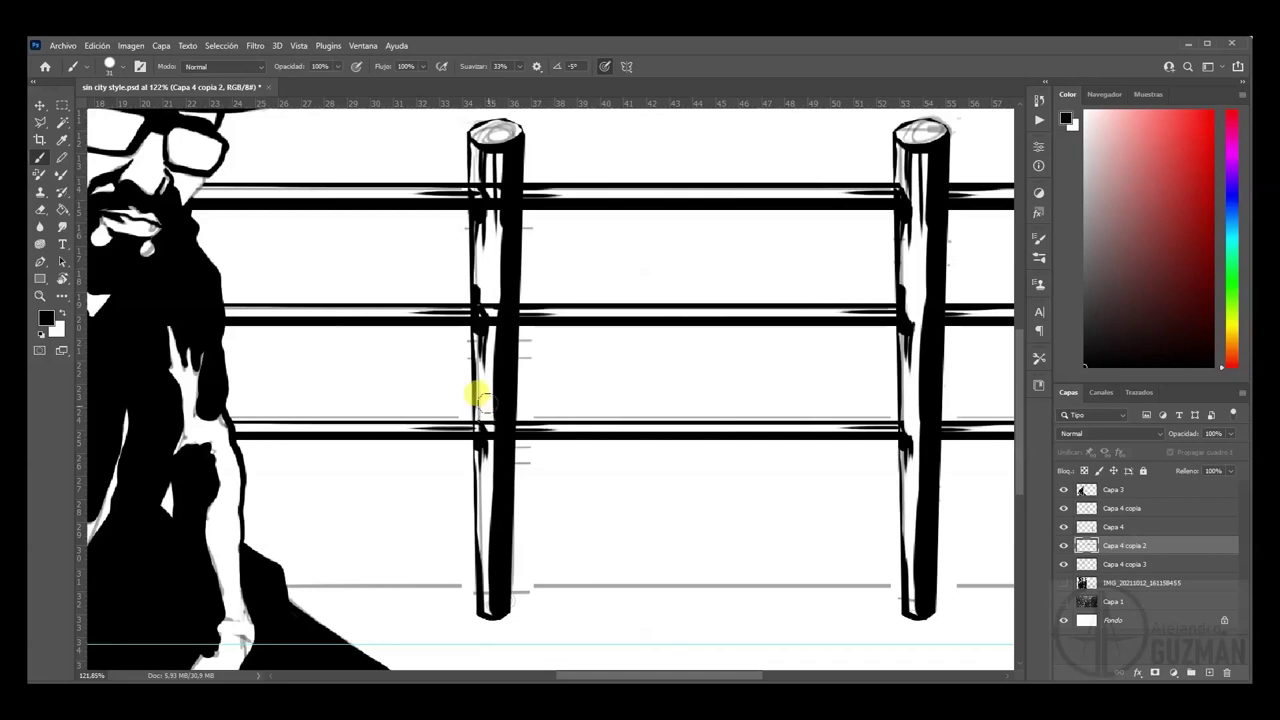
{"action": "key", "text": "ctrl+z"}
{"action": "key", "text": "e"}
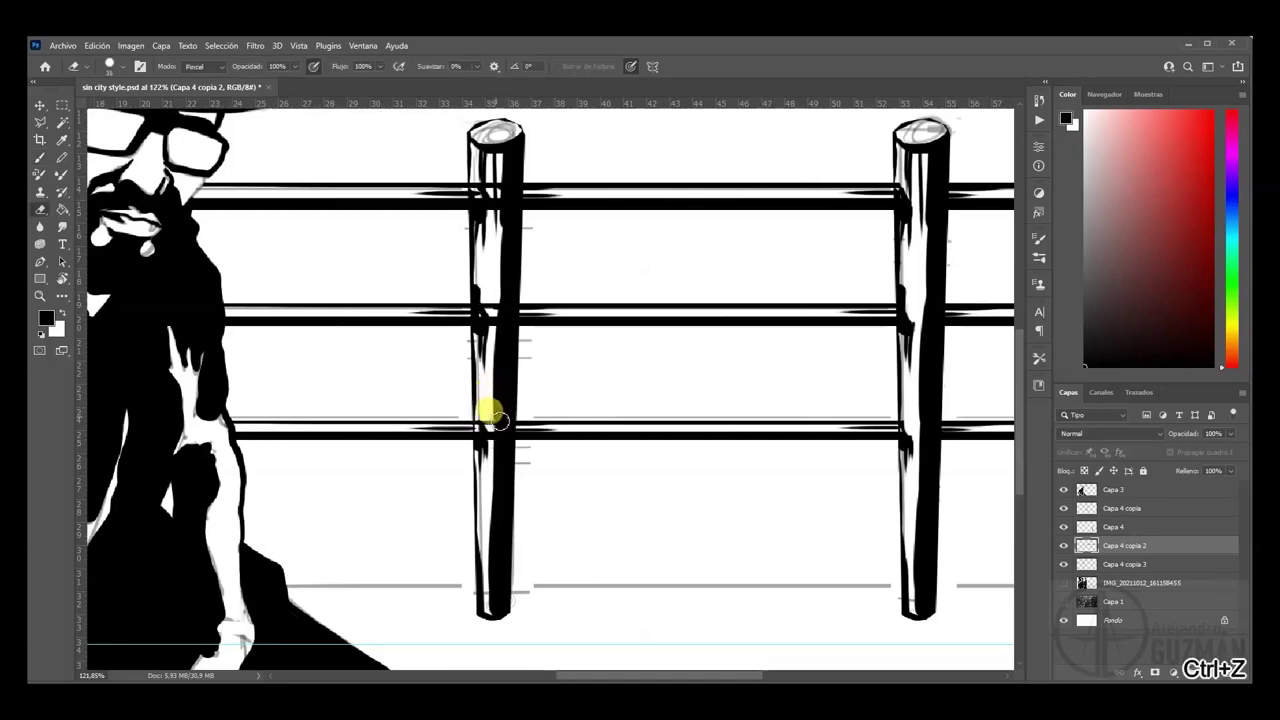
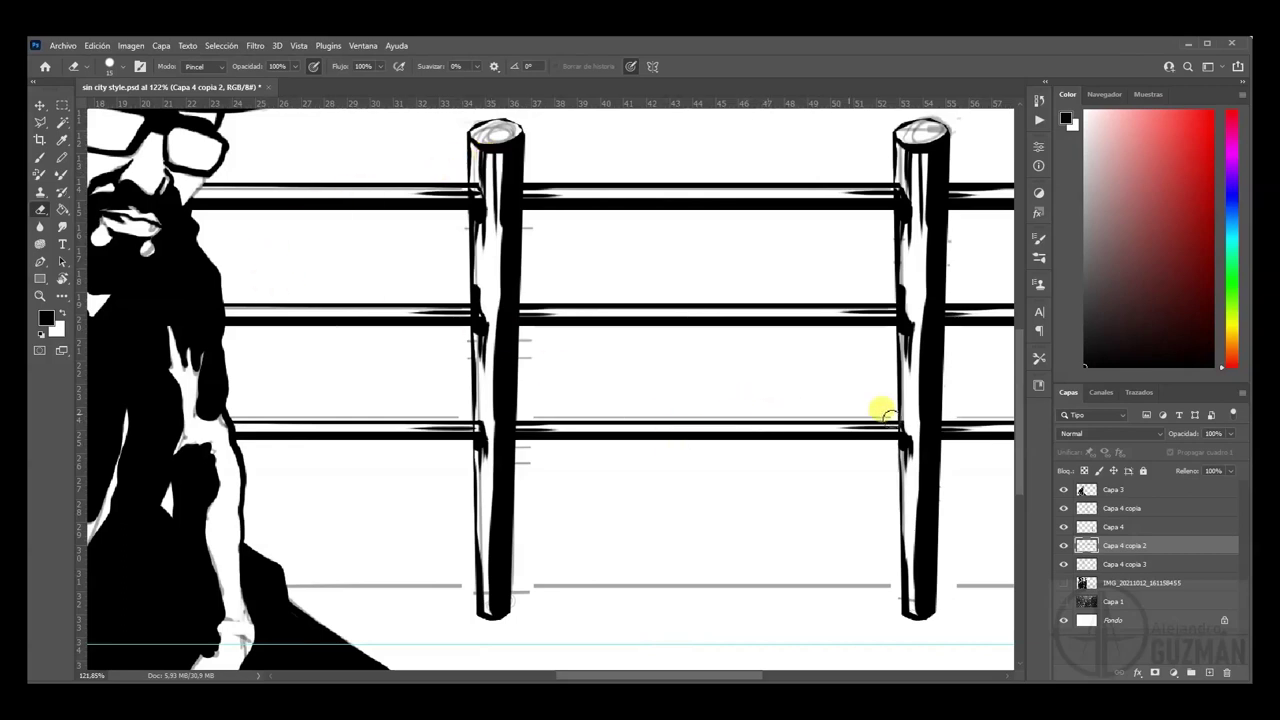
- Duplicate the post layer Capa 4 copia and place the copy over the sketched post behind the seated figure
{"action": "left_click", "coordinate": [1158, 509]}
{"action": "left_click_drag", "start_coordinate": [1153, 510], "coordinate": [1191, 672]}
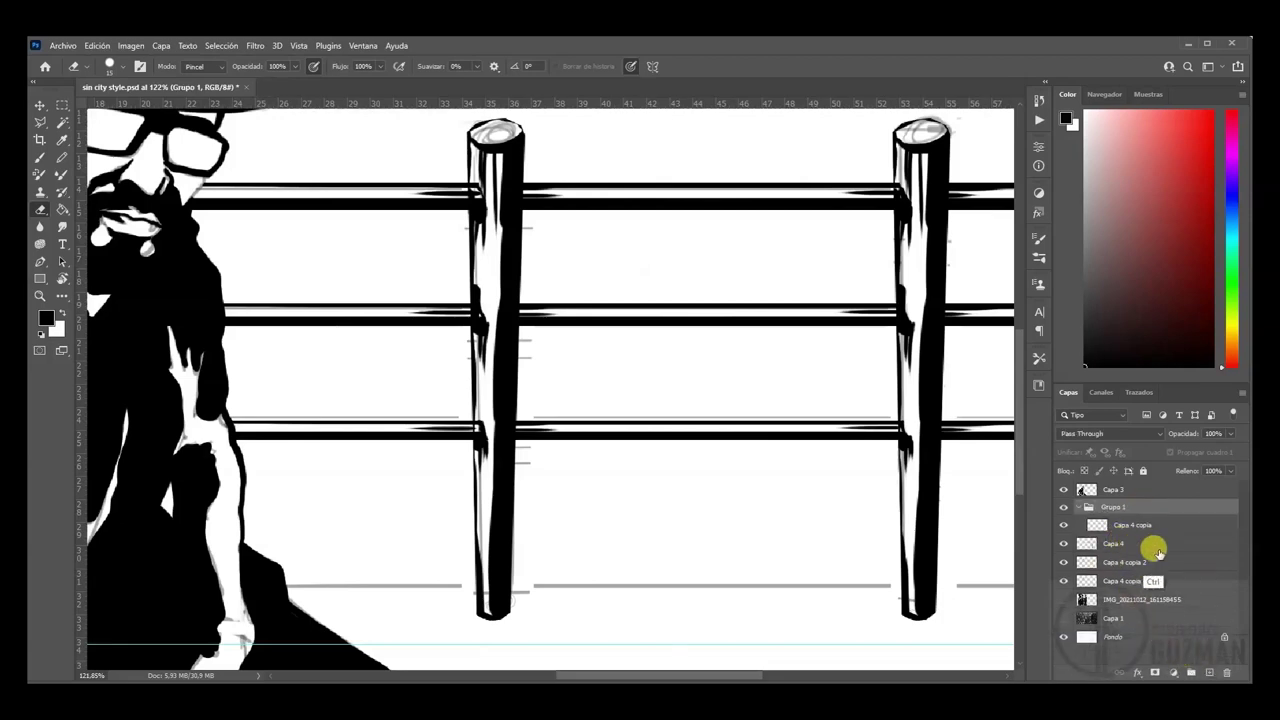
{"action": "key", "text": "ctrl+z"}
{"action": "key", "text": "ctrl+z"}
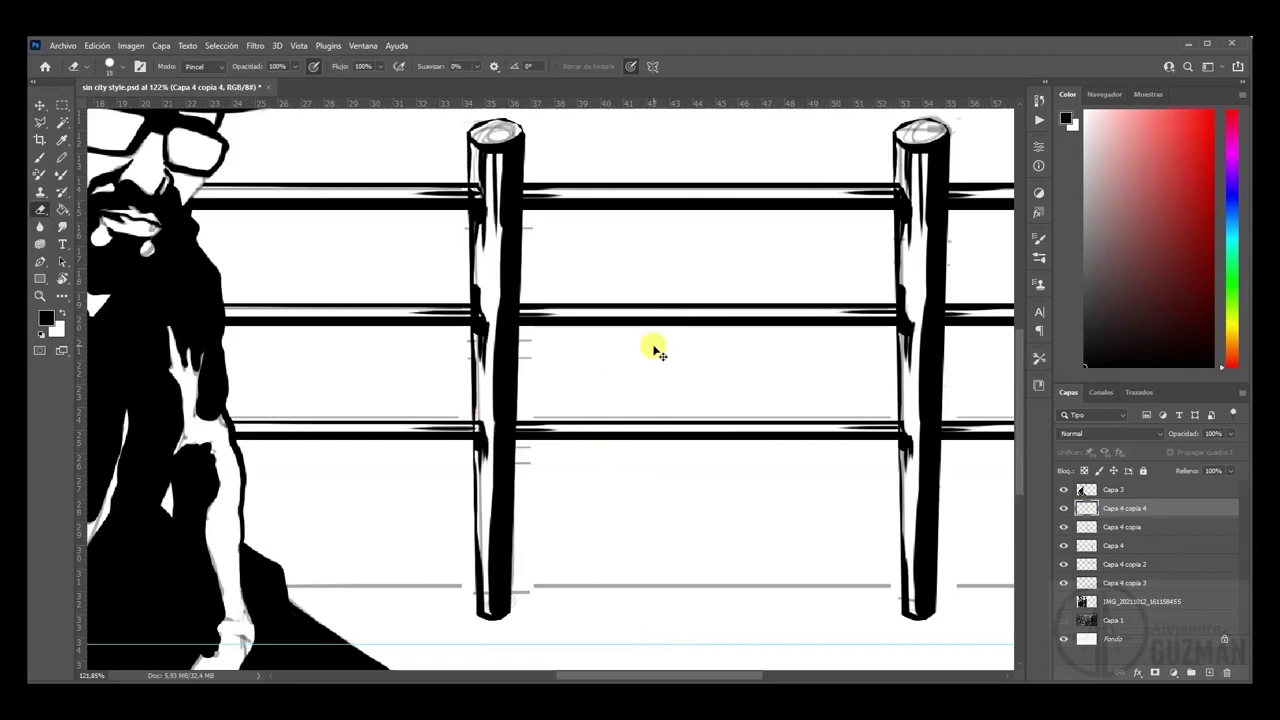
{"action": "key", "text": "ctrl+minus"}
{"action": "key", "text": "ctrl+minus"}
{"action": "left_click_drag", "start_coordinate": [560, 393], "coordinate": [300, 408]}
{"action": "key", "text": "ctrl+Left"}
{"action": "key", "text": "ctrl+Left"}
{"action": "key", "text": "ctrl+Left"}
{"action": "key", "text": "ctrl+Left"}
{"action": "key", "text": "ctrl+Left"}
{"action": "key", "text": "ctrl+Left"}
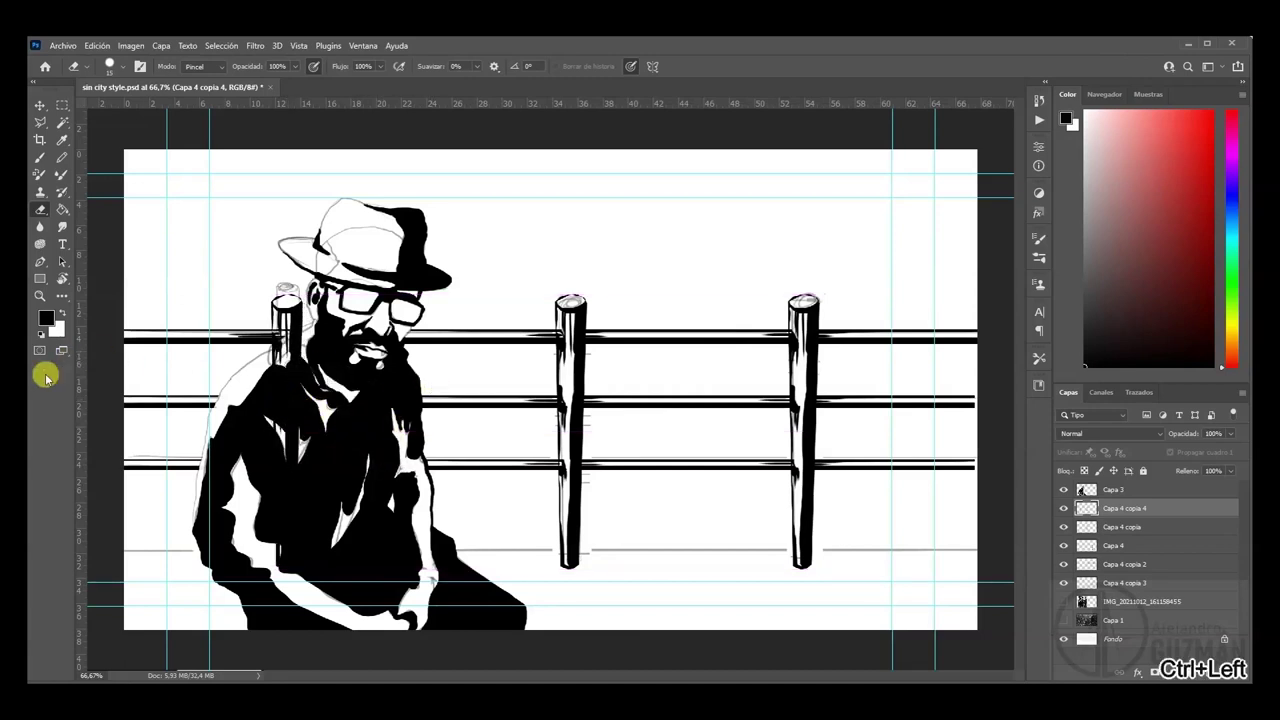
- On the rails layer Capa 4 copia 2, ink a shadow at the joint beside the figure's shoulder and erase the rail lines crossing that post
{"action": "left_click", "coordinate": [40, 295]}
{"action": "mouse_move", "coordinate": [206, 304]}
{"action": "left_mouse_down"}
{"action": "mouse_move", "coordinate": [300, 343]}
{"action": "mouse_move", "coordinate": [362, 430]}
{"action": "left_mouse_up"}
{"action": "left_click", "coordinate": [1130, 564]}
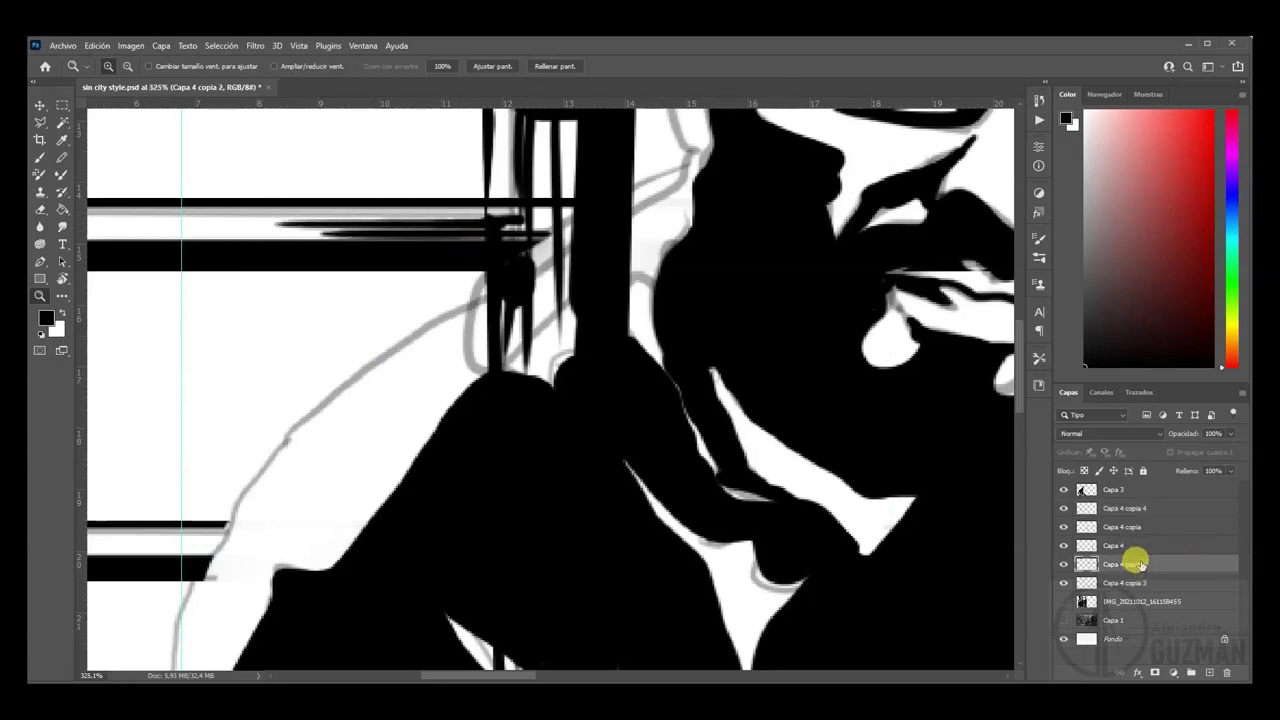
{"action": "key", "text": "b"}
{"action": "mouse_move", "coordinate": [481, 178]}
{"action": "left_mouse_down"}
{"action": "mouse_move", "coordinate": [506, 242]}
{"action": "mouse_move", "coordinate": [512, 228]}
{"action": "mouse_move", "coordinate": [495, 246]}
{"action": "mouse_move", "coordinate": [541, 224]}
{"action": "mouse_move", "coordinate": [521, 176]}
{"action": "mouse_move", "coordinate": [547, 176]}
{"action": "mouse_move", "coordinate": [561, 208]}
{"action": "mouse_move", "coordinate": [535, 220]}
{"action": "mouse_move", "coordinate": [519, 186]}
{"action": "left_mouse_up"}
{"action": "key", "text": "e"}
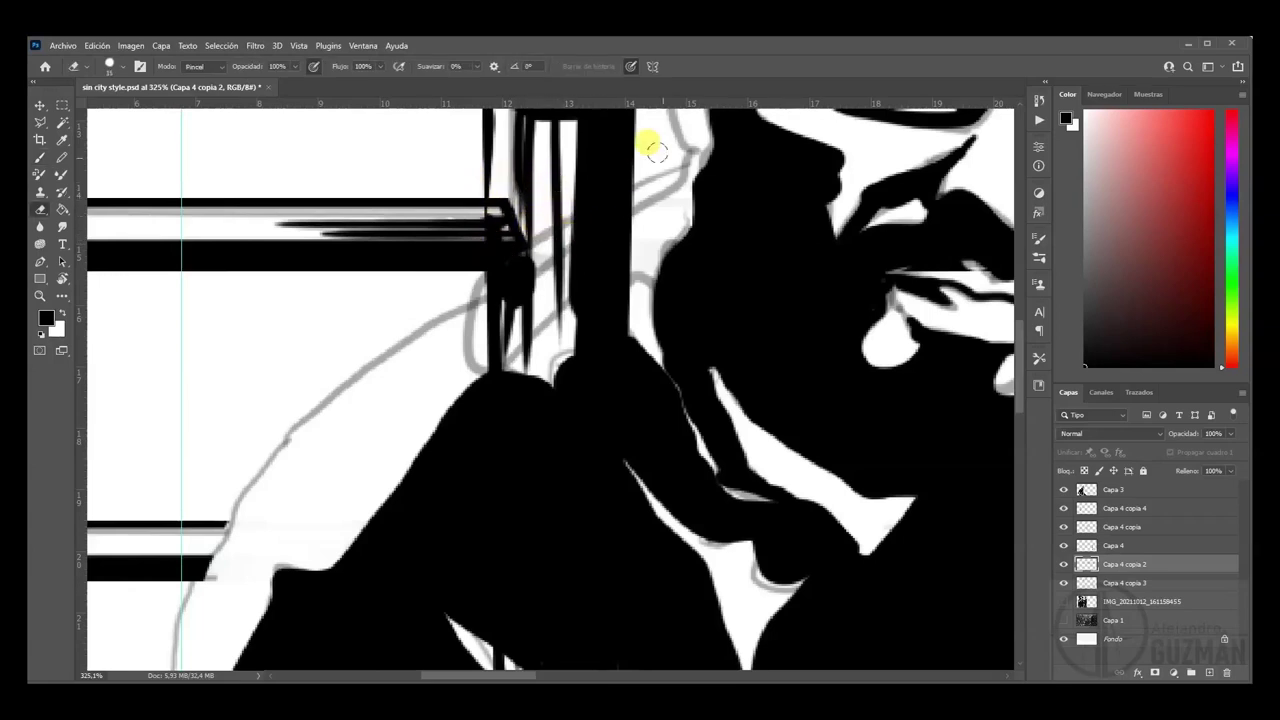
{"action": "key", "text": "ctrl+minus"}
{"action": "key", "text": "ctrl+minus"}
{"action": "key", "text": "ctrl+minus"}
{"action": "key", "text": "ctrl+minus"}
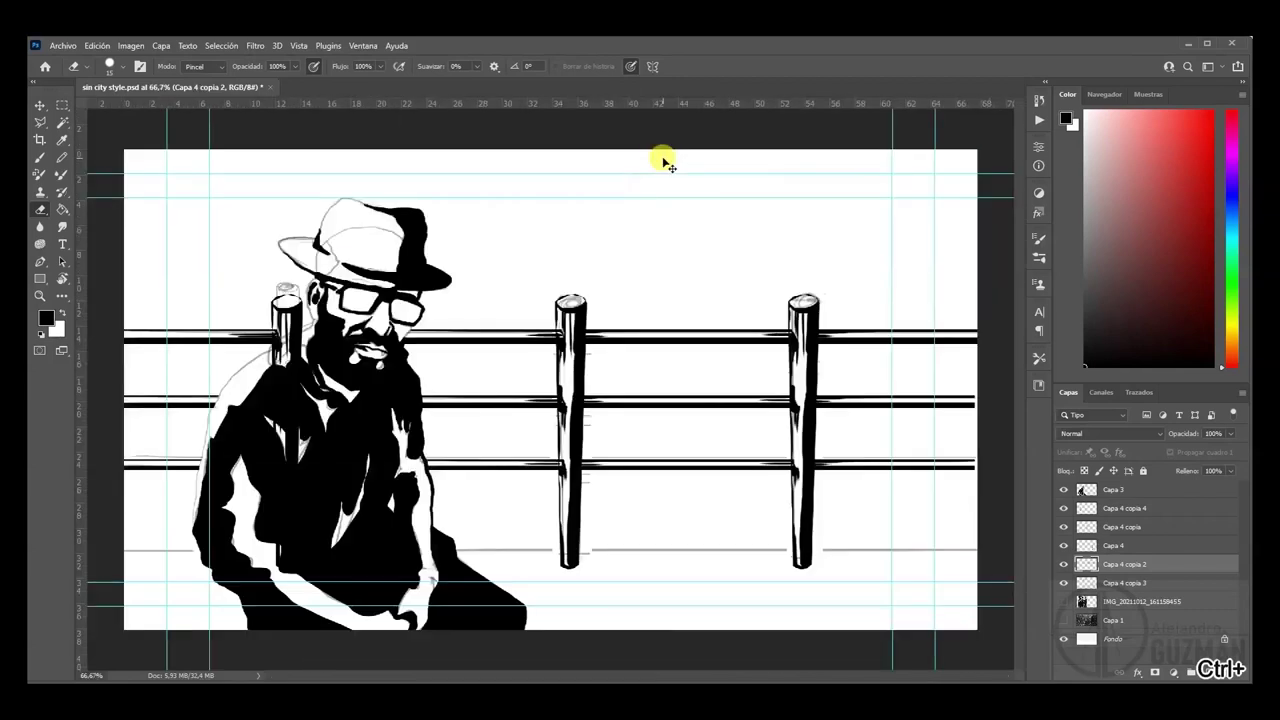
- Merge the three post layers Capa 4, Capa 4 copia and Capa 4 copia 4 into a single layer
{"action": "left_click", "coordinate": [1135, 545]}
{"action": "left_click", "coordinate": [1125, 508], "text": "shift"}
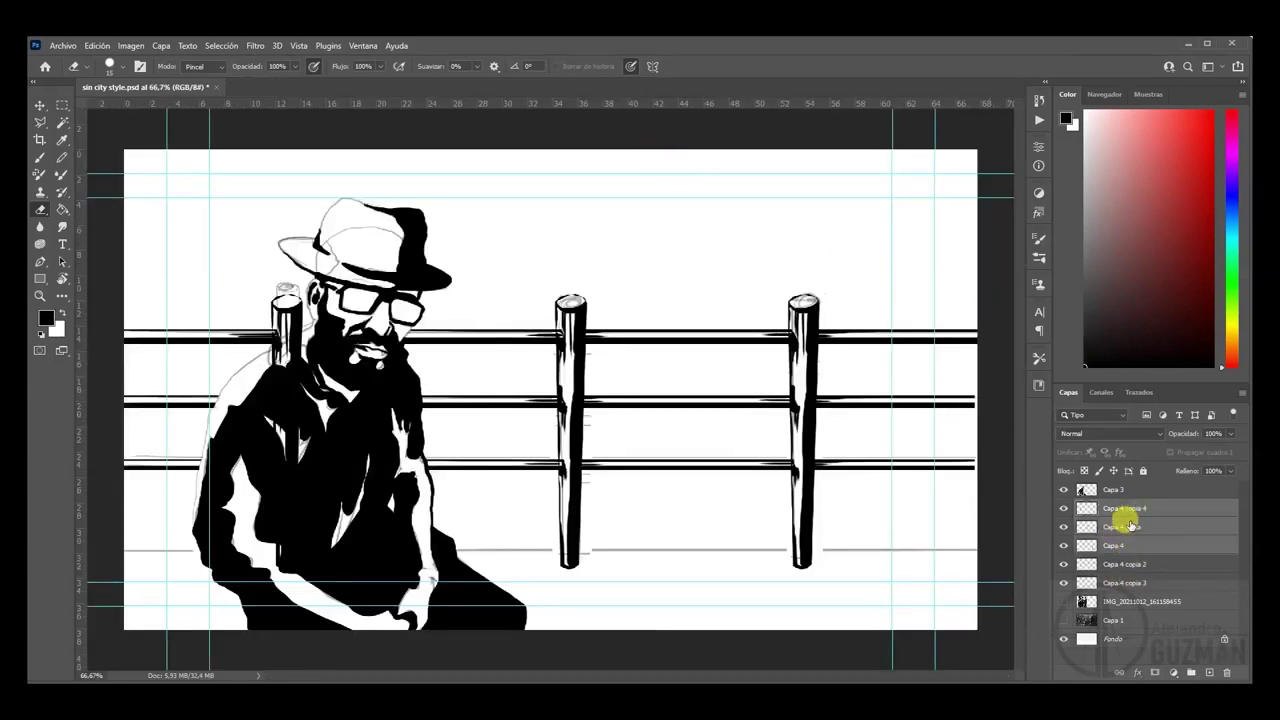
{"action": "right_click", "coordinate": [1122, 527]}
{"action": "left_click", "coordinate": [1002, 586]}
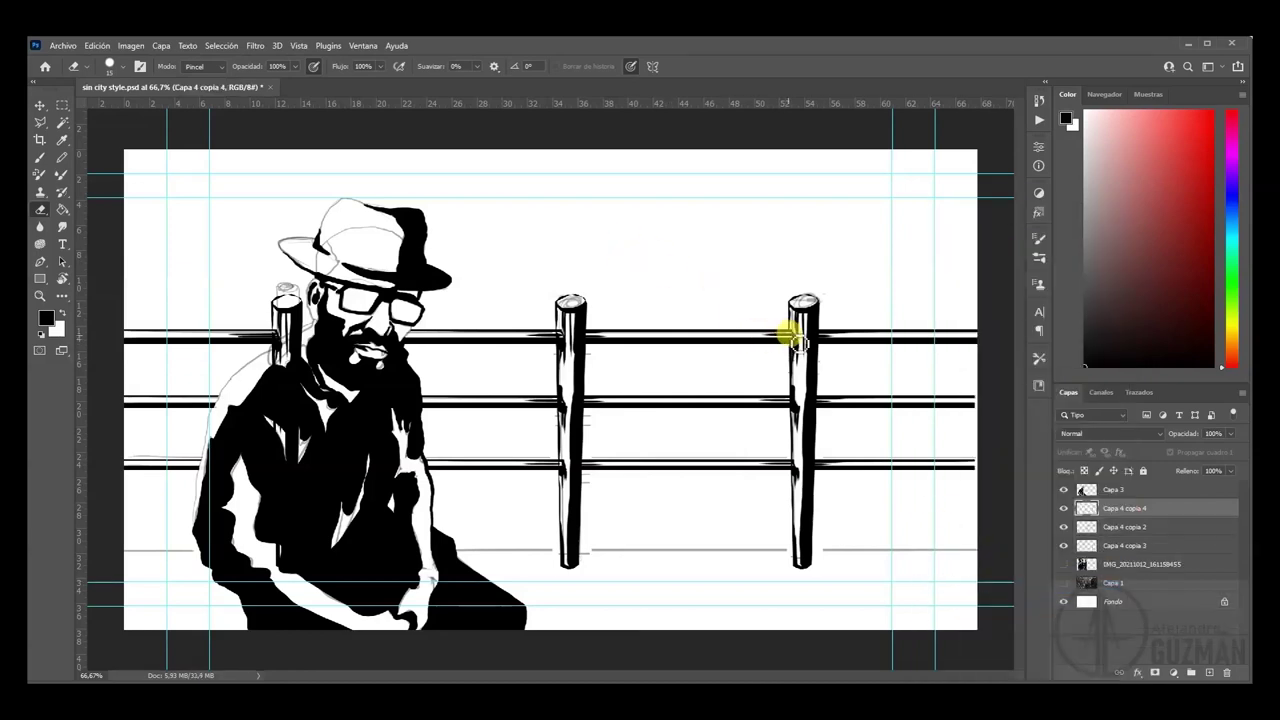
- On the merged posts layer, erase the parts of the post that show through the figure's shoulder, shirt and arm
{"action": "left_click_drag", "start_coordinate": [790, 345], "coordinate": [792, 415]}
{"action": "key", "text": "ctrl+z"}
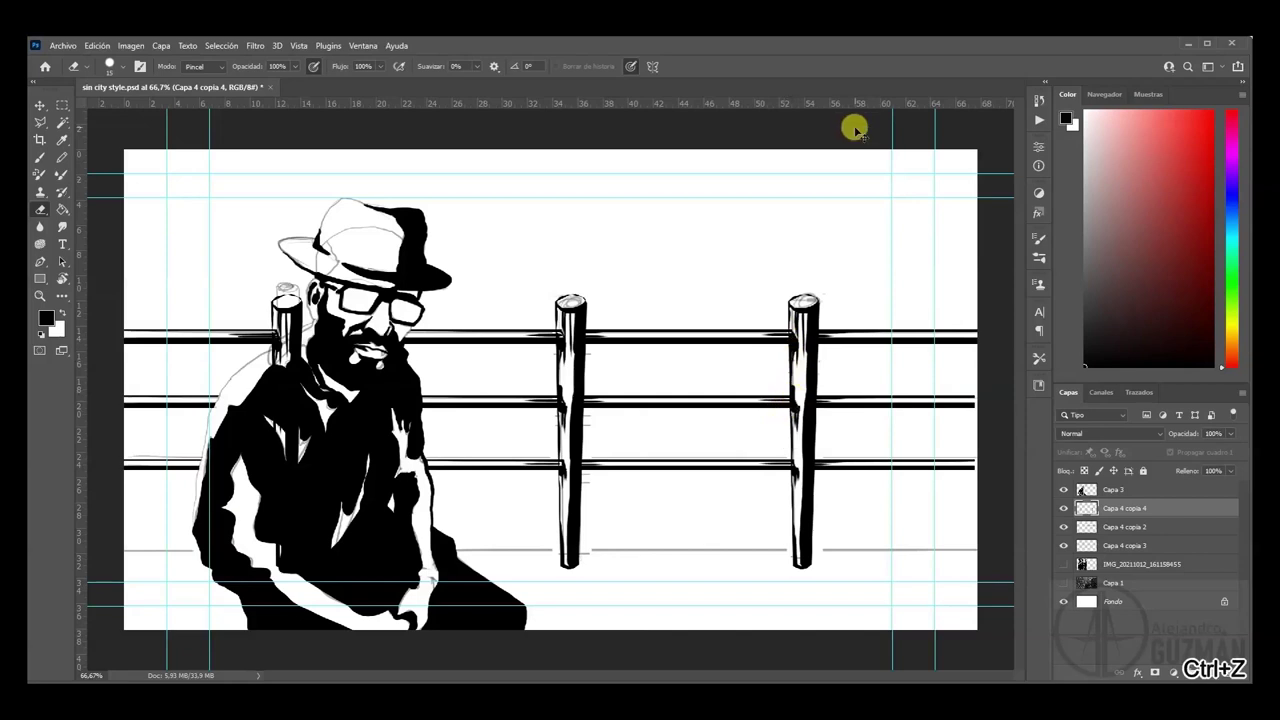
{"action": "key", "text": "ctrl+plus"}
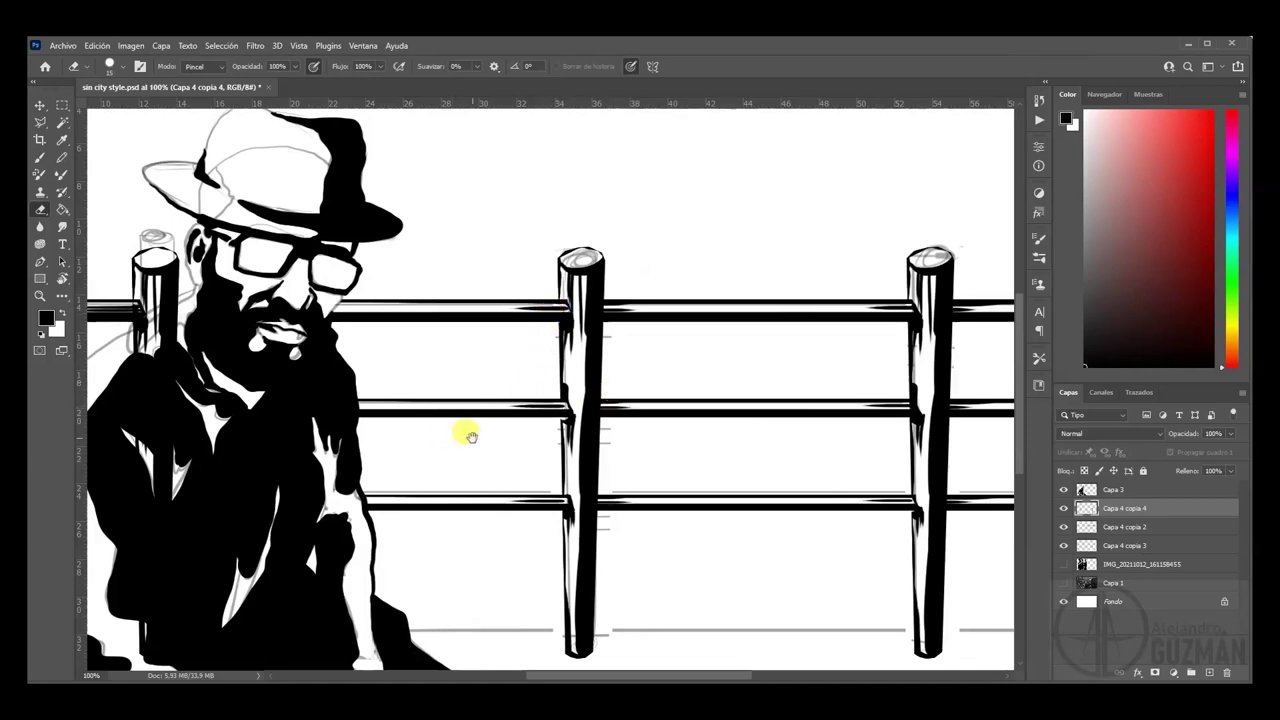
{"action": "left_click_drag", "start_coordinate": [466, 434], "coordinate": [711, 371]}
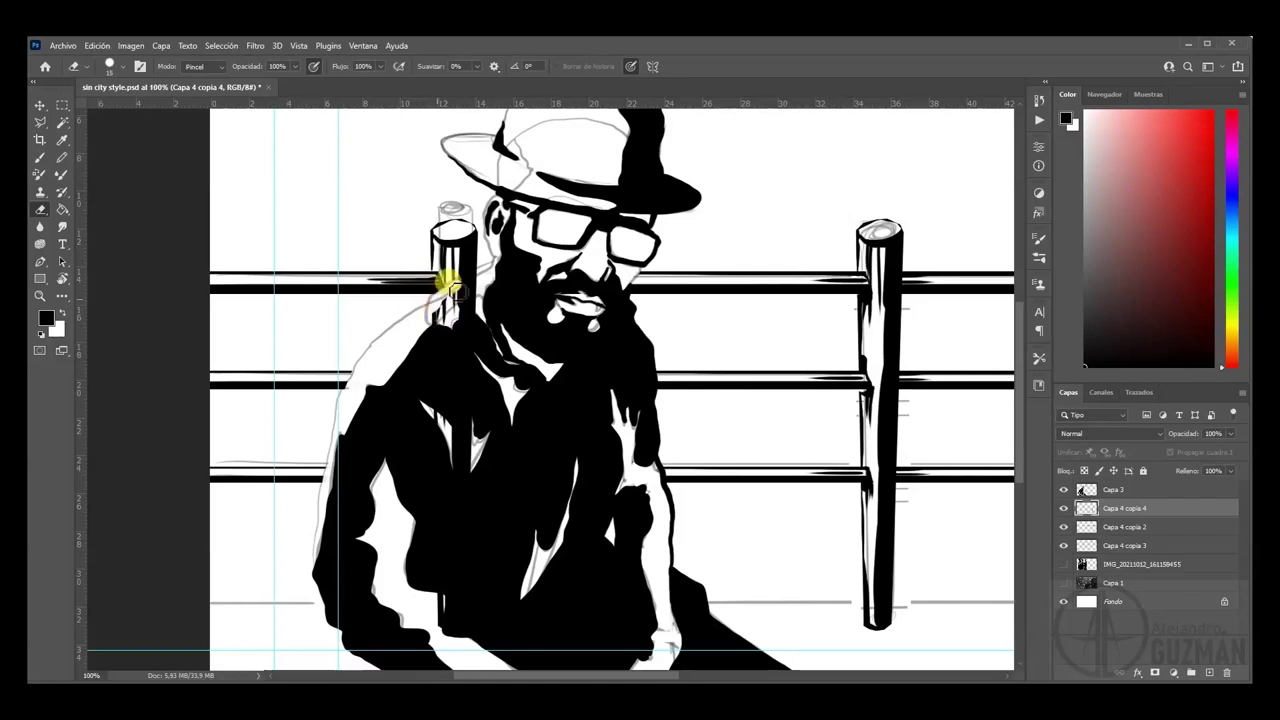
{"action": "left_click_drag", "start_coordinate": [455, 280], "coordinate": [492, 272]}
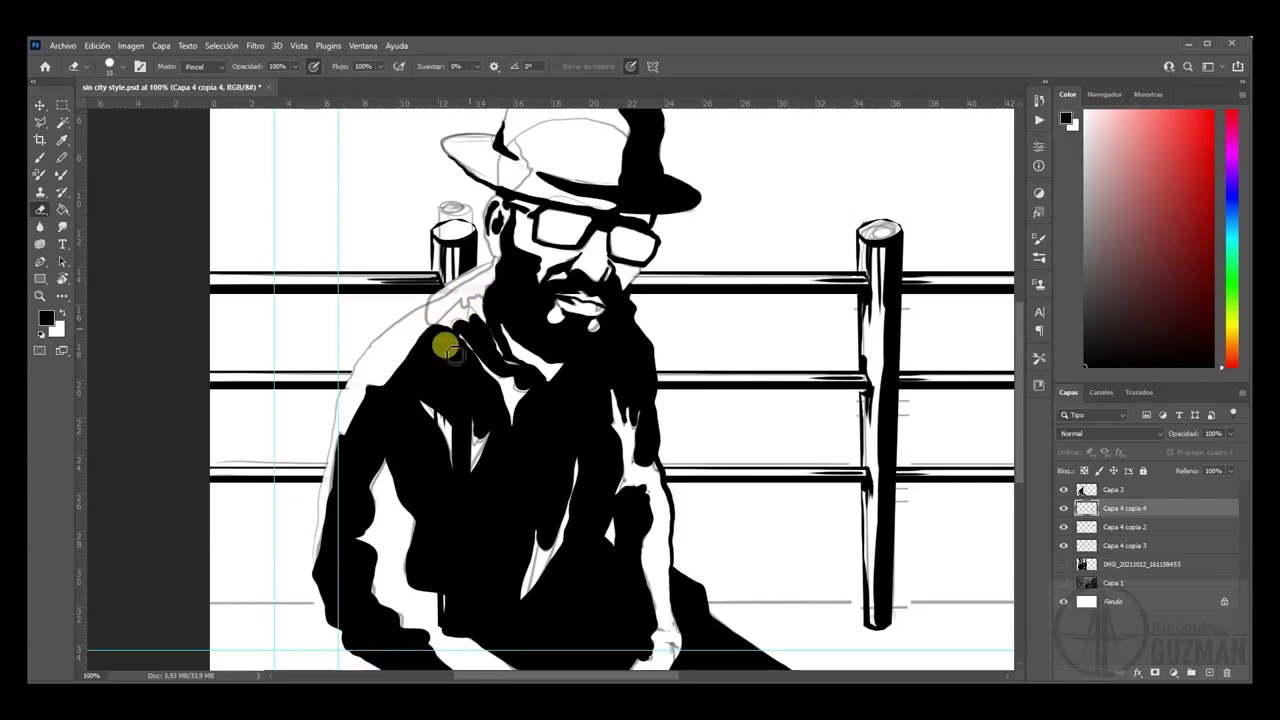
{"action": "mouse_move", "coordinate": [440, 430]}
{"action": "left_mouse_down"}
{"action": "mouse_move", "coordinate": [503, 394]}
{"action": "mouse_move", "coordinate": [457, 429]}
{"action": "mouse_move", "coordinate": [520, 429]}
{"action": "mouse_move", "coordinate": [487, 470]}
{"action": "left_mouse_up"}
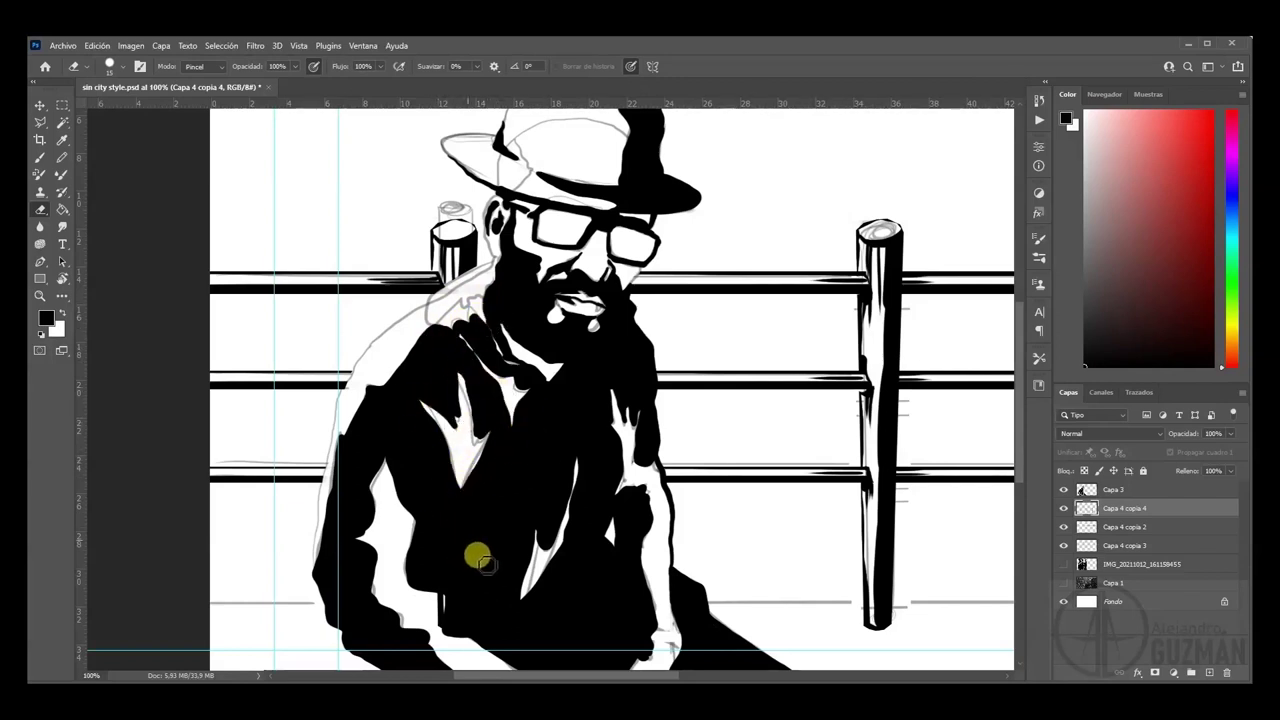
{"action": "scroll", "coordinate": [606, 371], "scroll_direction": "down", "scroll_amount": 5}
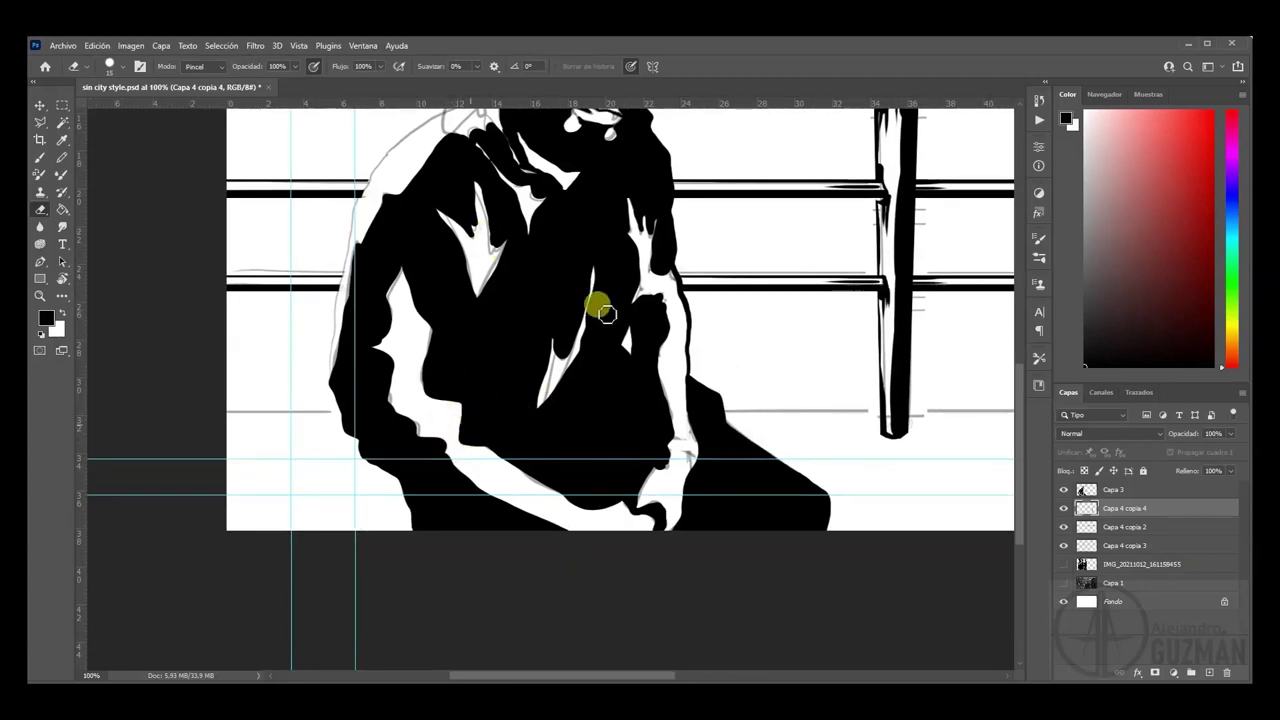
{"action": "key", "text": "ctrl+minus"}
{"action": "key", "text": "ctrl+minus"}
{"action": "key", "text": "ctrl+minus"}
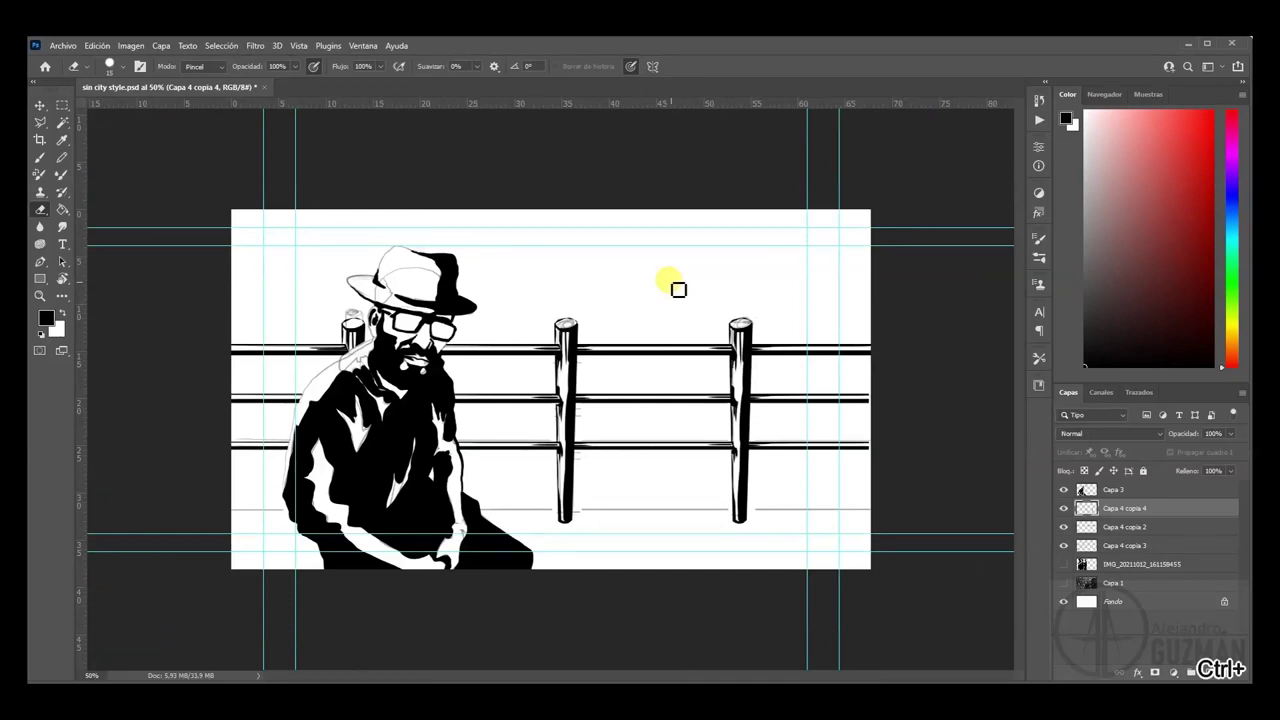
- Hide the sketch layer Capa 4 copia 3 to review the inked drawing, select Capa 4 copia 2, and show the sketch again
{"action": "left_click", "coordinate": [1062, 545]}
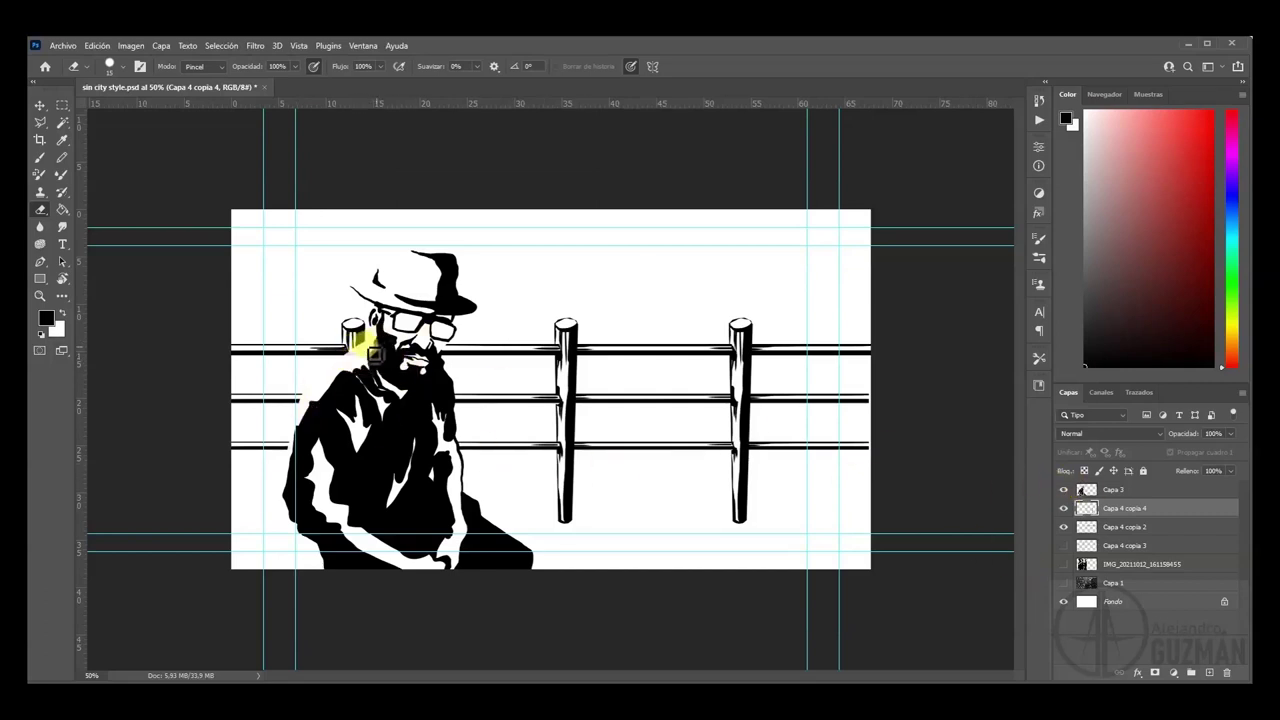
{"action": "left_click", "coordinate": [1108, 527]}
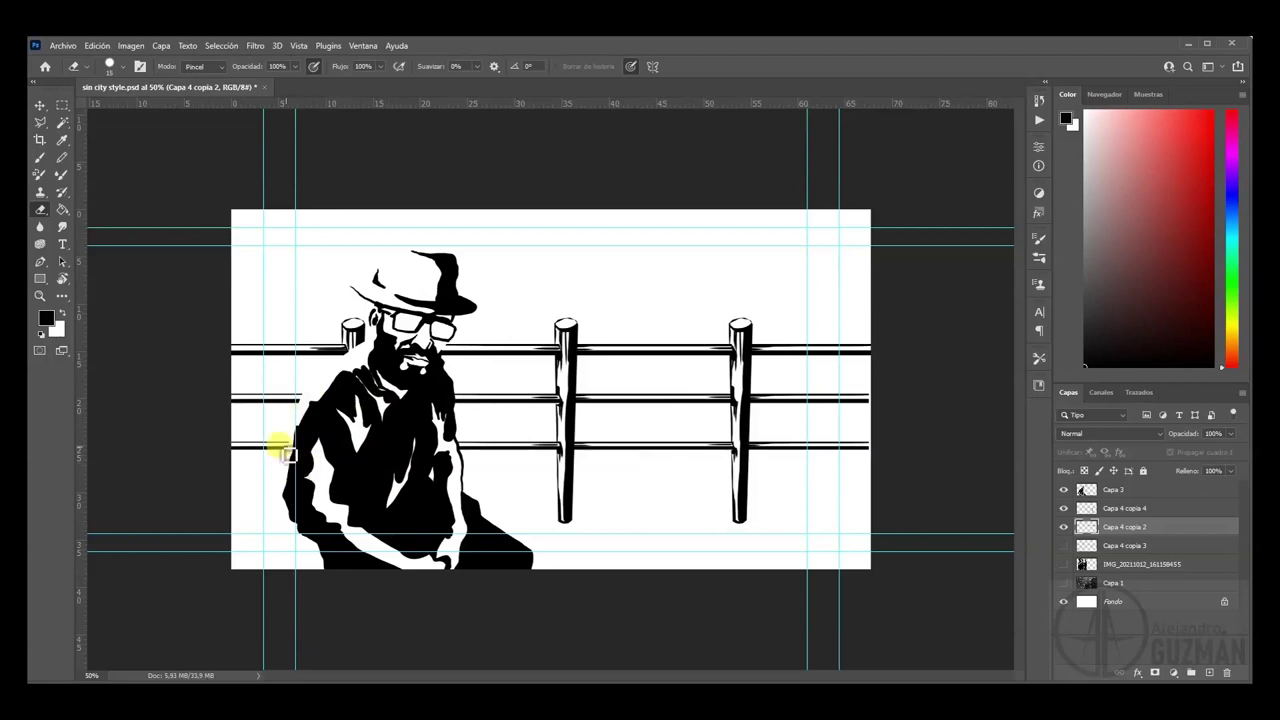
{"action": "left_click", "coordinate": [1063, 545]}
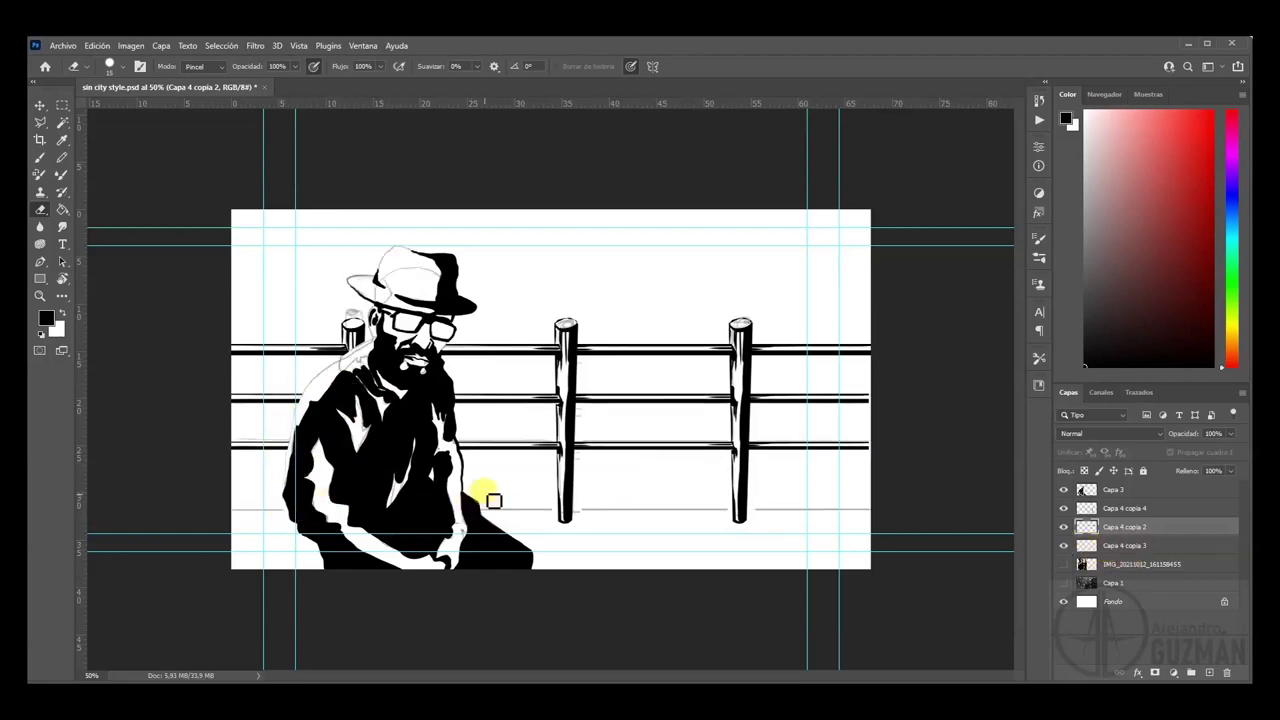
- Select a rectangular ground strip from the horizon line to the canvas's lower edge and try a black diagonal shadow from the middle post
{"action": "left_click", "coordinate": [63, 106]}
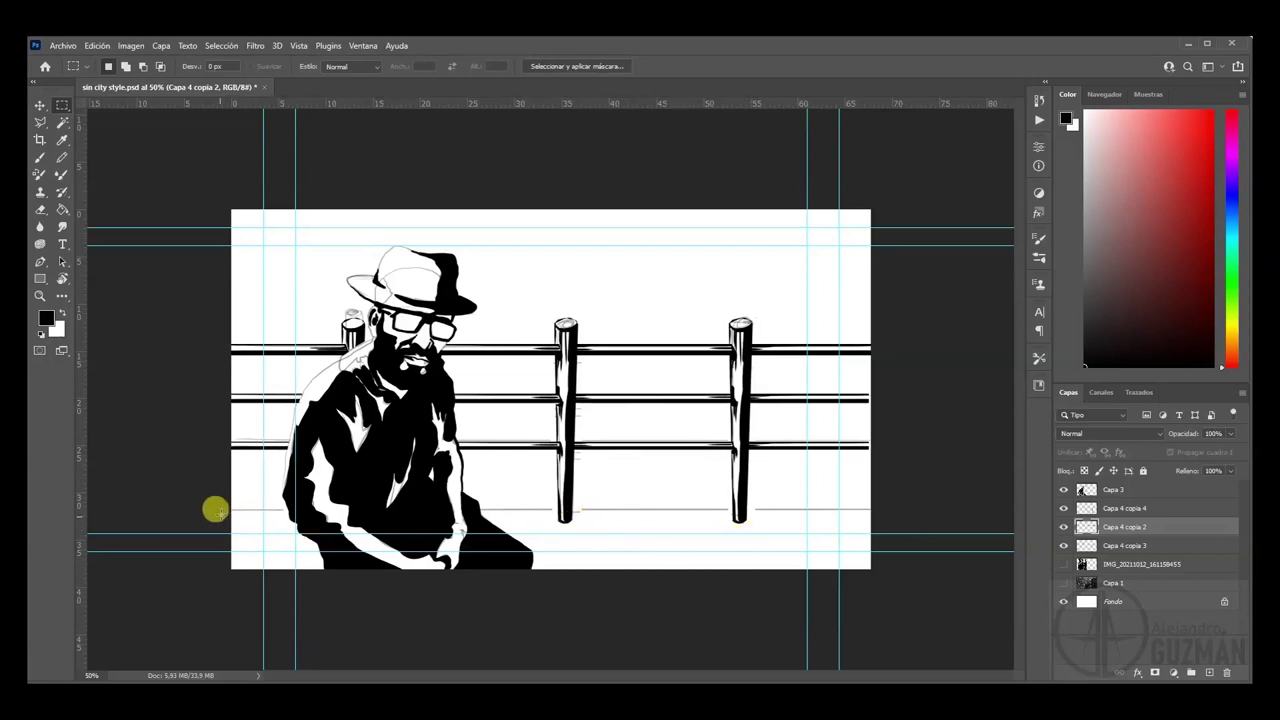
{"action": "left_click_drag", "start_coordinate": [213, 503], "coordinate": [850, 580]}
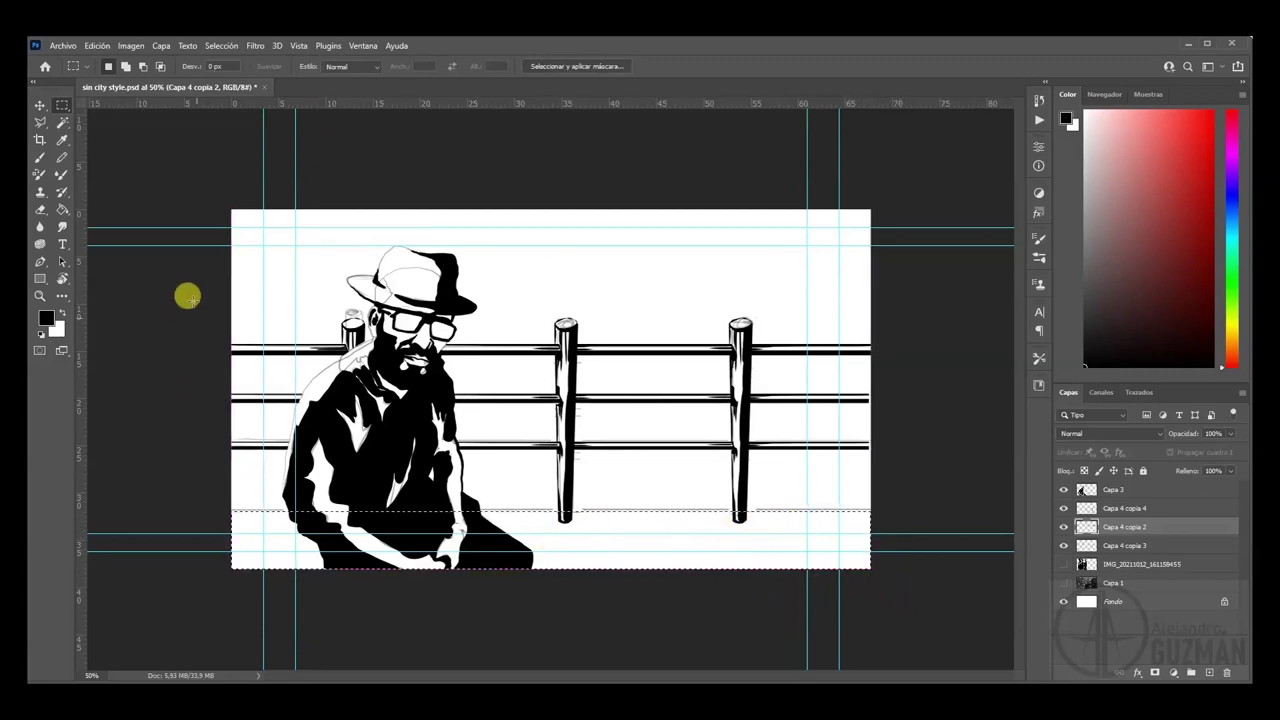
{"action": "left_click", "coordinate": [39, 159]}
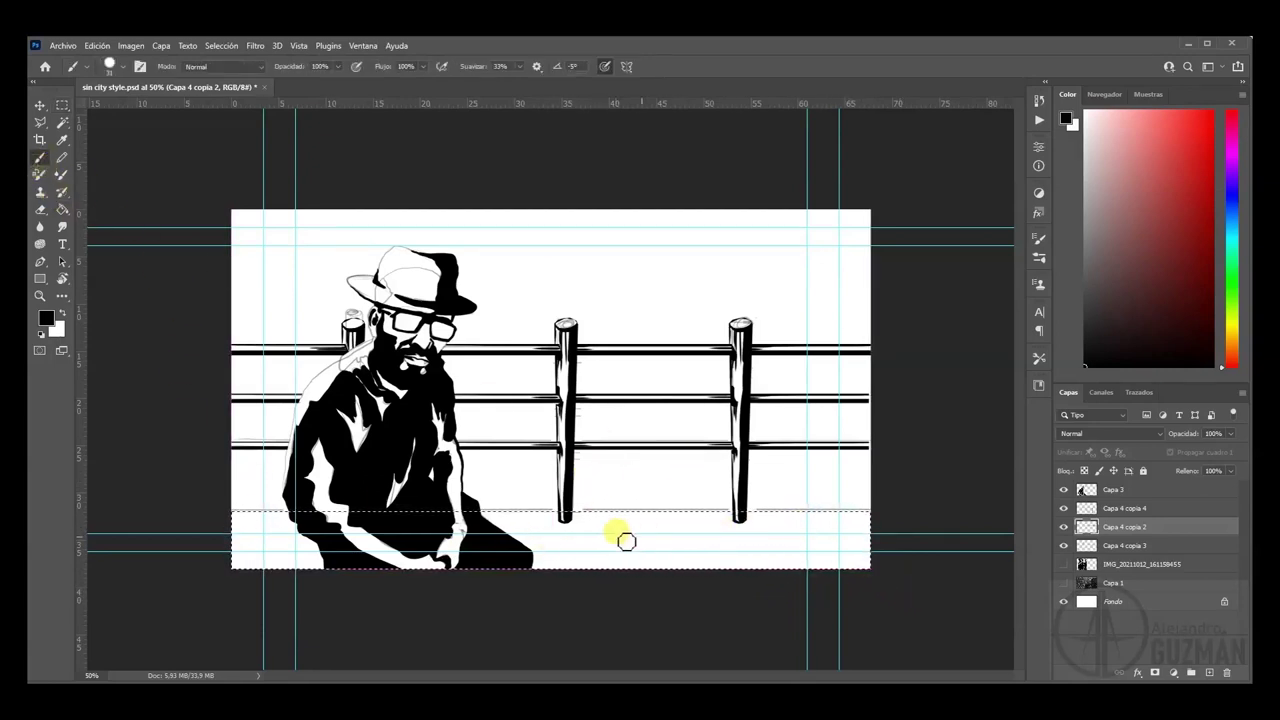
{"action": "left_click_drag", "start_coordinate": [599, 537], "coordinate": [617, 554]}
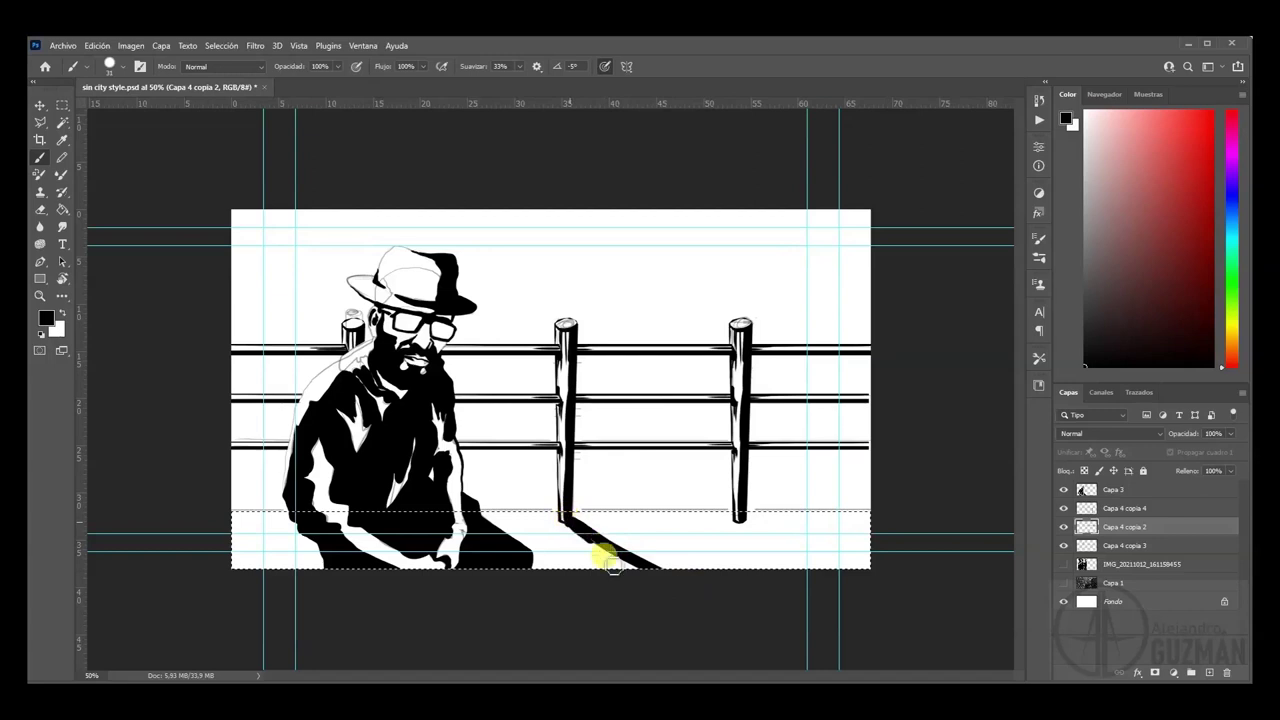
{"action": "key", "text": "ctrl+z"}
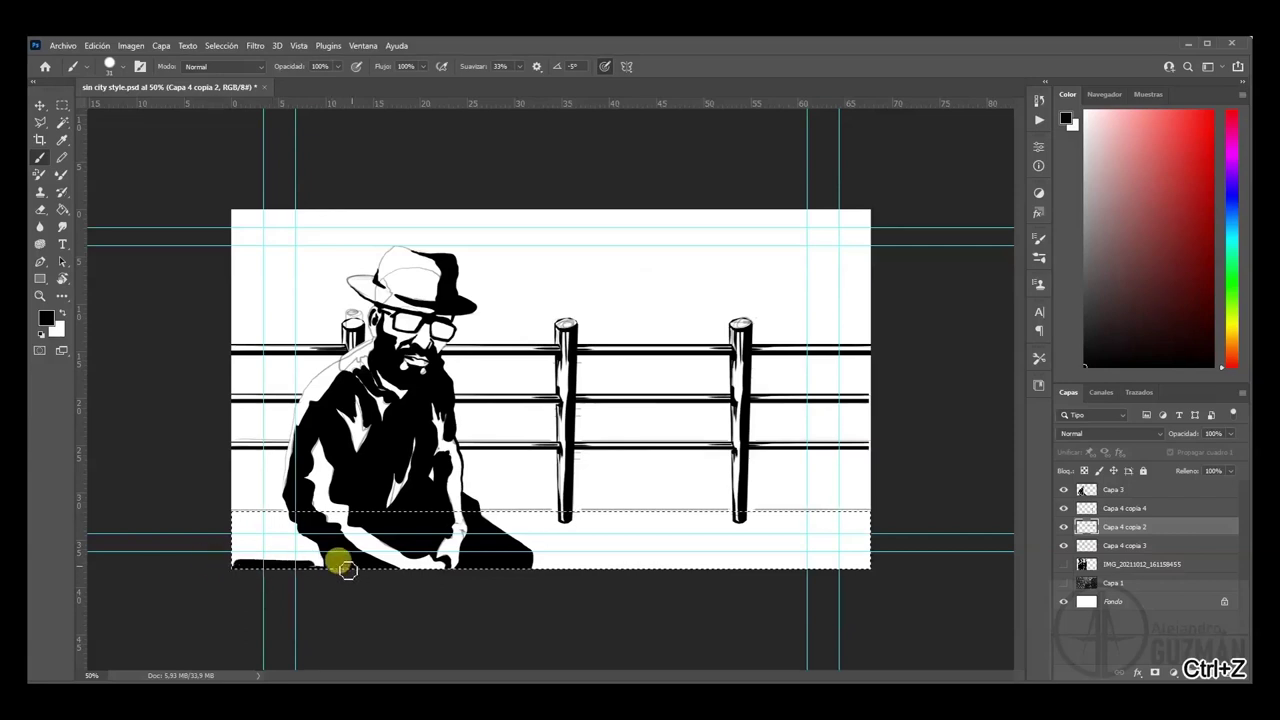
- Paint a black band along the lower edge of the ground and diagonal shadows running into it from the middle and right posts
{"action": "mouse_move", "coordinate": [317, 567]}
{"action": "left_mouse_down"}
{"action": "mouse_move", "coordinate": [337, 557]}
{"action": "mouse_move", "coordinate": [537, 570]}
{"action": "left_mouse_up"}
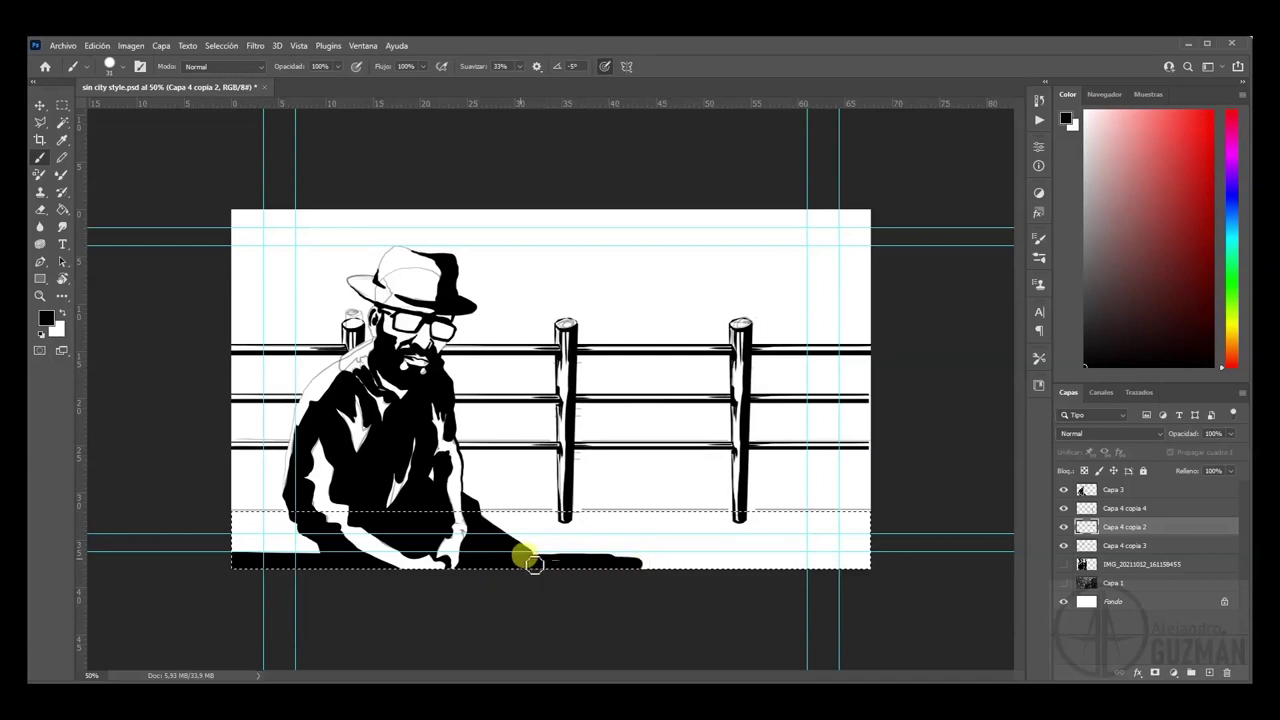
{"action": "left_click_drag", "start_coordinate": [719, 571], "coordinate": [758, 566]}
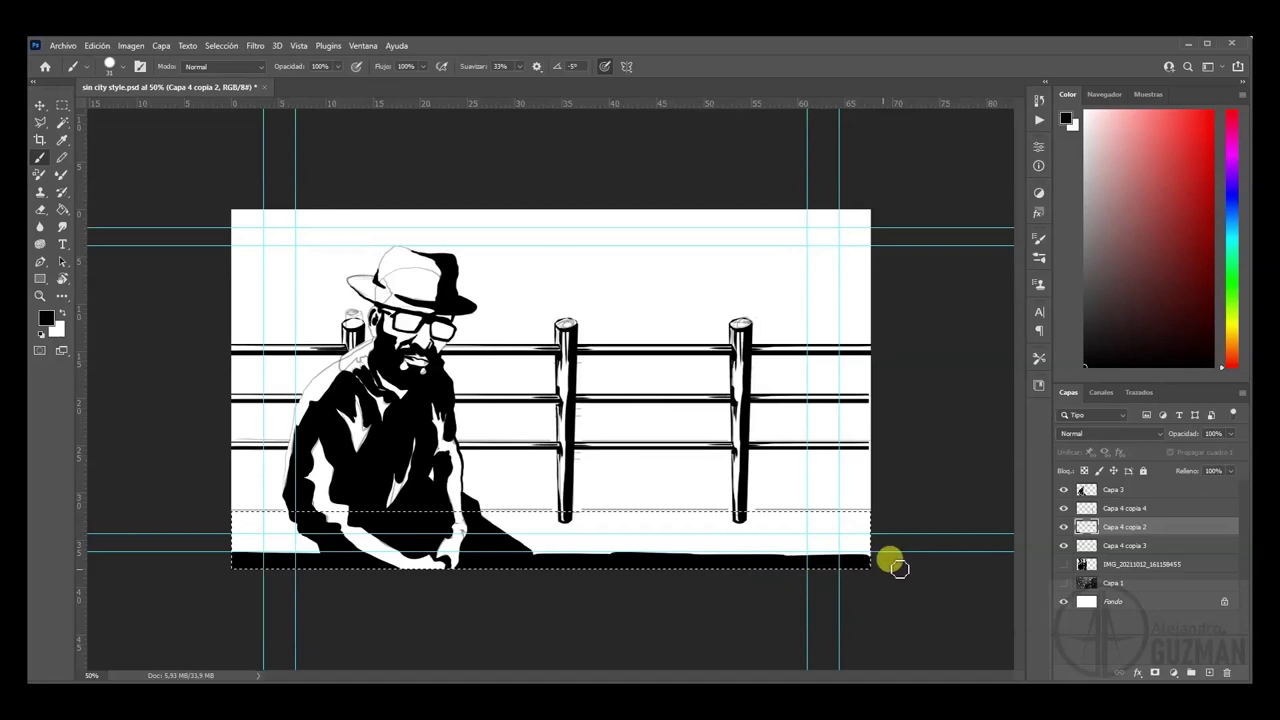
{"action": "left_click_drag", "start_coordinate": [600, 551], "coordinate": [583, 534]}
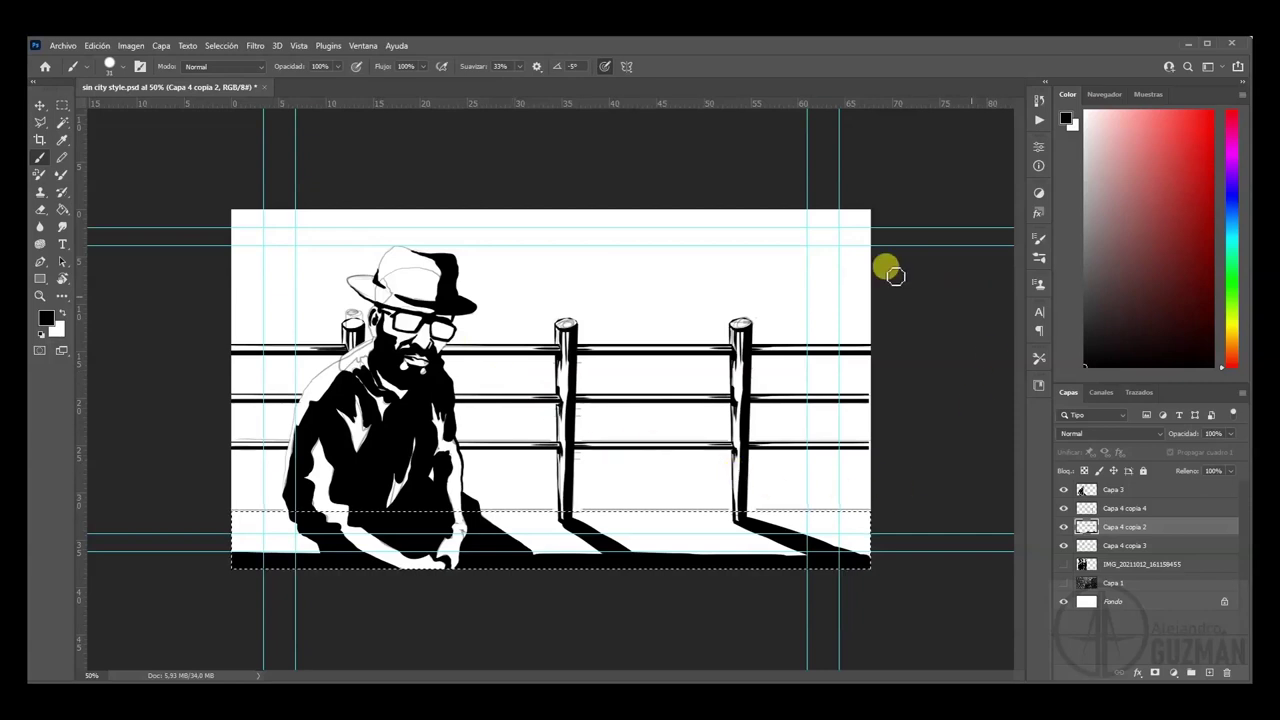
- Show the city photo layer Capa 1 as a preview, hide it again, and save the document
{"action": "left_click", "coordinate": [1064, 582]}
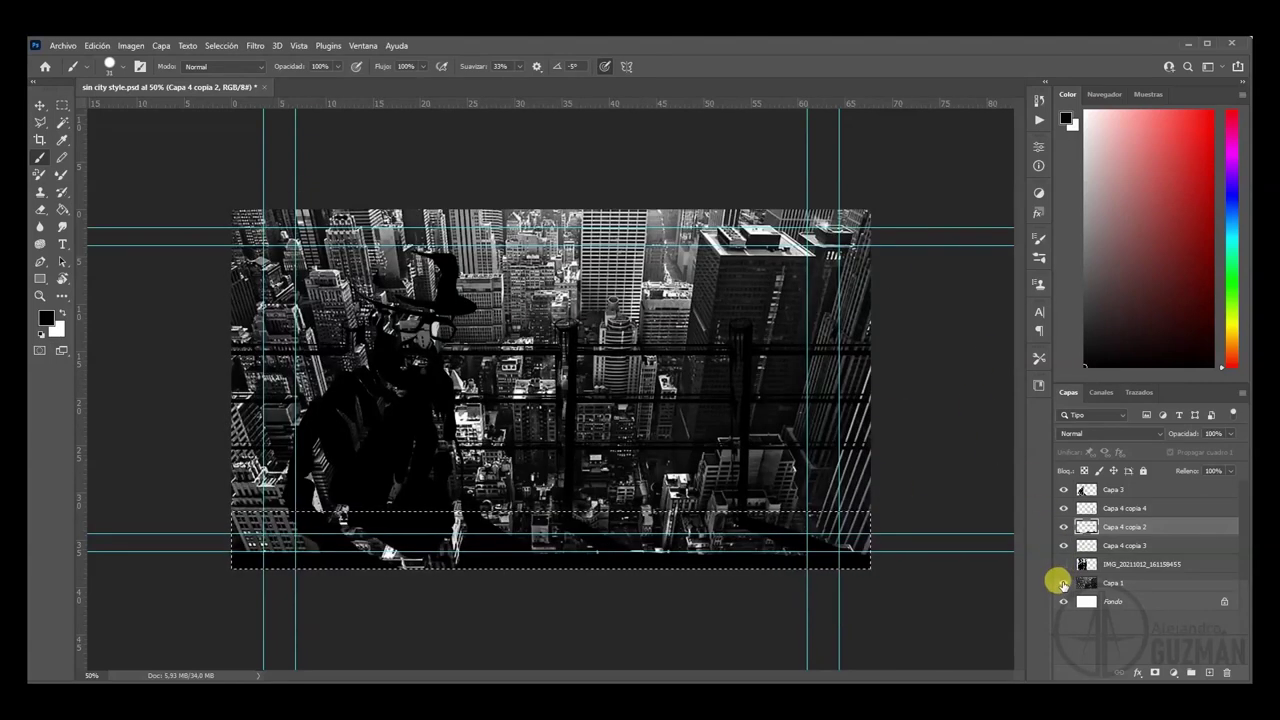
{"action": "left_click", "coordinate": [1062, 582]}
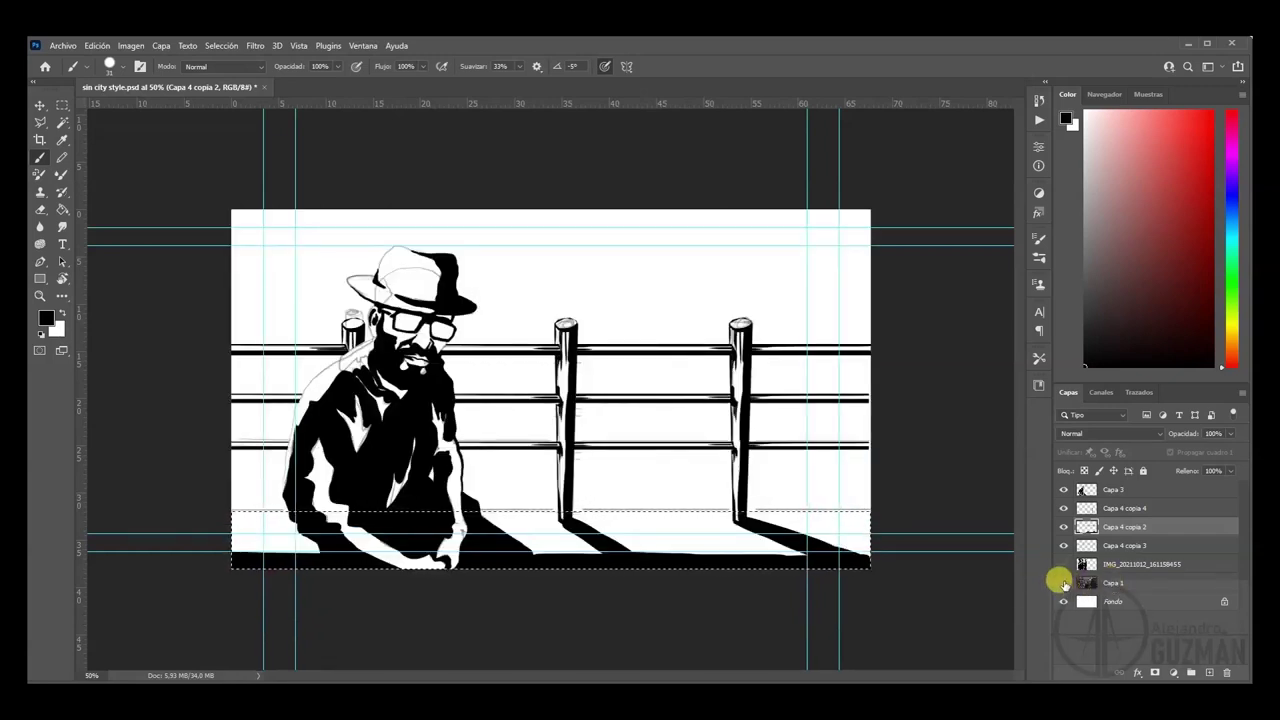
{"action": "key", "text": "ctrl+s"}
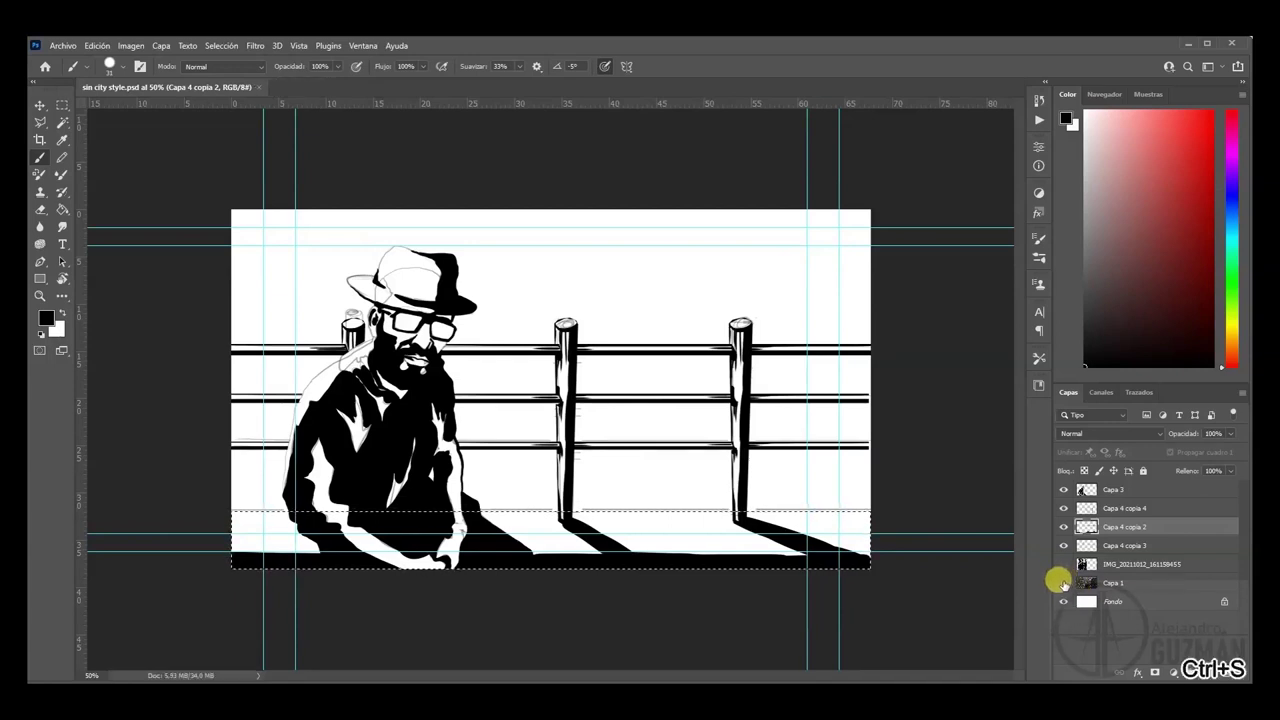
- Hide the figure, fence and sketch layers, show the city photo Capa 1, and add a new layer above IMG_20211012_161158455
{"action": "left_click_drag", "start_coordinate": [1063, 564], "coordinate": [1057, 506]}
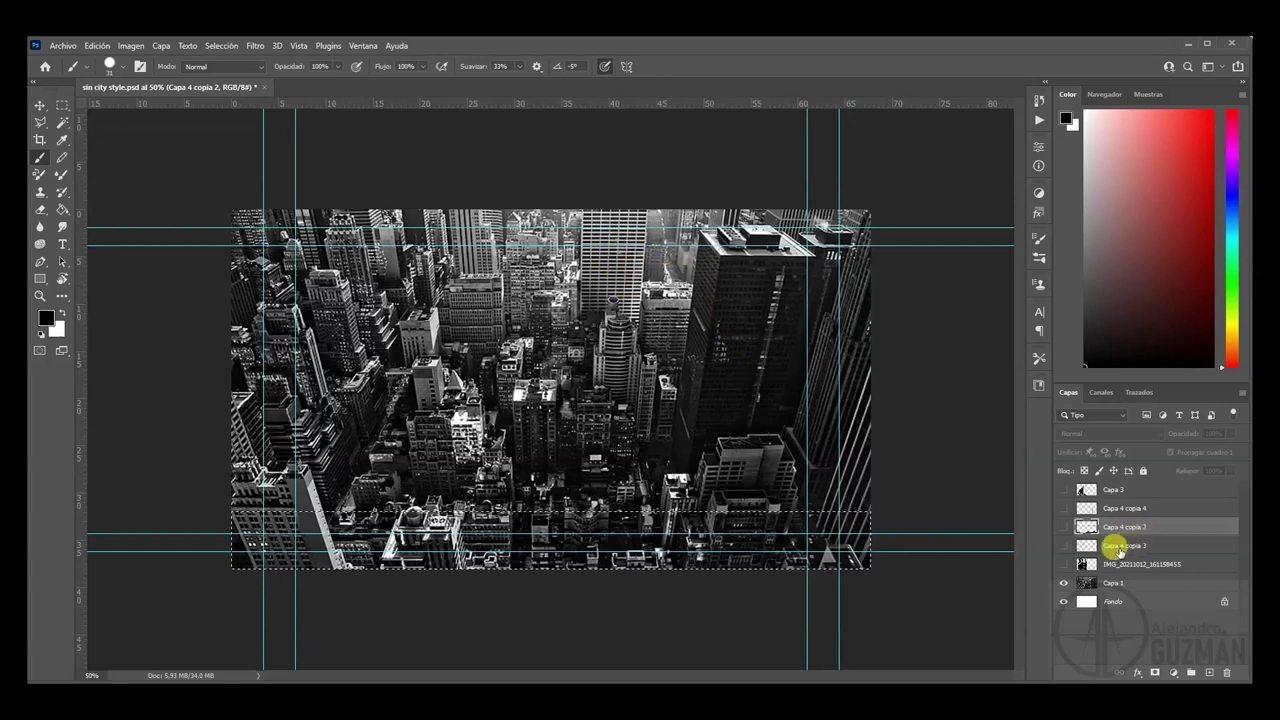
{"action": "left_click", "coordinate": [1125, 563]}
{"action": "left_click", "coordinate": [1209, 672]}
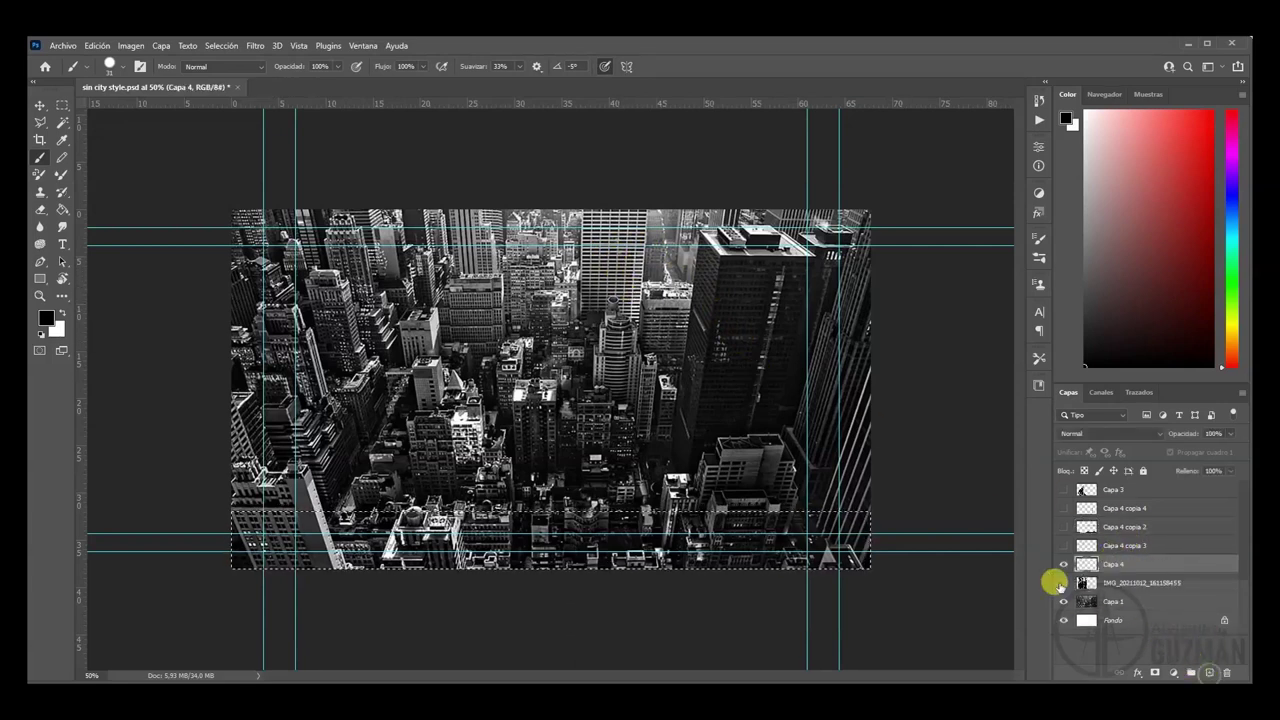
- Create a thin vertical white bar on Capa 4 from a filled rectangular selection, deselect, and move it up to the upper guide
{"action": "left_click", "coordinate": [62, 104]}
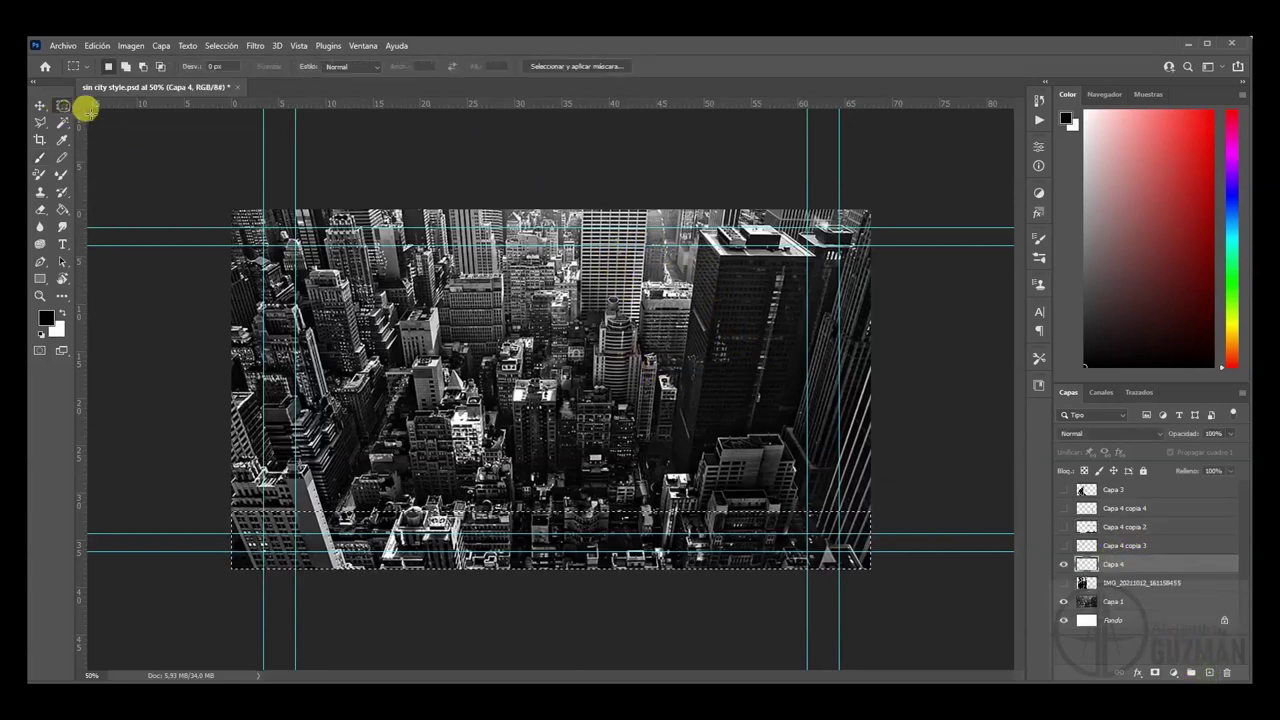
{"action": "left_click_drag", "start_coordinate": [528, 272], "coordinate": [517, 563]}
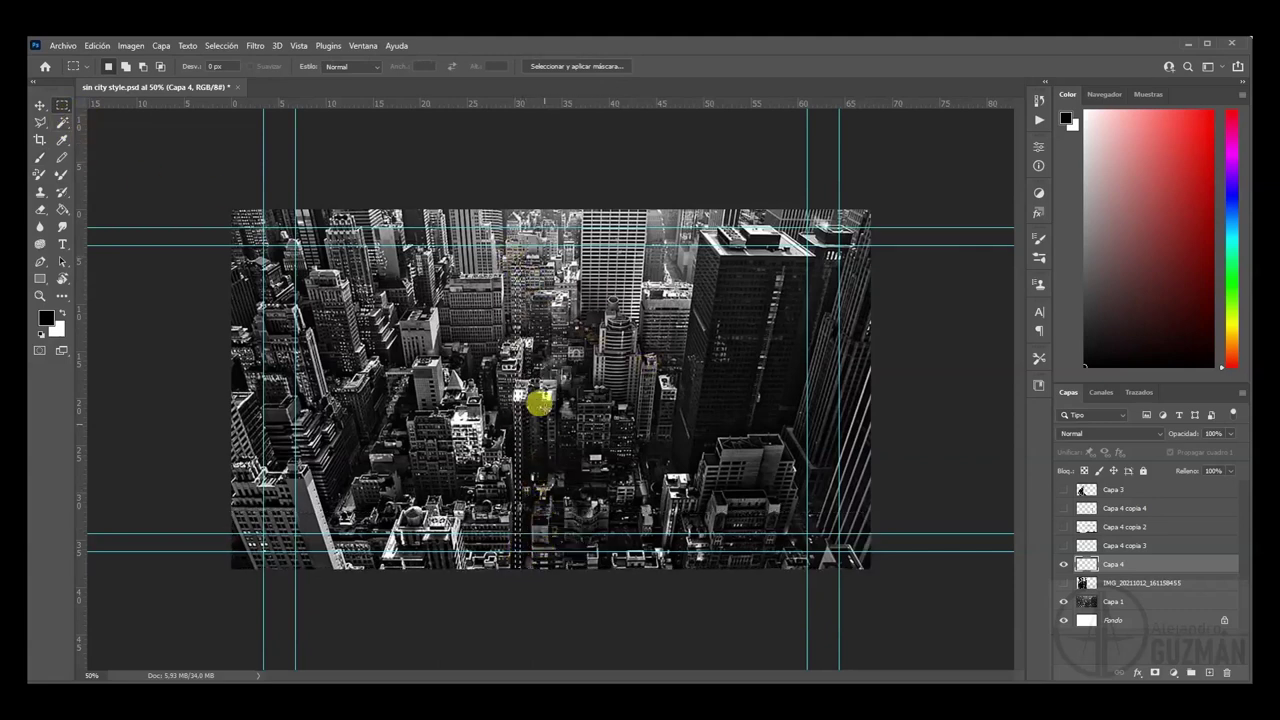
{"action": "left_click", "coordinate": [62, 312]}
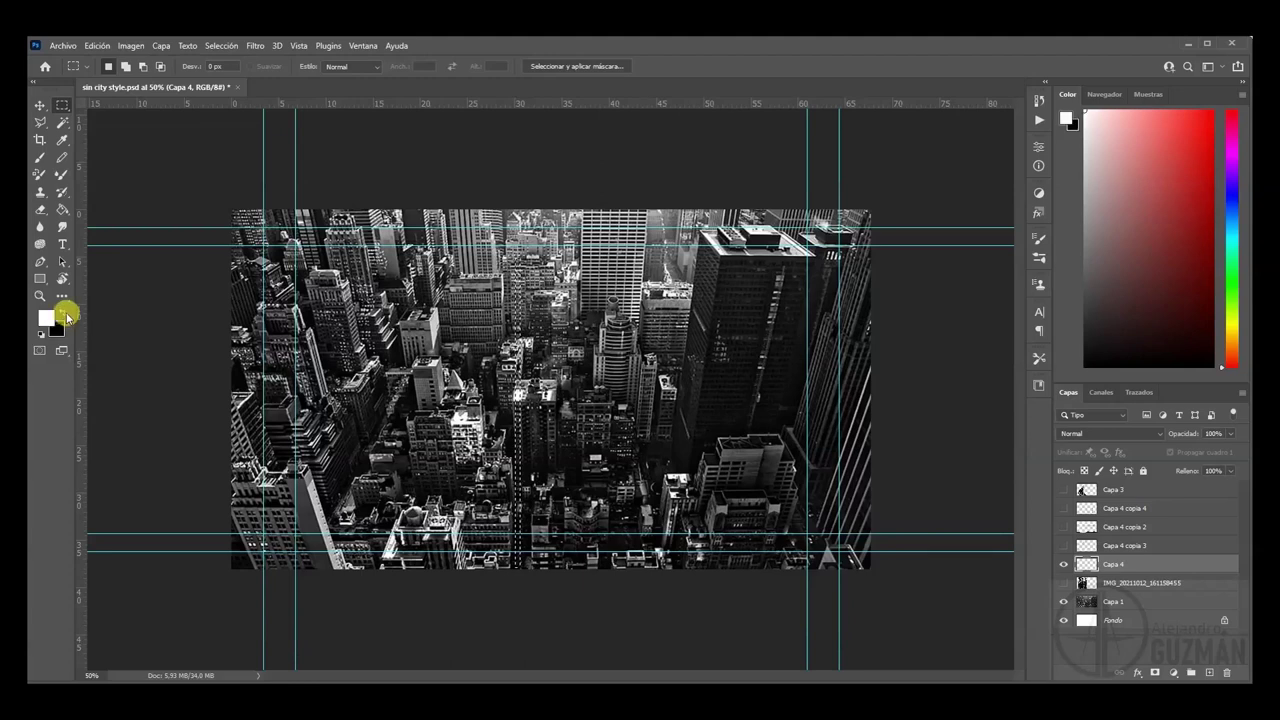
{"action": "key", "text": "shift+F5"}
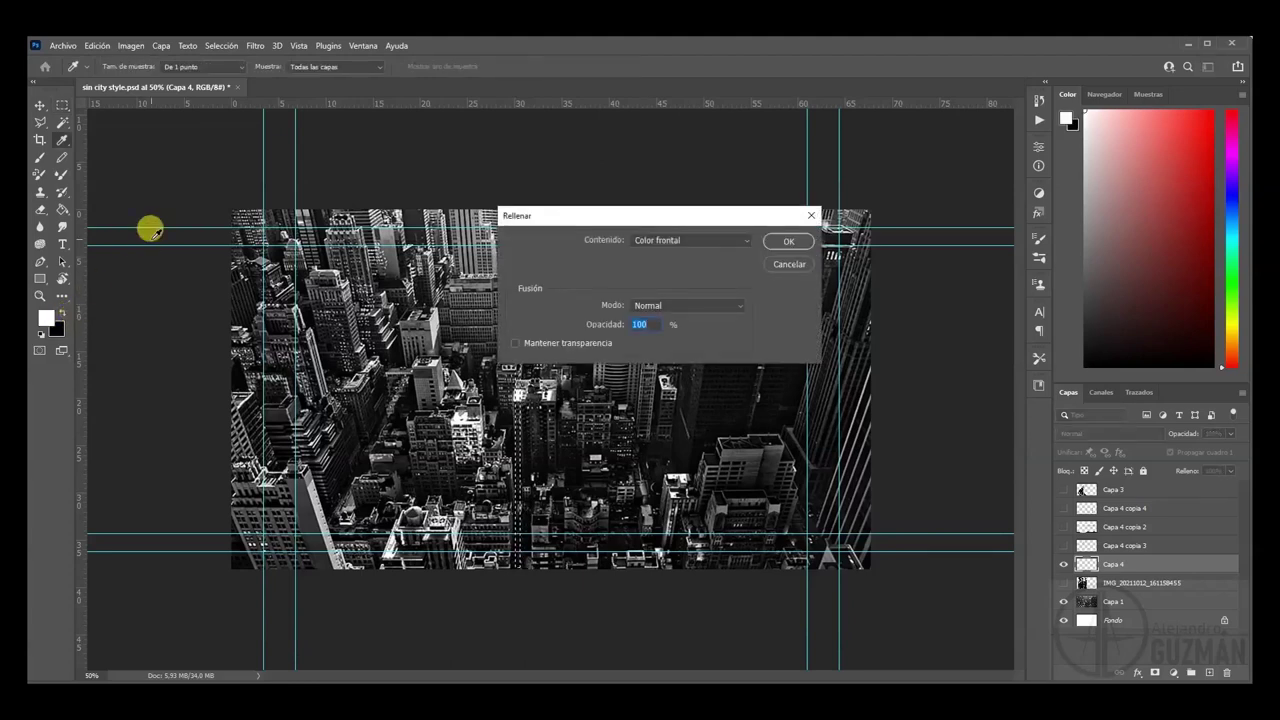
{"action": "key", "text": "Return"}
{"action": "key", "text": "ctrl+d"}
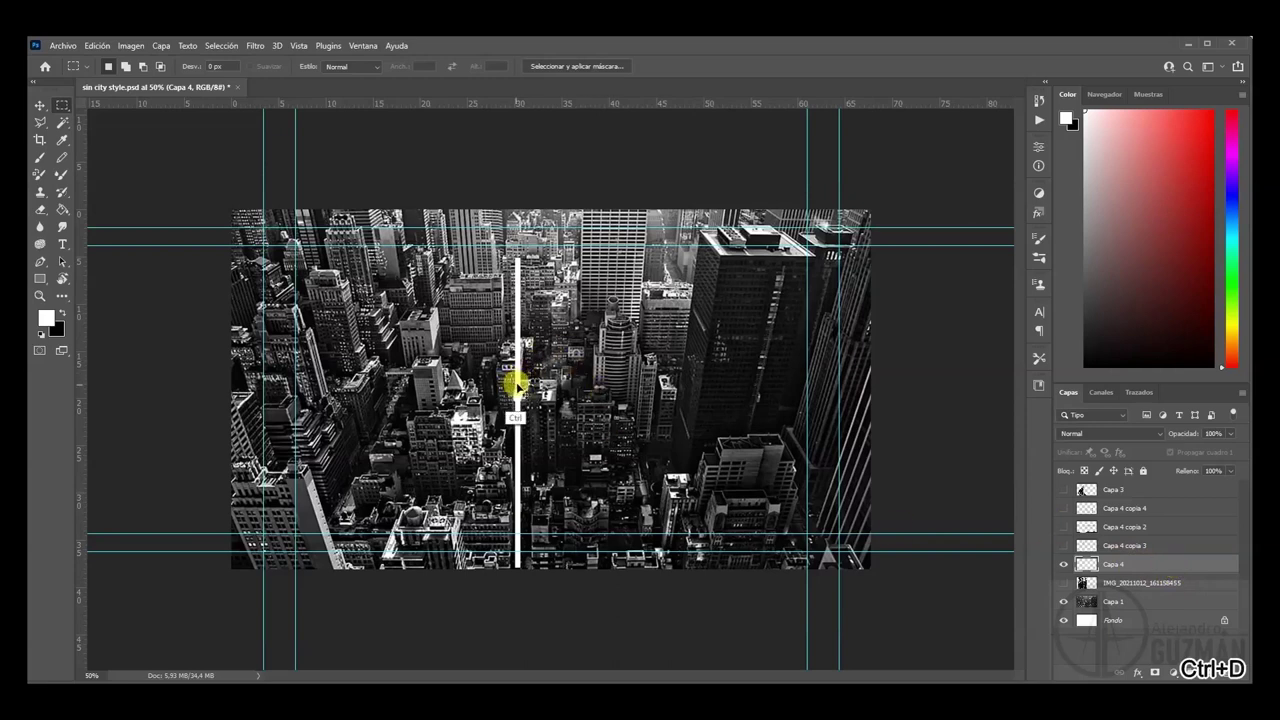
{"action": "left_click_drag", "start_coordinate": [516, 385], "coordinate": [512, 358]}
- Duplicate the white bar layer and shift the copy right to leave a narrow gap beside the original
{"action": "left_click_drag", "start_coordinate": [1194, 562], "coordinate": [1209, 672]}
{"action": "key", "text": "ctrl+Right"}
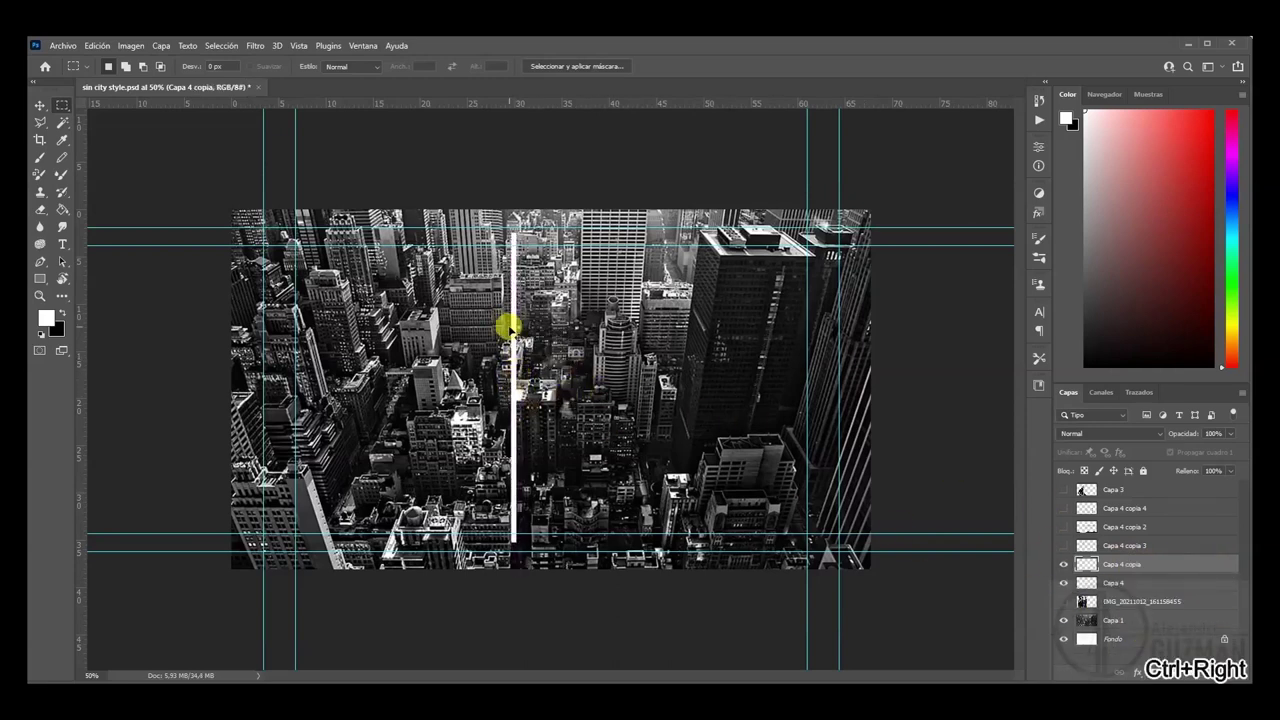
{"action": "key", "text": "ctrl+Right"}
{"action": "key", "text": "ctrl+Right"}
{"action": "key", "text": "ctrl+Right"}
{"action": "key", "text": "ctrl+Right"}
{"action": "key", "text": "ctrl+Right"}
{"action": "key", "text": "ctrl+Right"}
{"action": "key", "text": "ctrl+Right"}
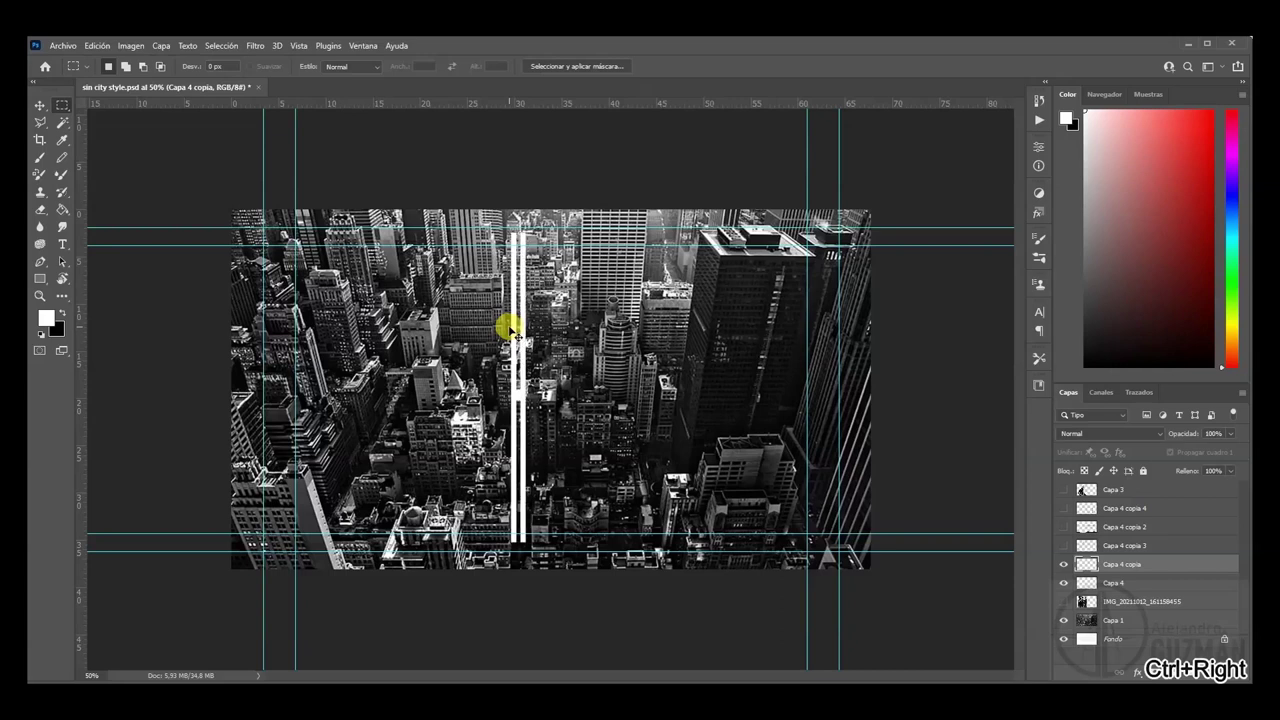
{"action": "key", "text": "ctrl+Right"}
{"action": "key", "text": "ctrl+Right"}
{"action": "key", "text": "ctrl+Right"}
{"action": "key", "text": "ctrl+Right"}
{"action": "key", "text": "ctrl+Right"}
{"action": "key", "text": "ctrl+Right"}
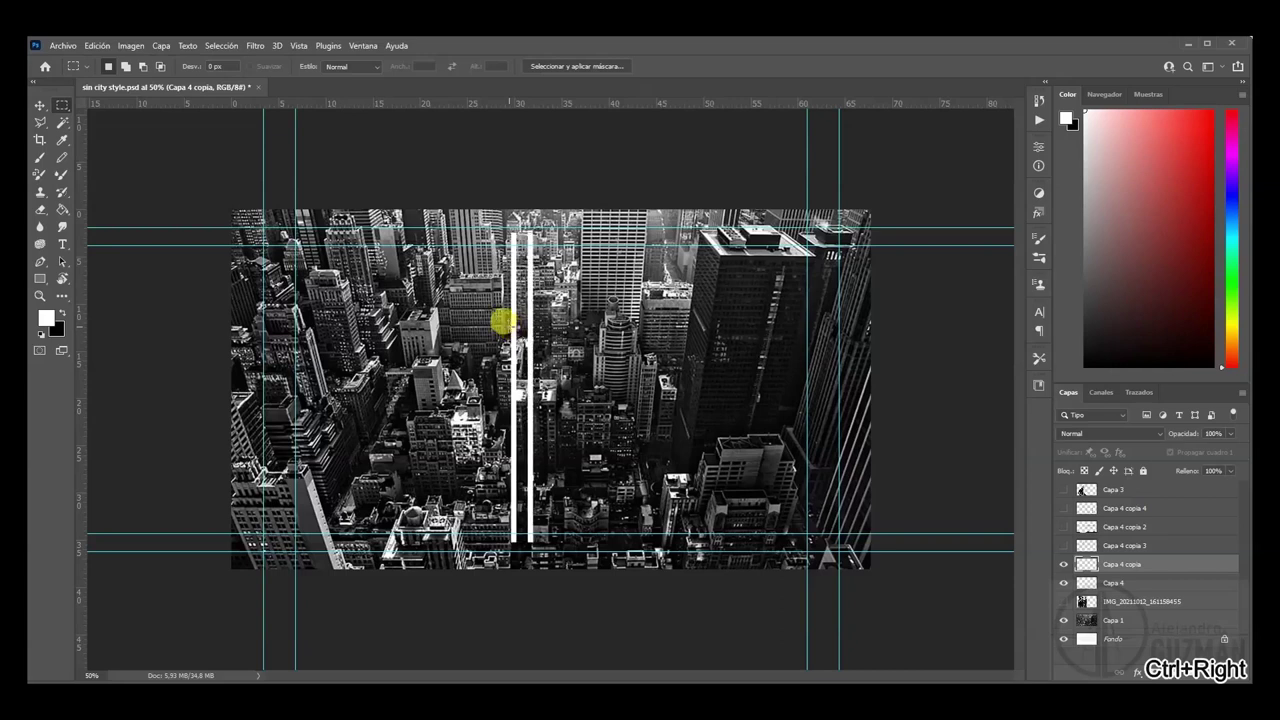
- Duplicate the second bar and shift the new copy right by the same gap to make a third bar
{"action": "left_click_drag", "start_coordinate": [1168, 562], "coordinate": [1208, 670]}
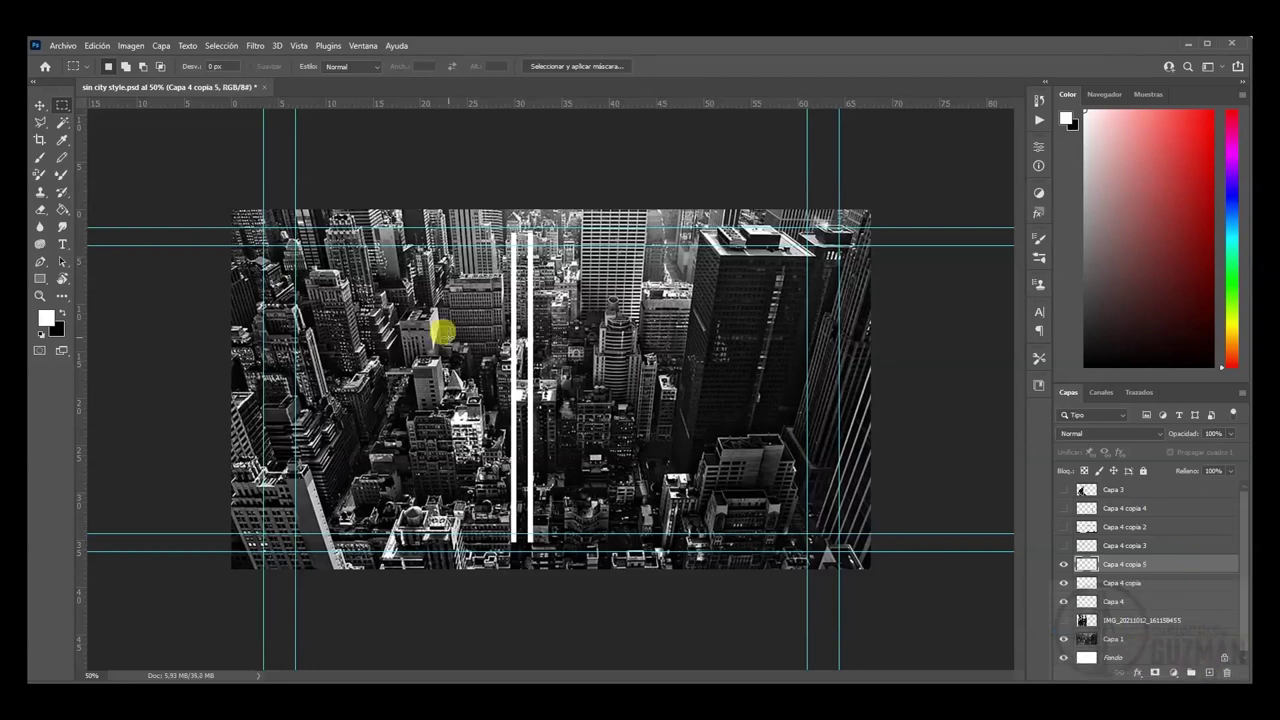
{"action": "key", "text": "ctrl+Right"}
{"action": "key", "text": "ctrl+Right"}
{"action": "key", "text": "ctrl+Right"}
{"action": "key", "text": "ctrl+Right"}
{"action": "key", "text": "ctrl+Right"}
{"action": "key", "text": "ctrl+Right"}
{"action": "key", "text": "ctrl+Right"}
{"action": "key", "text": "ctrl+Right"}
{"action": "key", "text": "ctrl+Right"}
{"action": "key", "text": "ctrl+Right"}
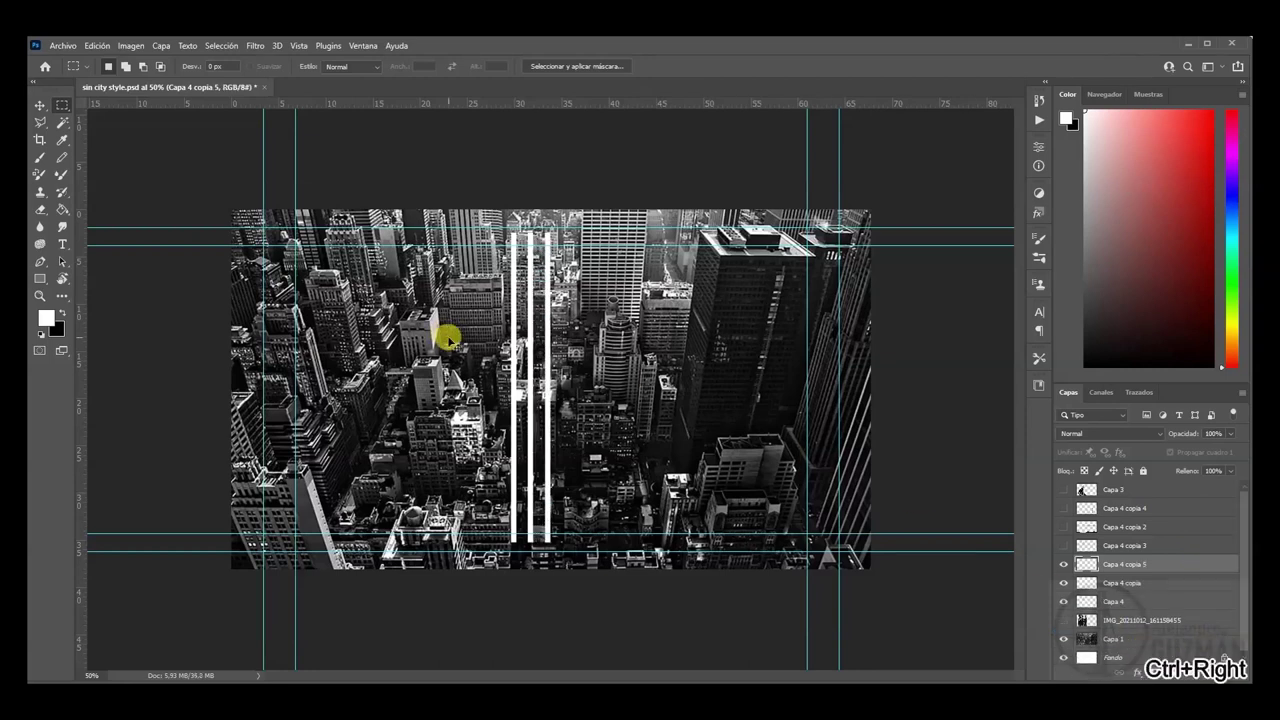
{"action": "key", "text": "ctrl+Right"}
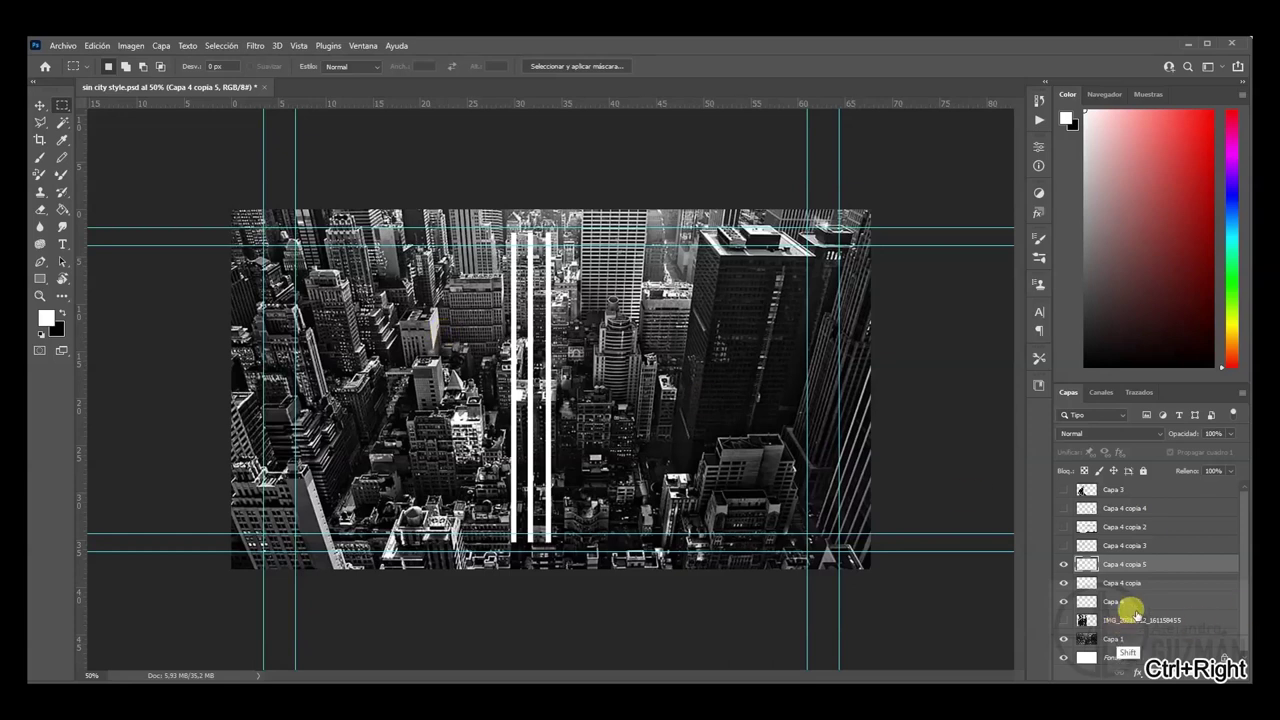
- Duplicate the three bar layers together twice, placing each set to the right at equal spacing to form nine vertical bars
{"action": "left_click", "coordinate": [1138, 601], "text": "shift"}
{"action": "left_click_drag", "start_coordinate": [1200, 571], "coordinate": [1210, 670]}
{"action": "left_click_drag", "start_coordinate": [552, 451], "coordinate": [612, 452]}
{"action": "left_click_drag", "start_coordinate": [1176, 567], "coordinate": [1209, 672]}
{"action": "left_click_drag", "start_coordinate": [583, 471], "coordinate": [657, 472]}
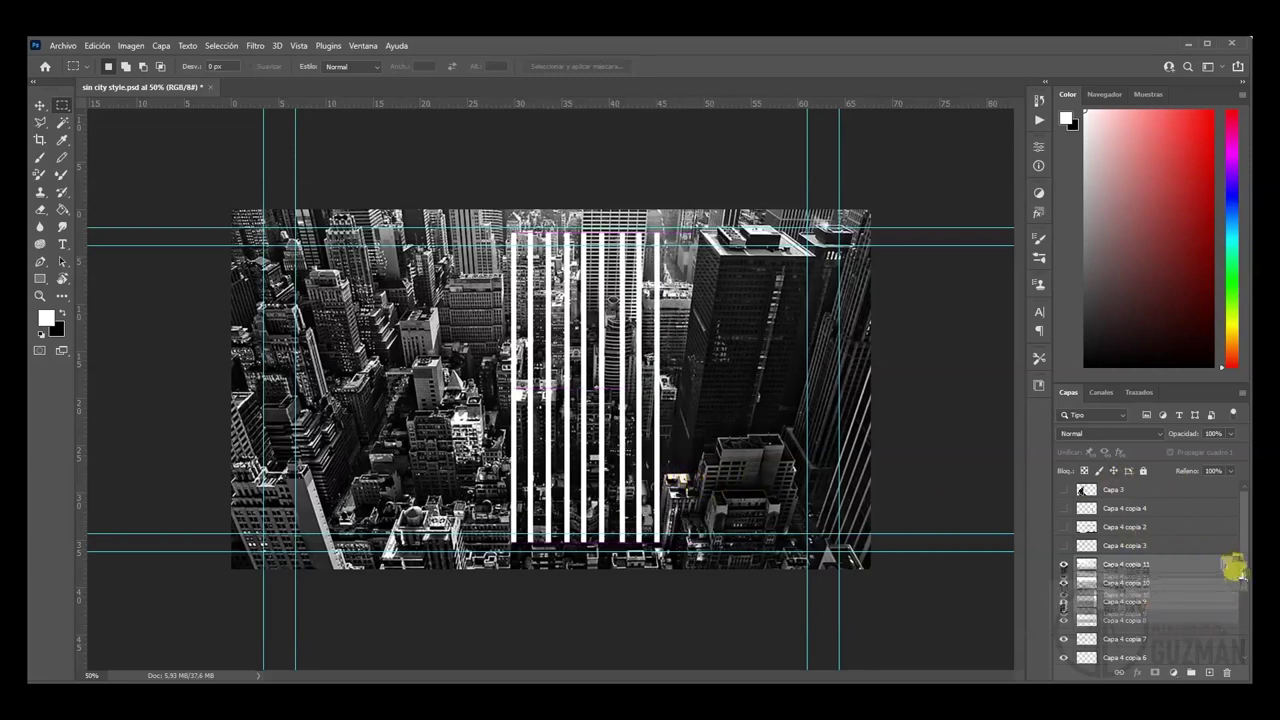
- Merge all nine vertical bar layers, from Capa 4 to Capa 4 copia 11, into one layer and toggle its visibility to check it
{"action": "left_click_drag", "start_coordinate": [1243, 573], "coordinate": [1237, 623]}
{"action": "left_click", "coordinate": [1115, 611], "text": "shift"}
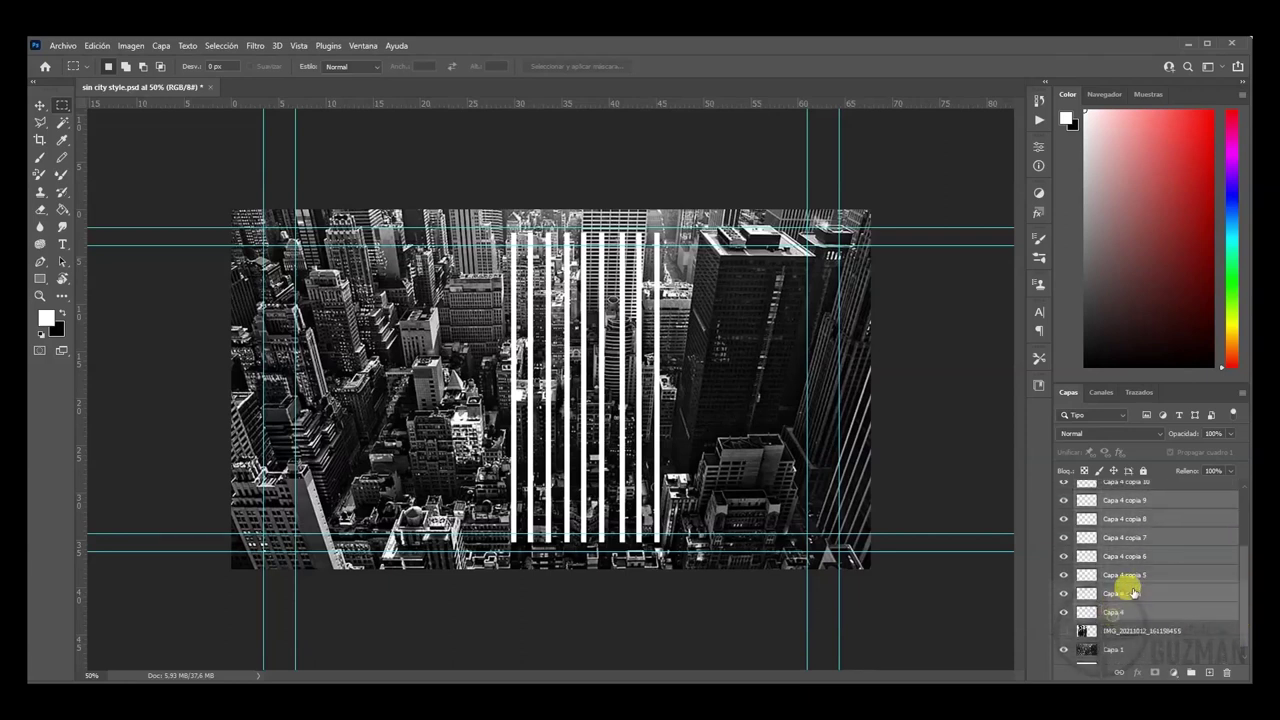
{"action": "left_click_drag", "start_coordinate": [1245, 603], "coordinate": [1243, 534]}
{"action": "left_click", "coordinate": [1061, 546]}
{"action": "left_click", "coordinate": [1062, 546]}
{"action": "left_click", "coordinate": [1215, 543]}
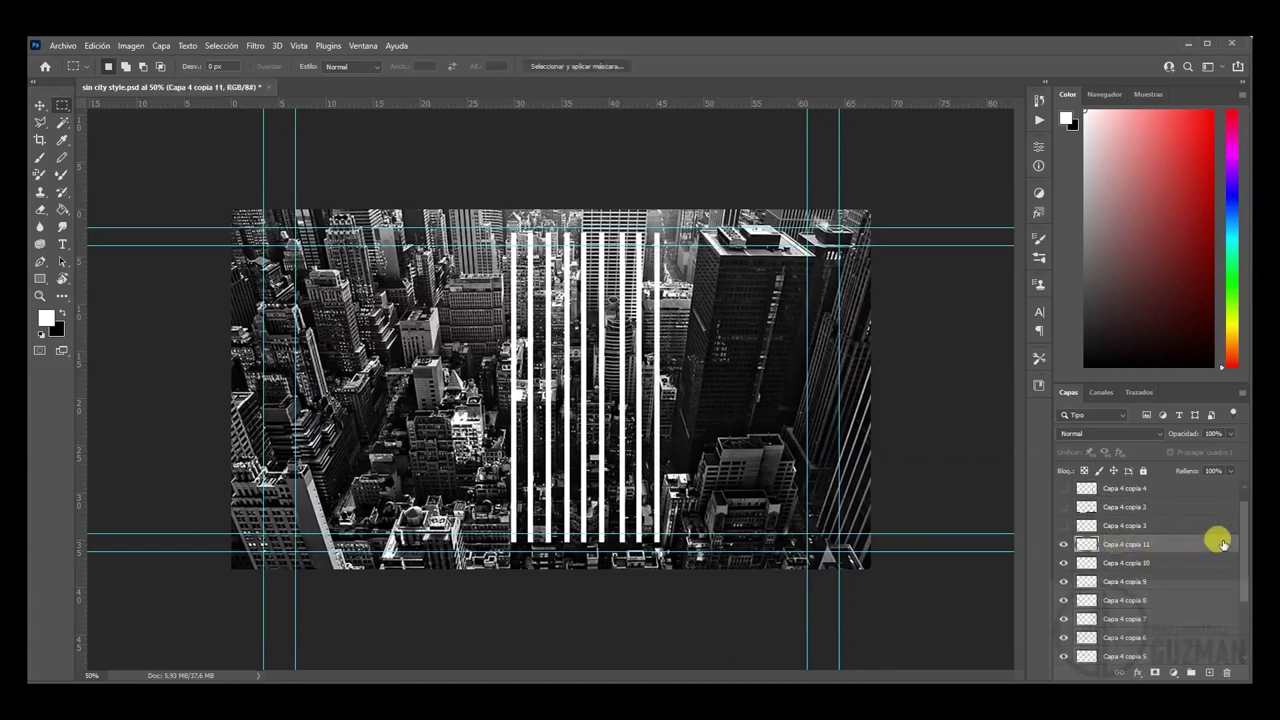
{"action": "scroll", "coordinate": [1243, 538], "scroll_direction": "down", "scroll_amount": 2}
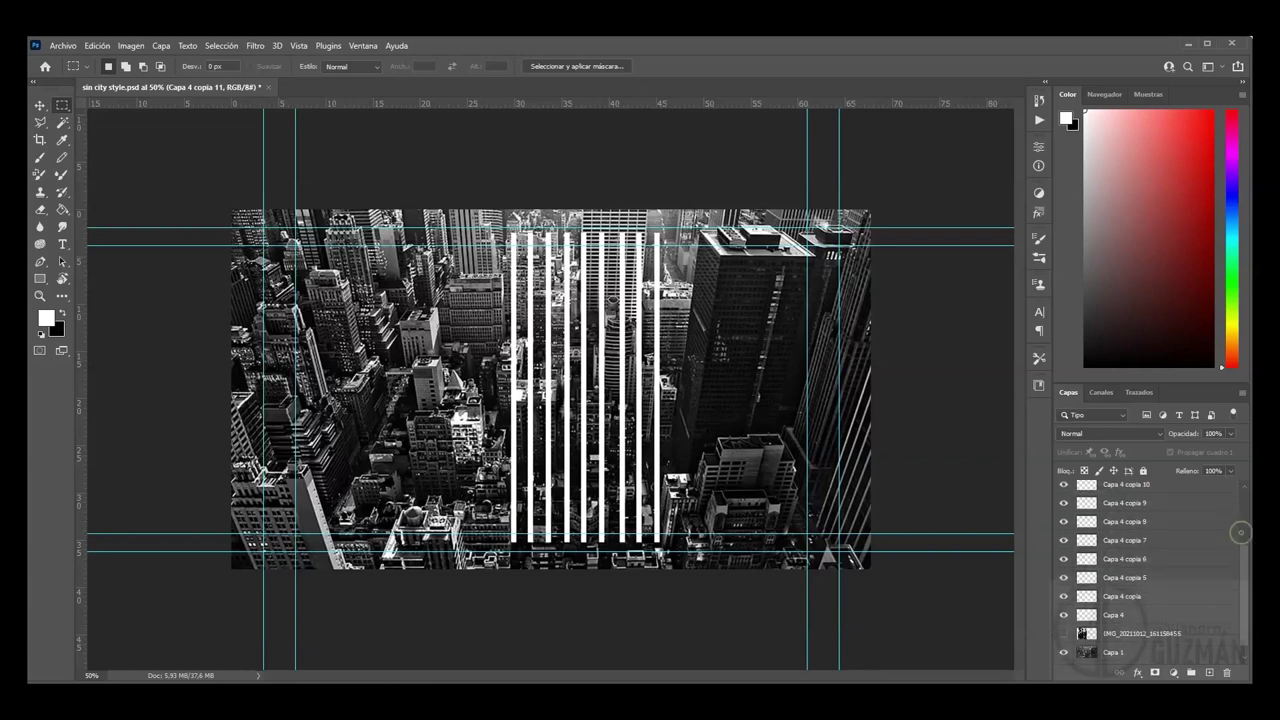
{"action": "left_click", "coordinate": [1126, 590], "text": "shift"}
{"action": "key", "text": "e"}
{"action": "right_click", "coordinate": [1118, 566]}
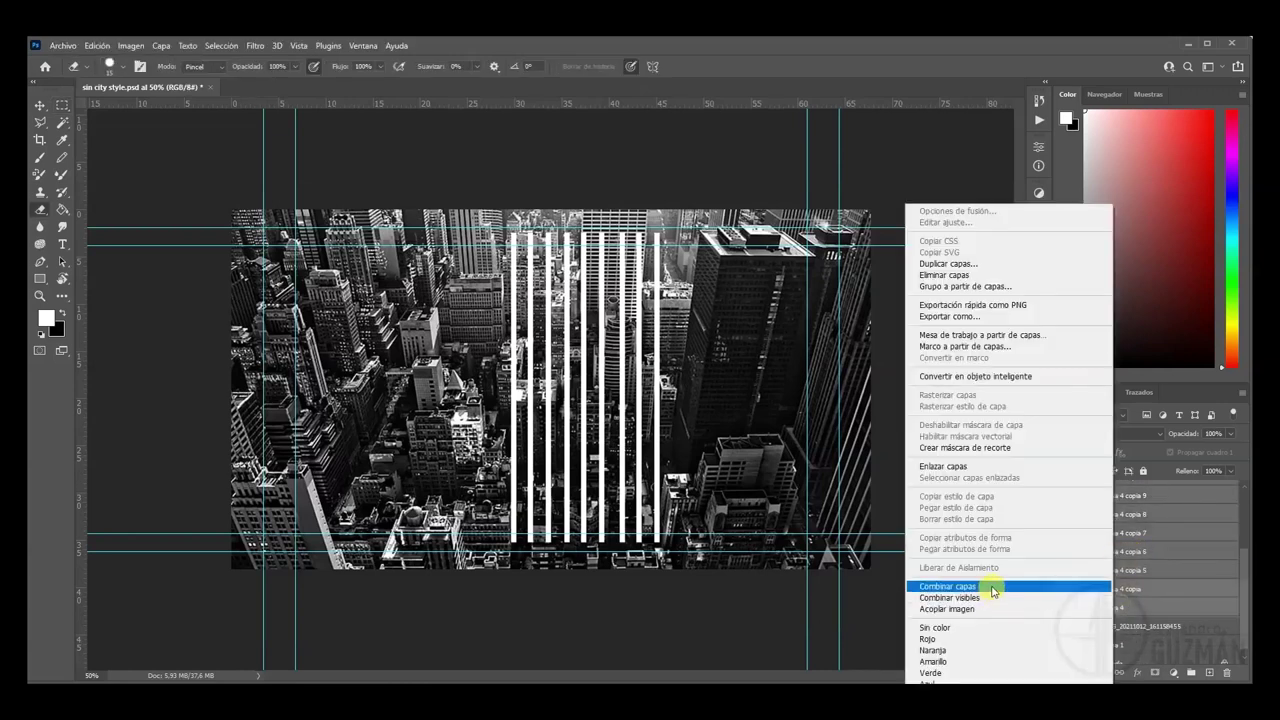
{"action": "left_click", "coordinate": [985, 598]}
{"action": "left_click", "coordinate": [1063, 564]}
{"action": "left_click", "coordinate": [1063, 564]}
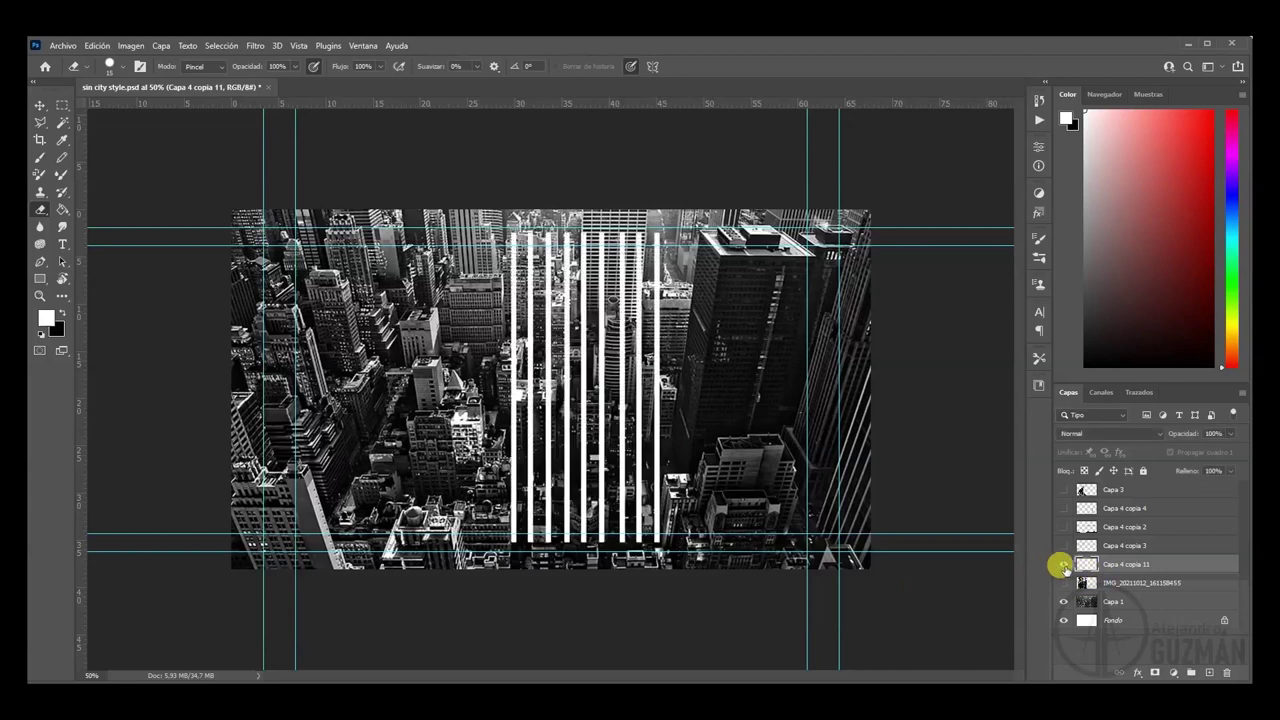
{"action": "key", "text": "ctrl+g"}
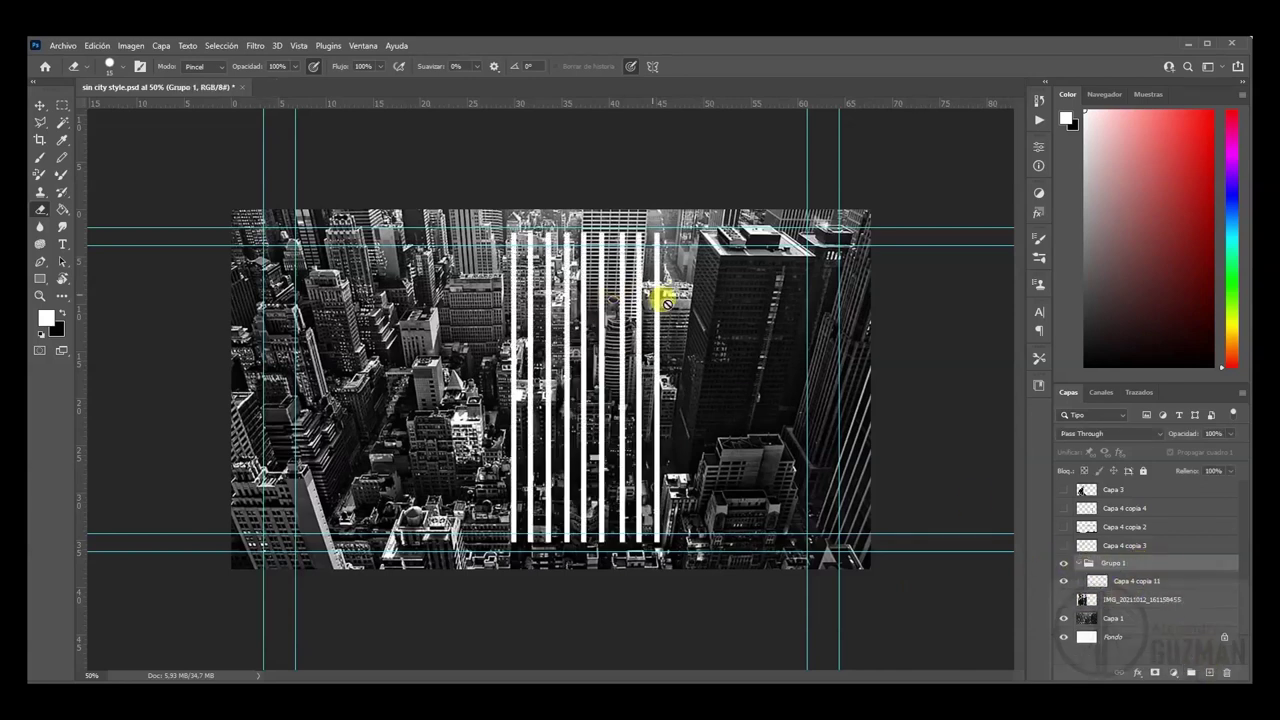
{"action": "key", "text": "m"}
{"action": "key", "text": "ctrl+t"}
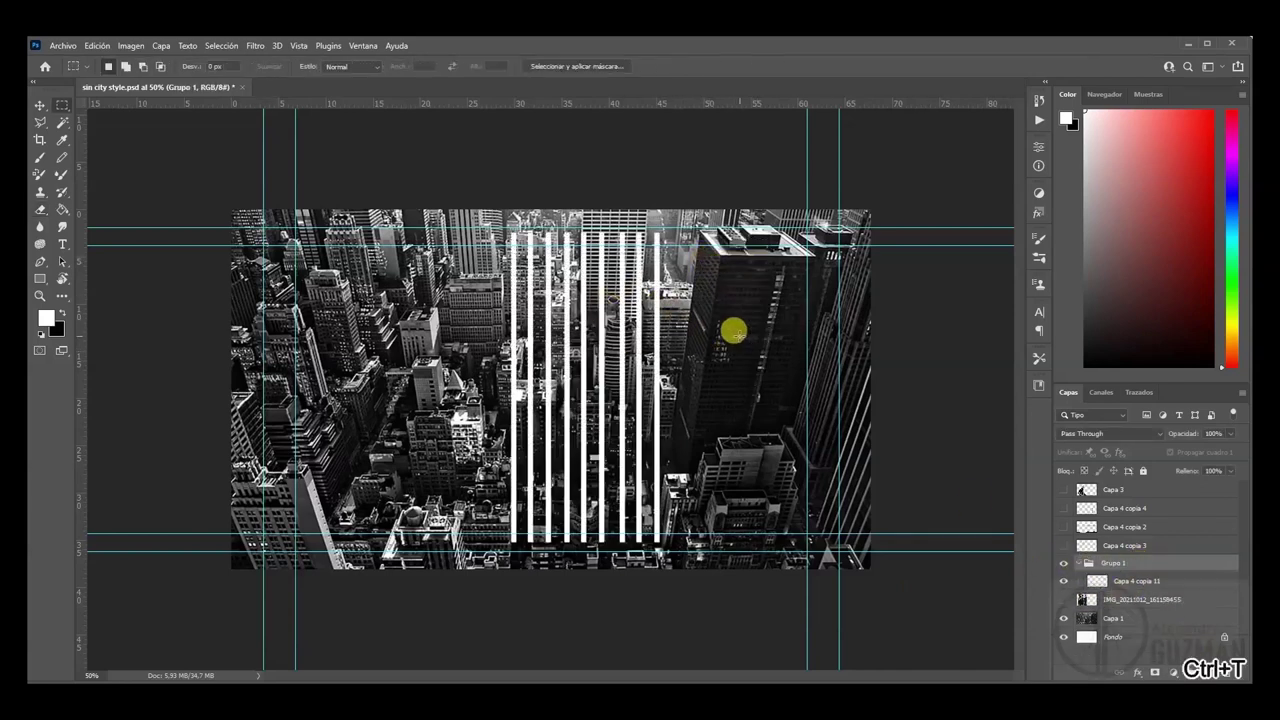
{"action": "key", "text": "ctrl+t"}
{"action": "left_click_drag", "start_coordinate": [674, 229], "coordinate": [769, 298]}
{"action": "key", "text": "ctrl+z"}
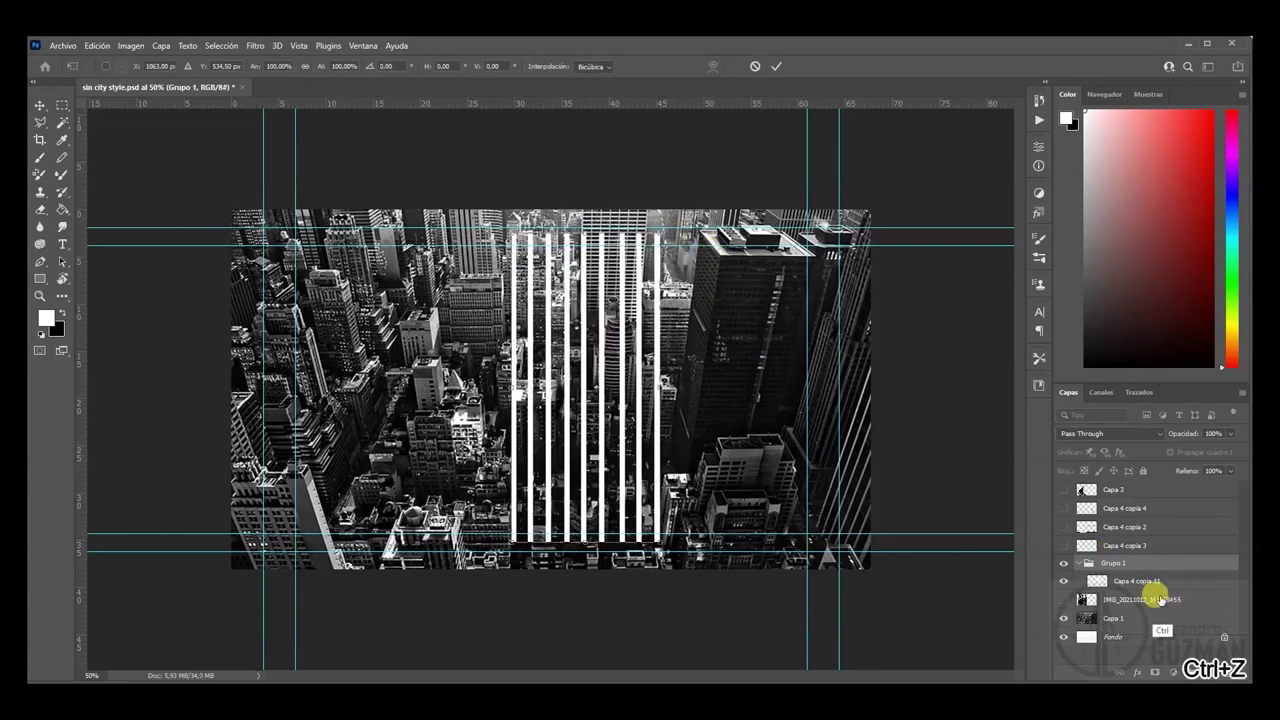
{"action": "key", "text": "ctrl+z"}
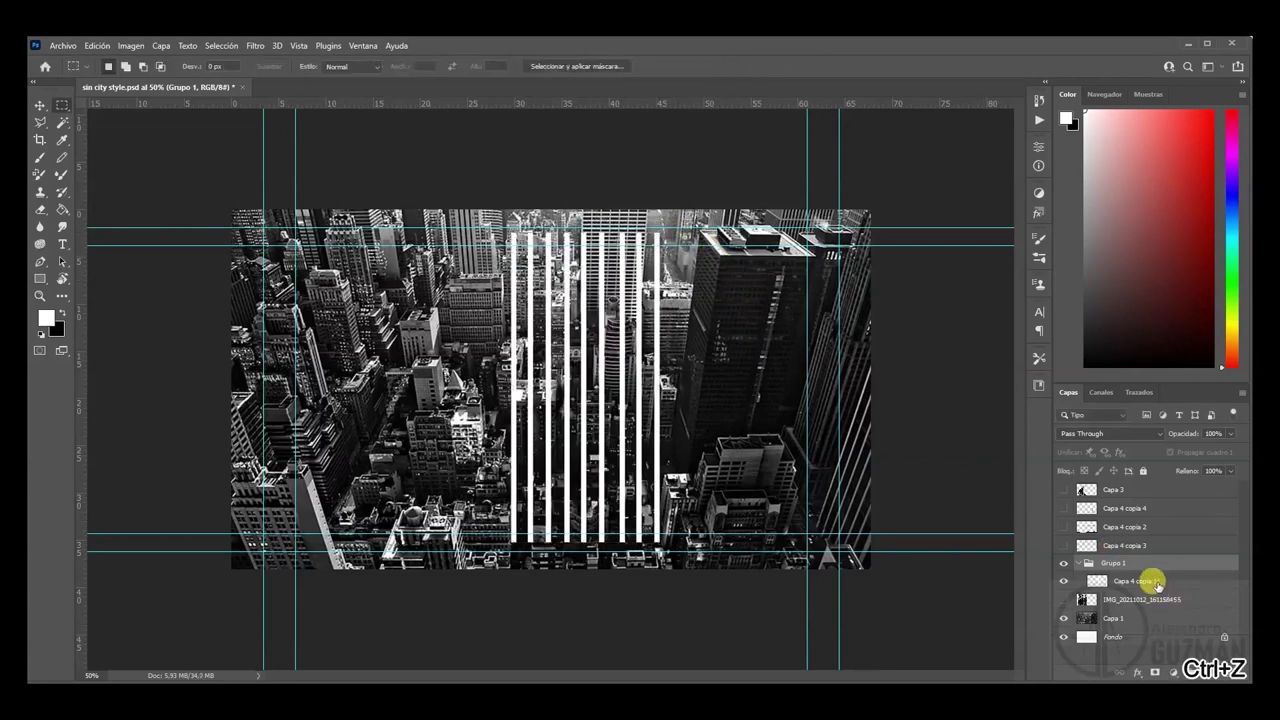
{"action": "key", "text": "ctrl+z"}
- Duplicate the merged bar layer, rotate the copy 90°, and align it with the upper-left corner of the vertical bars
{"action": "left_click_drag", "start_coordinate": [1160, 565], "coordinate": [1210, 670]}
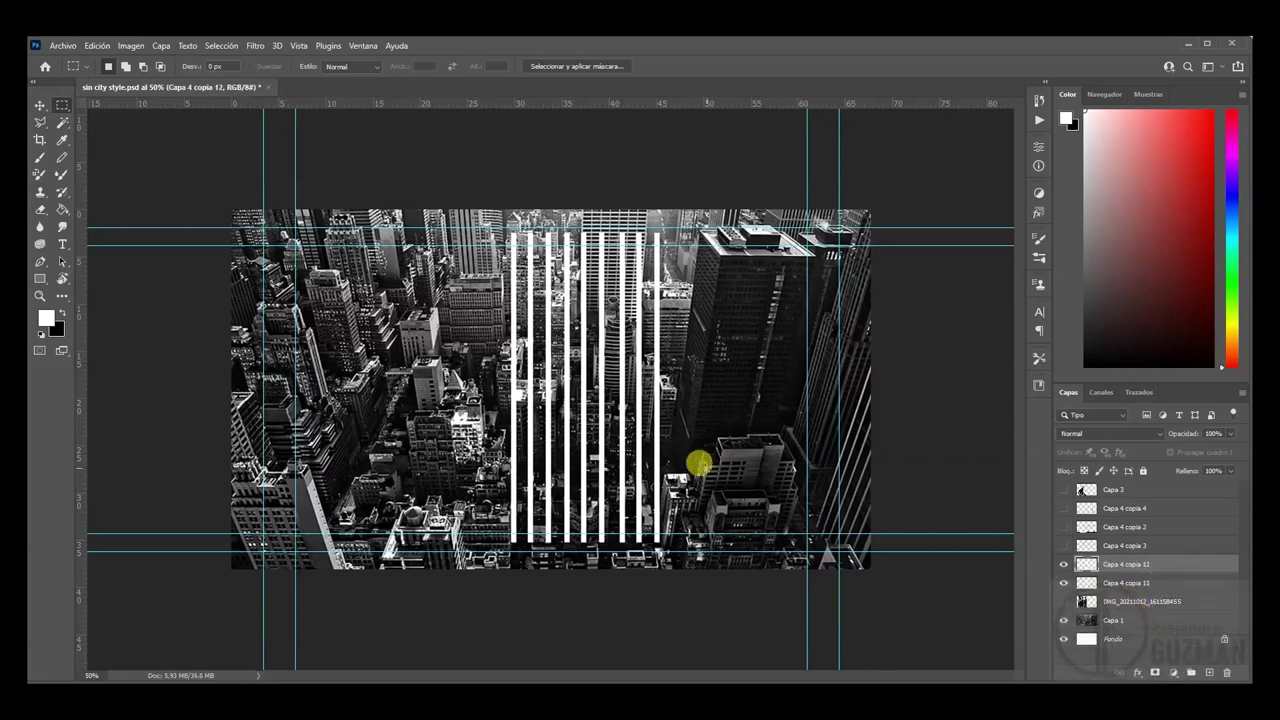
{"action": "key", "text": "ctrl+t"}
{"action": "left_click_drag", "start_coordinate": [688, 230], "coordinate": [682, 455]}
{"action": "left_click_drag", "start_coordinate": [604, 420], "coordinate": [674, 341]}
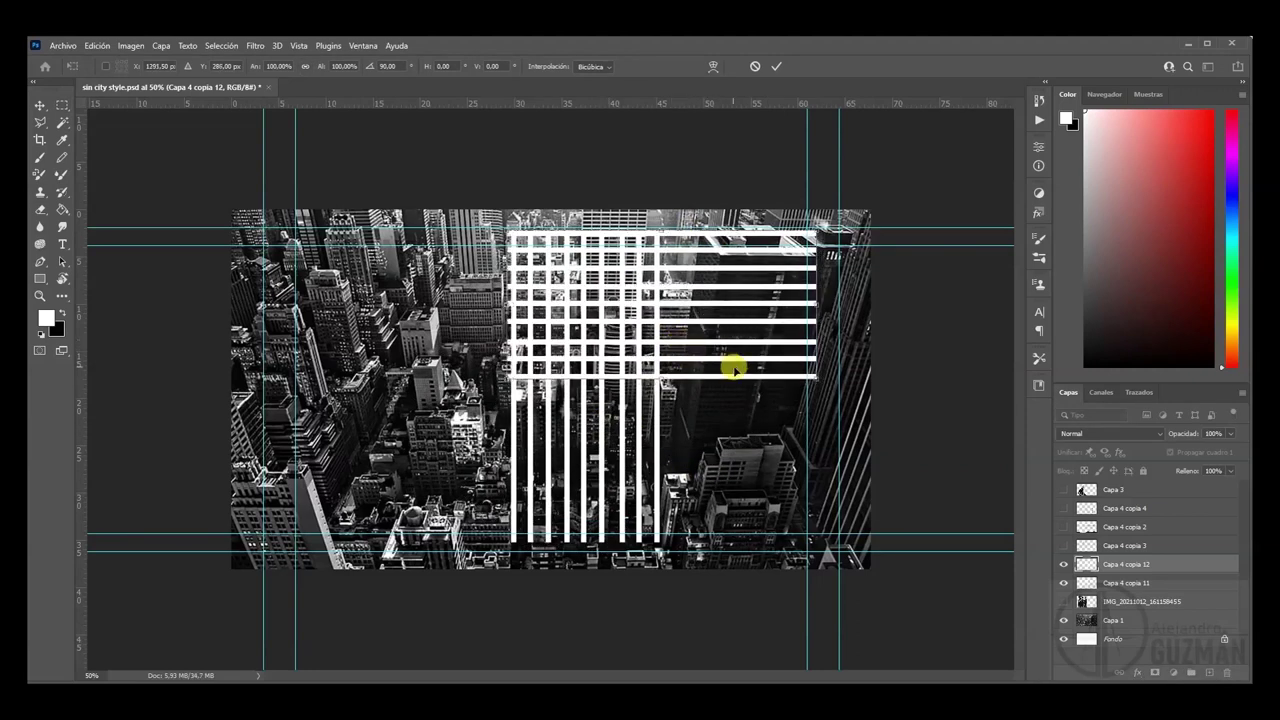
{"action": "key", "text": "Right"}
{"action": "key", "text": "Right"}
{"action": "key", "text": "Right"}
{"action": "key", "text": "Right"}
{"action": "key", "text": "Right"}
{"action": "key", "text": "Right"}
{"action": "key", "text": "Right"}
{"action": "key", "text": "Right"}
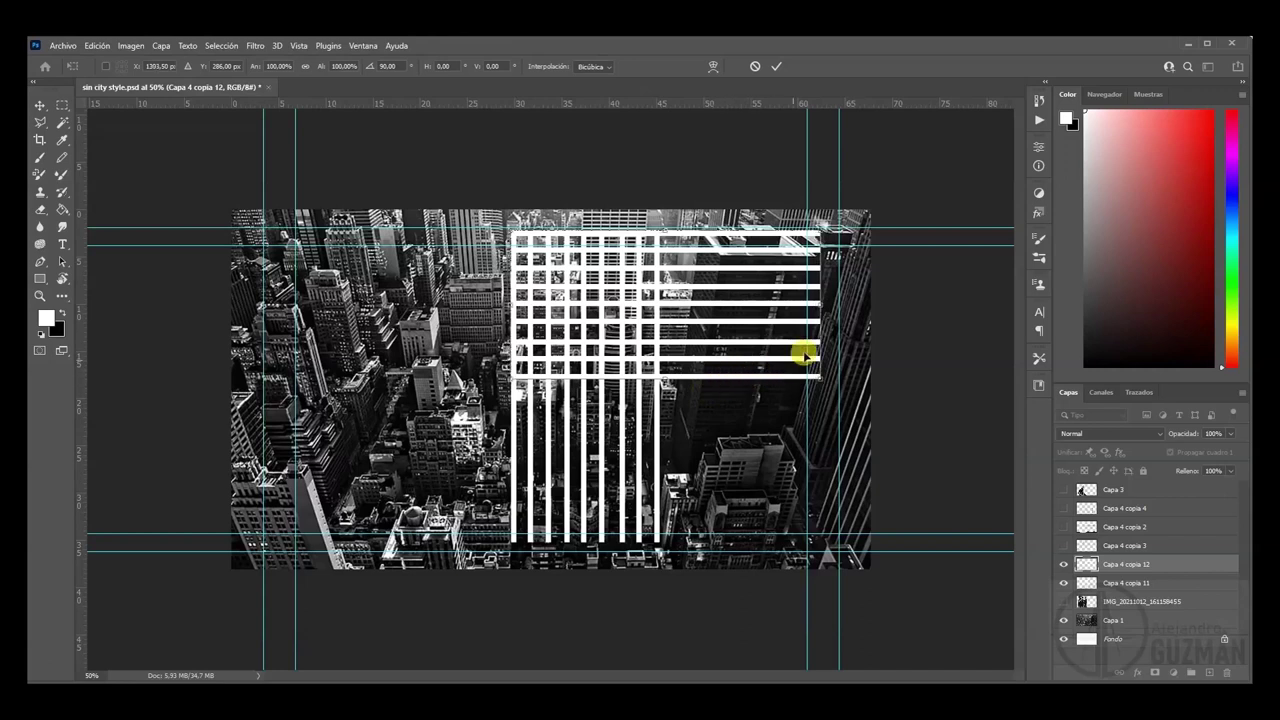
- Squash the horizontal bars lengthwise to the width of the vertical bars and compress their spacing to about 59%
{"action": "left_click_drag", "start_coordinate": [818, 299], "coordinate": [652, 294]}
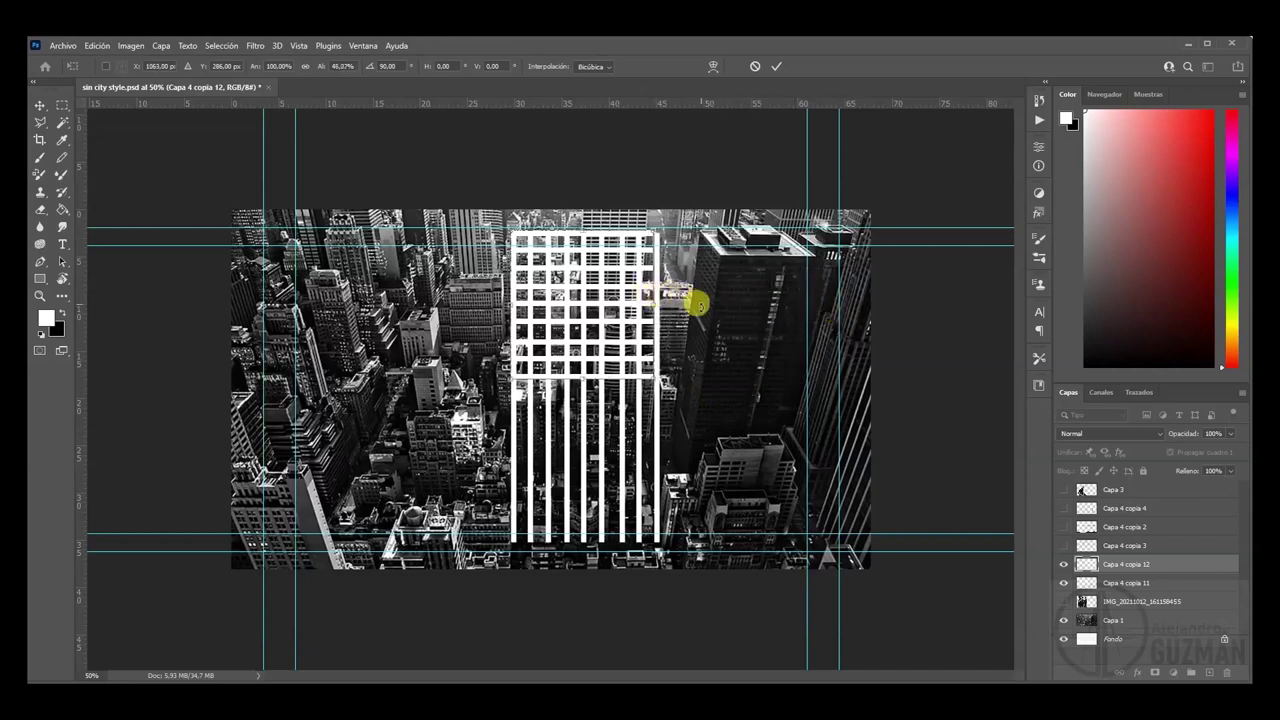
{"action": "left_click_drag", "start_coordinate": [648, 296], "coordinate": [653, 294]}
{"action": "left_click_drag", "start_coordinate": [580, 376], "coordinate": [586, 327]}
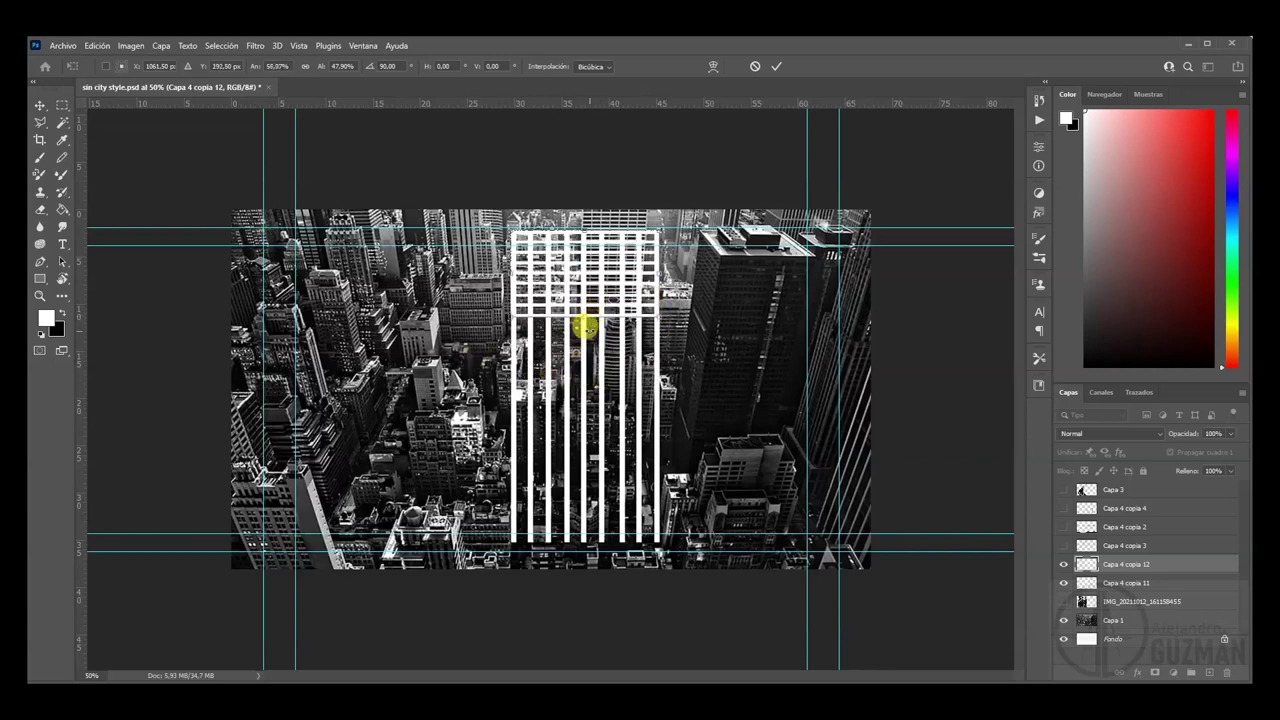
{"action": "key", "text": "Return"}
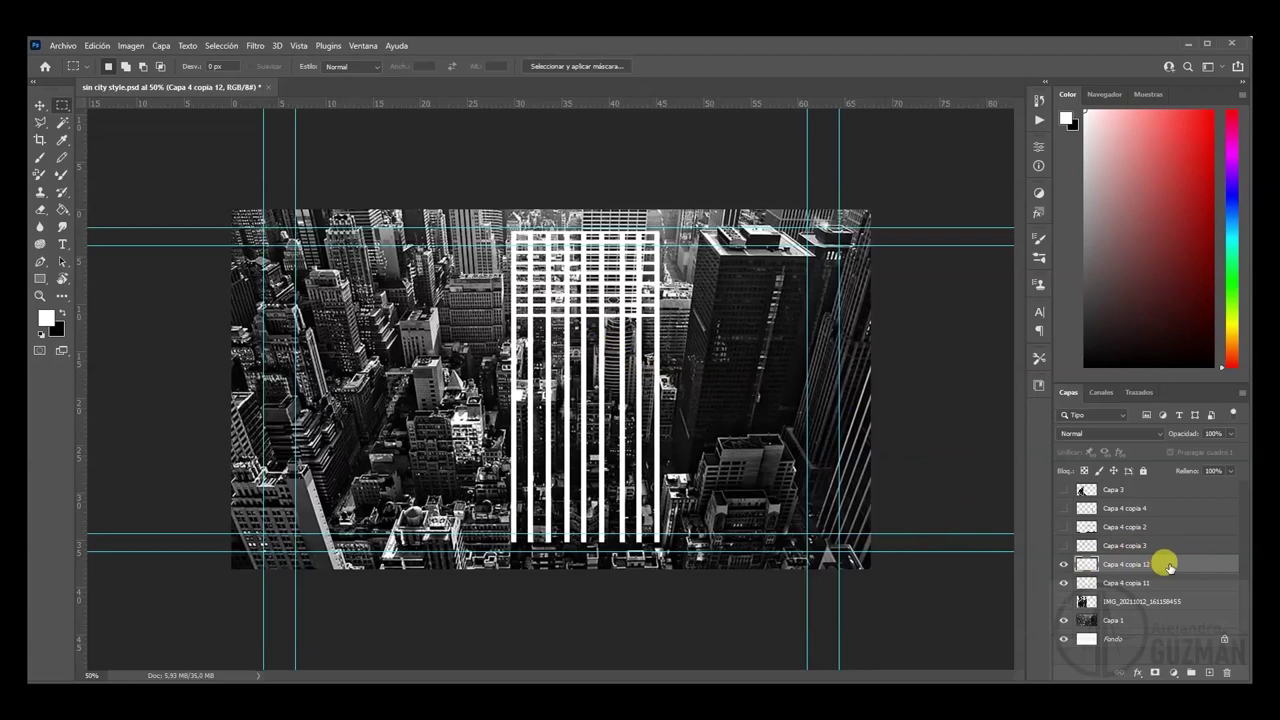
- Duplicate the horizontal bar layer and place the copy directly below the first set, continuing the window grid
{"action": "left_click_drag", "start_coordinate": [1172, 566], "coordinate": [1209, 672]}
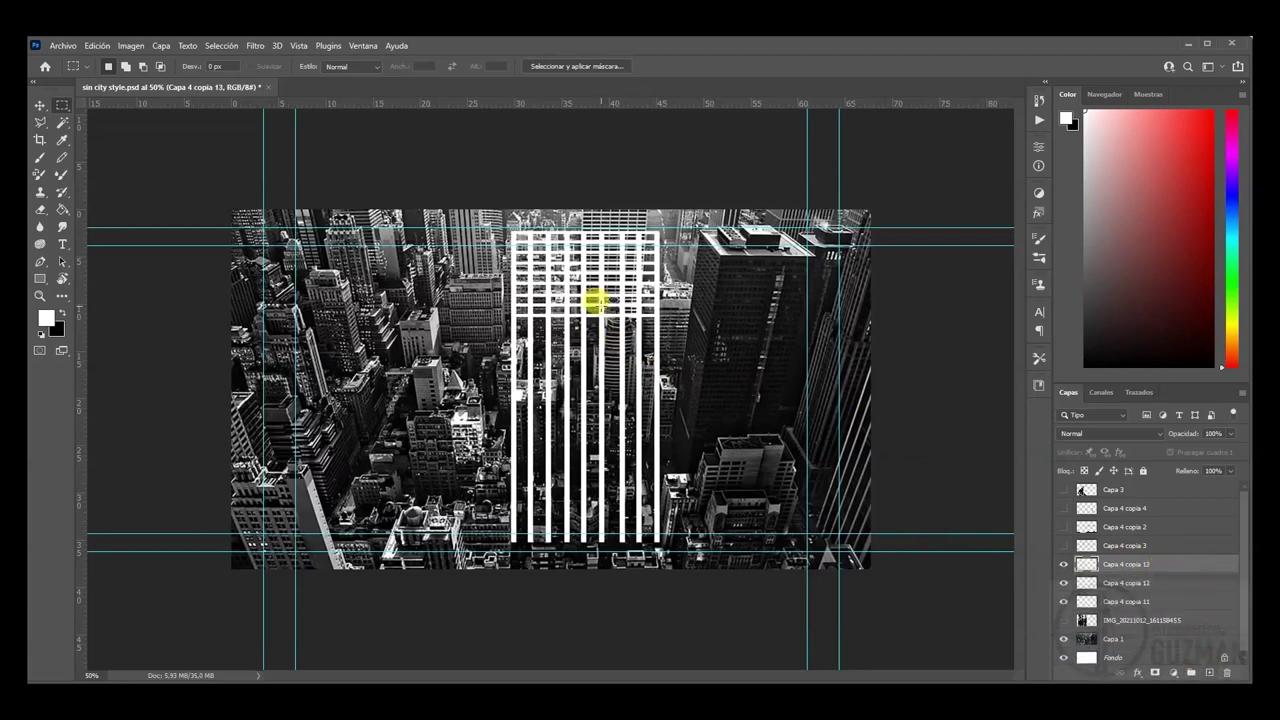
{"action": "left_click_drag", "start_coordinate": [591, 316], "coordinate": [590, 415]}
{"action": "key", "text": "ctrl+Down"}
{"action": "key", "text": "ctrl+Down"}
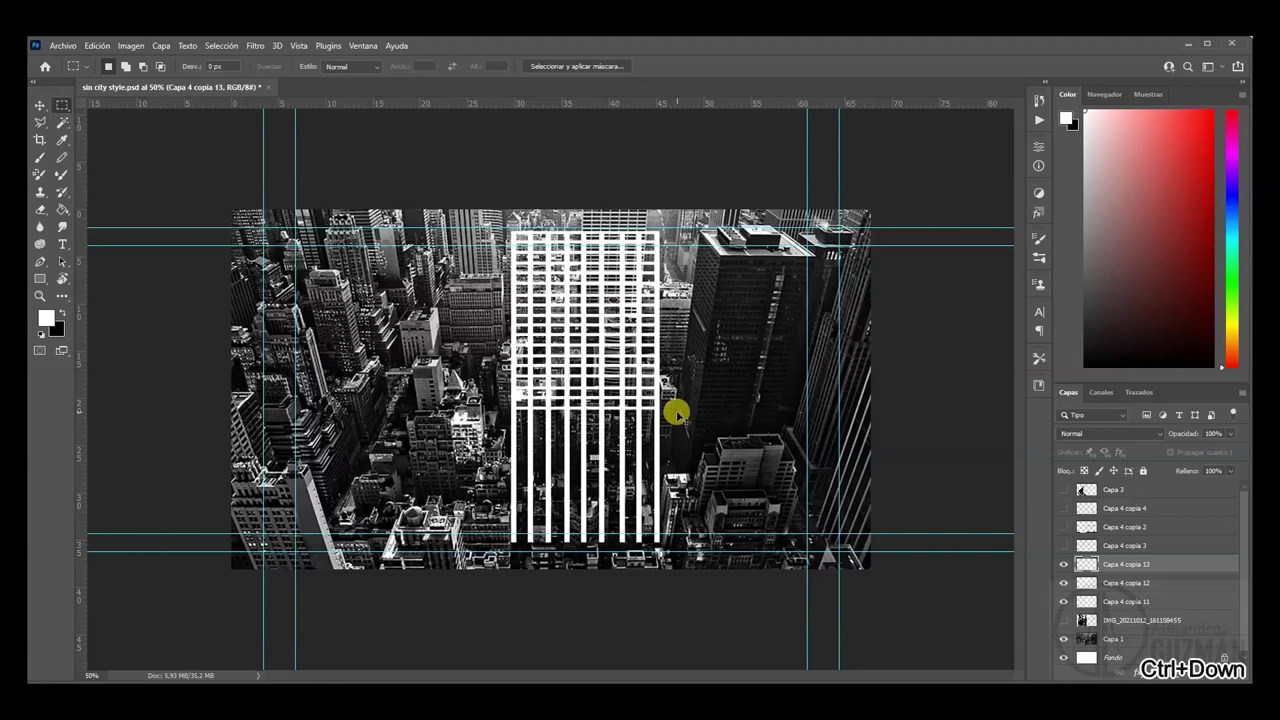
- Duplicate the second horizontal bar set and place the copy below it to extend the grid near the vertical bars' lower ends
{"action": "left_click_drag", "start_coordinate": [1146, 569], "coordinate": [1171, 666]}
{"action": "left_click_drag", "start_coordinate": [1151, 571], "coordinate": [1192, 674]}
{"action": "left_click_drag", "start_coordinate": [590, 414], "coordinate": [570, 530]}
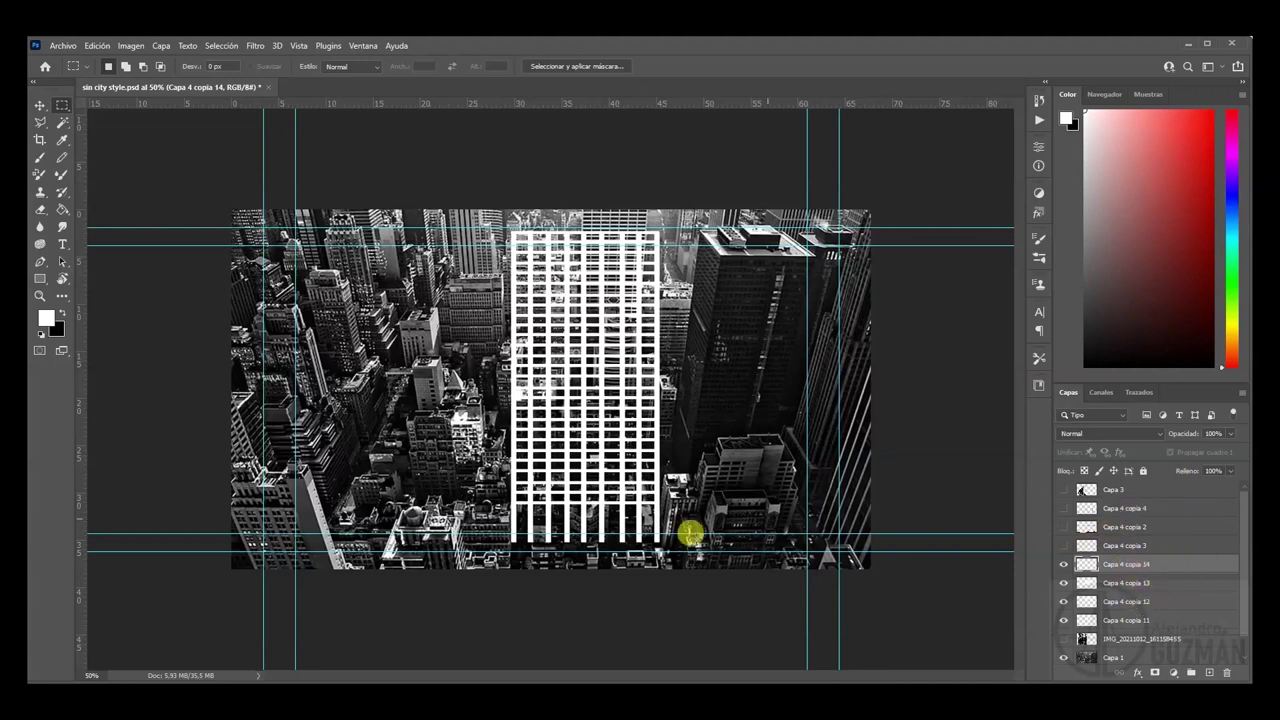
- Merge the four grid layers, Capa 4 copia 11 to 14, into one layer and rename it base
{"action": "left_click", "coordinate": [1134, 618], "text": "shift"}
{"action": "right_click", "coordinate": [1112, 597]}
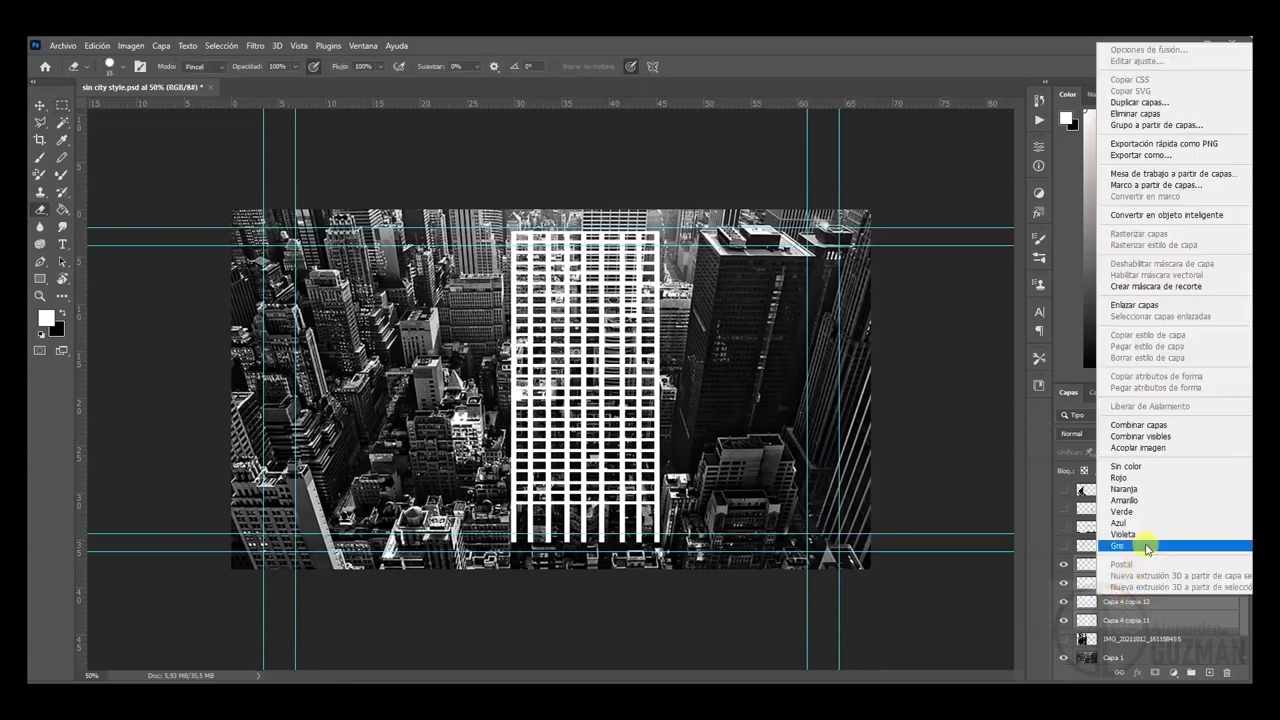
{"action": "left_click", "coordinate": [1140, 424]}
{"action": "key", "text": "e"}
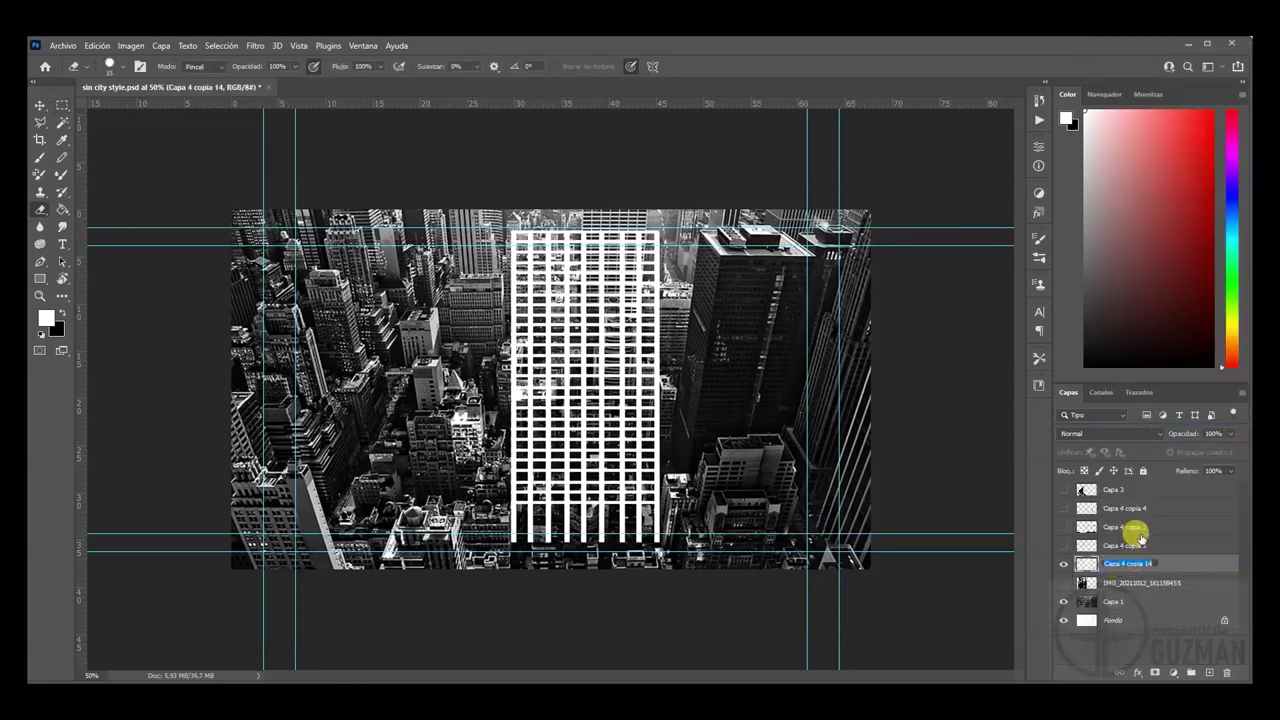
{"action": "type", "text": "e"}
{"action": "key", "text": "Return"}
- Duplicate the base grid layer and hide the original
{"action": "key", "text": "m"}
{"action": "left_click_drag", "start_coordinate": [1186, 566], "coordinate": [1209, 672]}
{"action": "left_click", "coordinate": [1064, 582]}
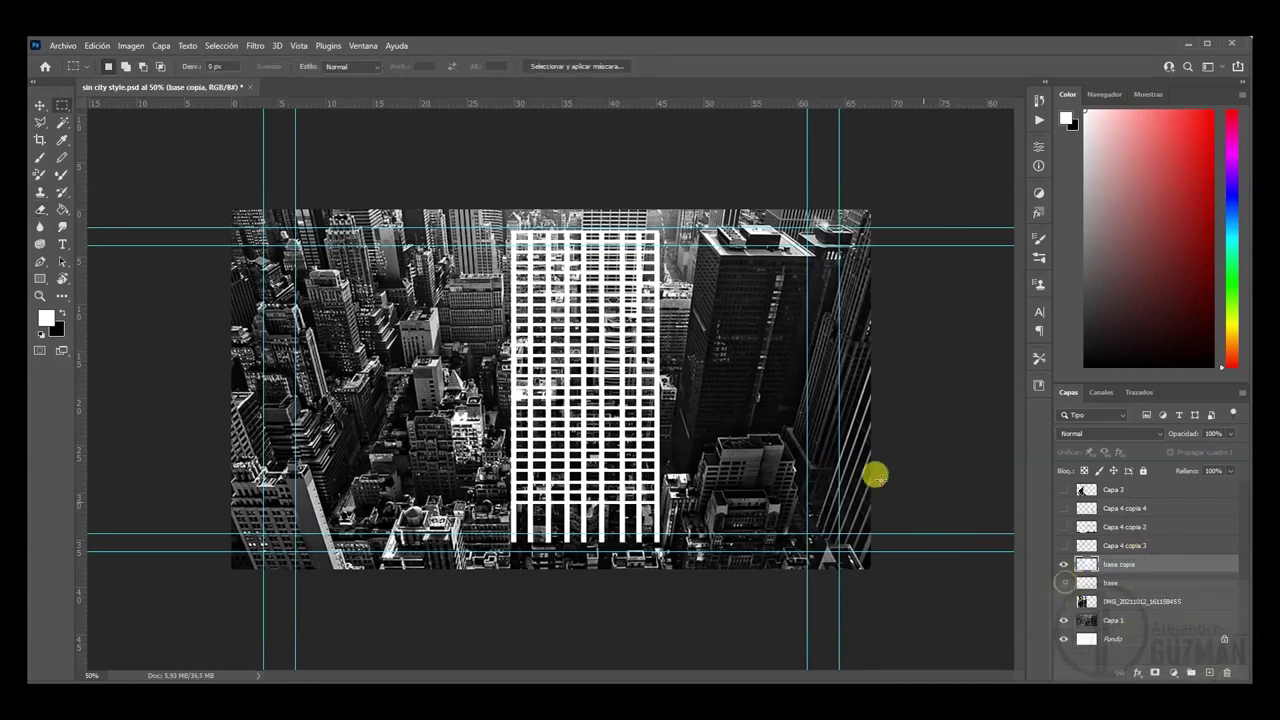
- Transform the grid copy to fit the front of the large dark tower, scaling it down, slanting it and tapering its lower end
{"action": "key", "text": "ctrl+t"}
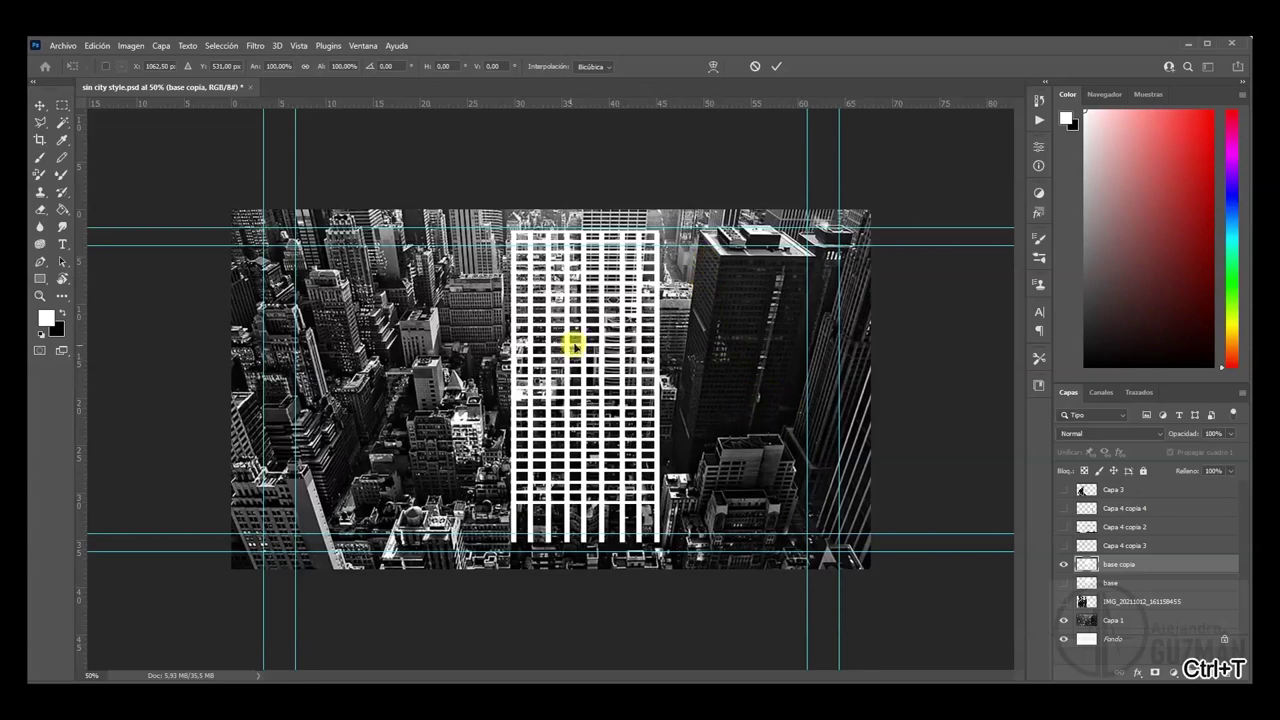
{"action": "left_click_drag", "start_coordinate": [598, 347], "coordinate": [752, 375]}
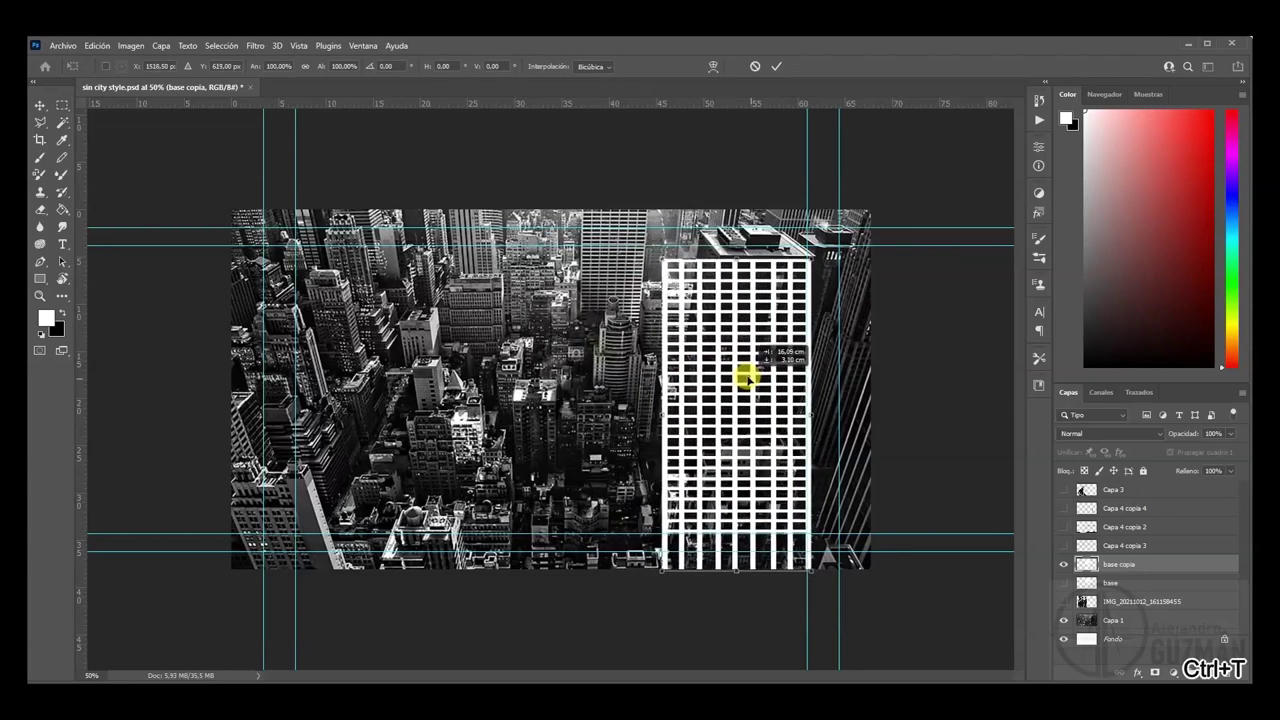
{"action": "left_click_drag", "start_coordinate": [662, 566], "coordinate": [678, 478]}
{"action": "left_click_drag", "start_coordinate": [677, 262], "coordinate": [714, 263]}
{"action": "left_click_drag", "start_coordinate": [817, 480], "coordinate": [760, 483]}
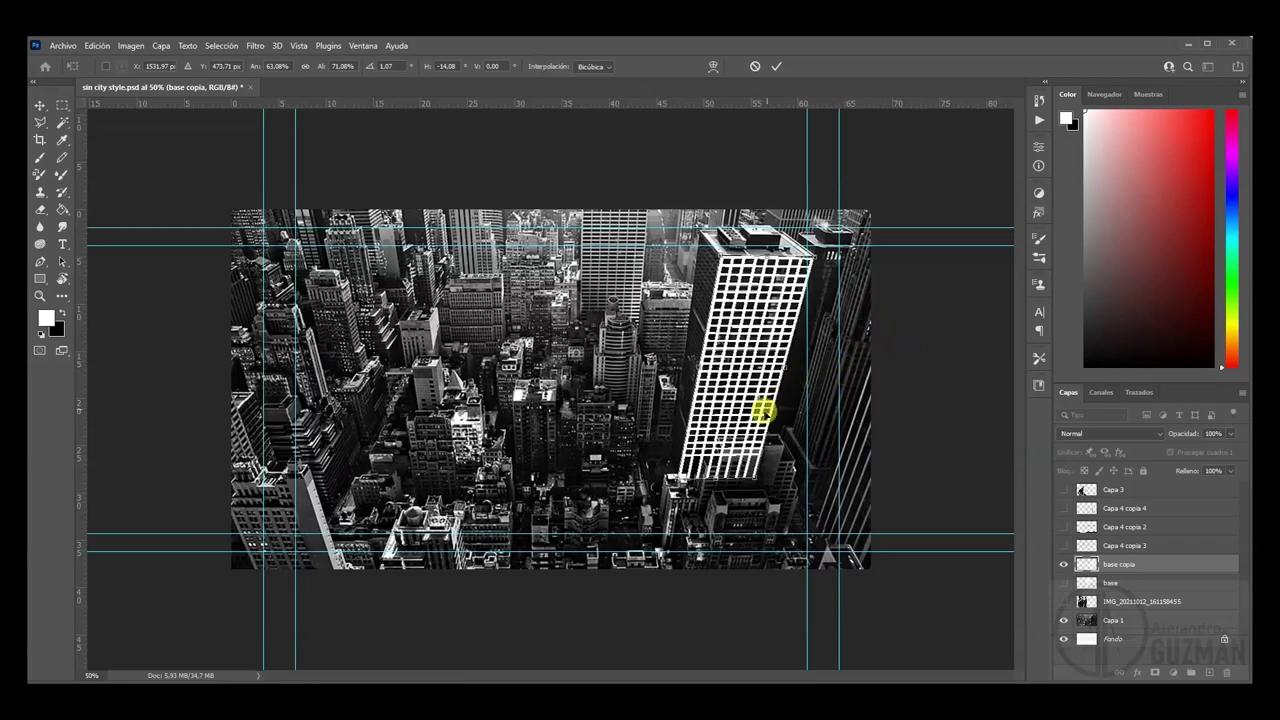
{"action": "key", "text": "Return"}
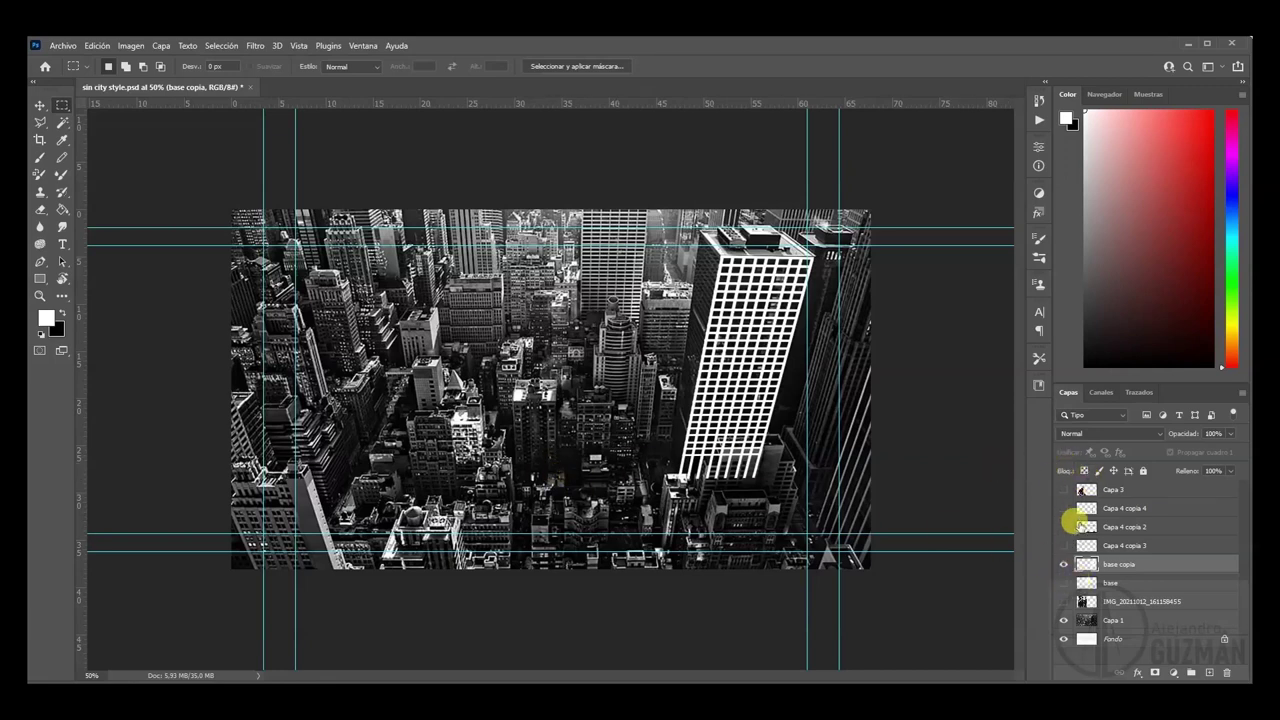
- Toggle the portrait, railing, sketch, grid and city photo layers to compare the background with the figure composition
{"action": "left_click", "coordinate": [1063, 489]}
{"action": "left_click", "coordinate": [1063, 489]}
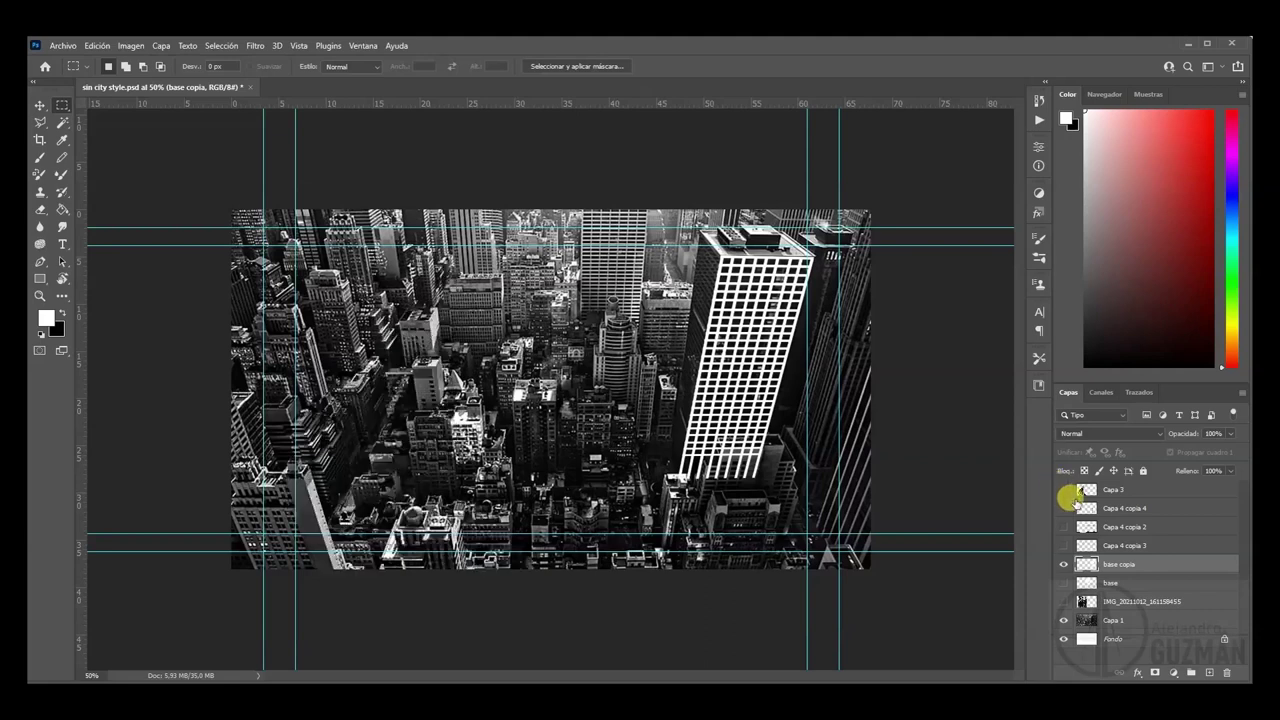
{"action": "left_click_drag", "start_coordinate": [1062, 527], "coordinate": [1060, 490]}
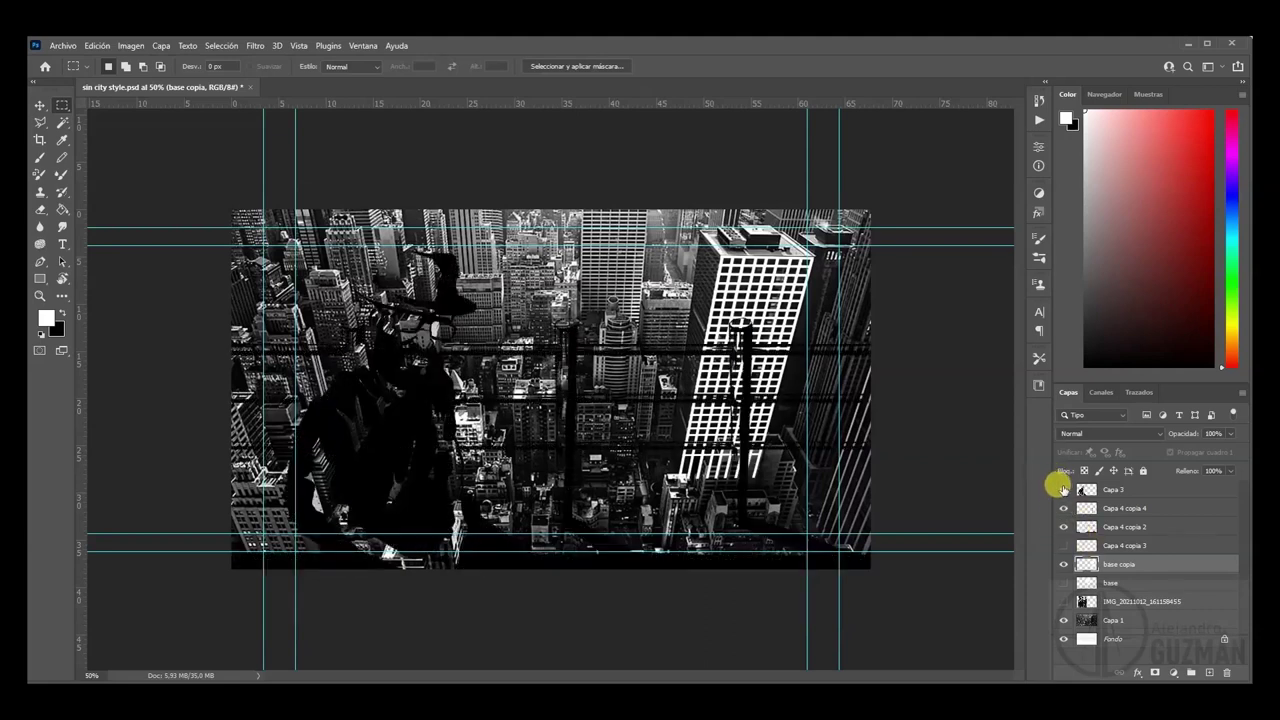
{"action": "left_click_drag", "start_coordinate": [1062, 490], "coordinate": [1085, 537]}
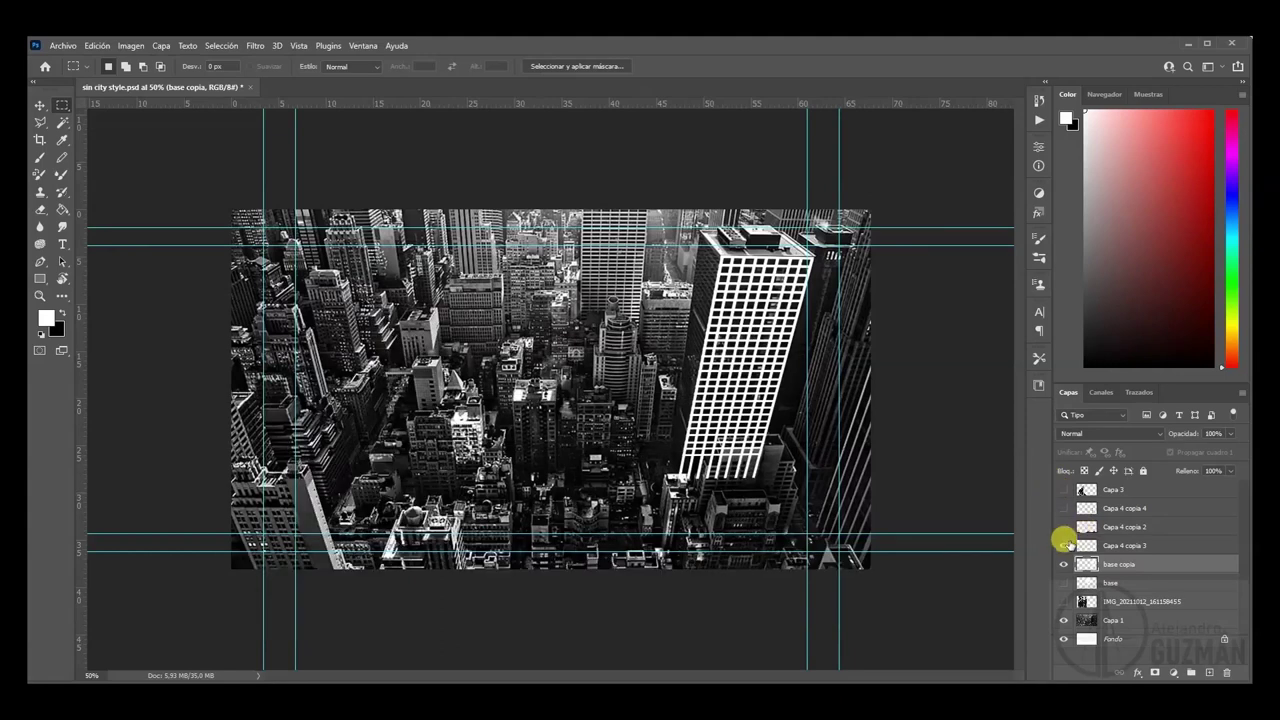
{"action": "left_click", "coordinate": [1063, 563]}
{"action": "left_click", "coordinate": [1063, 545]}
{"action": "left_click", "coordinate": [1063, 620]}
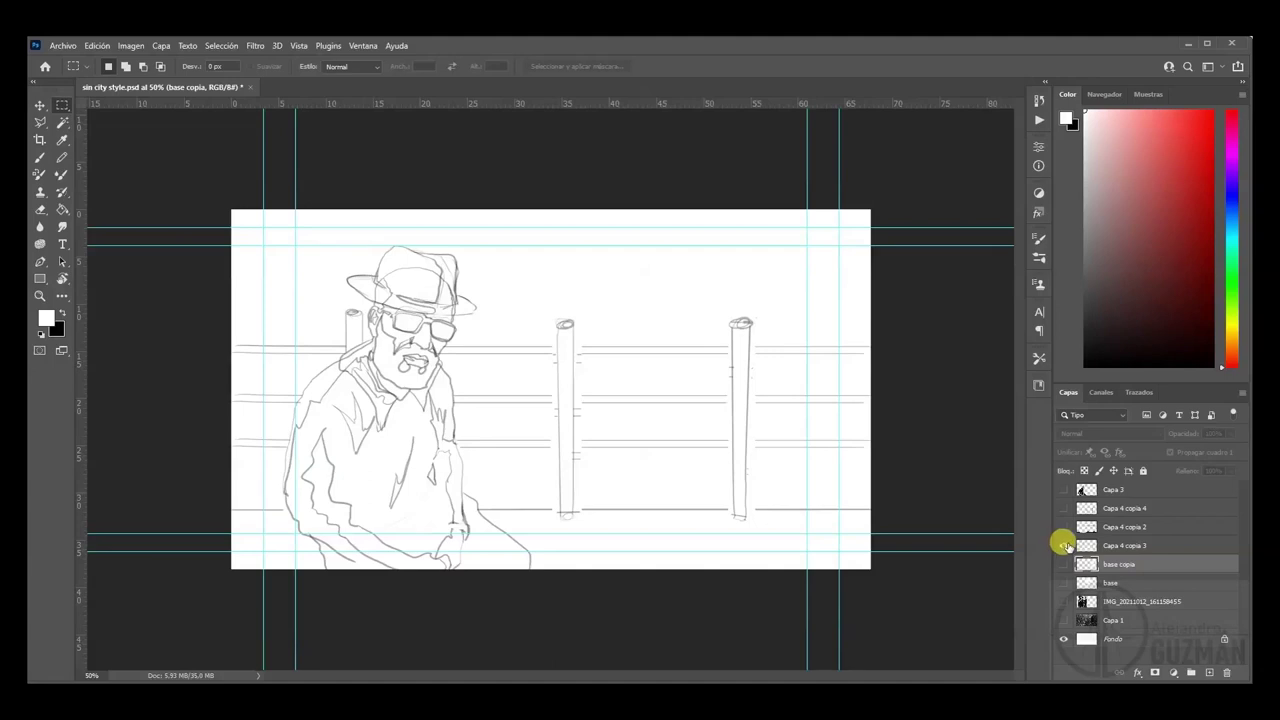
{"action": "left_click", "coordinate": [1064, 545]}
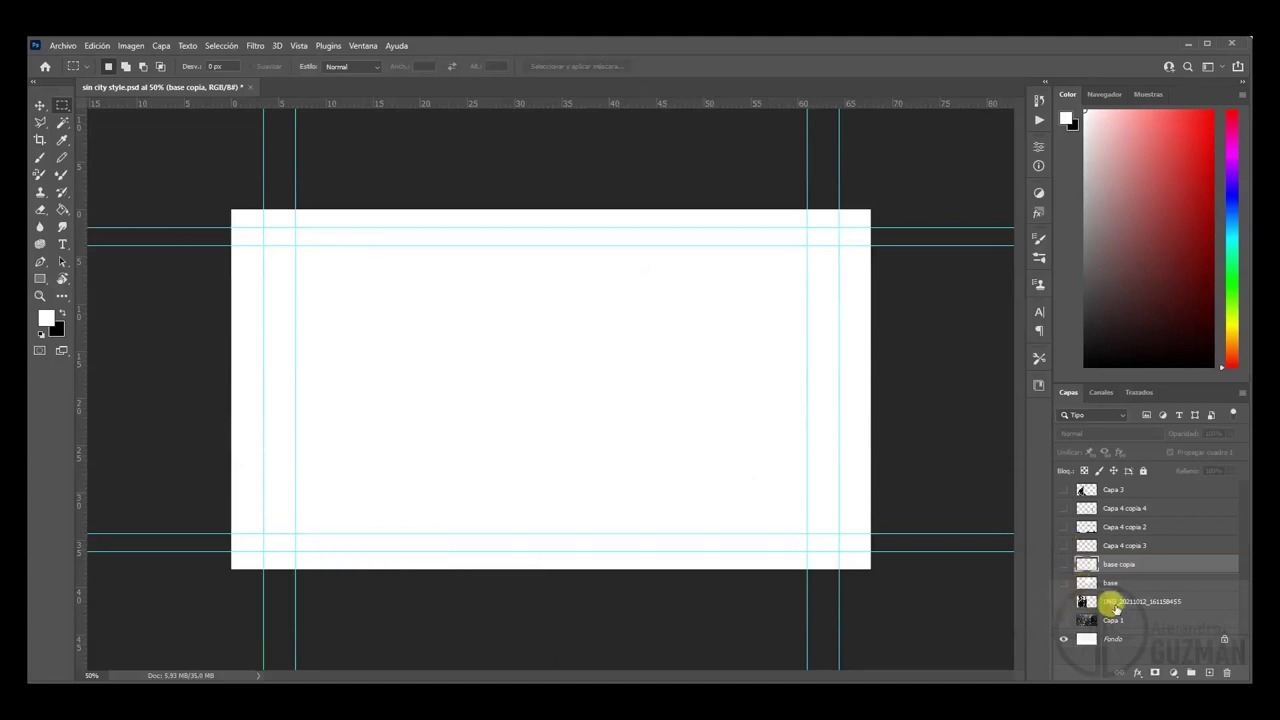
{"action": "left_click", "coordinate": [1064, 564]}
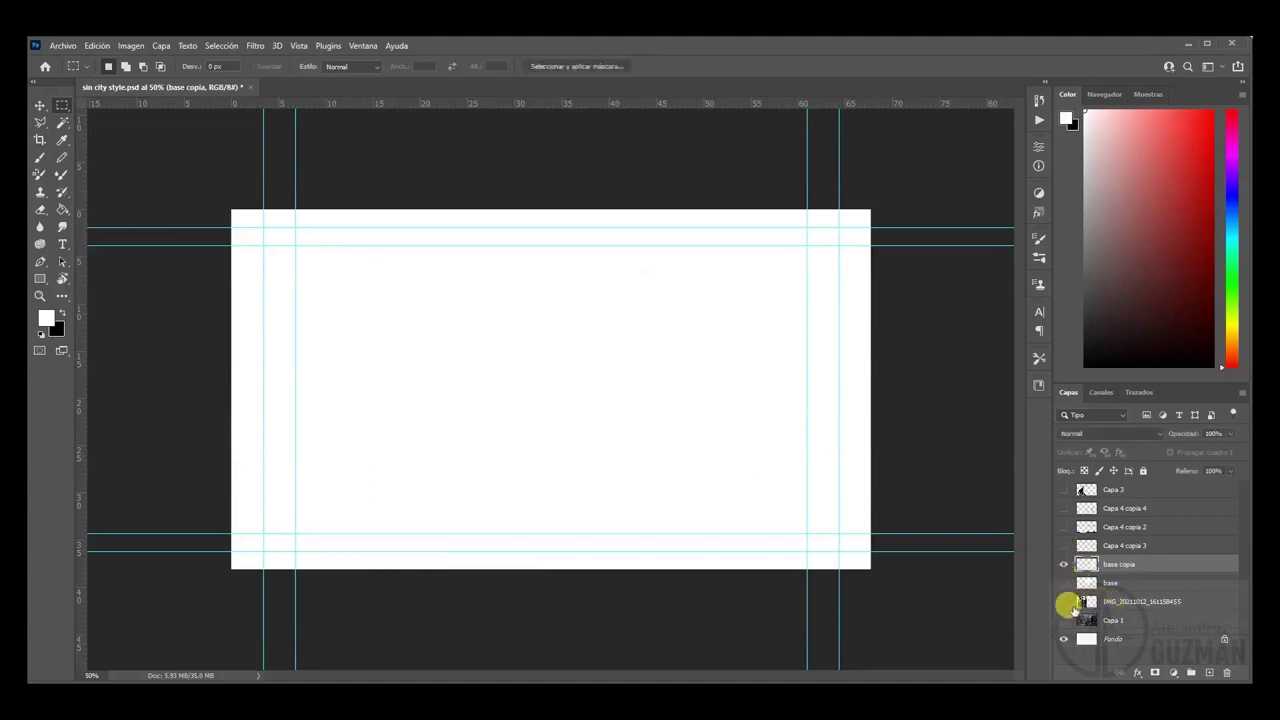
{"action": "left_click", "coordinate": [1064, 620]}
- Duplicate the base grid, scale the copy to about 59.5% and taper it over the front of the central tower
{"action": "left_click_drag", "start_coordinate": [1100, 583], "coordinate": [1210, 670]}
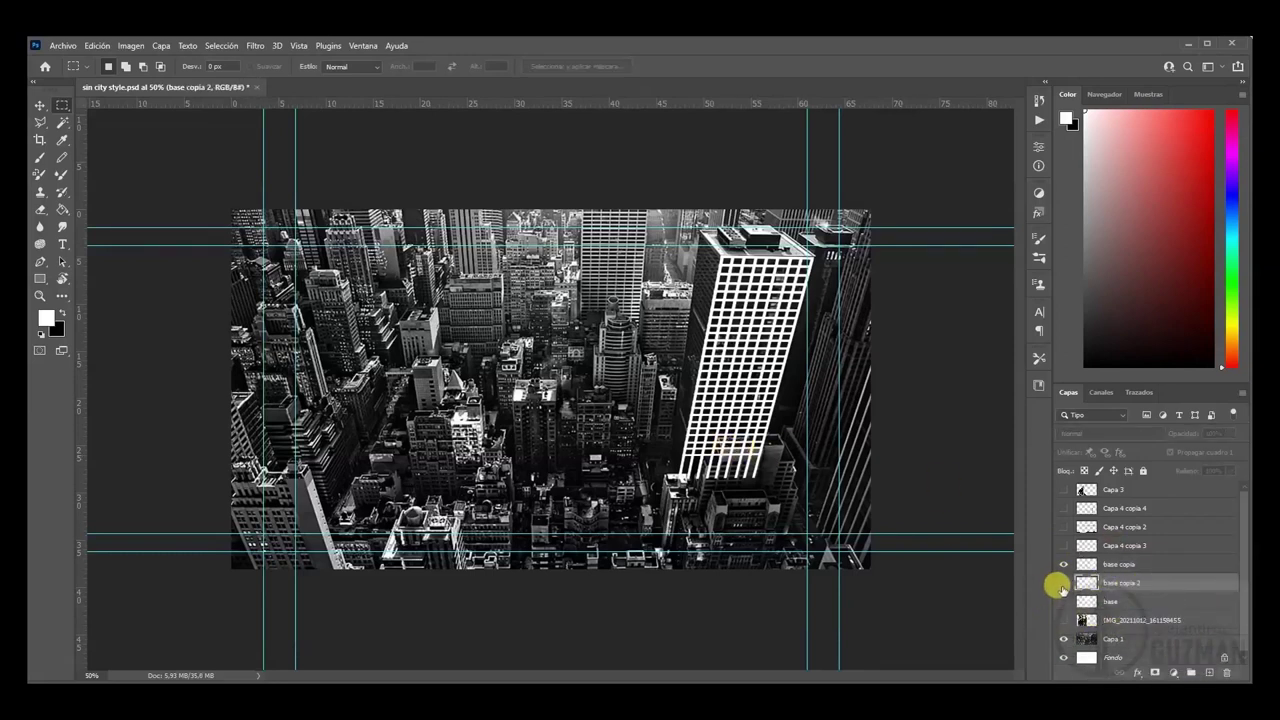
{"action": "left_click", "coordinate": [1064, 583]}
{"action": "key", "text": "ctrl+t"}
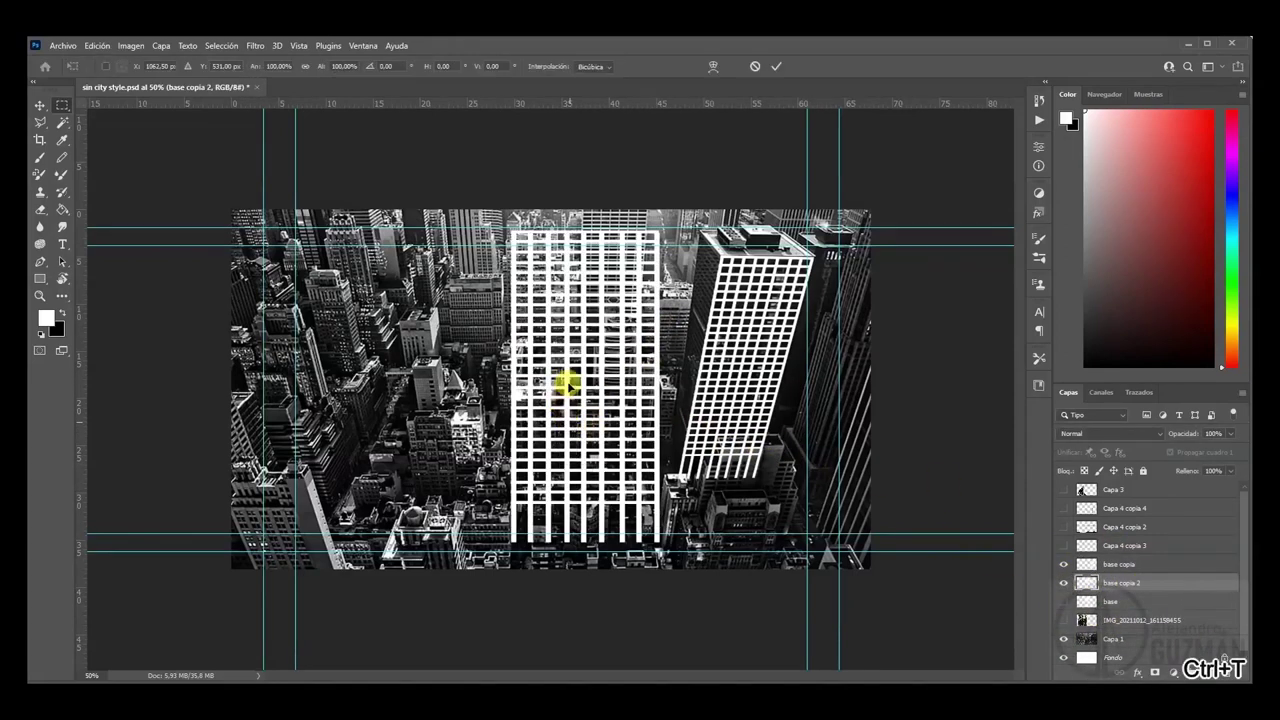
{"action": "left_click_drag", "start_coordinate": [586, 354], "coordinate": [565, 278]}
{"action": "left_click_drag", "start_coordinate": [645, 135], "coordinate": [586, 251]}
{"action": "left_click_drag", "start_coordinate": [529, 380], "coordinate": [572, 360]}
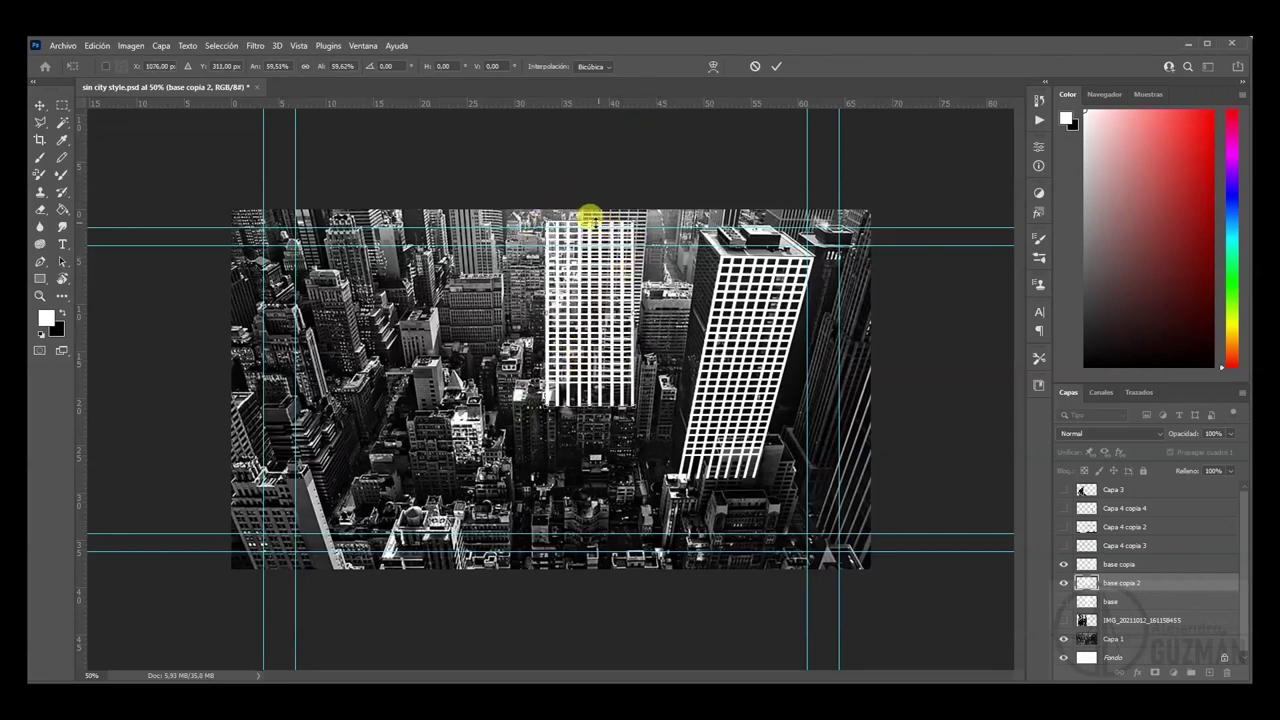
{"action": "mouse_move", "coordinate": [587, 226]}
{"action": "left_mouse_down"}
{"action": "mouse_move", "coordinate": [620, 220]}
{"action": "mouse_move", "coordinate": [596, 224]}
{"action": "left_mouse_up"}
{"action": "left_click_drag", "start_coordinate": [541, 408], "coordinate": [570, 410]}
{"action": "key", "text": "Return"}
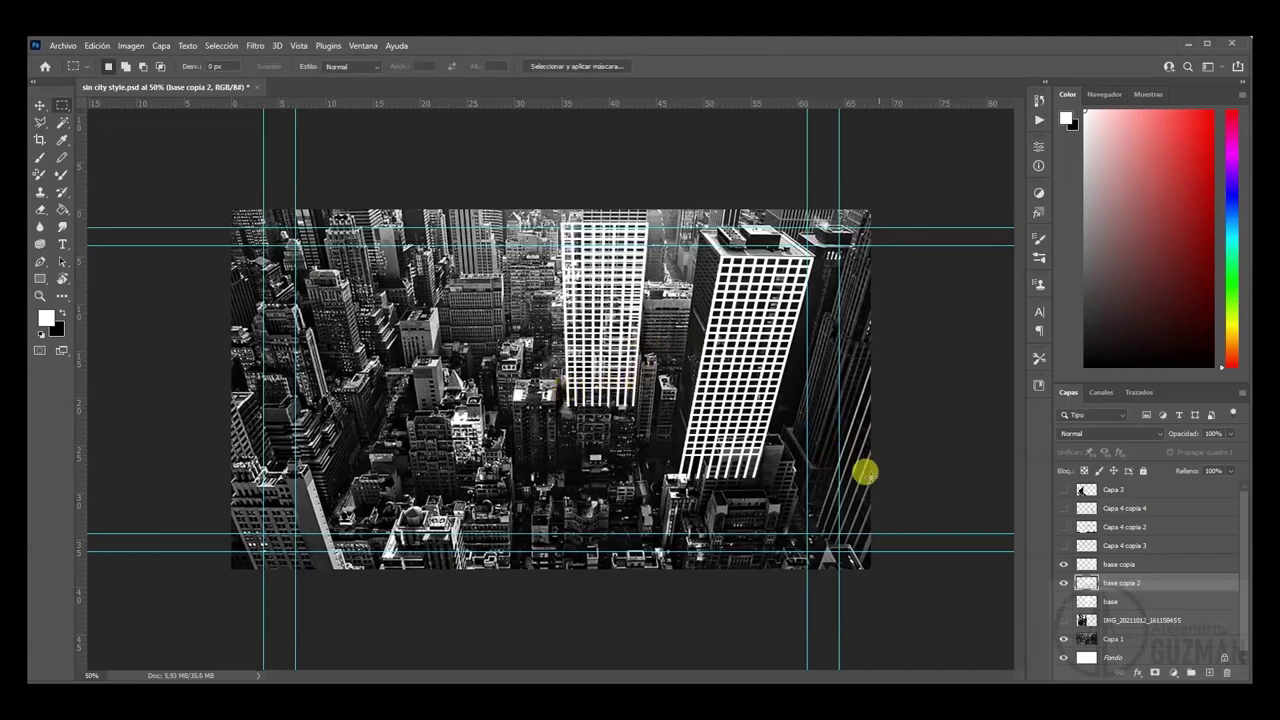
- Make another copy of the base grid, scale it to about 49% and place it over the buildings left of the central tower
{"action": "double_click", "coordinate": [1130, 601]}
{"action": "left_click_drag", "start_coordinate": [1203, 618], "coordinate": [1209, 672]}
{"action": "left_click", "coordinate": [1063, 599]}
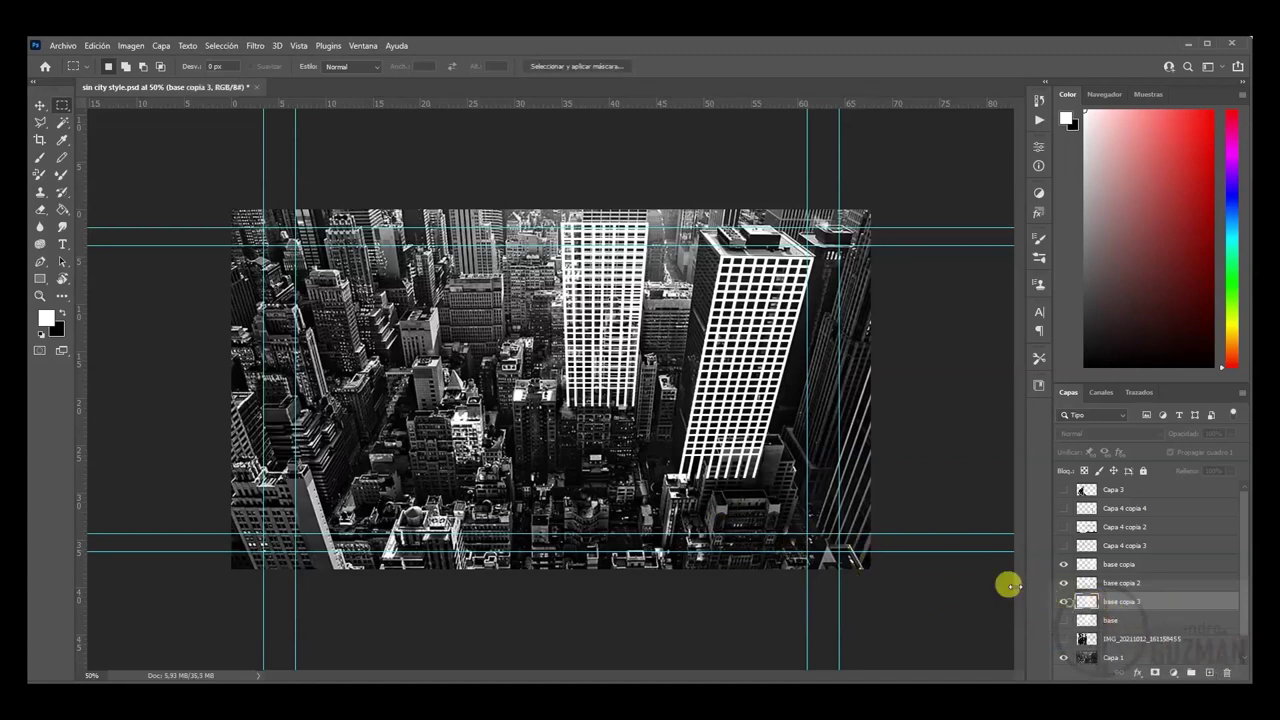
{"action": "left_click_drag", "start_coordinate": [620, 465], "coordinate": [398, 440]}
{"action": "key", "text": "ctrl+t"}
{"action": "left_click_drag", "start_coordinate": [447, 191], "coordinate": [407, 430]}
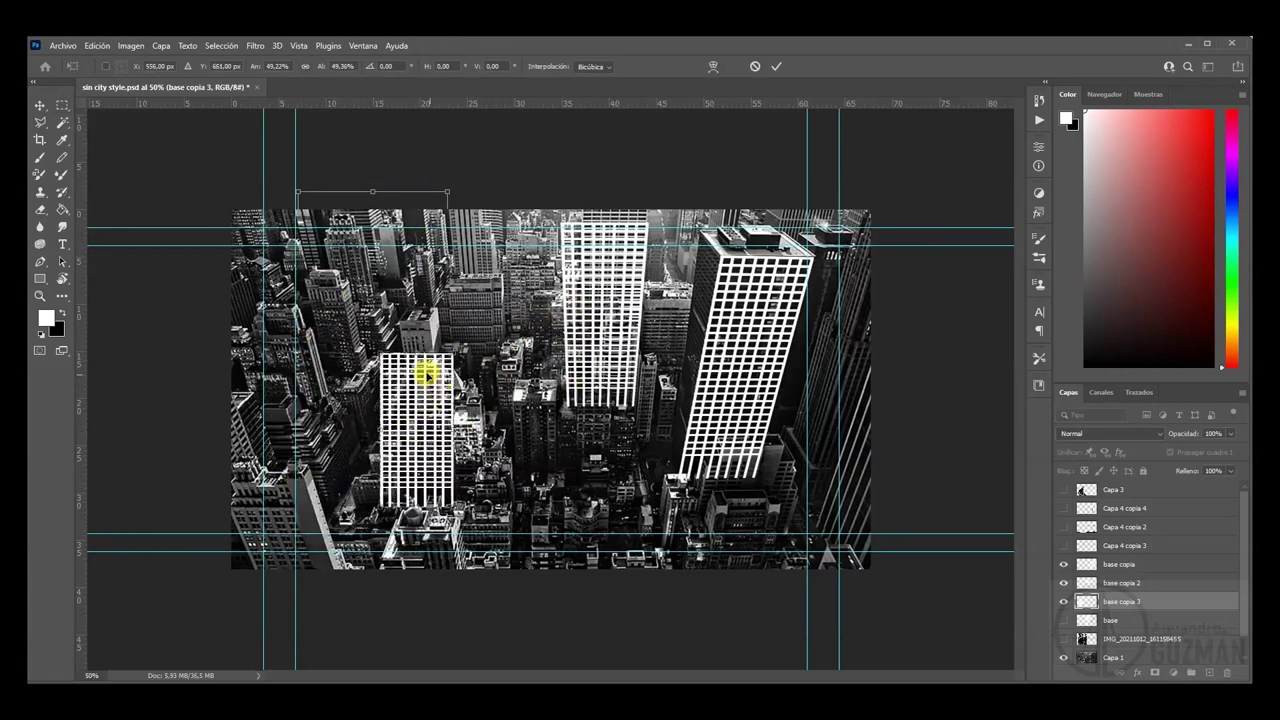
- Slant the small grid's top outward and narrow its lower end so it leans in perspective like the surrounding buildings
{"action": "key", "text": "ctrl"}
{"action": "left_click_drag", "start_coordinate": [414, 342], "coordinate": [364, 357]}
{"action": "left_click_drag", "start_coordinate": [381, 505], "coordinate": [411, 508]}
{"action": "key", "text": "shift"}
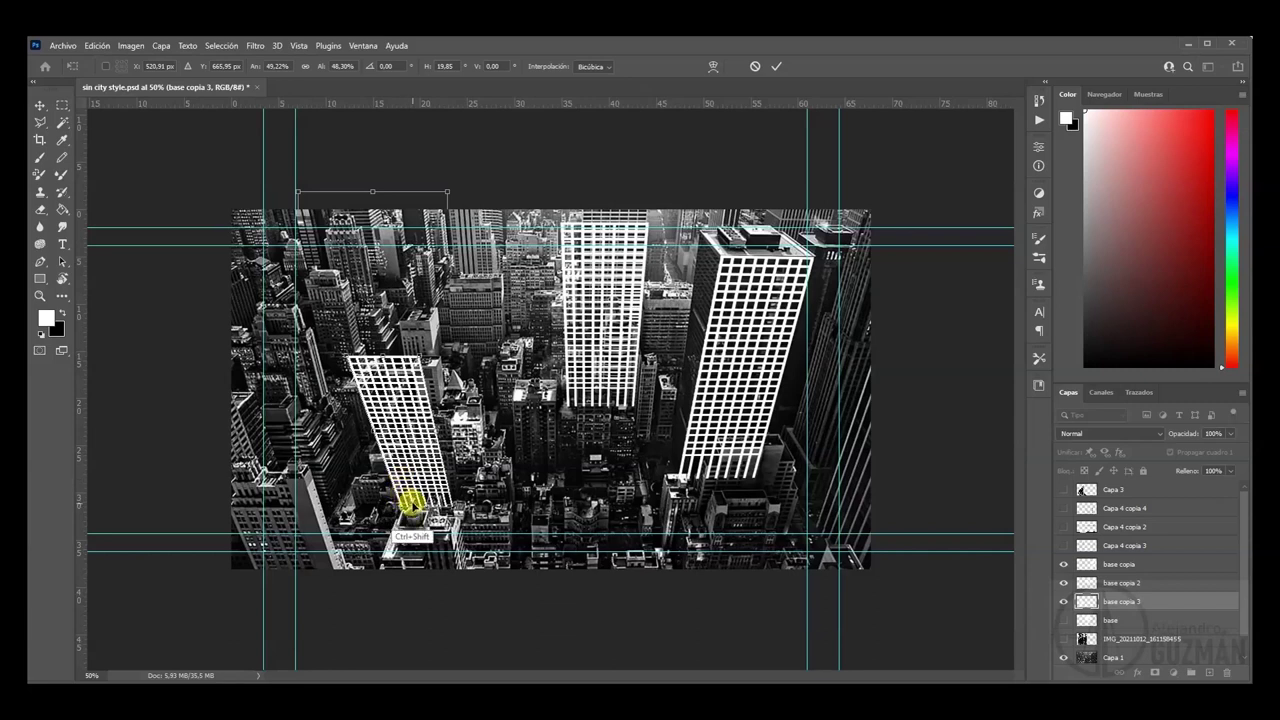
{"action": "key", "text": "Return"}
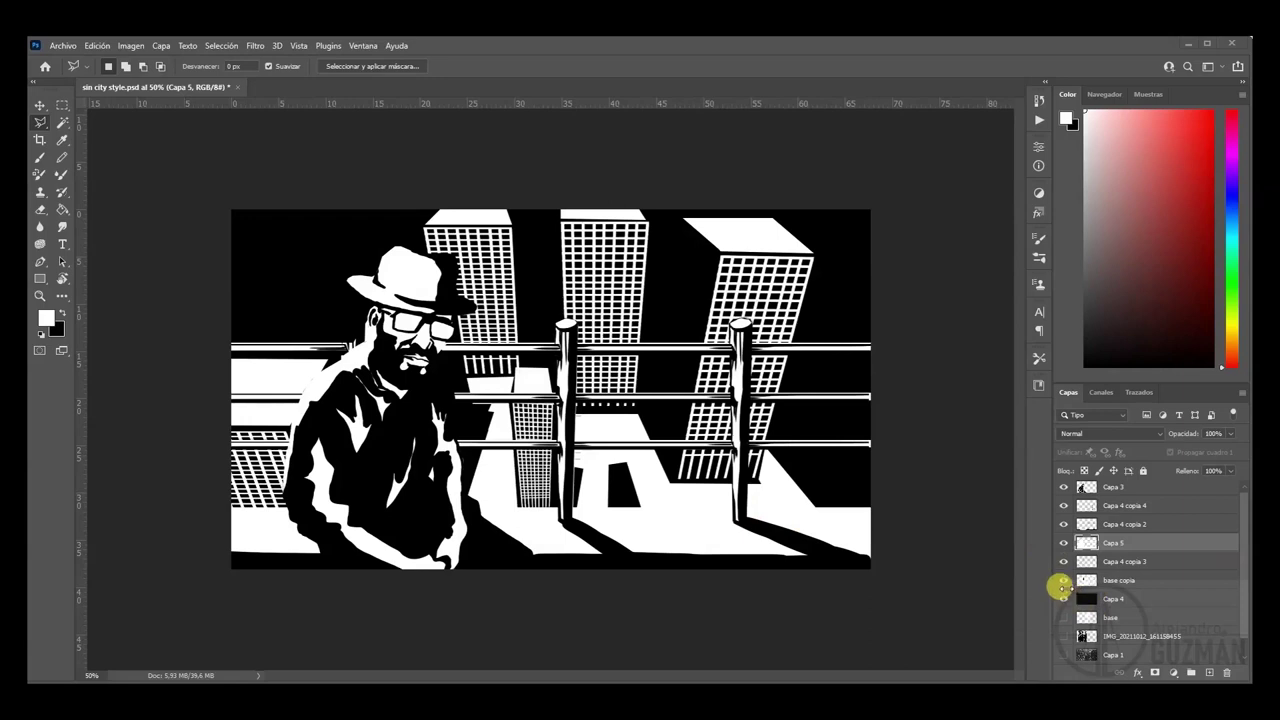
- Hide the illustration layers and view the buildings, the pencil sketch and the city photo in isolation
{"action": "left_click_drag", "start_coordinate": [1064, 543], "coordinate": [1063, 487]}
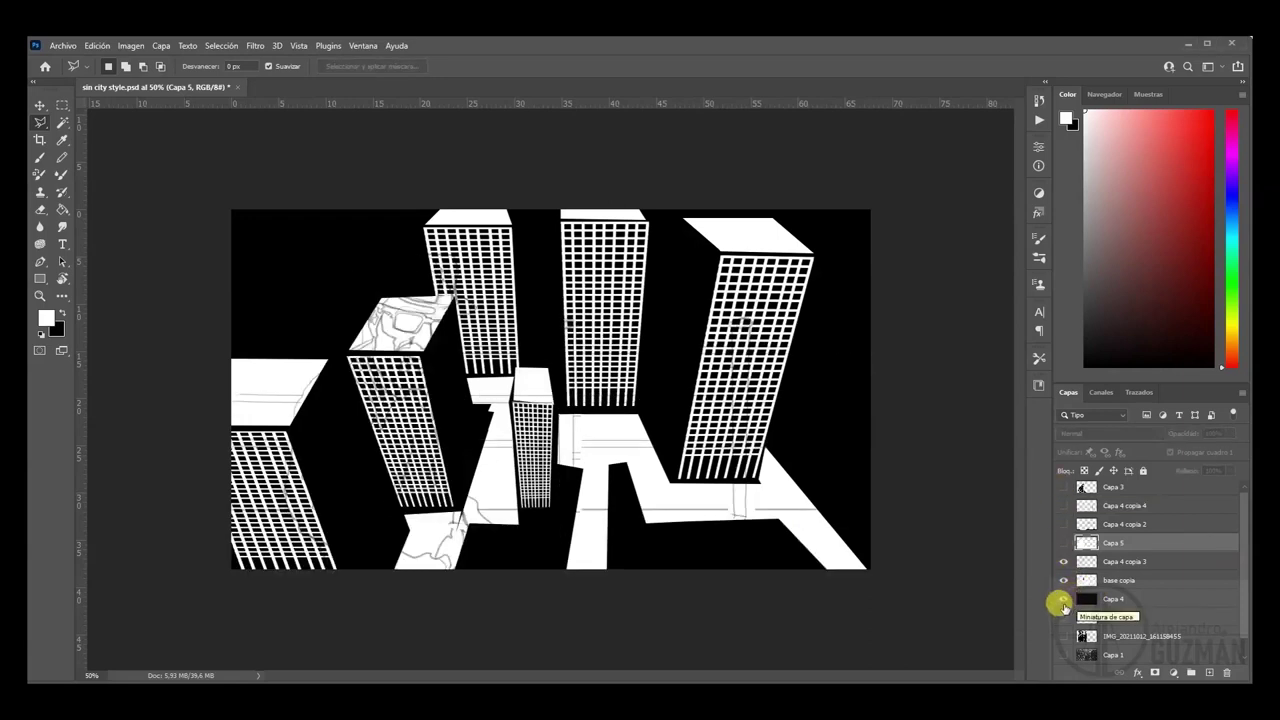
{"action": "left_click", "coordinate": [1063, 561]}
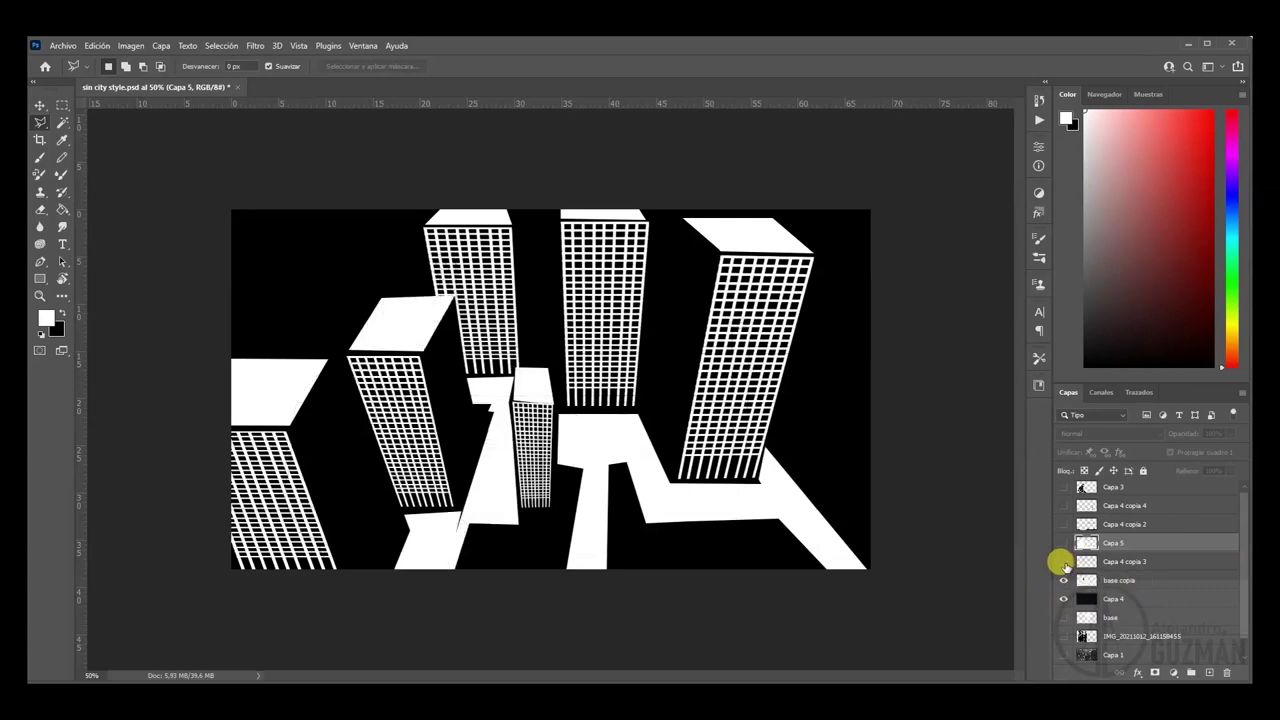
{"action": "left_click", "coordinate": [1062, 592]}
{"action": "left_click", "coordinate": [1063, 561]}
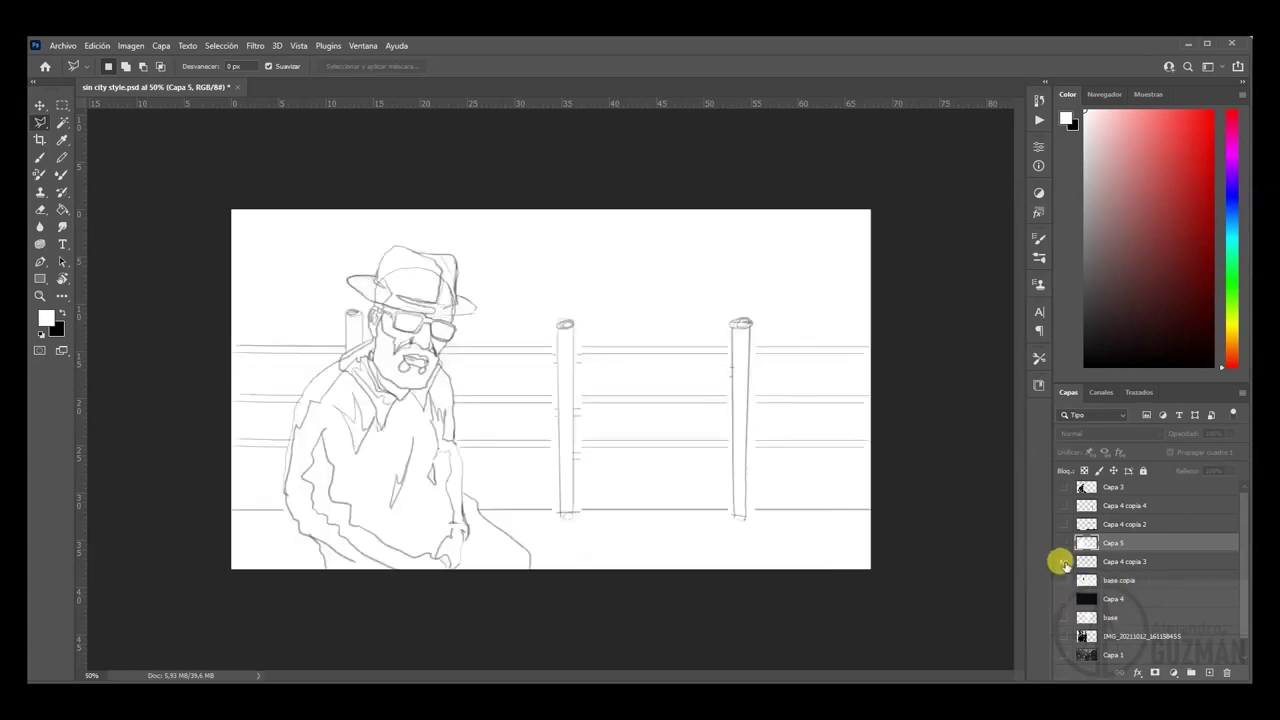
{"action": "left_click", "coordinate": [1063, 654]}
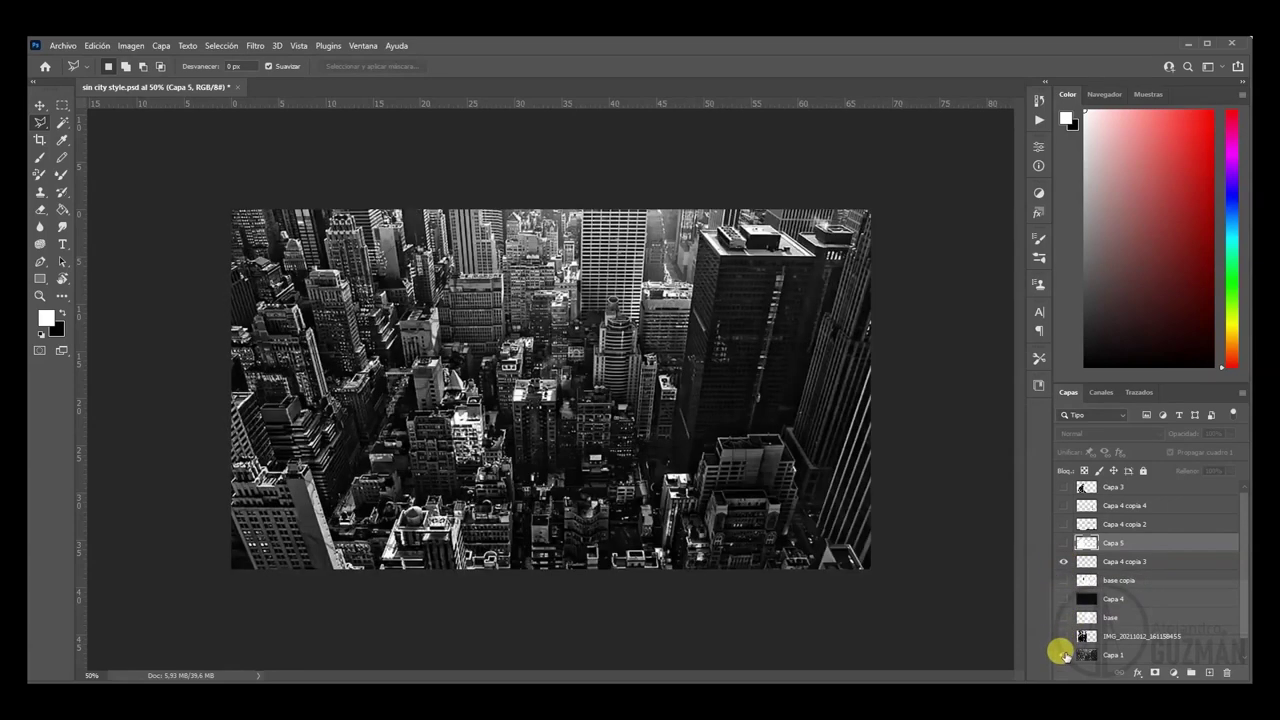
{"action": "left_click", "coordinate": [1063, 654]}
{"action": "left_click", "coordinate": [1063, 561]}
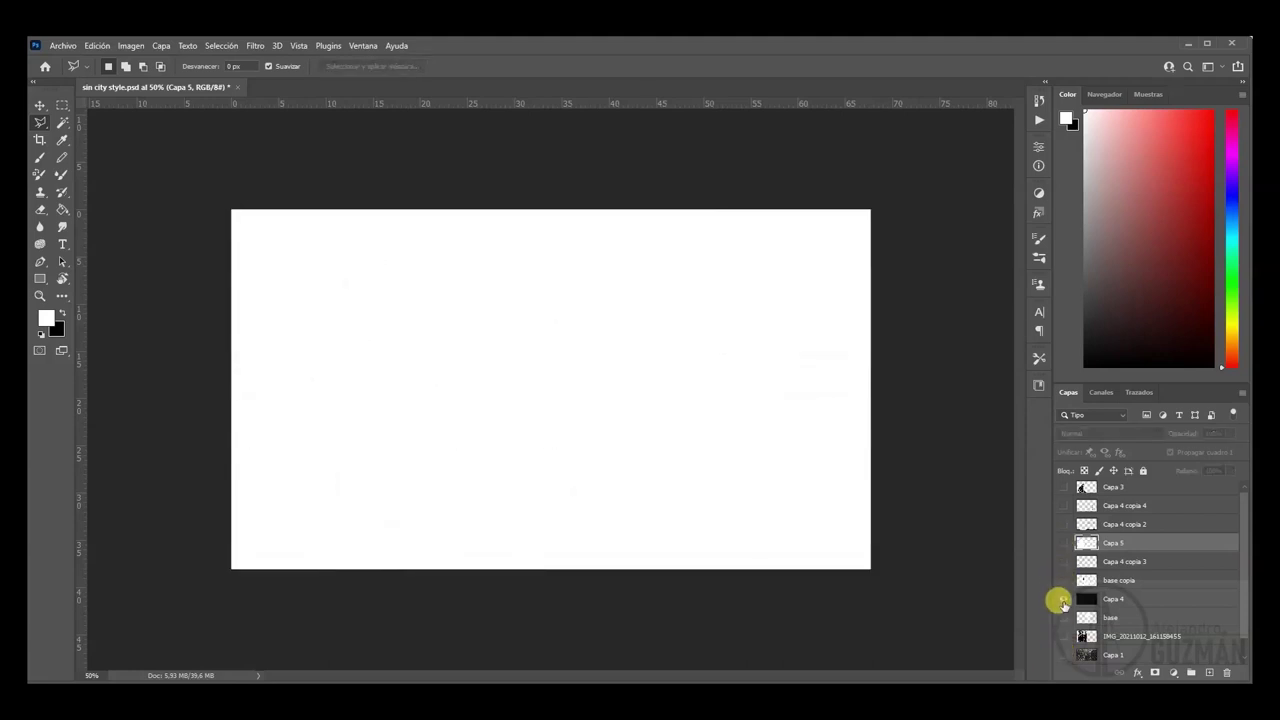
- Review the layer build-up by showing the black background, buildings, white silhouette, railing details and portrait one after another
{"action": "left_click", "coordinate": [1063, 599]}
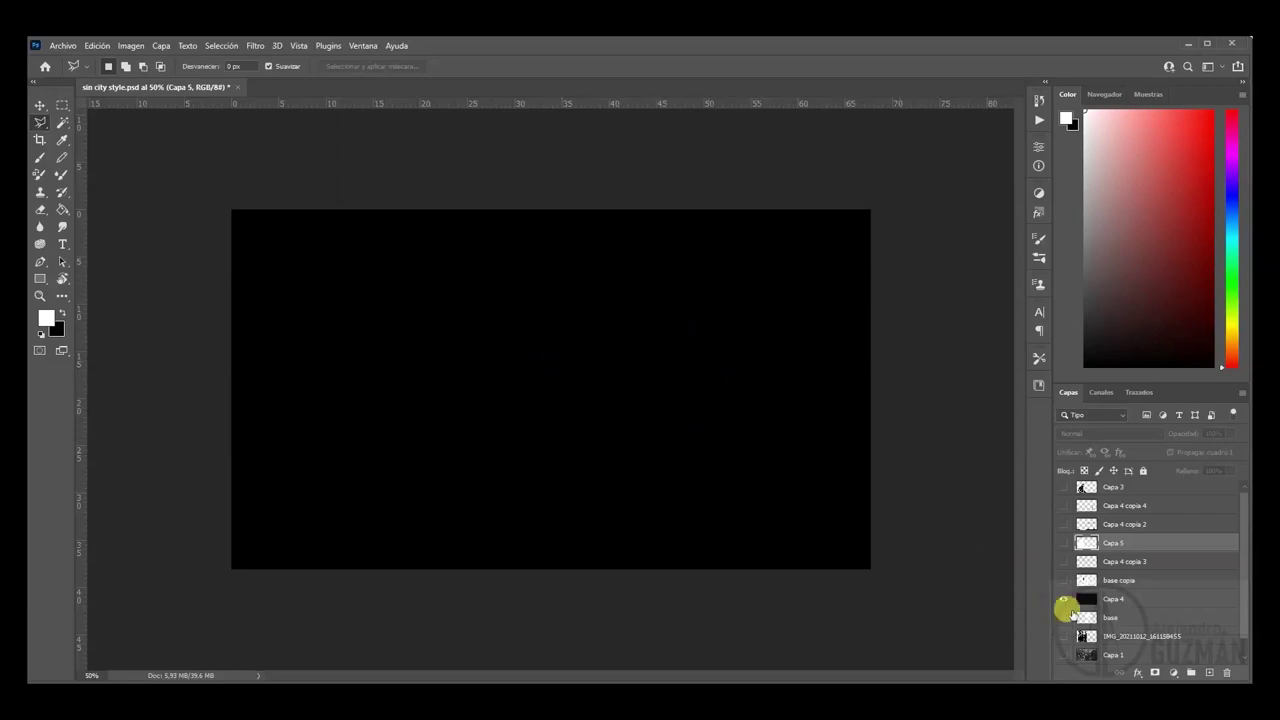
{"action": "left_click", "coordinate": [1063, 580]}
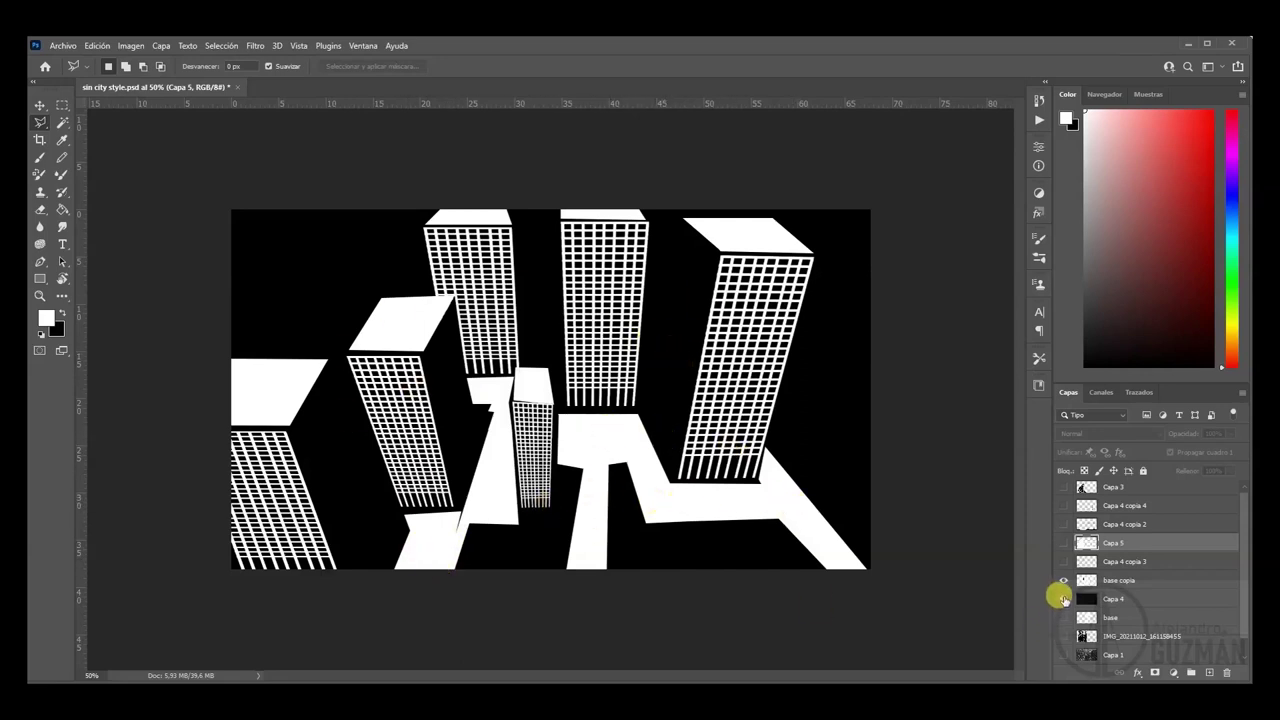
{"action": "left_click", "coordinate": [1063, 543]}
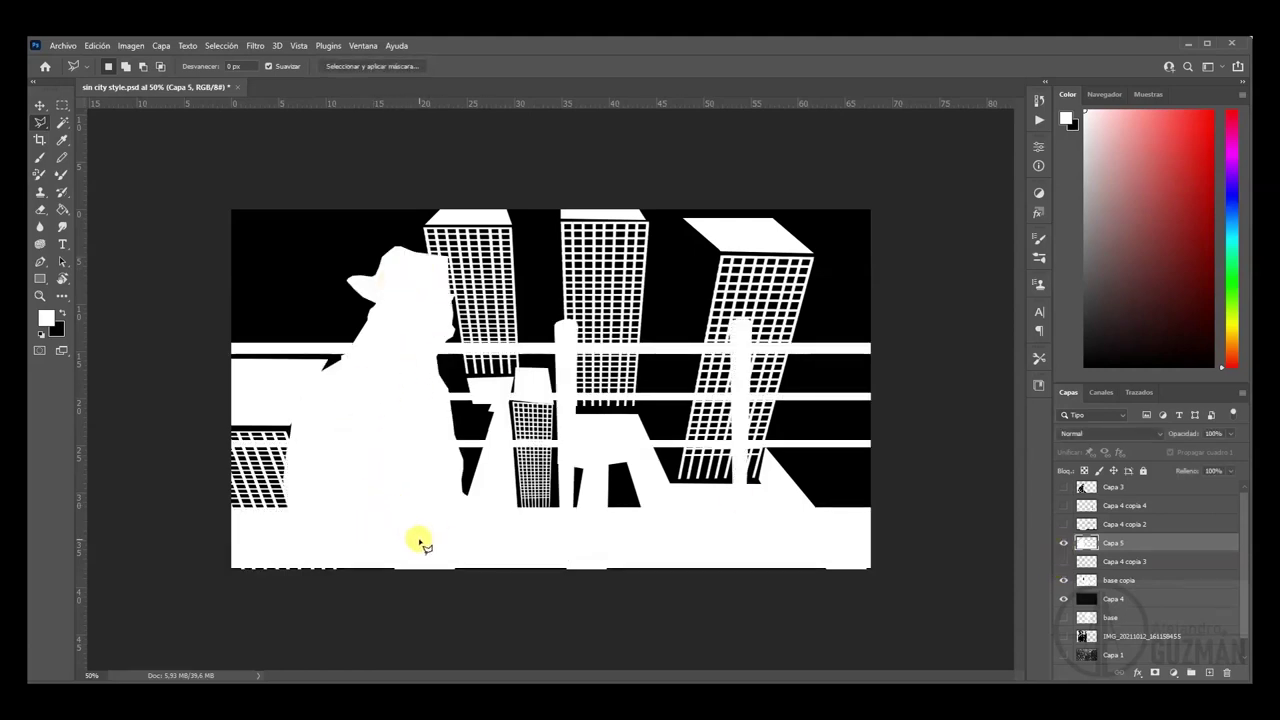
{"action": "left_click", "coordinate": [1063, 524]}
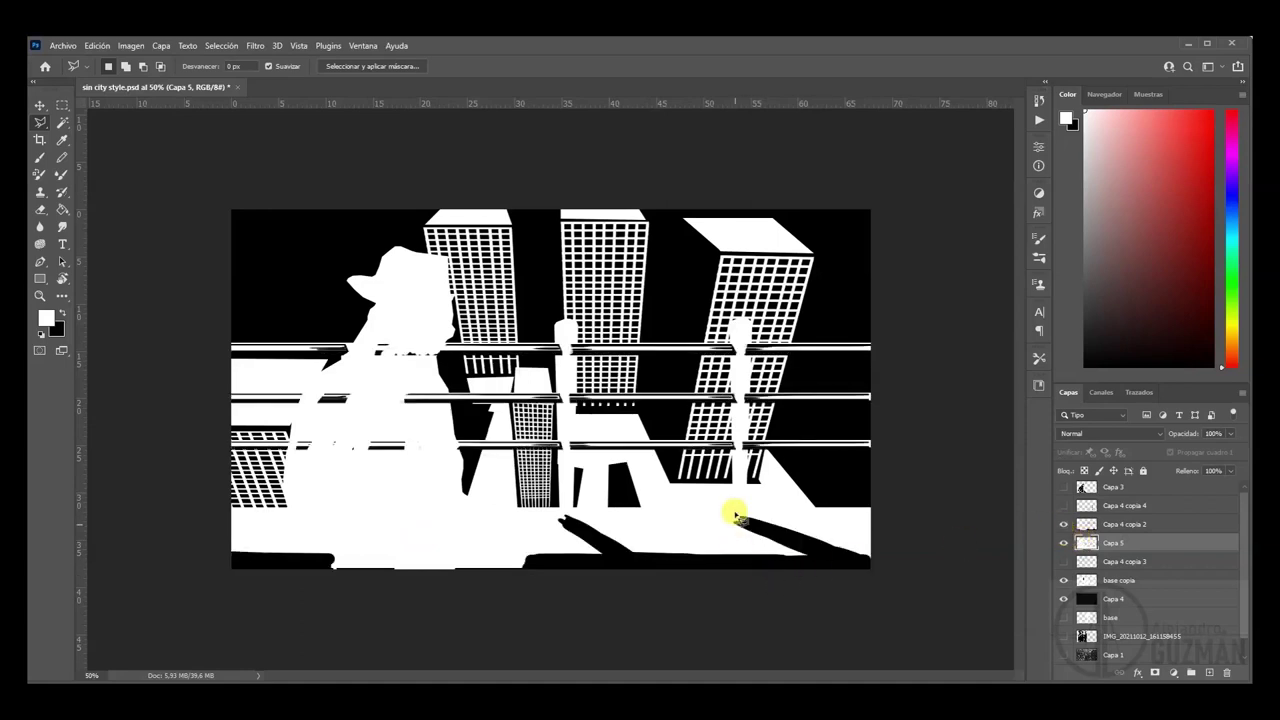
{"action": "left_click", "coordinate": [1063, 506]}
{"action": "left_click", "coordinate": [1063, 487]}
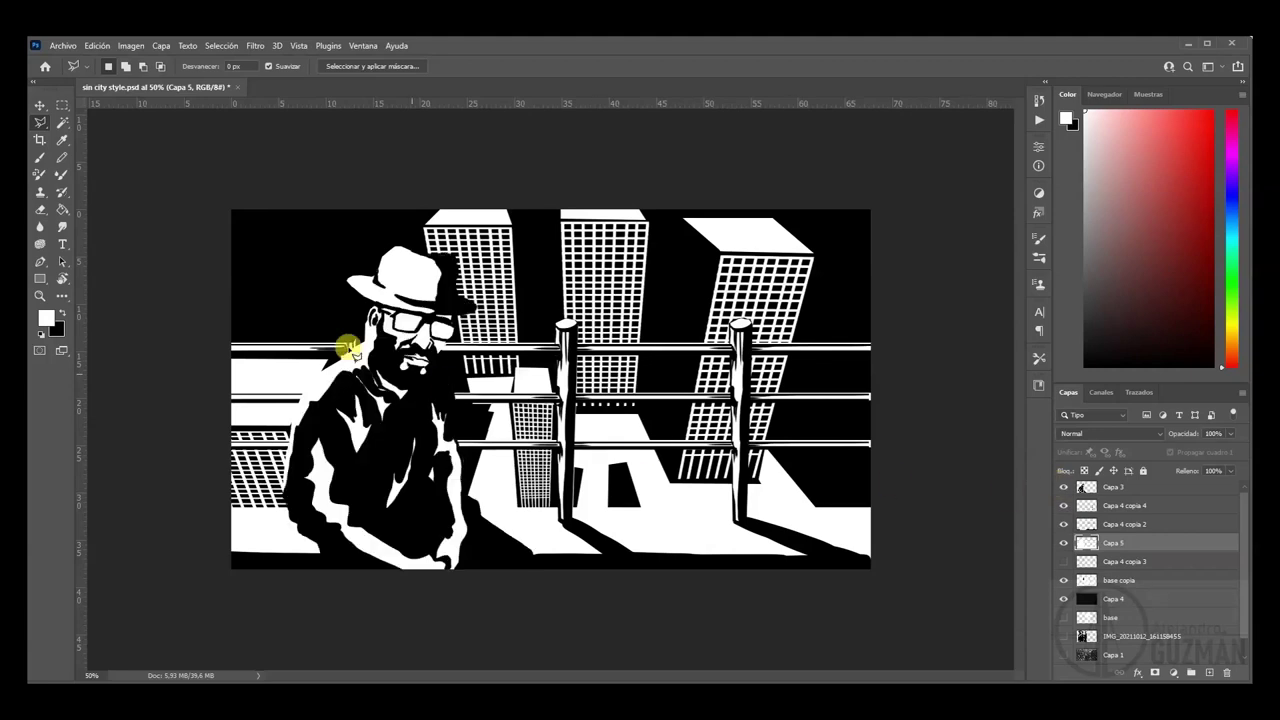